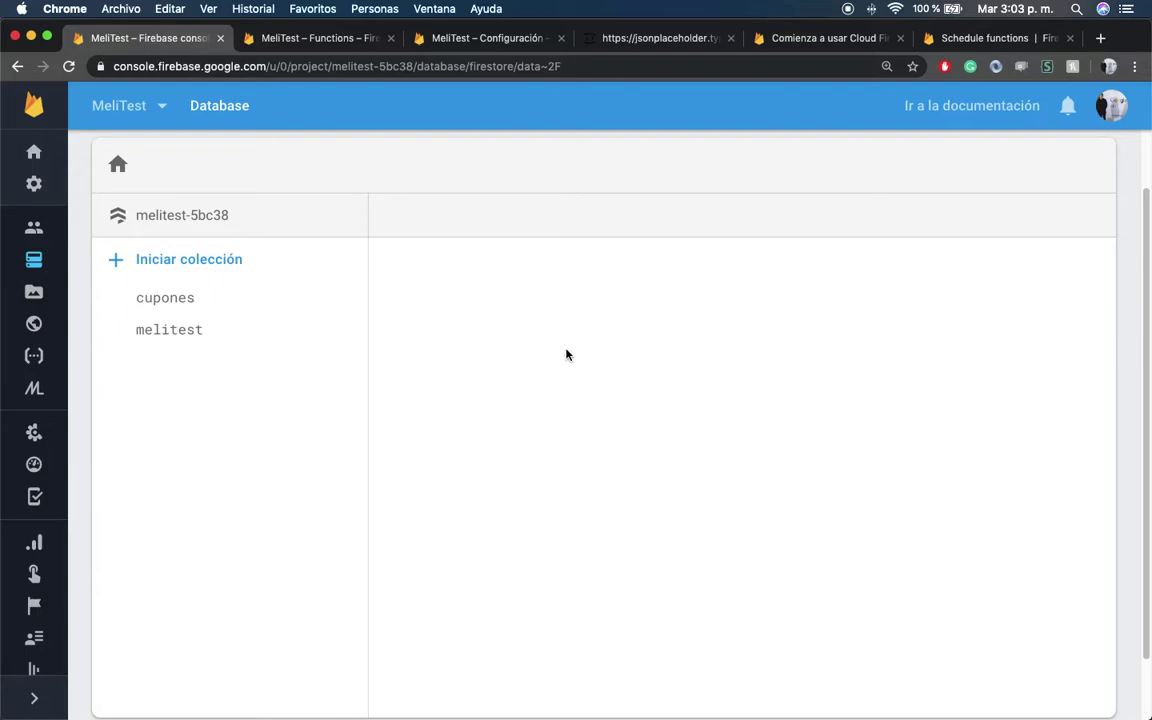
Open 'Configuración del proyecto' from the gear menu in a new tab and switch to it
{"action": "left_click", "coordinate": [45, 196]}
{"action": "right_click", "coordinate": [137, 187]}
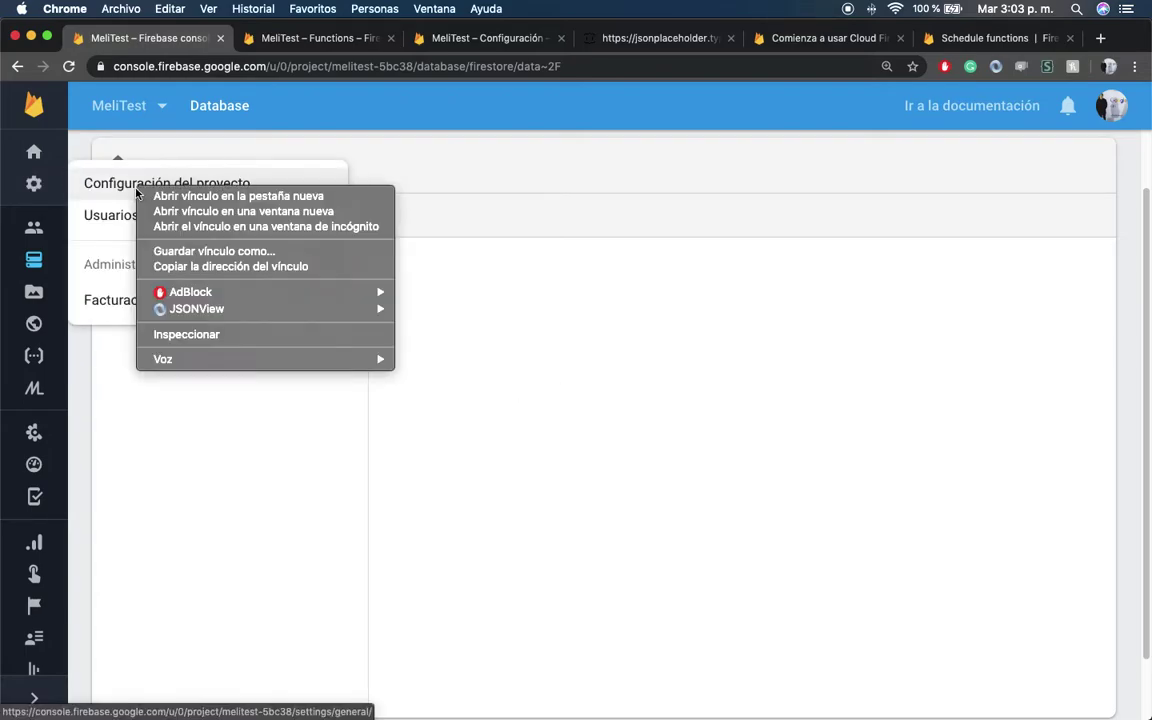
{"action": "left_click", "coordinate": [167, 196]}
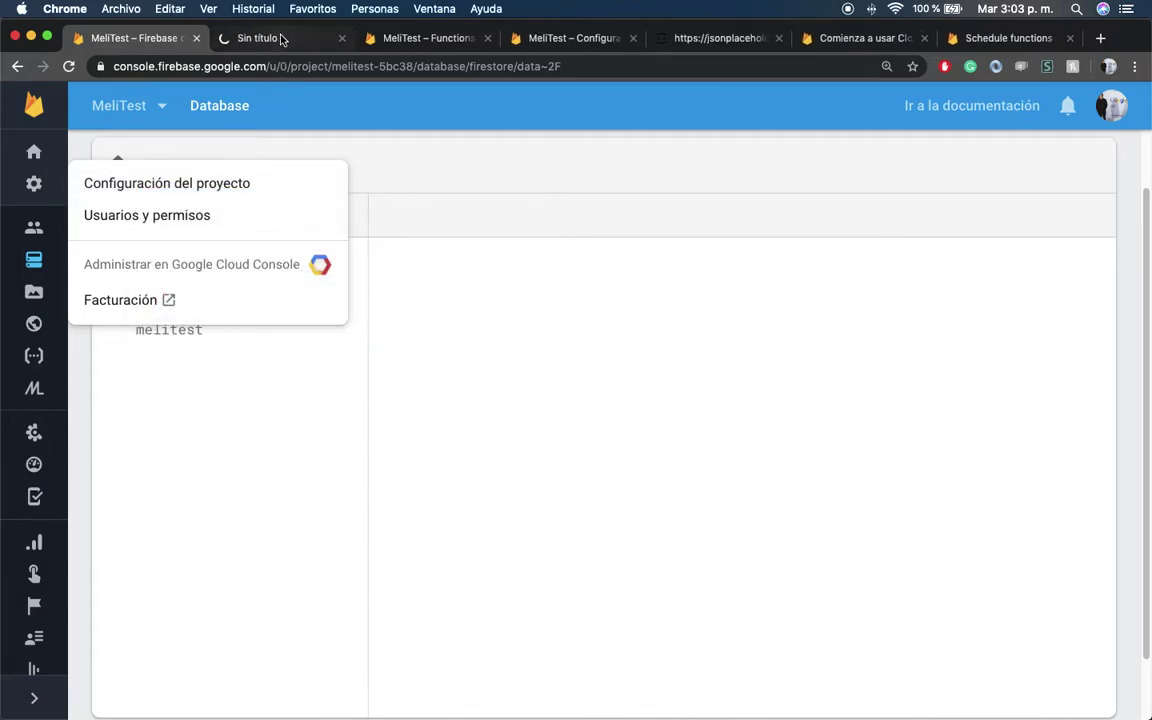
{"action": "left_click", "coordinate": [280, 38]}
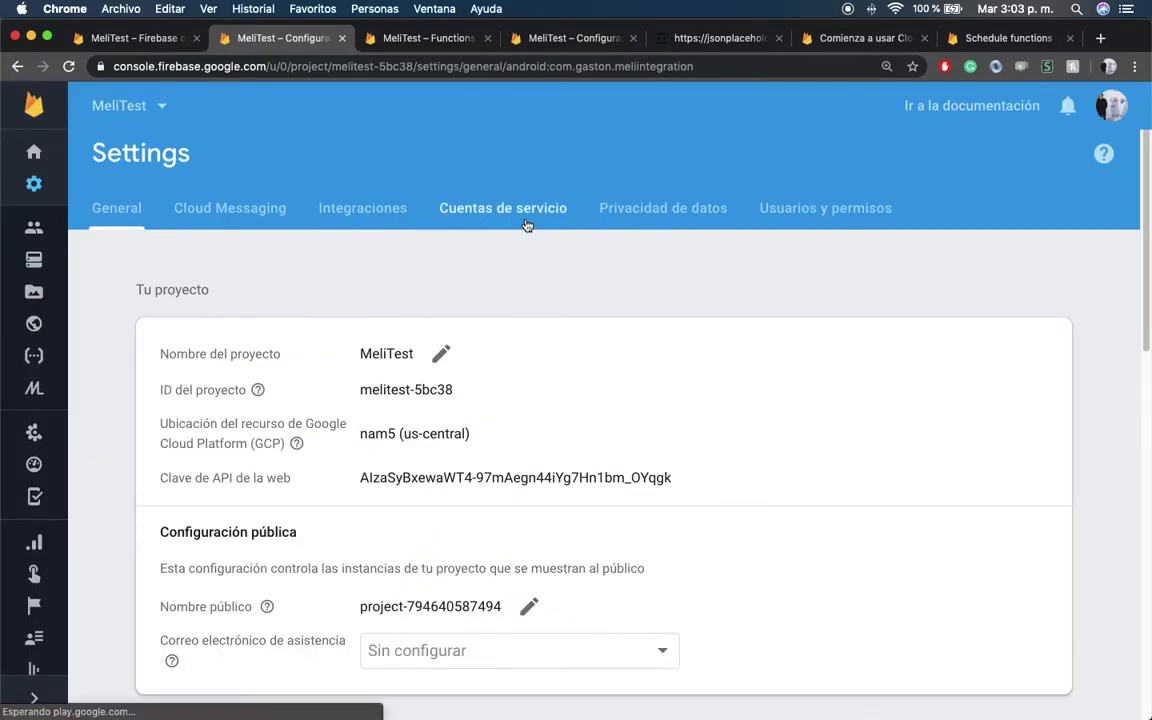
Go to 'Cuentas de servicio', scroll to the Node.js Admin SDK snippet, and start 'Generar nueva clave privada'
{"action": "left_click", "coordinate": [527, 224]}
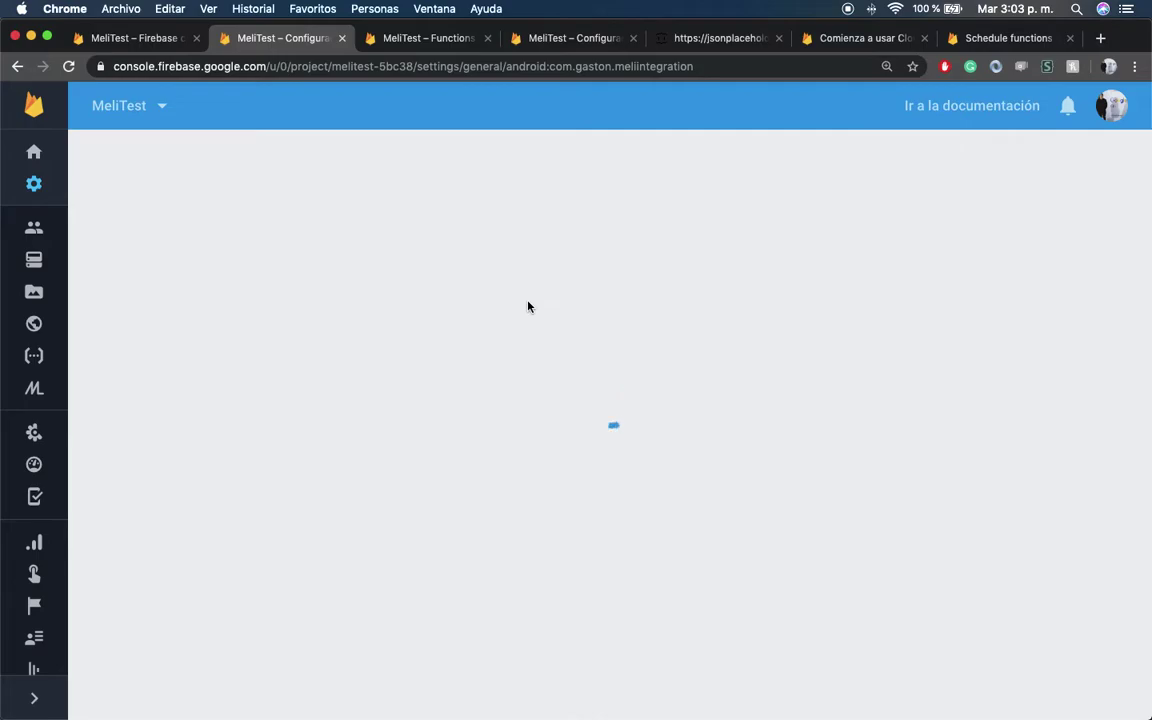
{"action": "scroll", "coordinate": [410, 533], "scroll_direction": "down", "scroll_amount": 3}
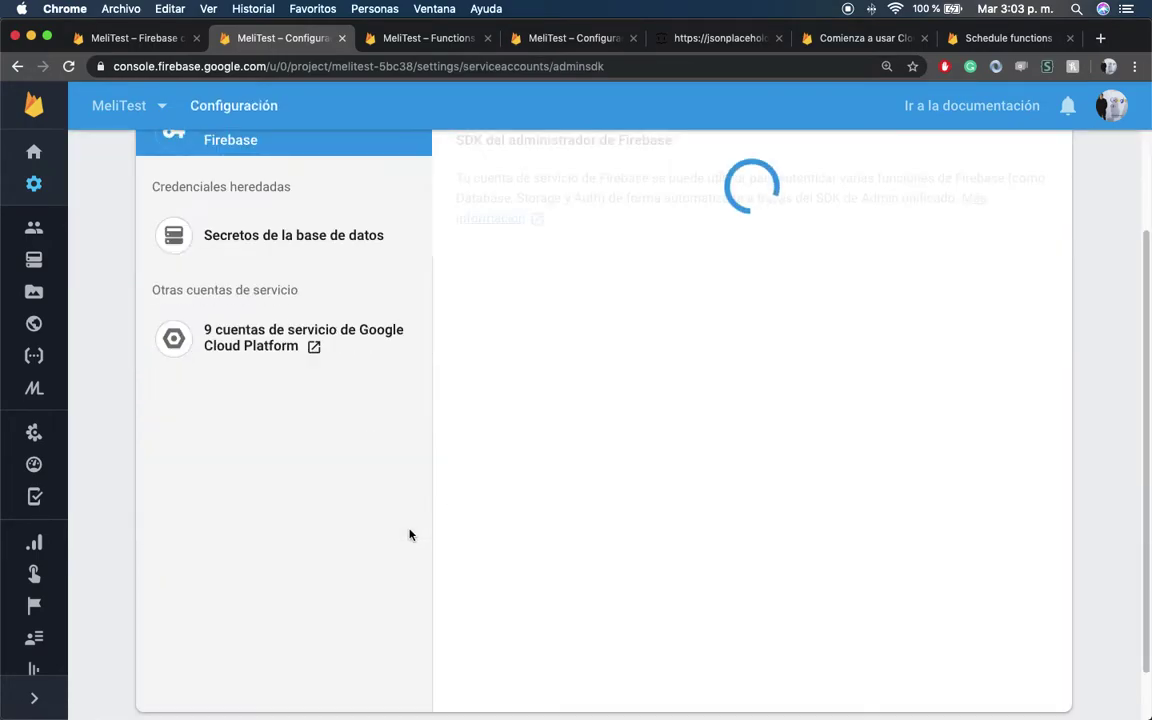
{"action": "scroll", "coordinate": [408, 533], "scroll_direction": "down", "scroll_amount": 2}
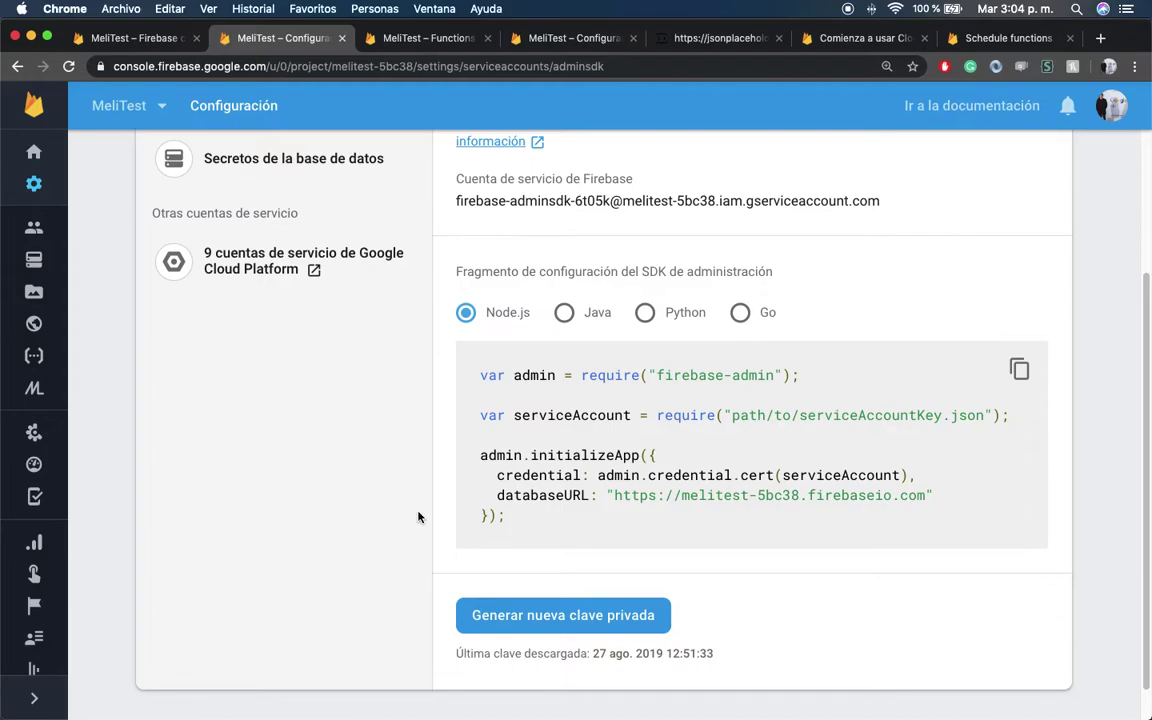
{"action": "left_click", "coordinate": [536, 618]}
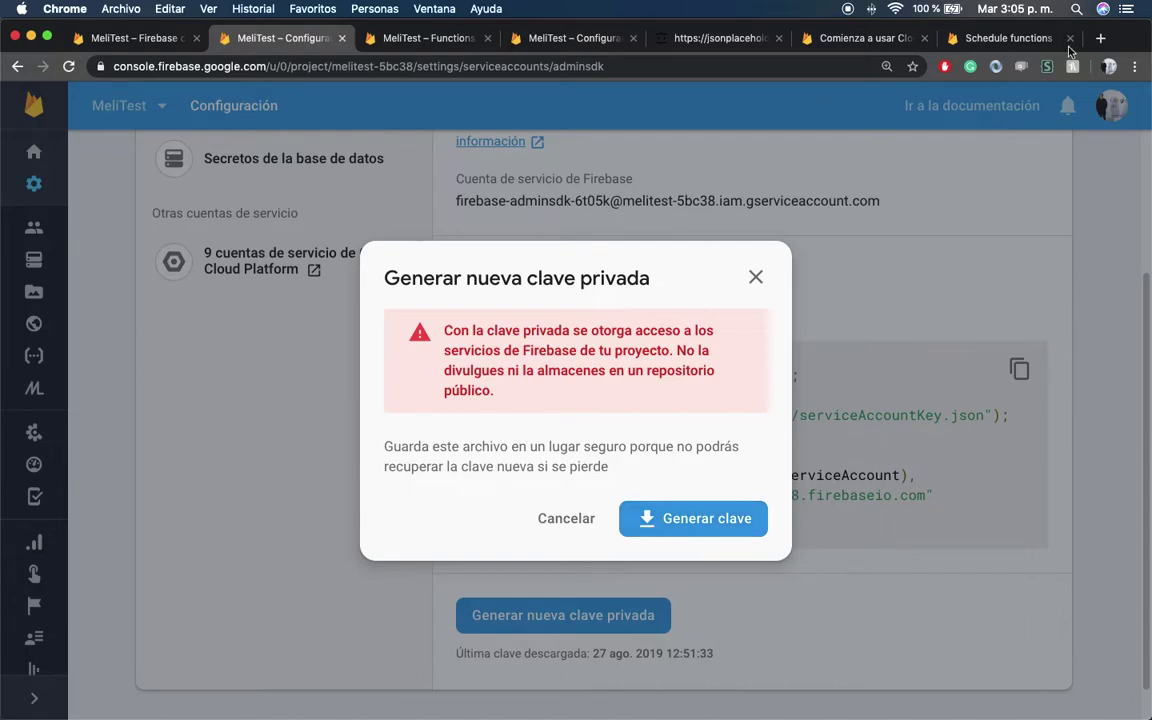
{"action": "key", "text": "super+t"}
{"action": "left_click", "coordinate": [1131, 68]}
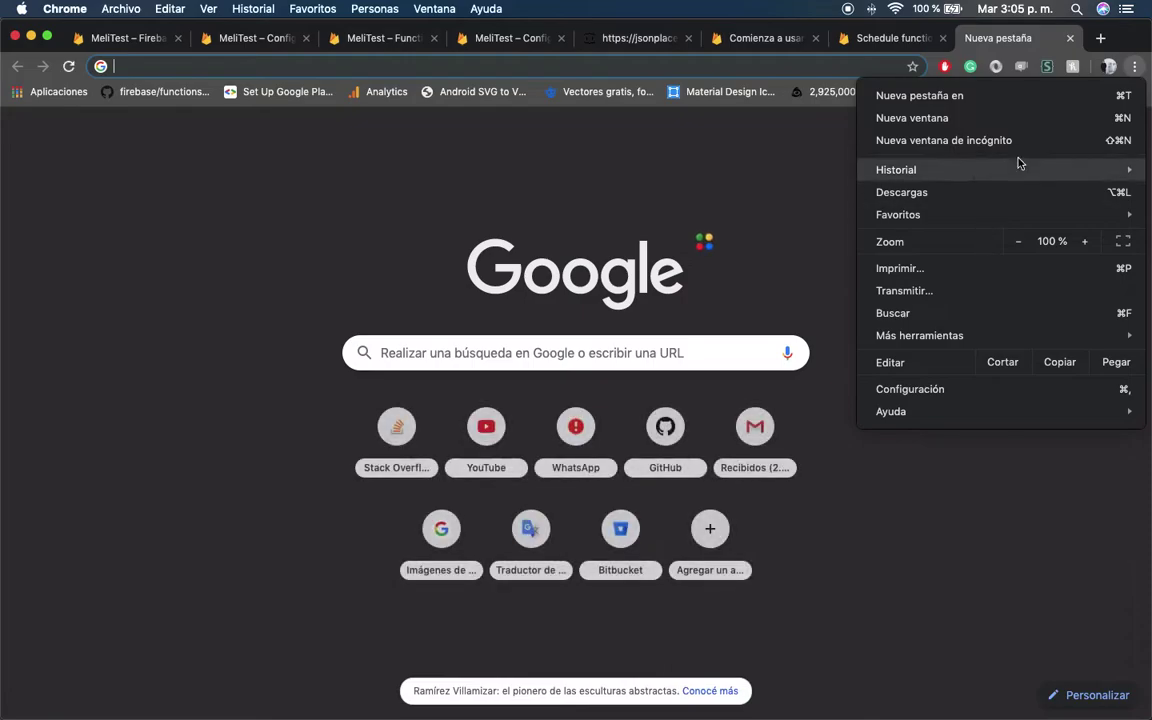
{"action": "left_click", "coordinate": [766, 185]}
{"action": "left_click", "coordinate": [1133, 91]}
{"action": "left_click", "coordinate": [930, 298]}
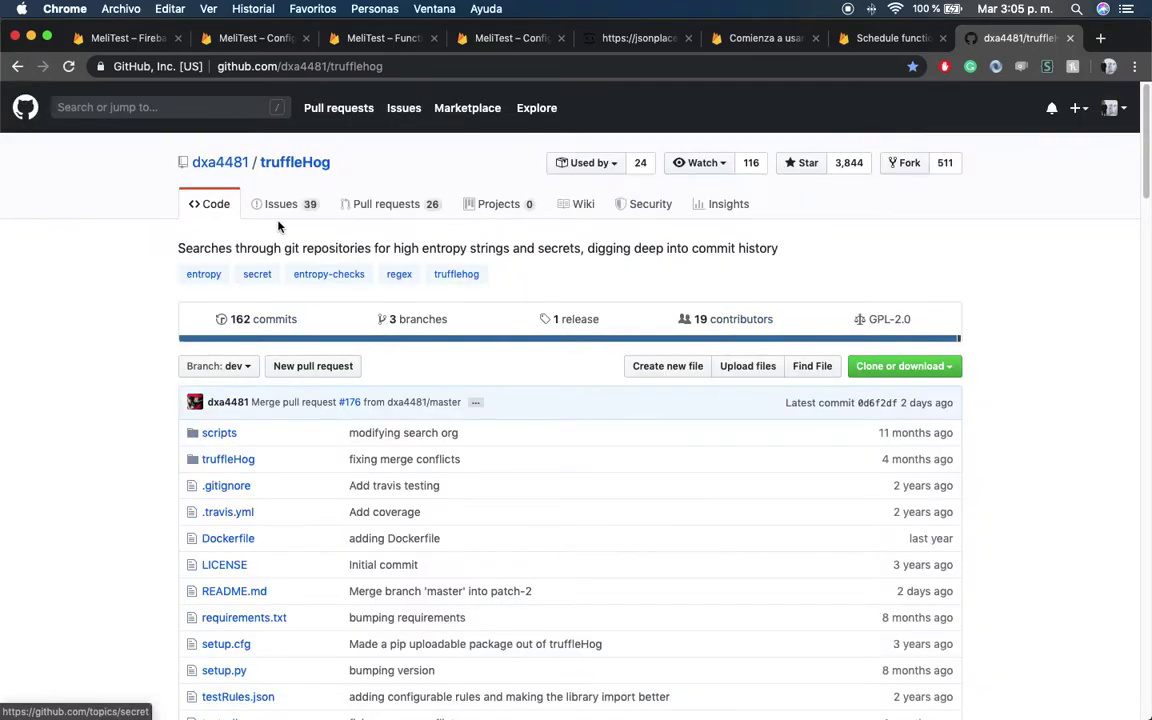
{"action": "scroll", "coordinate": [18, 390], "scroll_direction": "down", "scroll_amount": 2}
{"action": "scroll", "coordinate": [18, 390], "scroll_direction": "down", "scroll_amount": 15}
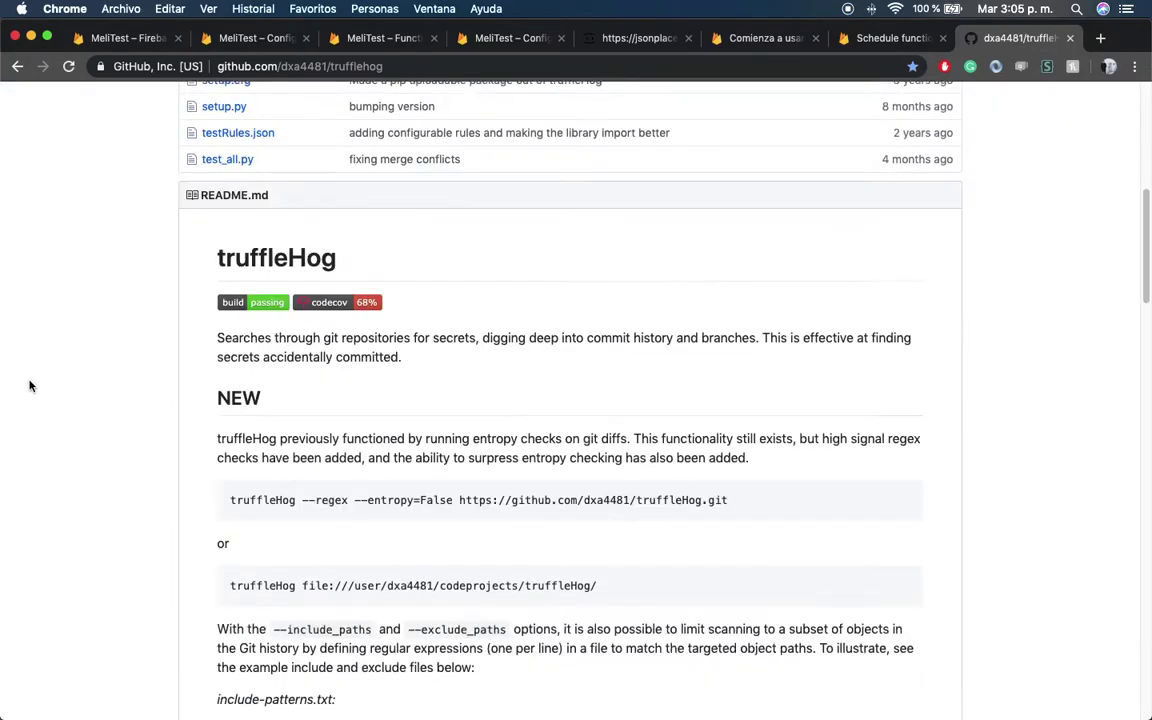
{"action": "scroll", "coordinate": [29, 386], "scroll_direction": "down", "scroll_amount": 14}
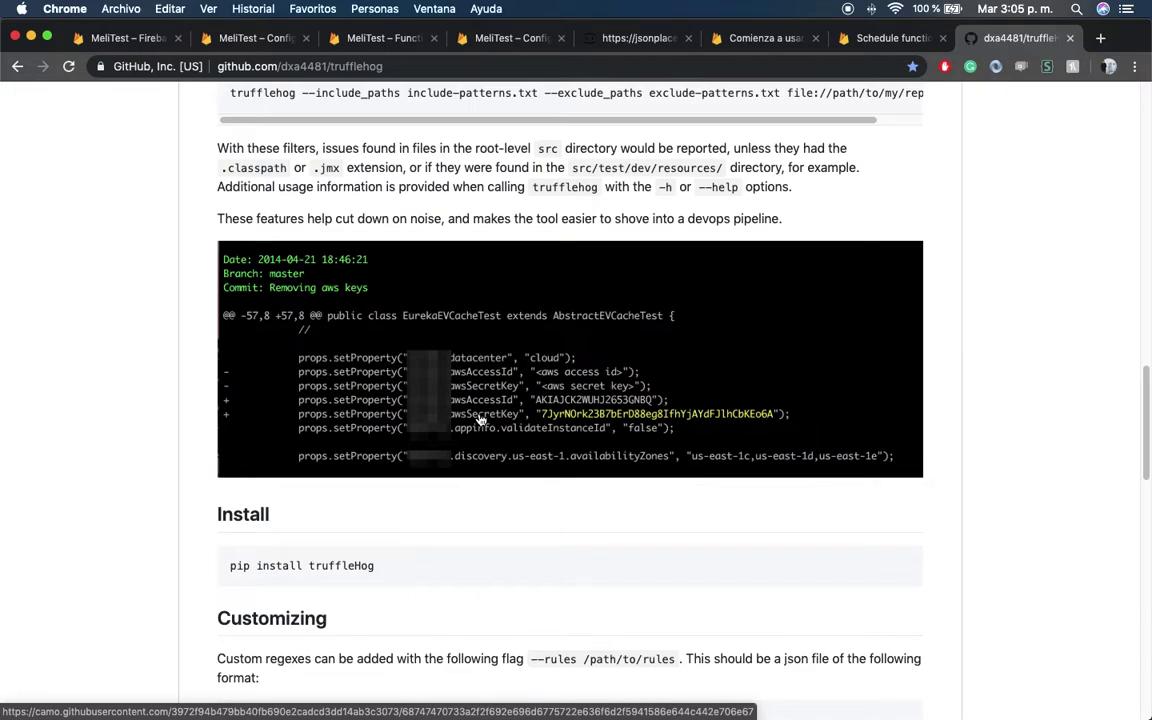
{"action": "scroll", "coordinate": [78, 326], "scroll_direction": "down", "scroll_amount": 1}
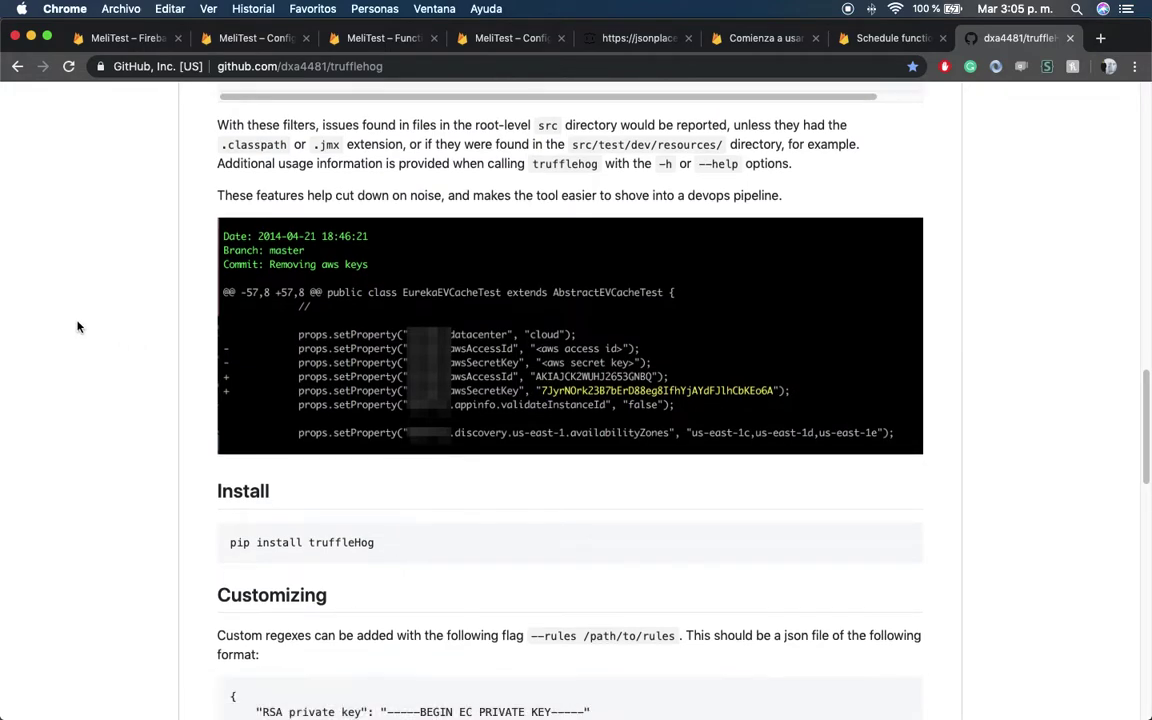
{"action": "scroll", "coordinate": [100, 316], "scroll_direction": "down", "scroll_amount": 1}
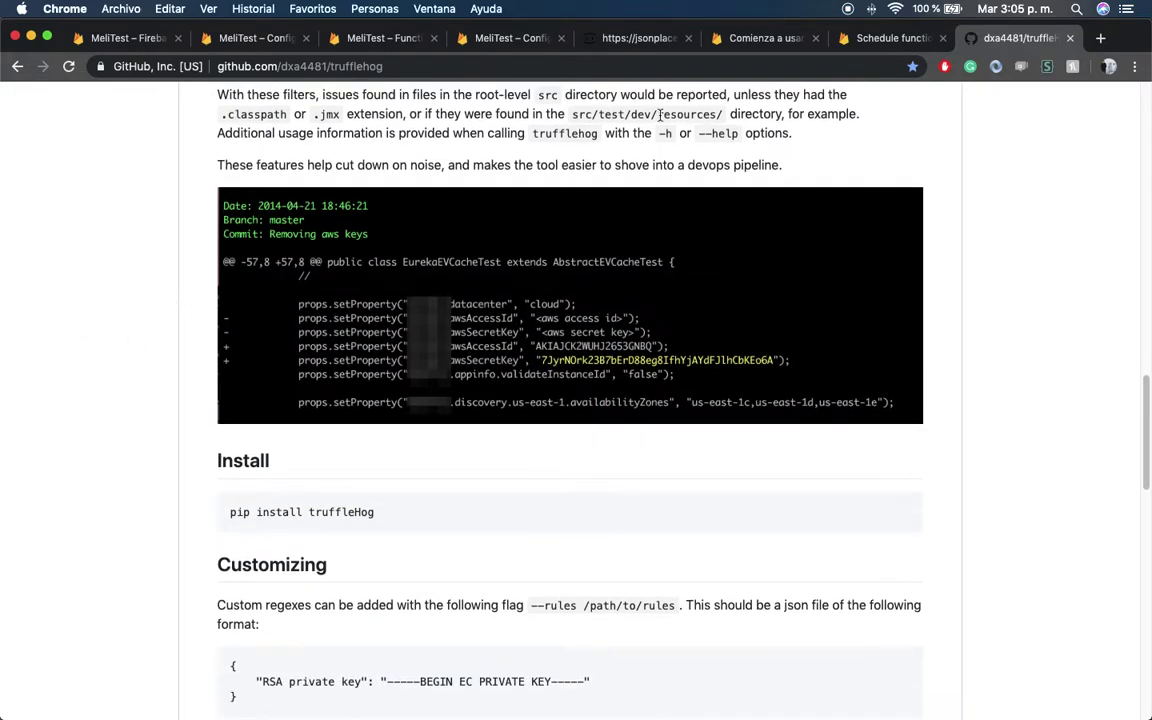
{"action": "left_click", "coordinate": [1070, 39]}
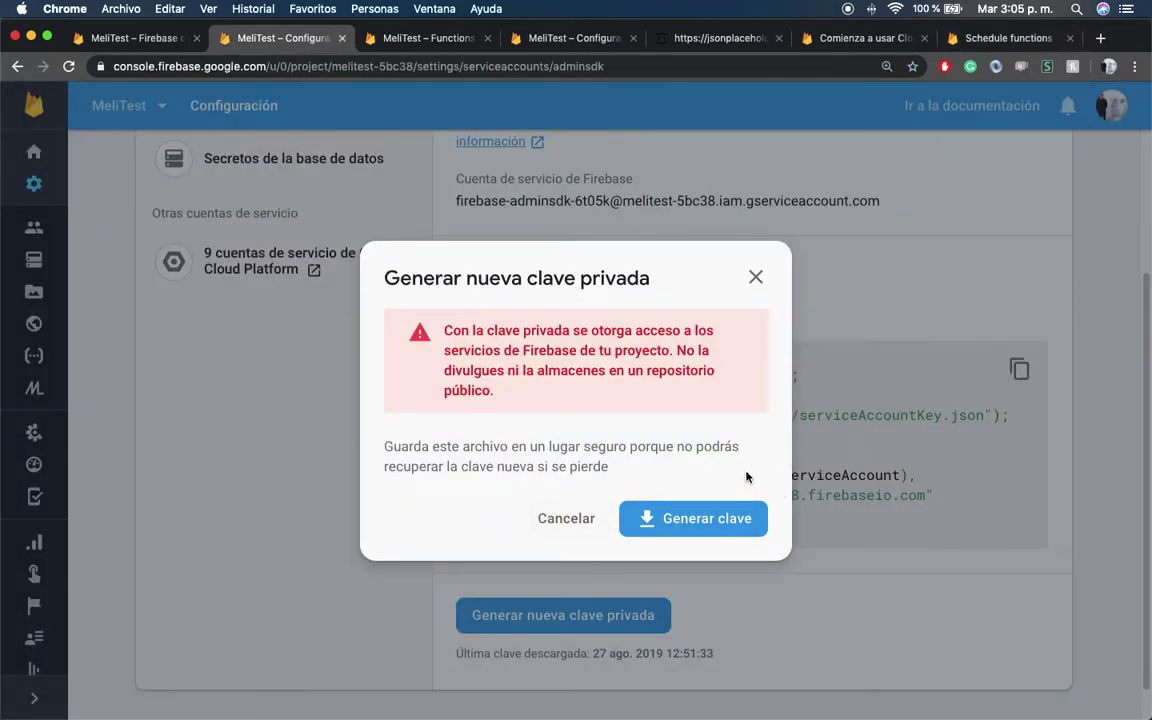
Close the 'Generar nueva clave privada' dialog with its X button
{"action": "left_click", "coordinate": [756, 277]}
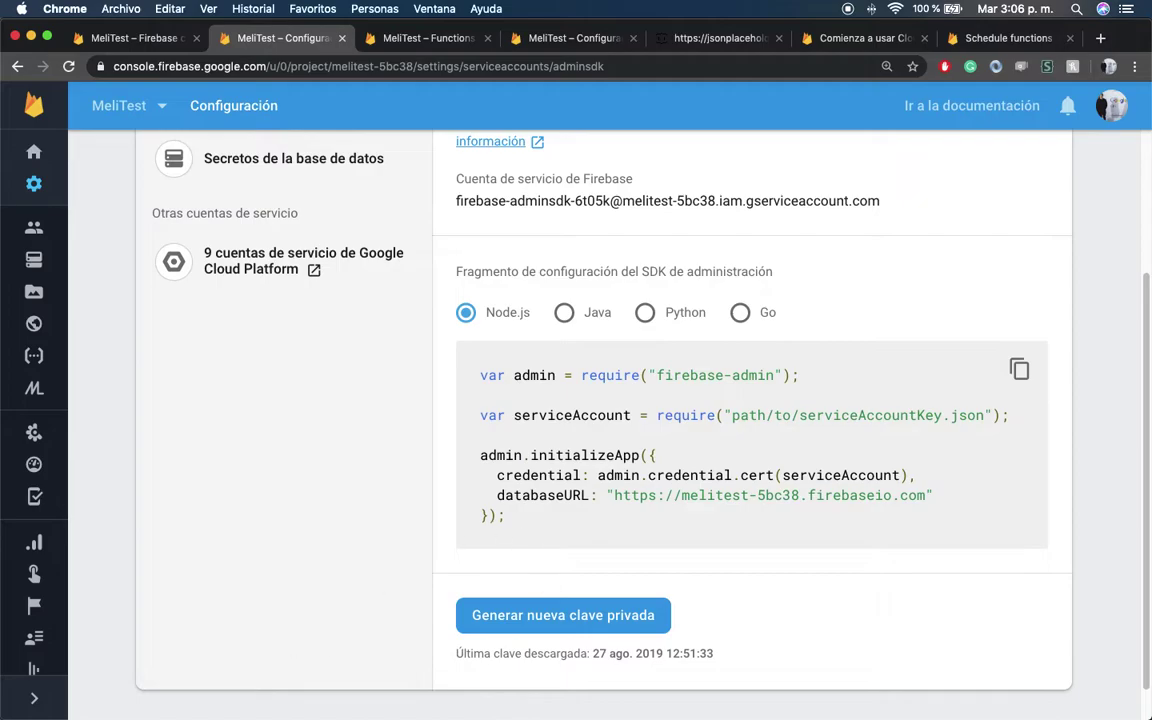
Locate service_key.json (2 KB) in scrapejsontest's functions folder in Finder
{"action": "mouse_move", "coordinate": [525, 695]}
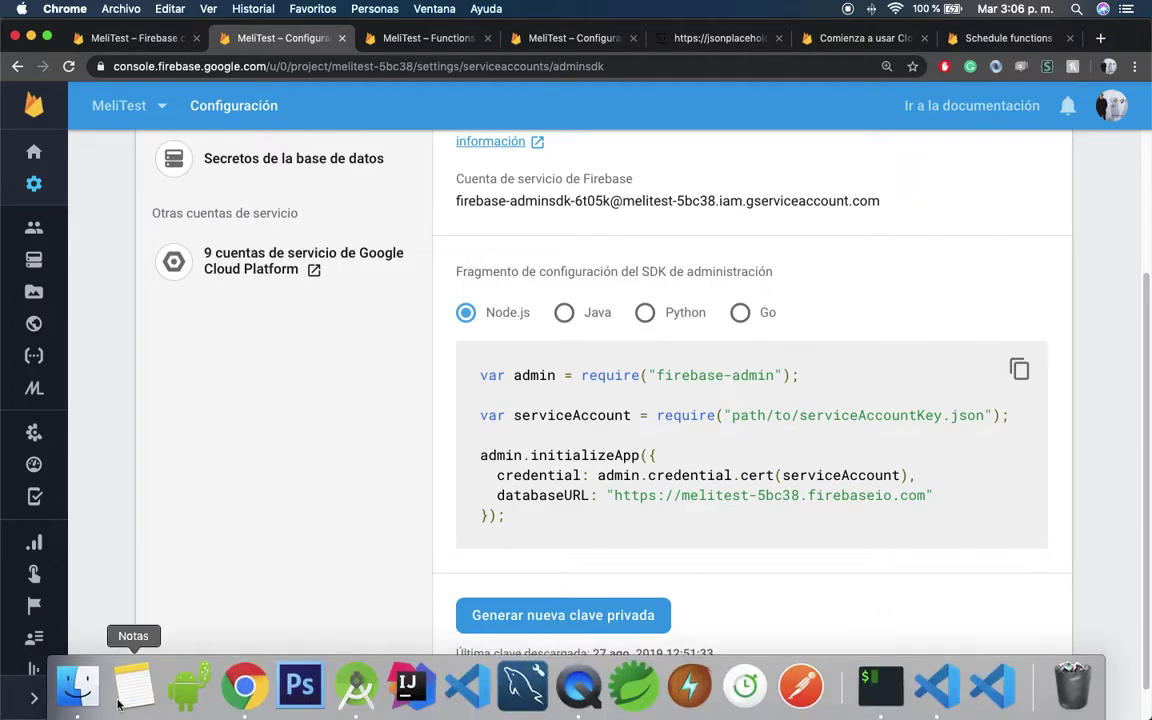
{"action": "left_click", "coordinate": [77, 685]}
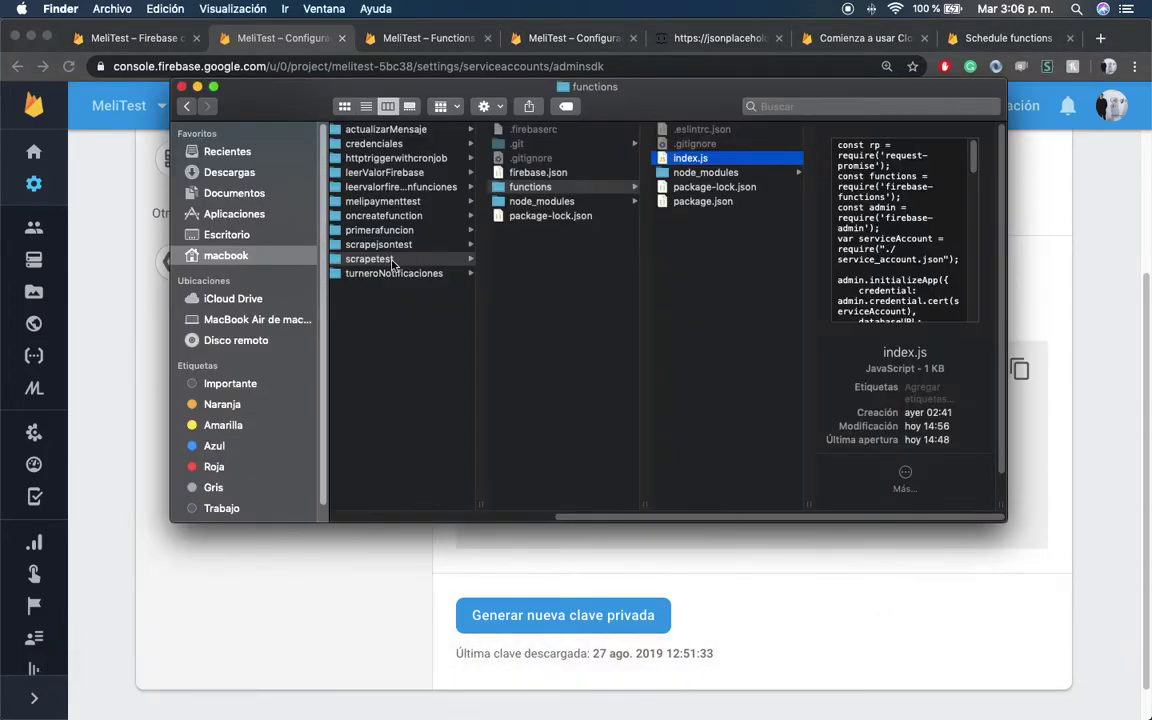
{"action": "left_click", "coordinate": [358, 243]}
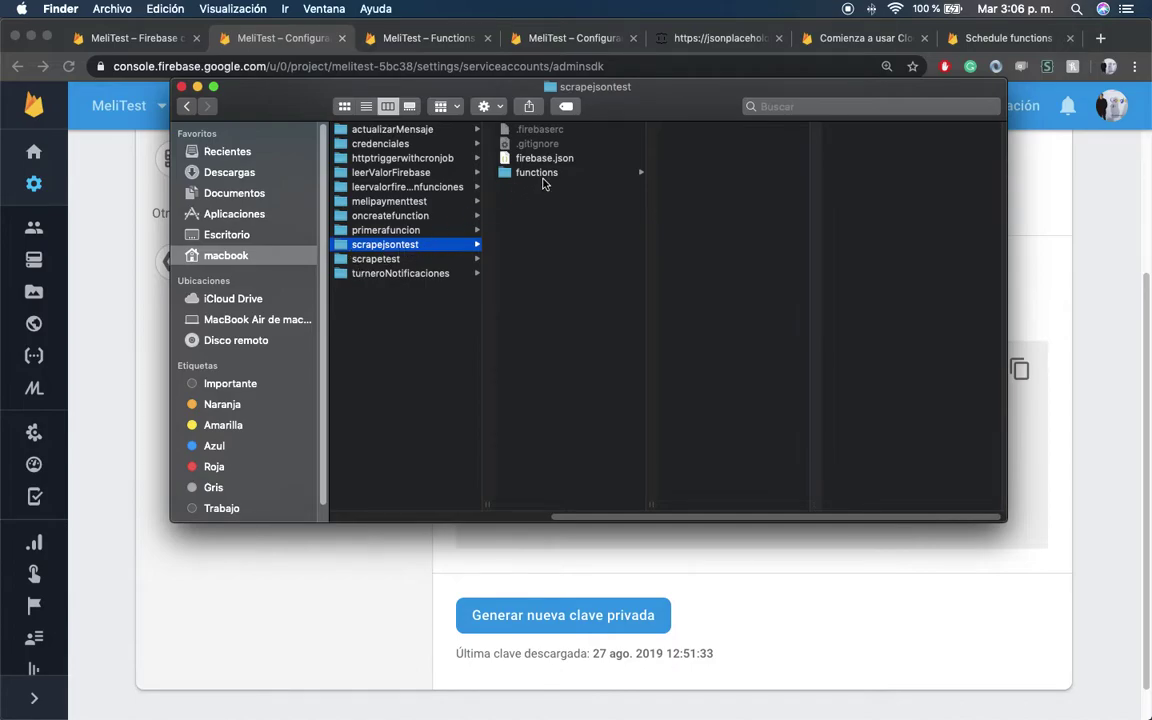
{"action": "left_click", "coordinate": [538, 174]}
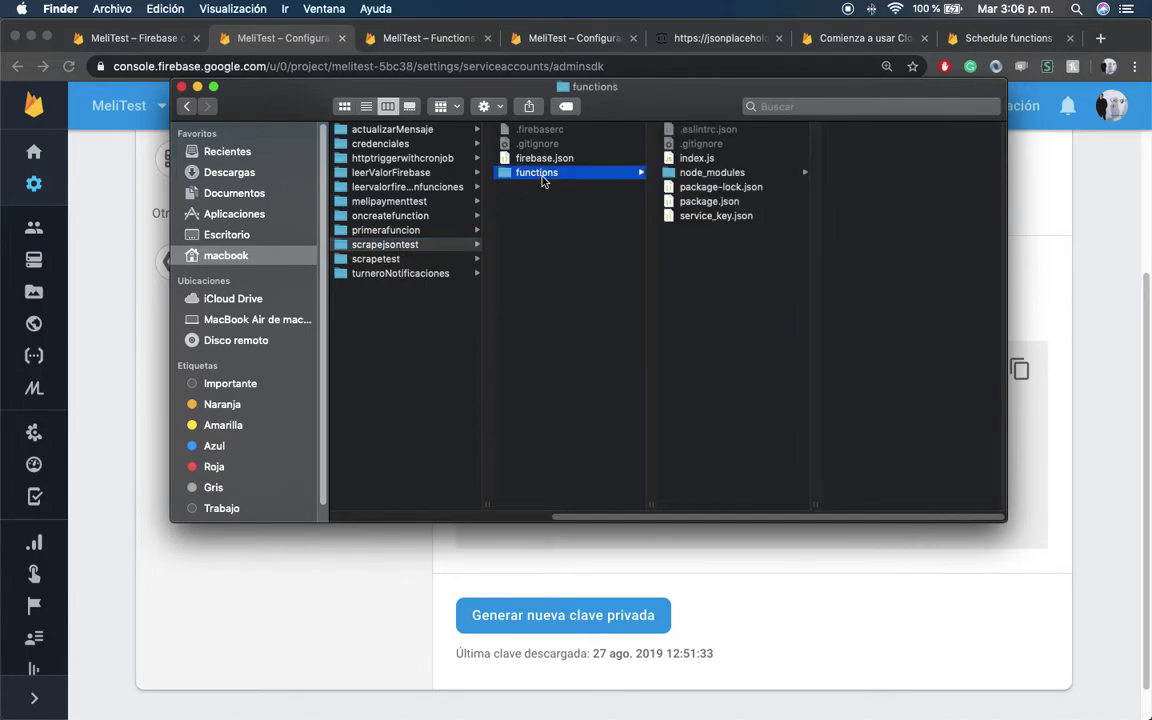
{"action": "left_click", "coordinate": [707, 219]}
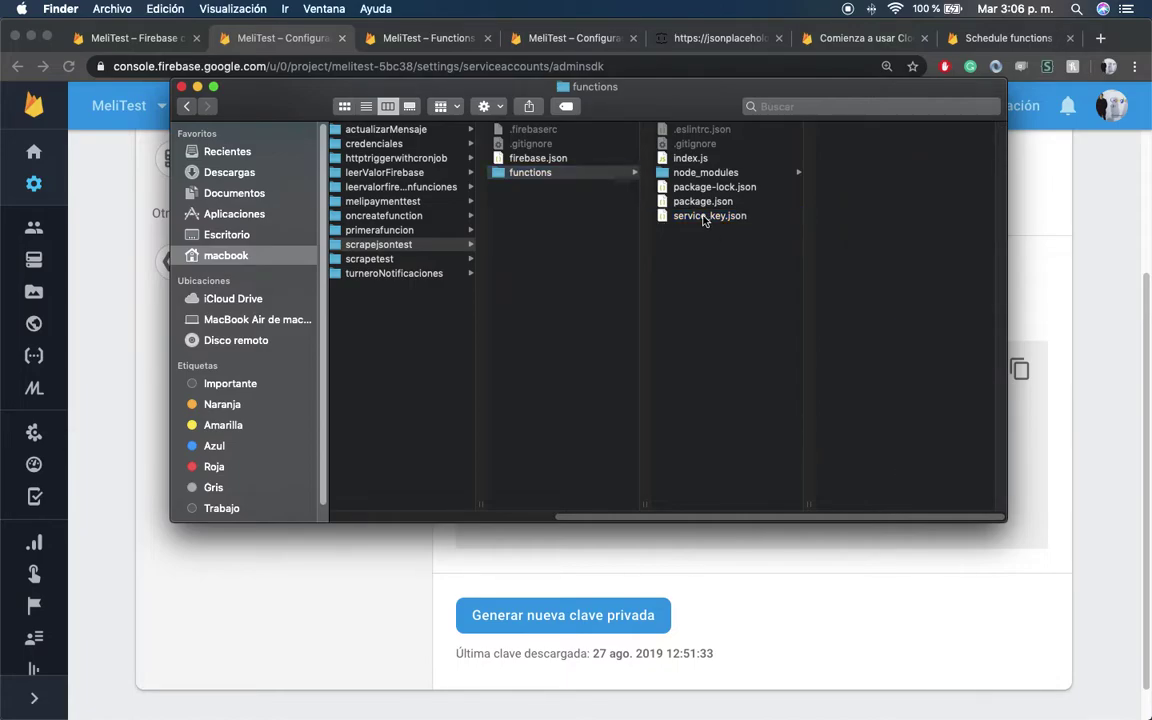
{"action": "left_click", "coordinate": [835, 575]}
Paste the Firebase Admin SDK initialization snippet below the firebase-admin require line in index.js
{"action": "left_click_drag", "start_coordinate": [545, 537], "coordinate": [481, 379]}
{"action": "key", "text": "super+c"}
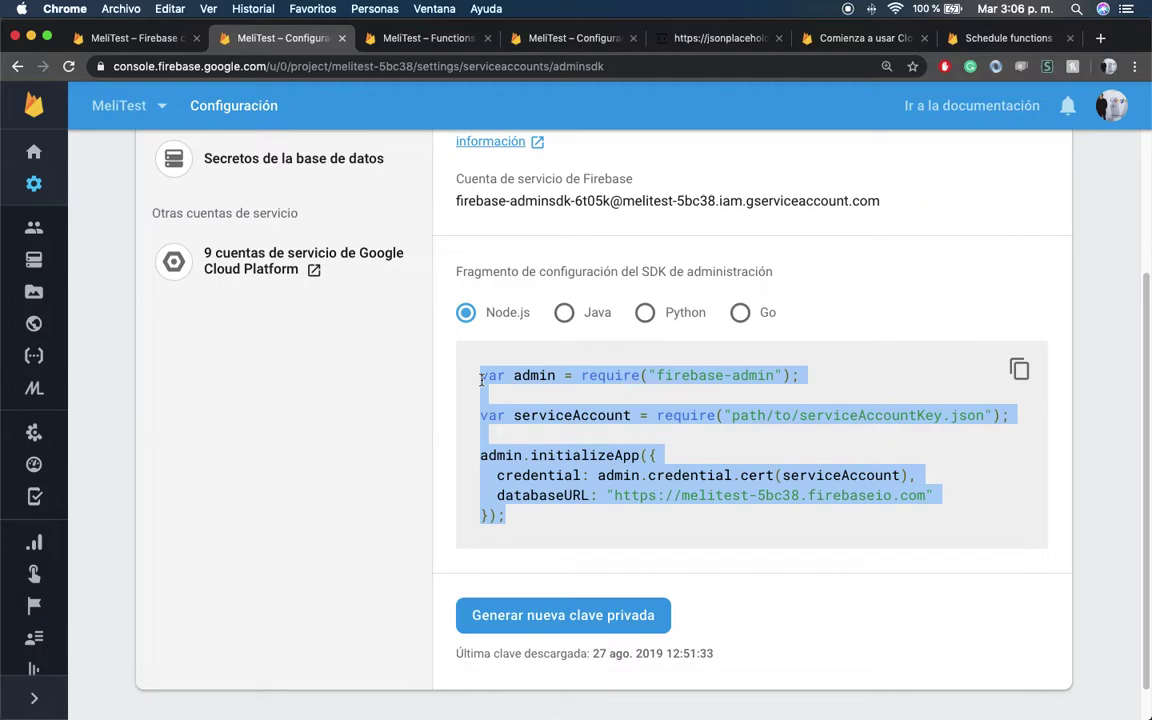
{"action": "key", "text": "ctrl+Right"}
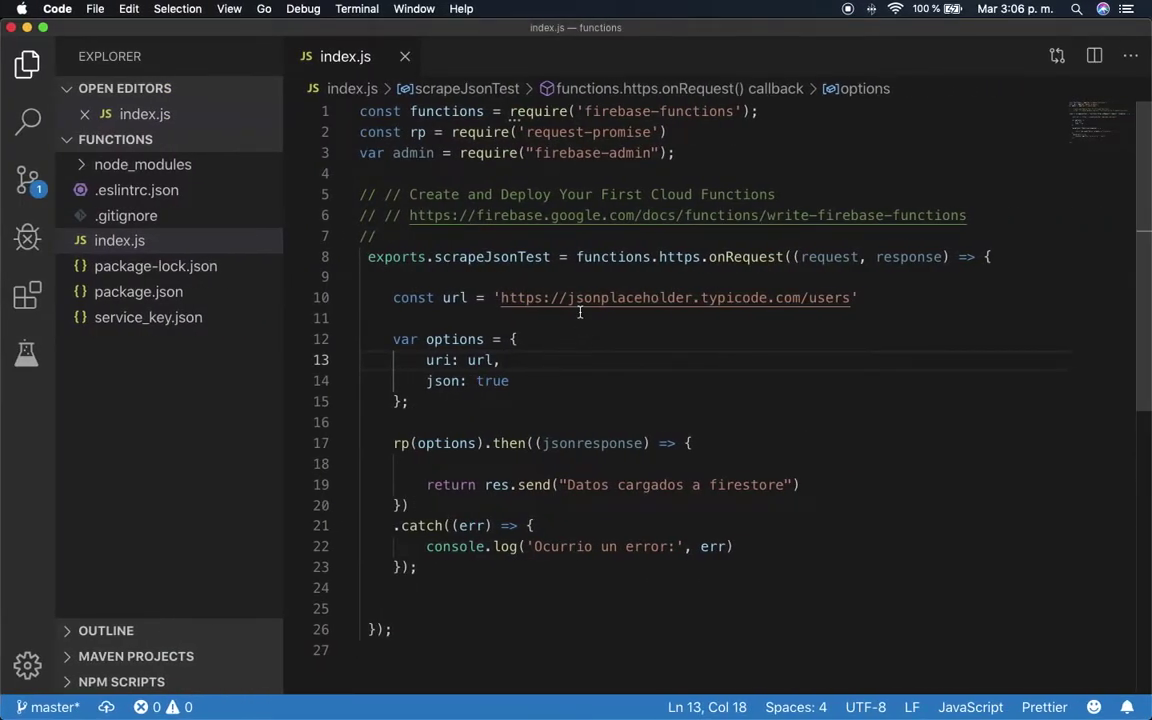
{"action": "left_click_drag", "start_coordinate": [676, 153], "coordinate": [369, 163]}
{"action": "key", "text": "End"}
{"action": "key", "text": "Return"}
{"action": "key", "text": "Return"}
{"action": "key", "text": "super+v"}
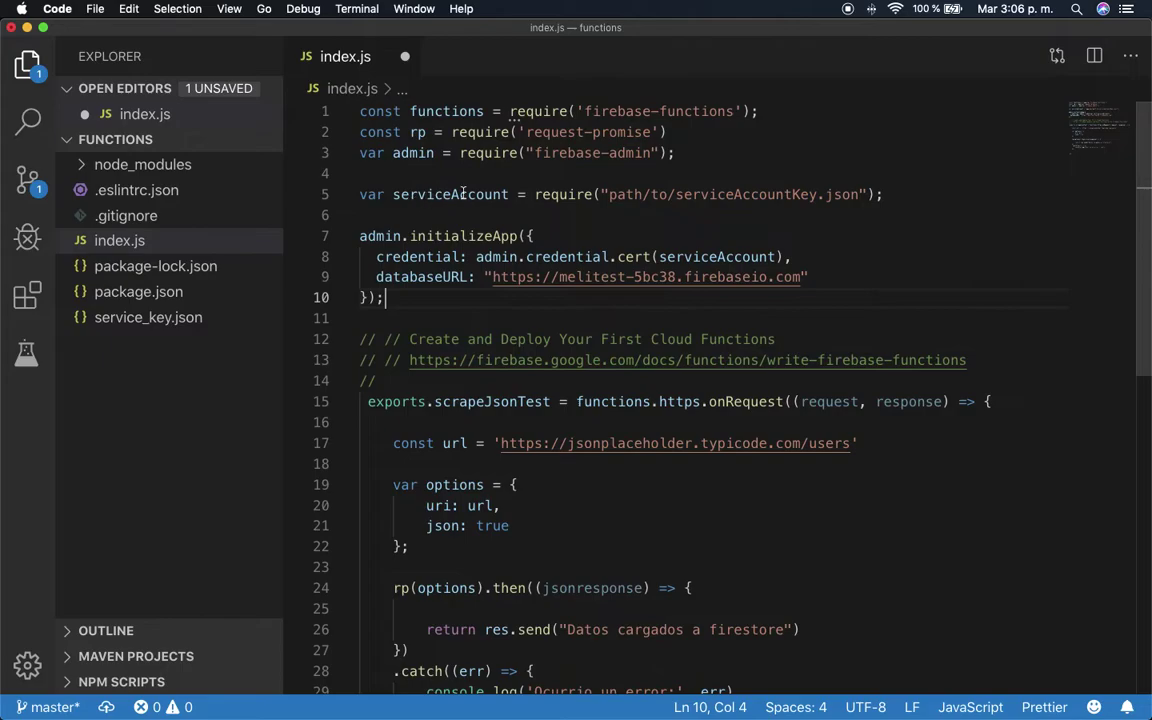
Change the serviceAccount require path to './service_key.json'
{"action": "left_click_drag", "start_coordinate": [816, 196], "coordinate": [612, 197]}
{"action": "type", "text": "./"}
{"action": "key", "text": "BackSpace"}
{"action": "type", "text": "/service_"}
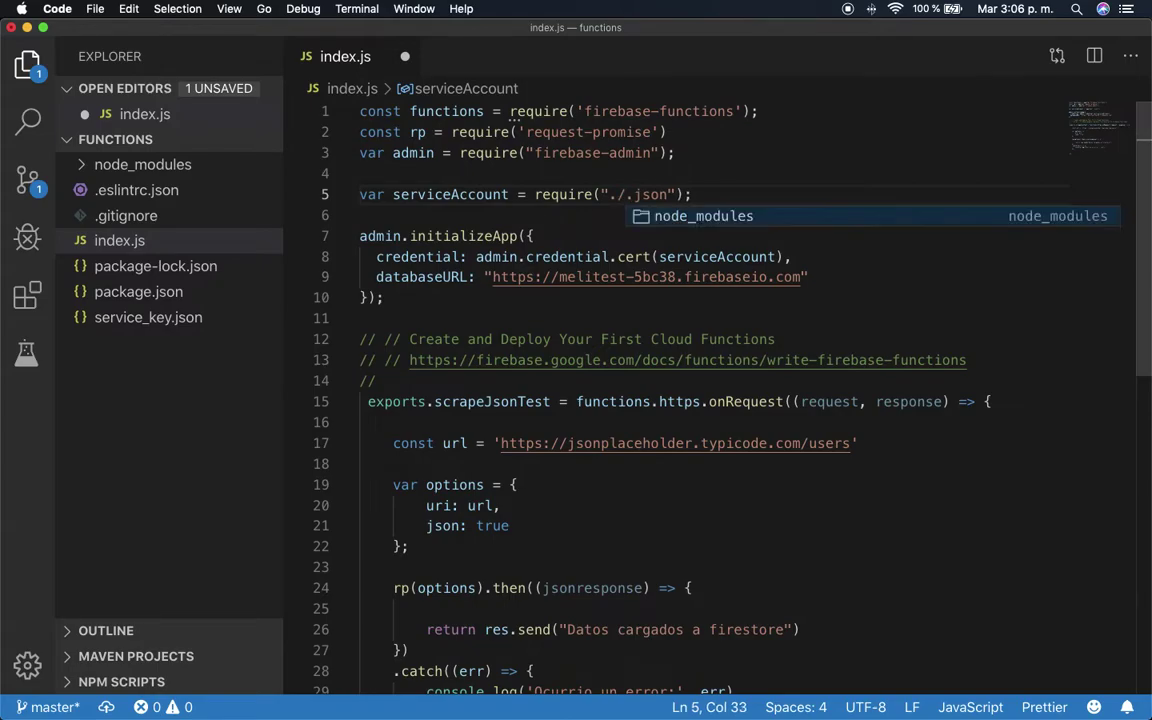
{"action": "type", "text": "key"}
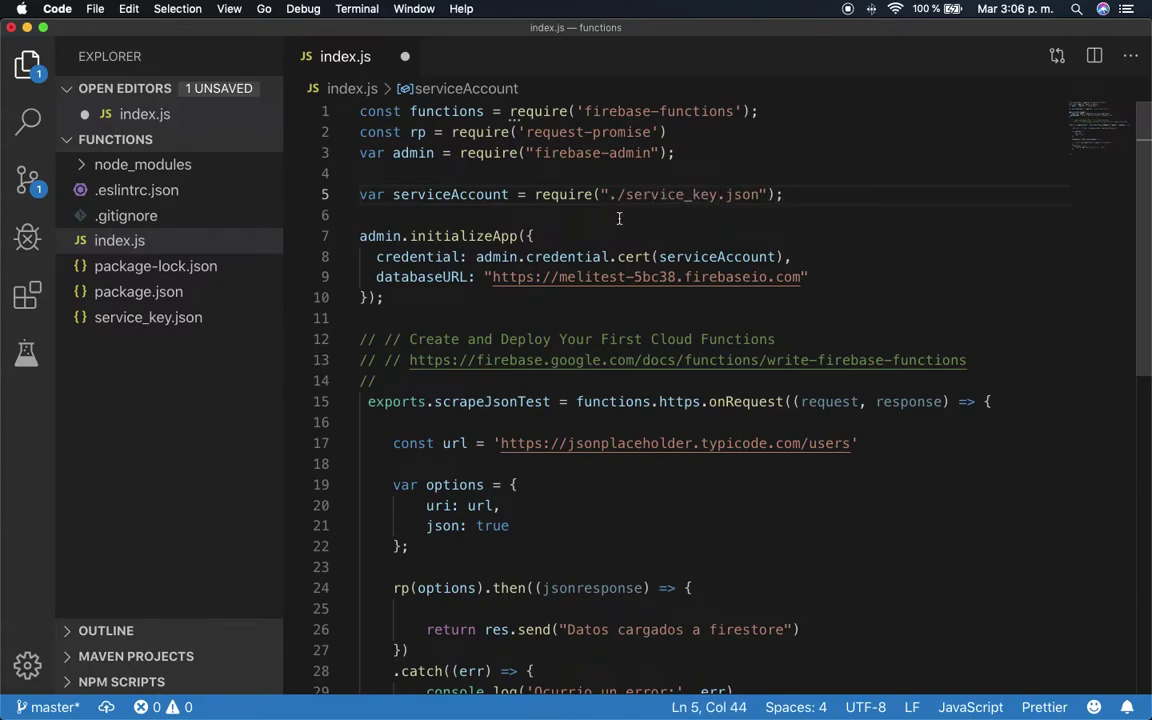
Recheck service_key.json and index.js in the functions folder in Finder
{"action": "mouse_move", "coordinate": [836, 690]}
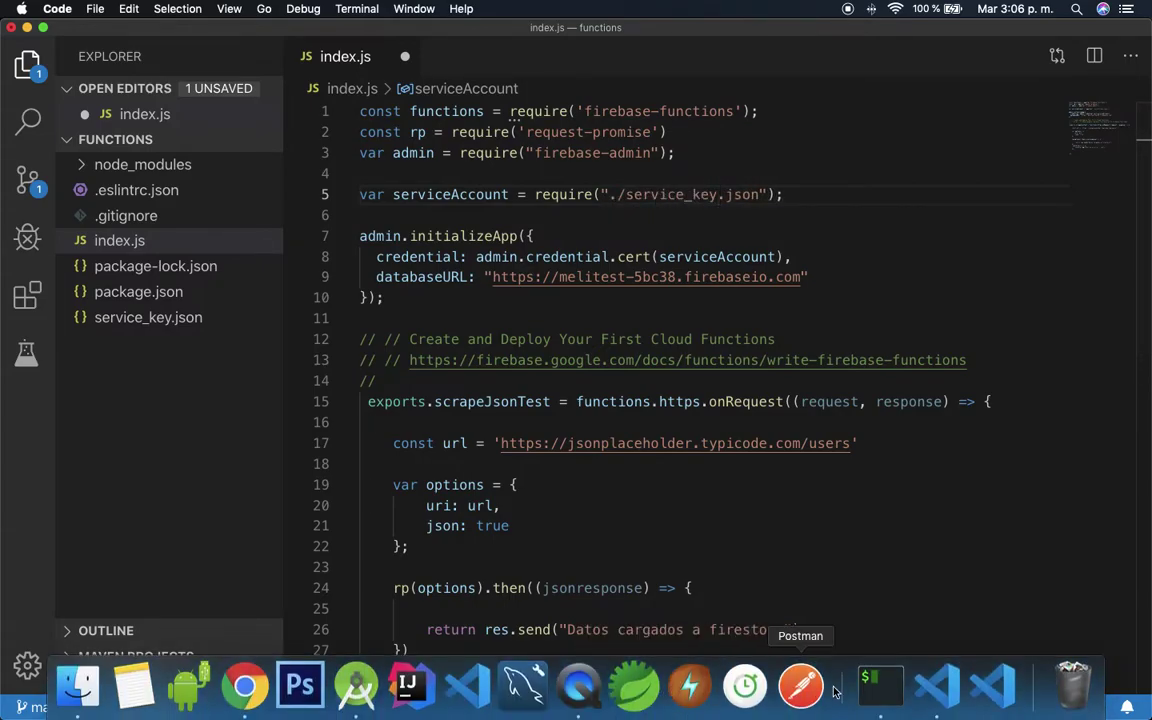
{"action": "left_click", "coordinate": [77, 686]}
{"action": "left_click", "coordinate": [699, 218]}
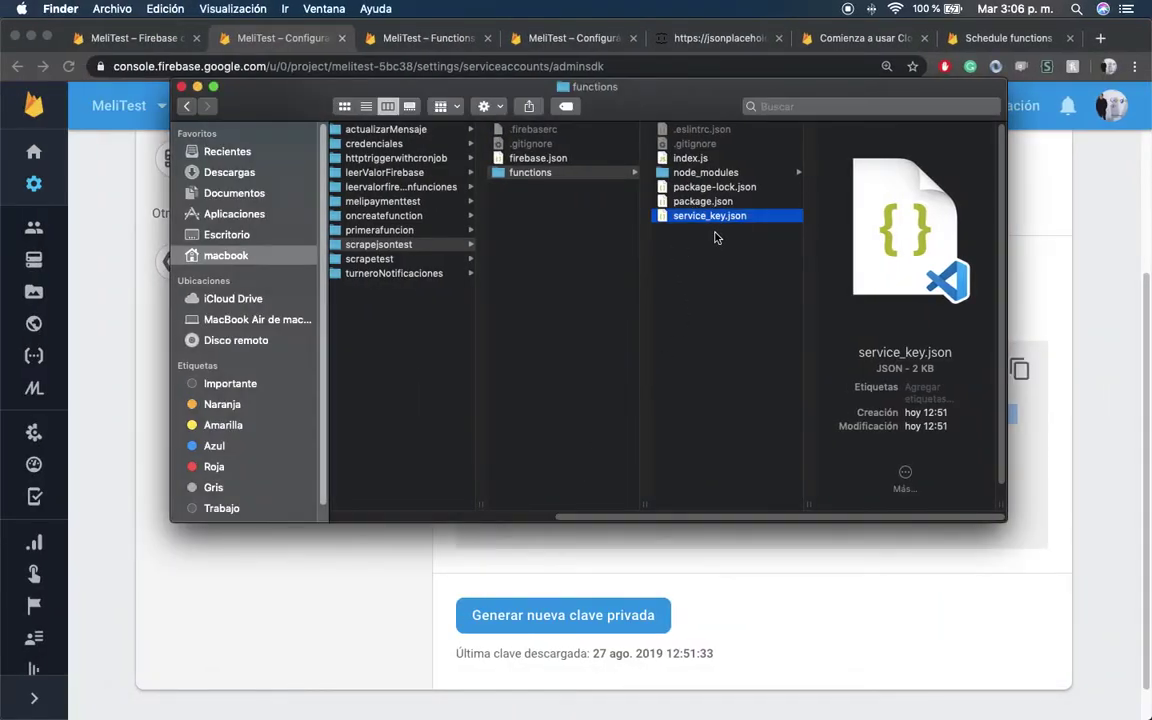
{"action": "left_click", "coordinate": [692, 159]}
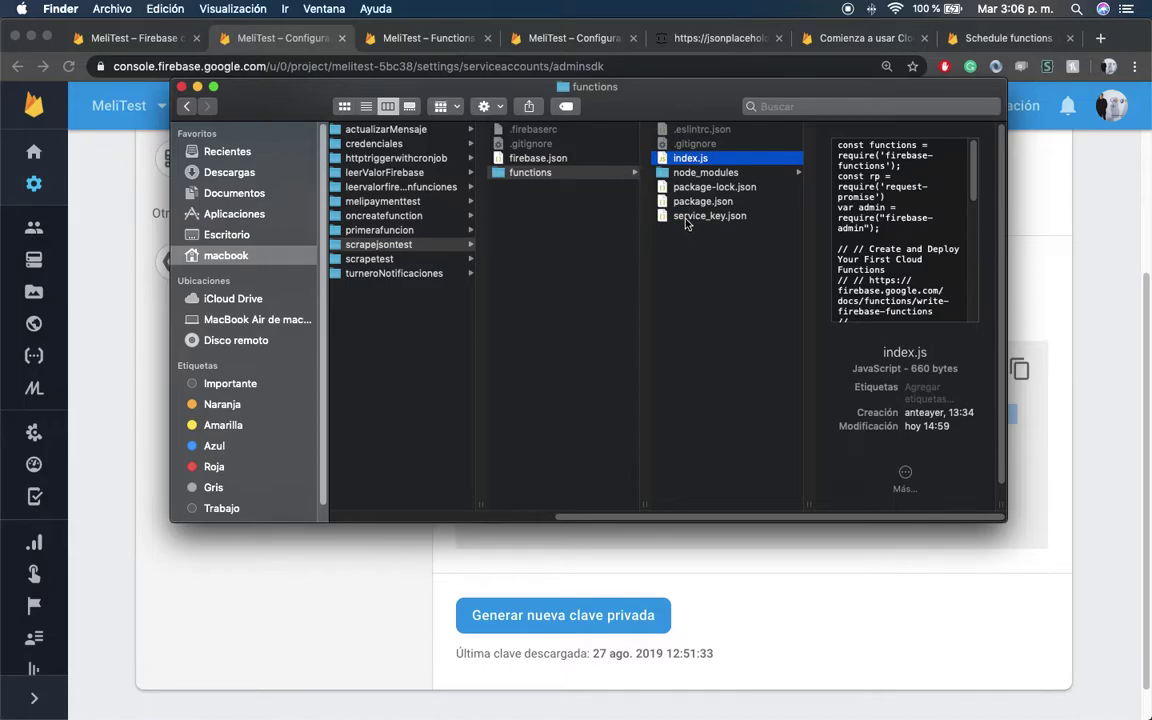
{"action": "left_click", "coordinate": [705, 216]}
Add a blank line after the admin.initializeApp block in index.js
{"action": "key", "text": "super+Tab"}
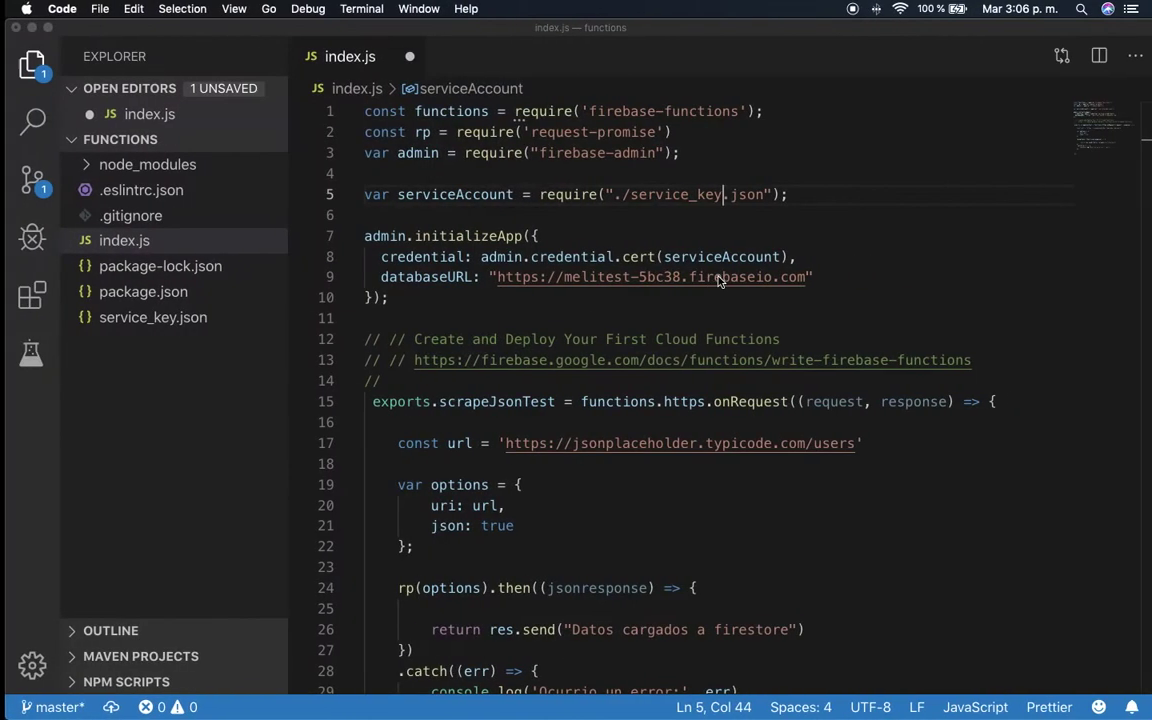
{"action": "left_click", "coordinate": [451, 296]}
{"action": "key", "text": "shift+Up"}
{"action": "key", "text": "shift+Up"}
{"action": "key", "text": "shift+Up"}
{"action": "key", "text": "shift+Up"}
{"action": "key", "text": "shift+Up"}
{"action": "key", "text": "shift+Up"}
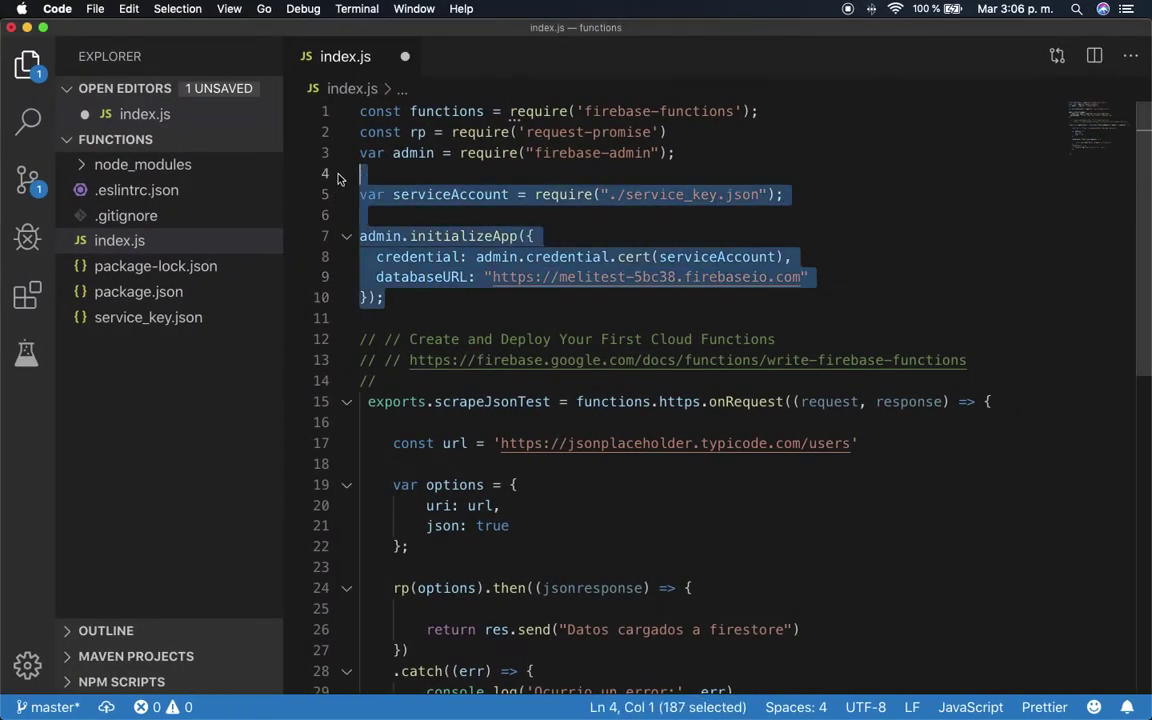
{"action": "key", "text": "shift+Down"}
{"action": "key", "text": "shift+Down"}
{"action": "key", "text": "shift+Down"}
{"action": "key", "text": "shift+Down"}
{"action": "key", "text": "shift+Down"}
{"action": "key", "text": "shift+Down"}
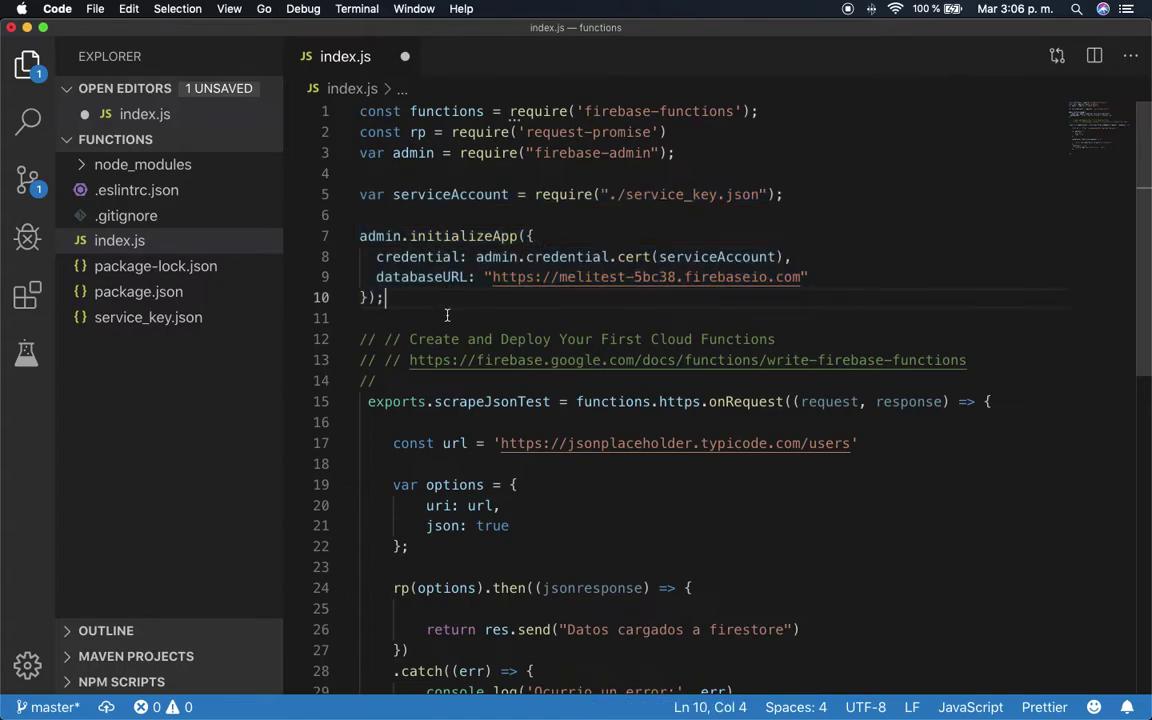
{"action": "key", "text": "Return"}
{"action": "key", "text": "Return"}
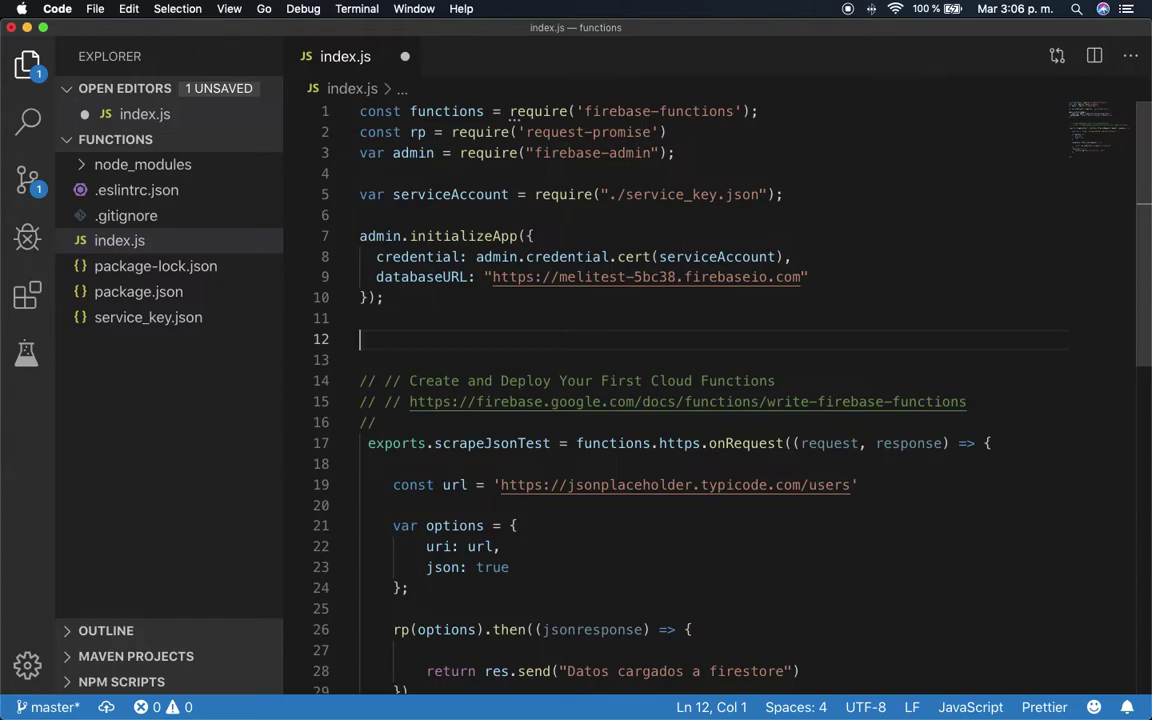
Type 'let db = admin.fire' on line 12 and accept the firestore completion
{"action": "type", "text": "let db "}
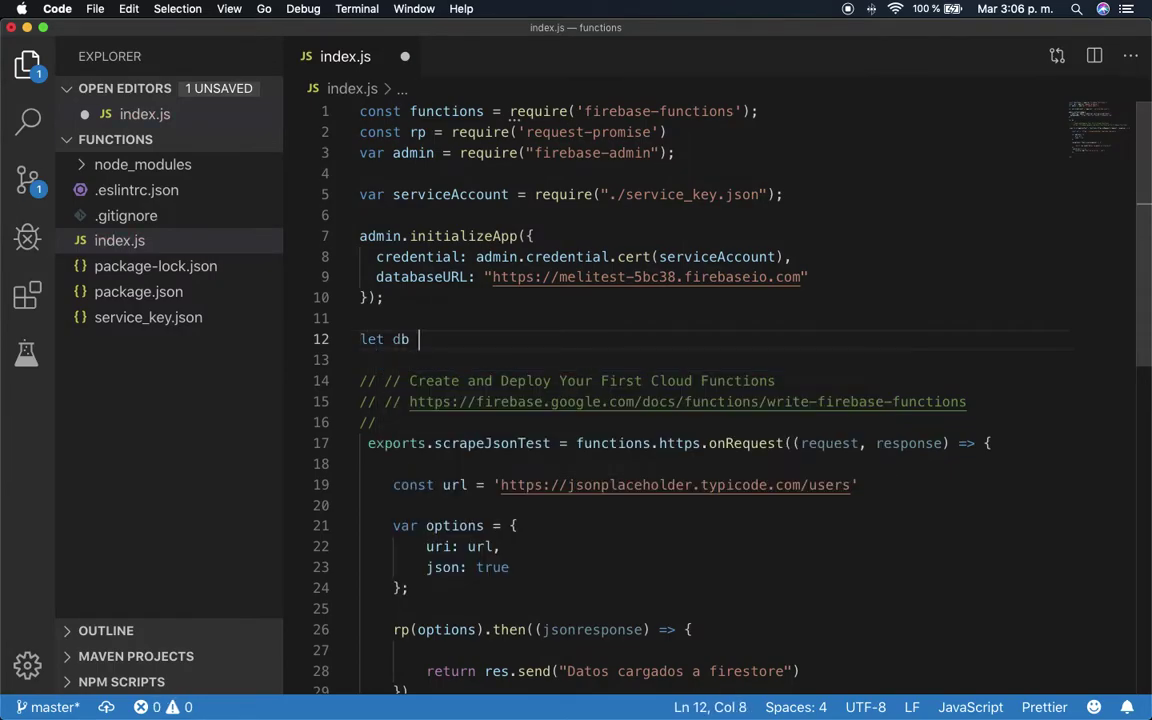
{"action": "type", "text": "= admin.fire"}
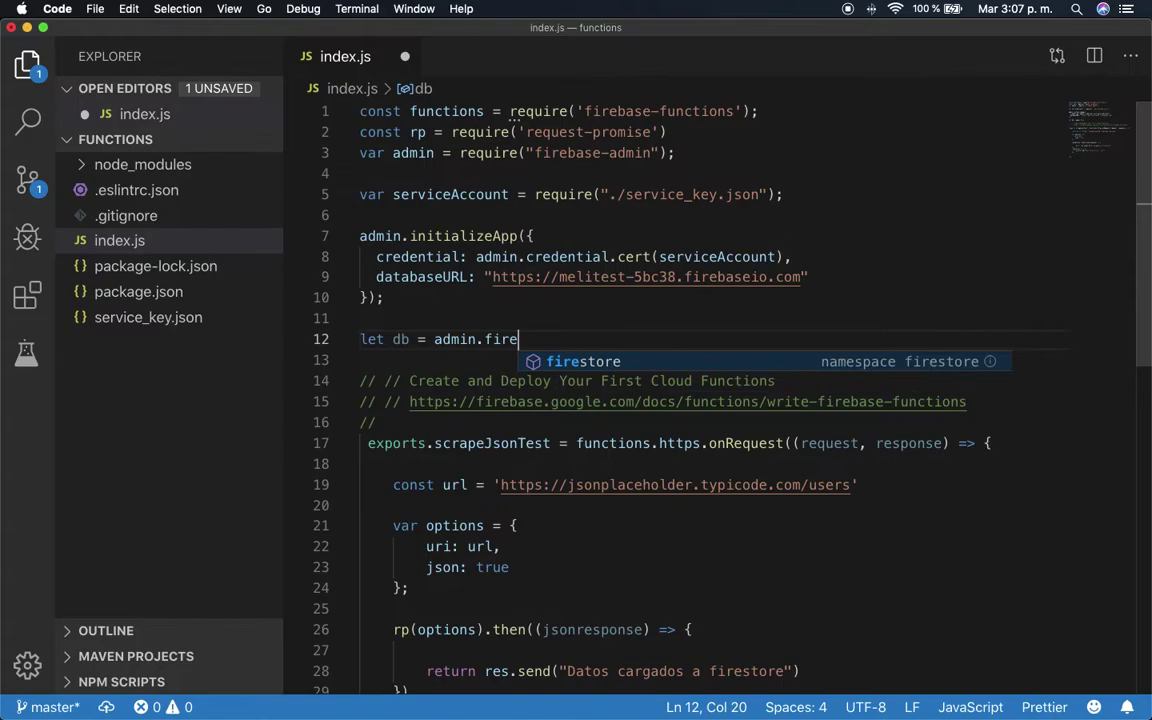
{"action": "key", "text": "BackSpace"}
{"action": "key", "text": "BackSpace"}
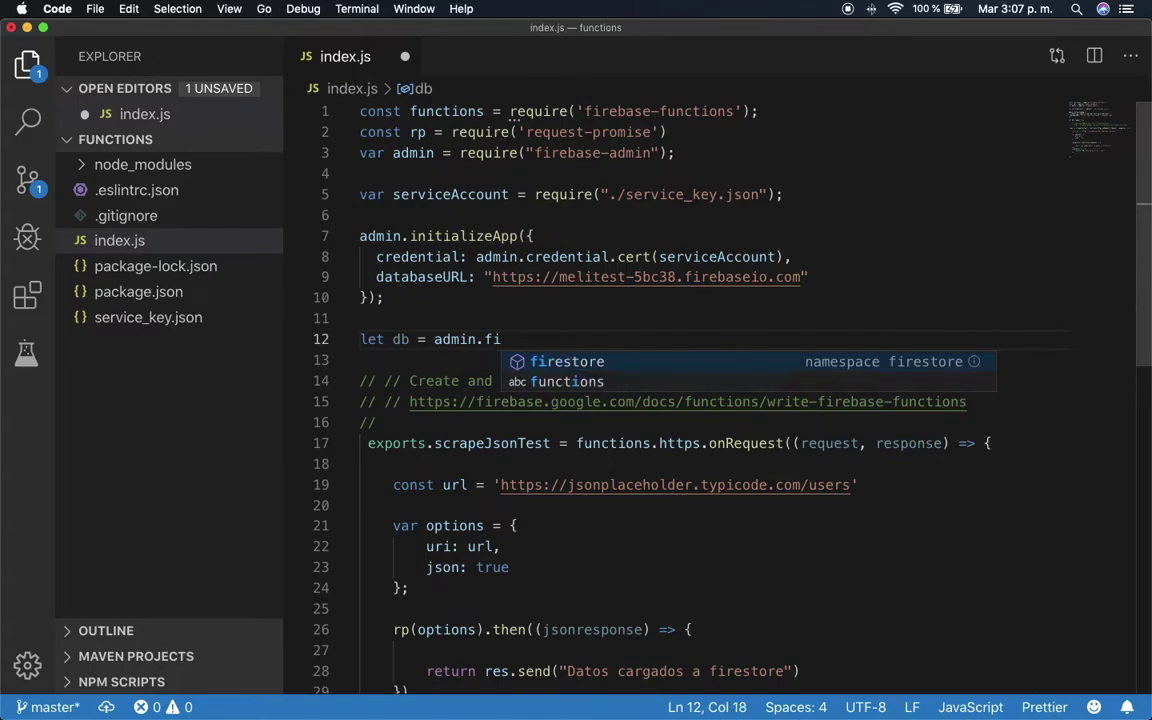
{"action": "key", "text": "Return"}
Review the new db declaration against the serviceAccount and initializeApp lines
{"action": "scroll", "coordinate": [393, 226], "scroll_direction": "down", "scroll_amount": 3}
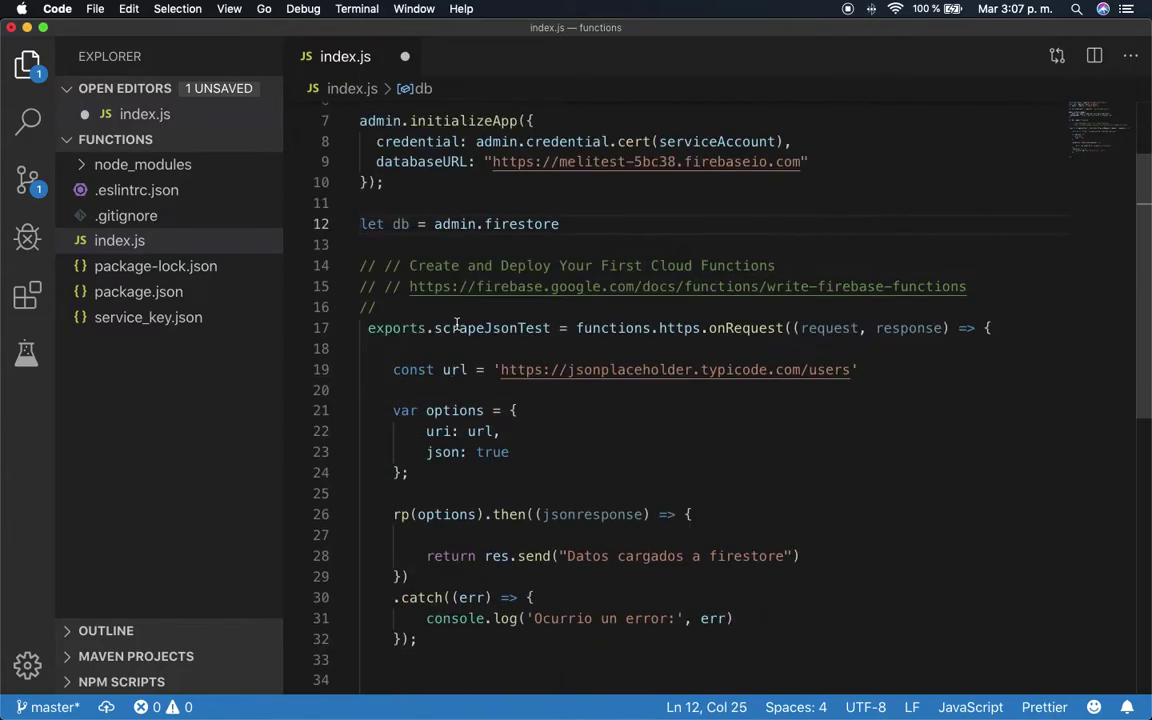
{"action": "left_click_drag", "start_coordinate": [565, 220], "coordinate": [362, 230]}
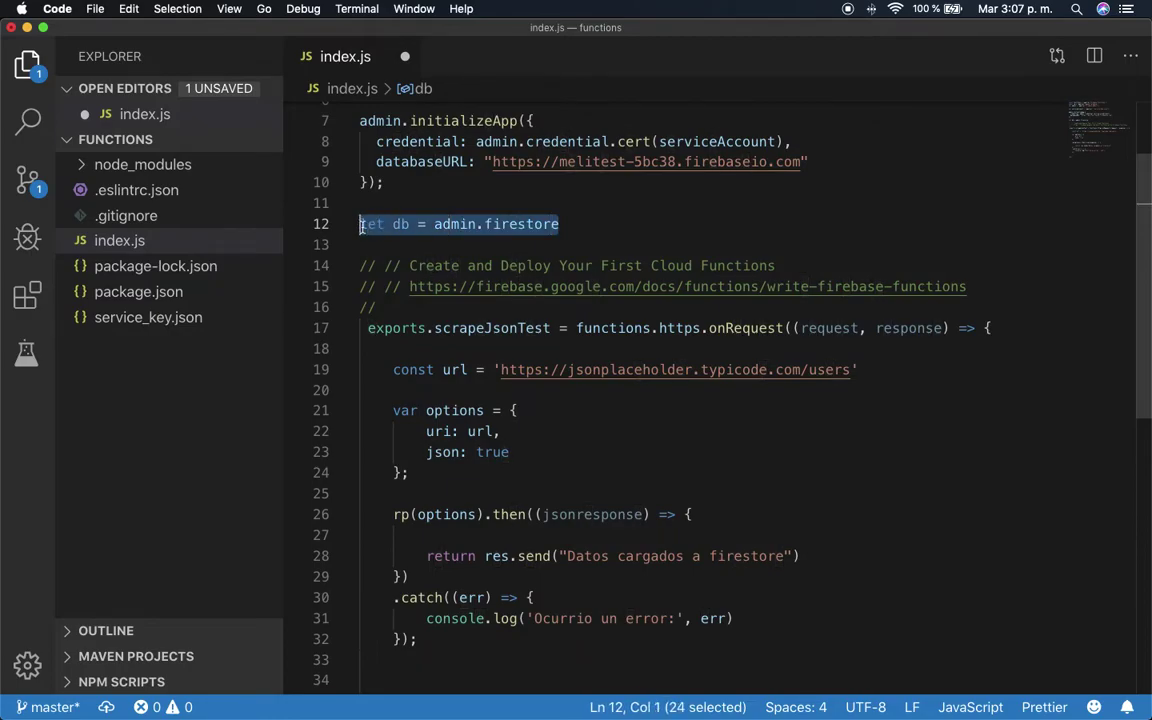
{"action": "scroll", "coordinate": [525, 394], "scroll_direction": "up", "scroll_amount": 3}
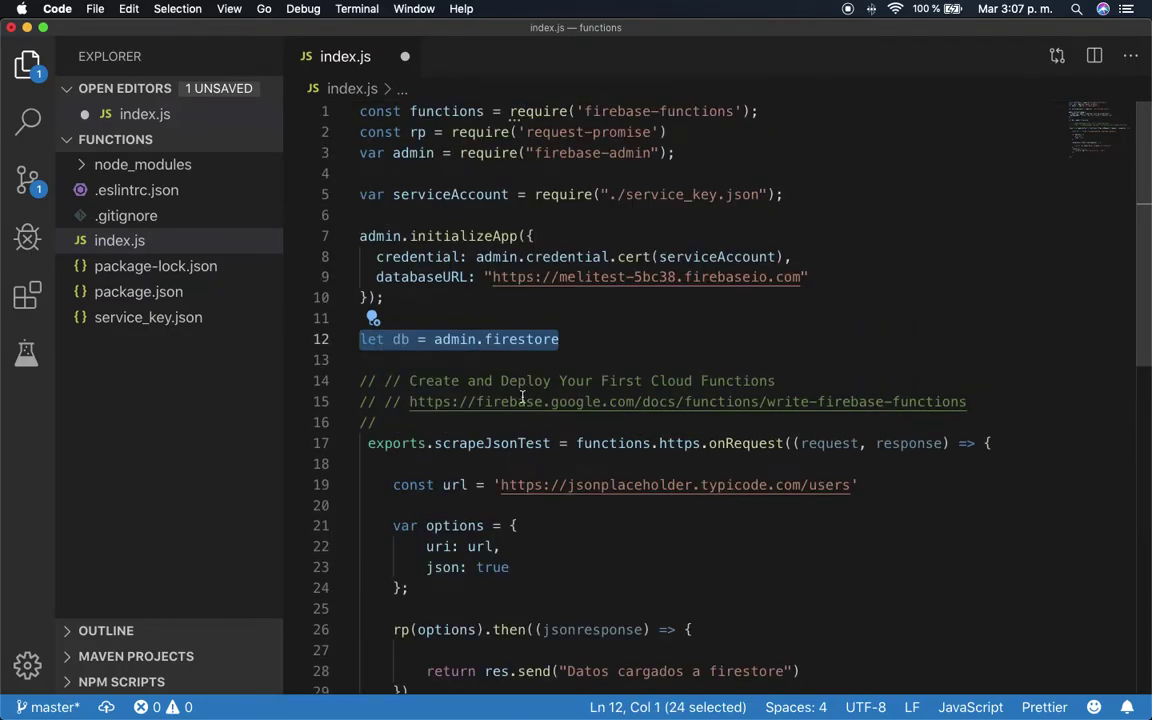
{"action": "left_click", "coordinate": [575, 342]}
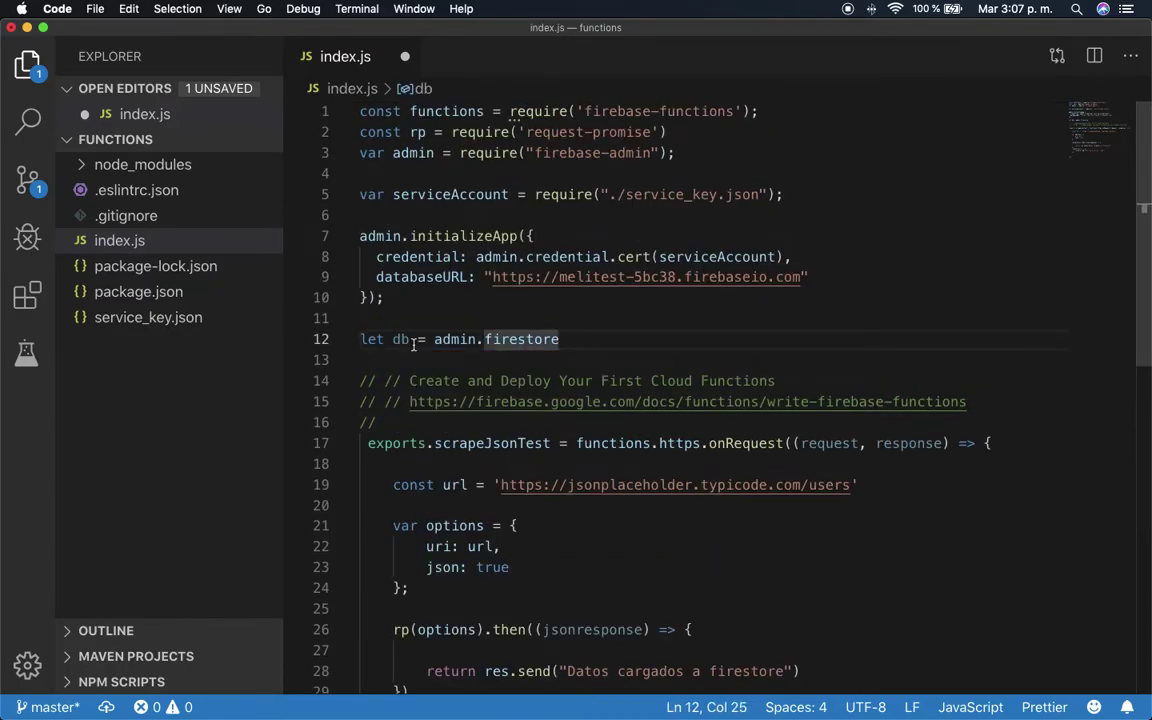
{"action": "left_click_drag", "start_coordinate": [540, 339], "coordinate": [395, 320]}
{"action": "mouse_move", "coordinate": [400, 216]}
{"action": "left_mouse_down"}
{"action": "mouse_move", "coordinate": [392, 196]}
{"action": "mouse_move", "coordinate": [400, 225]}
{"action": "left_mouse_up"}
{"action": "left_click", "coordinate": [460, 236]}
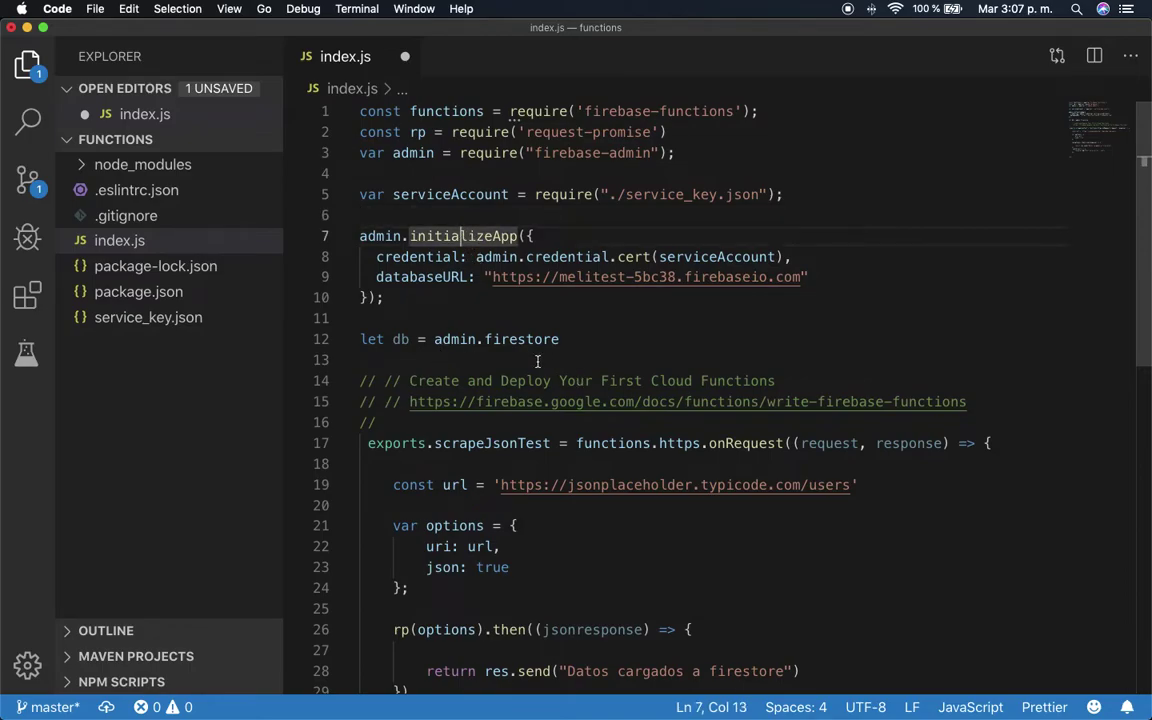
{"action": "left_click_drag", "start_coordinate": [560, 339], "coordinate": [434, 339]}
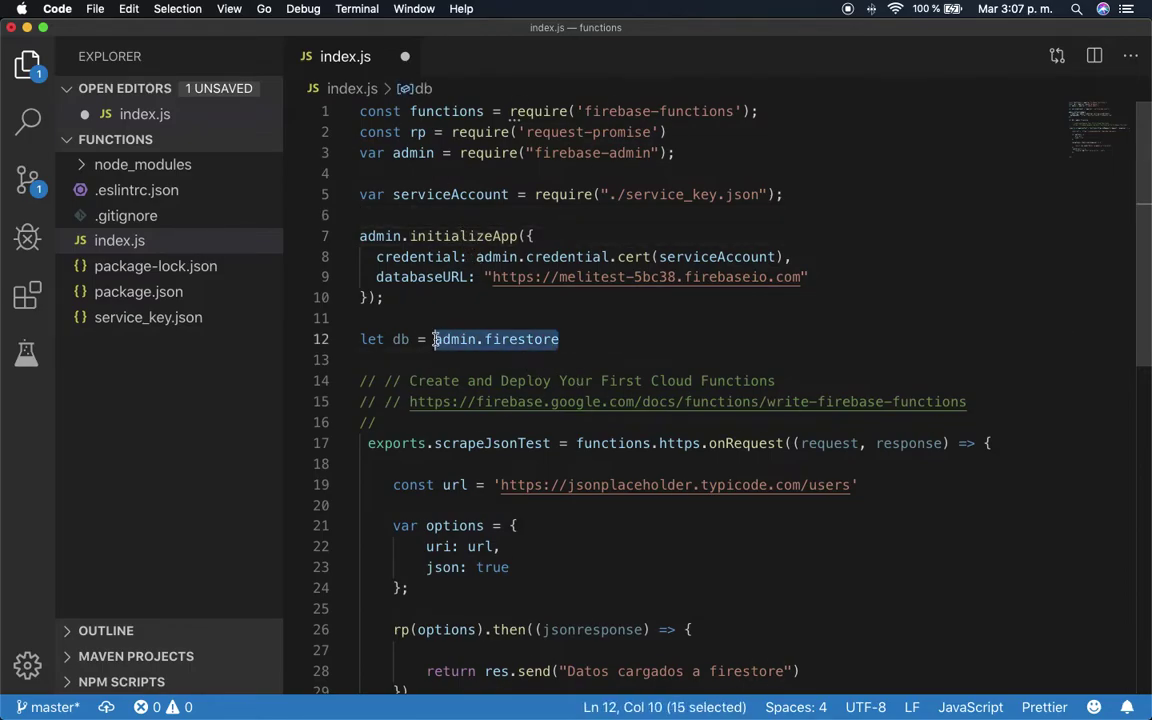
{"action": "scroll", "coordinate": [512, 412], "scroll_direction": "down", "scroll_amount": 5}
{"action": "scroll", "coordinate": [512, 412], "scroll_direction": "up", "scroll_amount": 5}
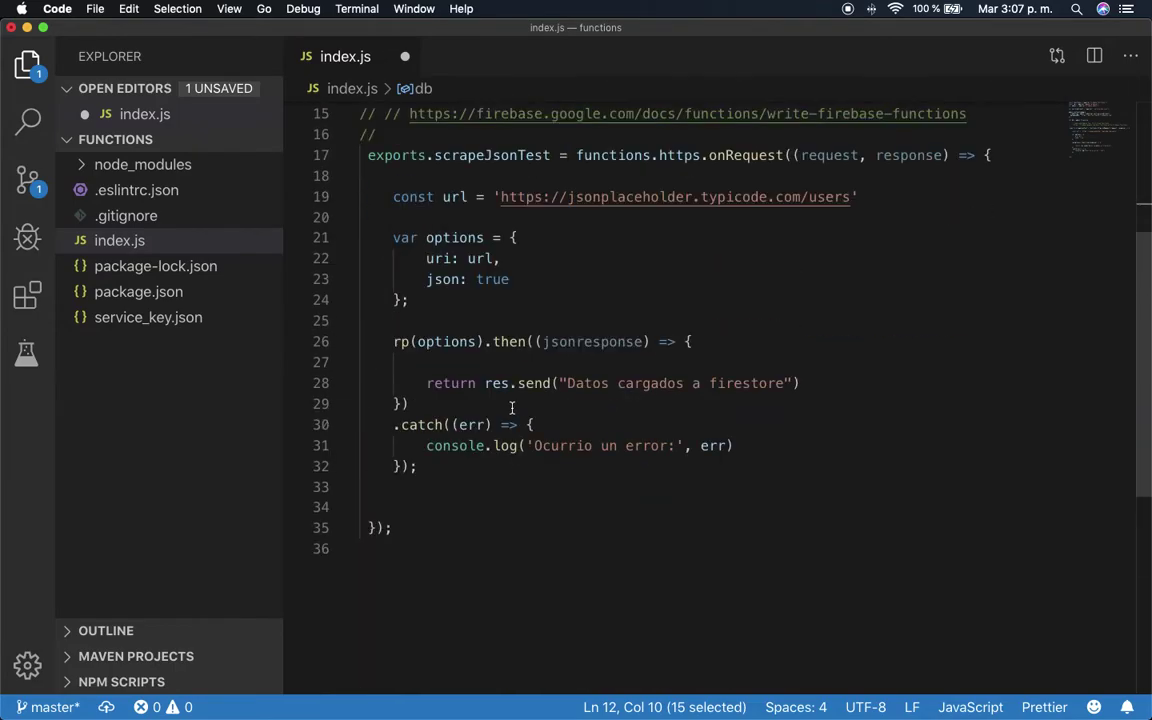
Edit the then() callback parameter, keeping it named jsonresponse
{"action": "left_click", "coordinate": [578, 399]}
{"action": "double_click", "coordinate": [581, 400]}
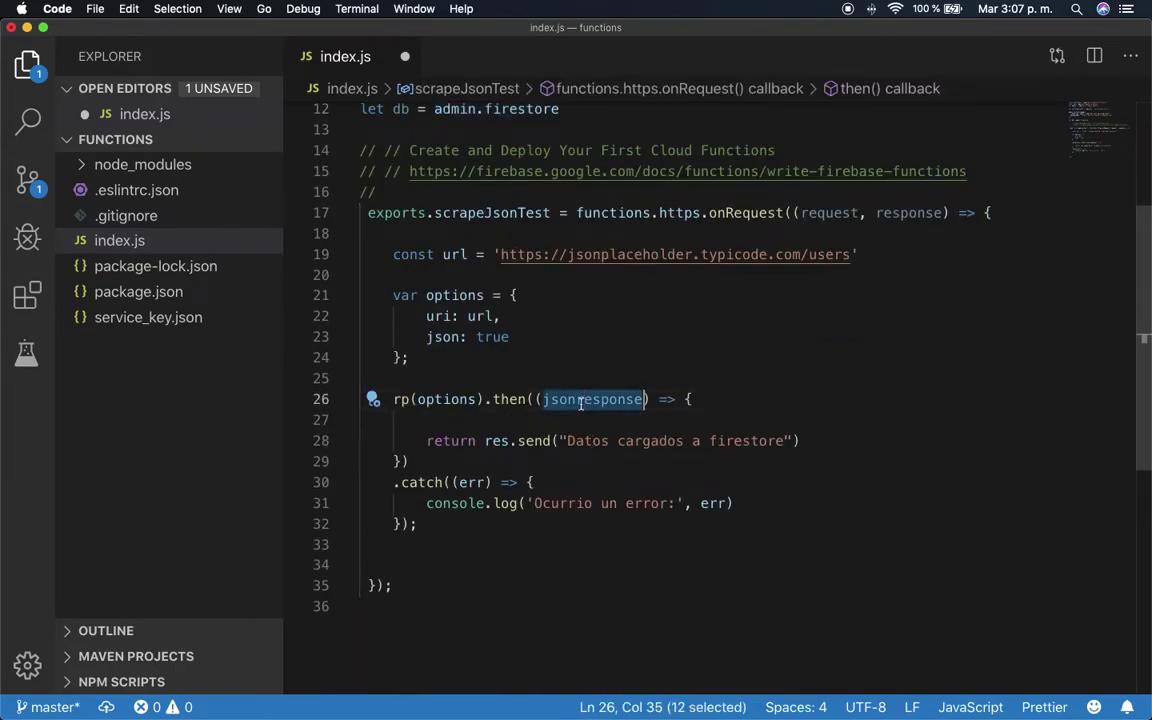
{"action": "type", "text": "resp"}
{"action": "key", "text": "BackSpace"}
{"action": "key", "text": "BackSpace"}
{"action": "key", "text": "BackSpace"}
{"action": "key", "text": "BackSpace"}
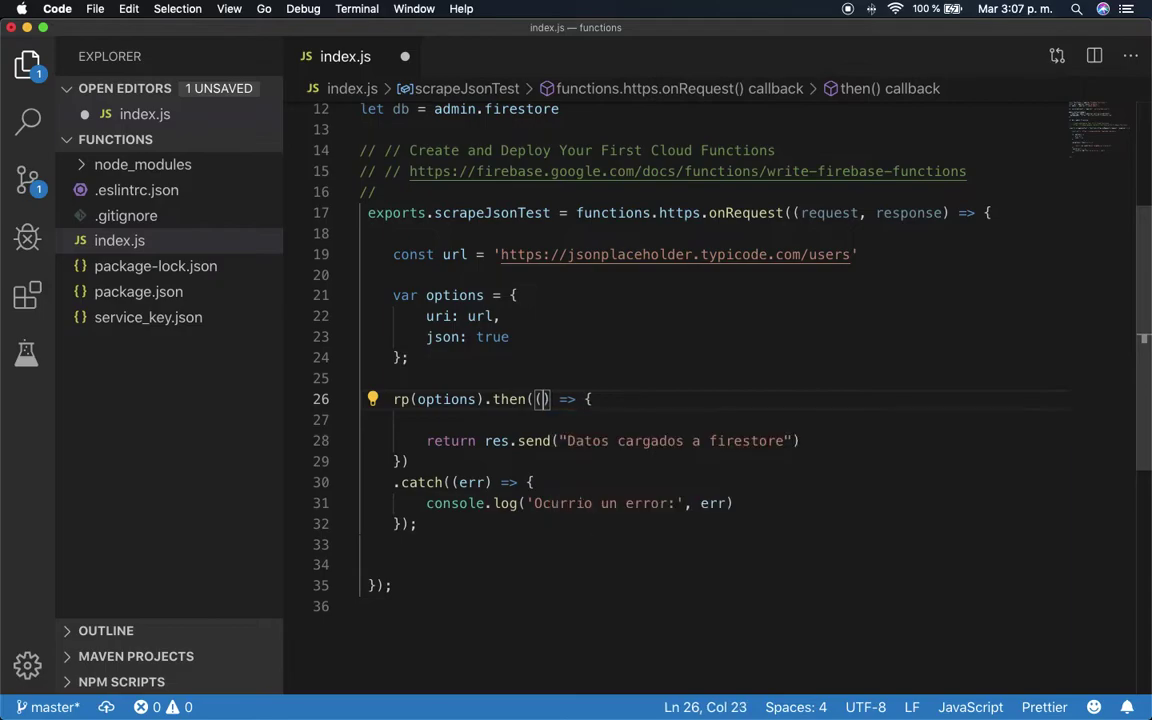
{"action": "type", "text": "jso"}
{"action": "key", "text": "BackSpace"}
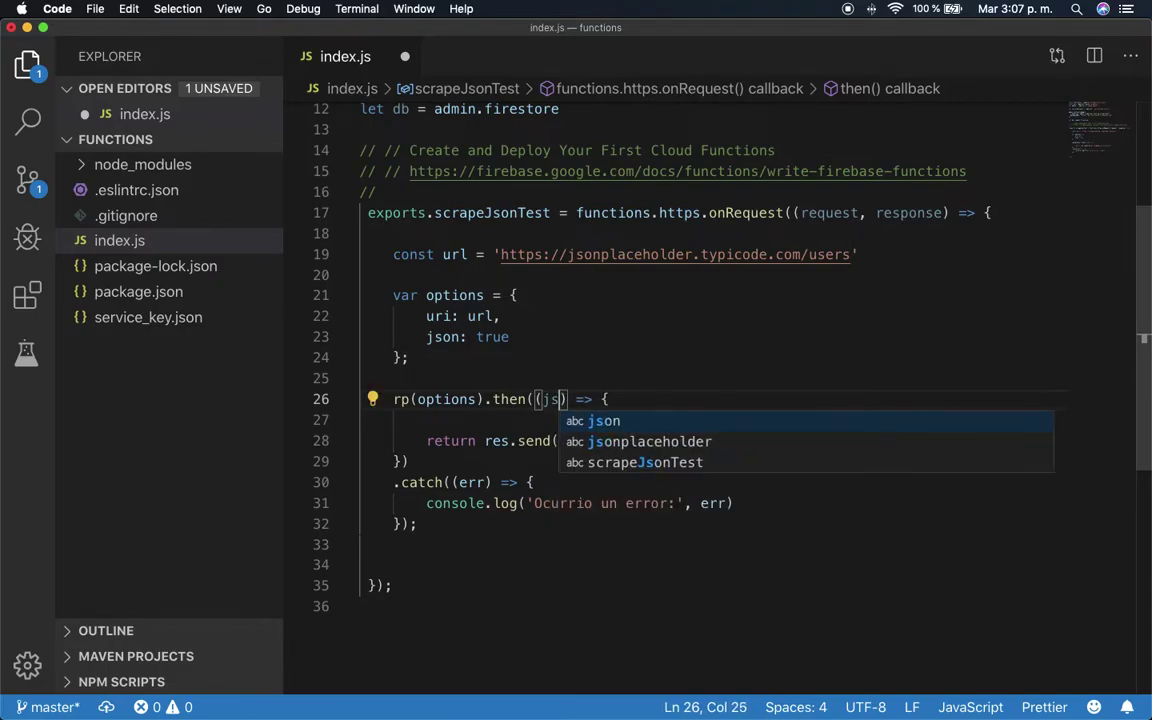
{"action": "type", "text": "ons"}
{"action": "key", "text": "BackSpace"}
{"action": "type", "text": "response"}
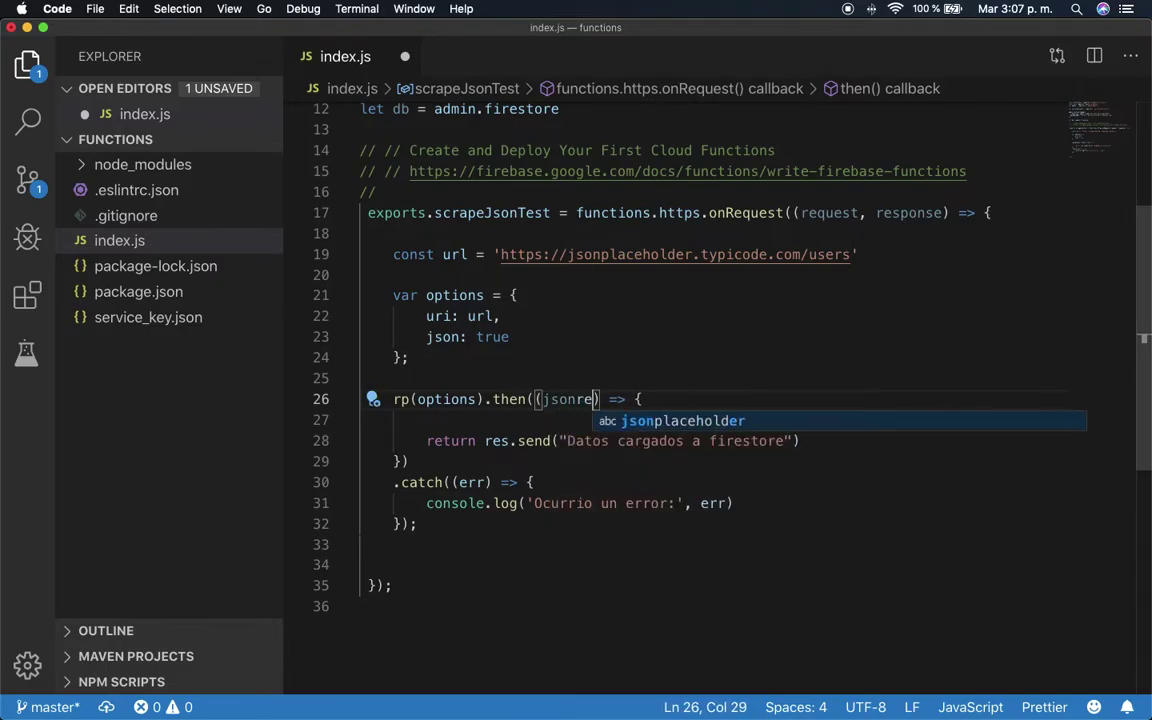
Add method : "GET", after uri: url in the request options
{"action": "left_click", "coordinate": [538, 312]}
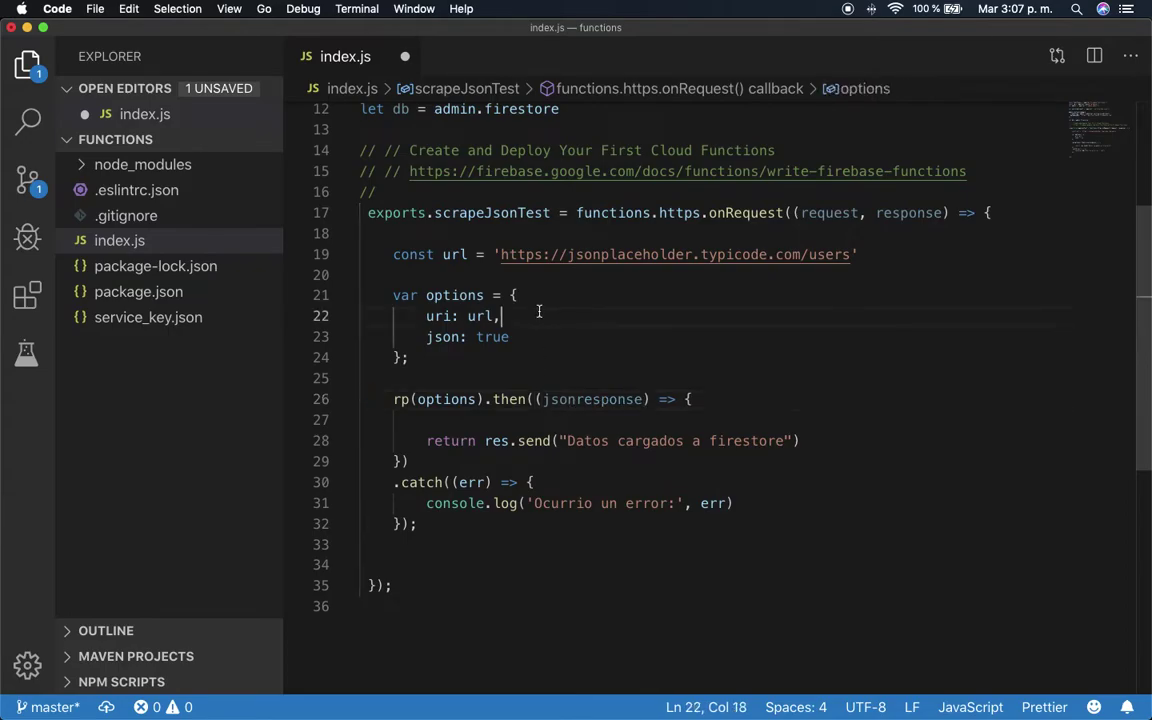
{"action": "key", "text": "Return"}
{"action": "type", "text": "meth"}
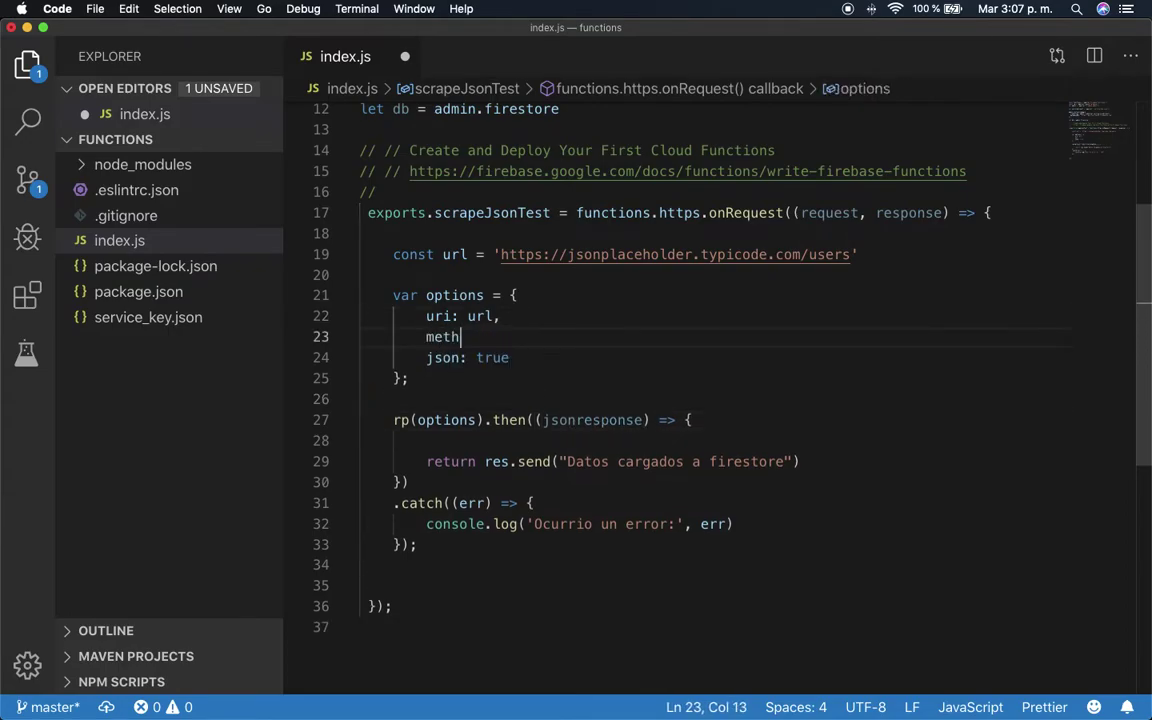
{"action": "type", "text": "od : \"GET\""}
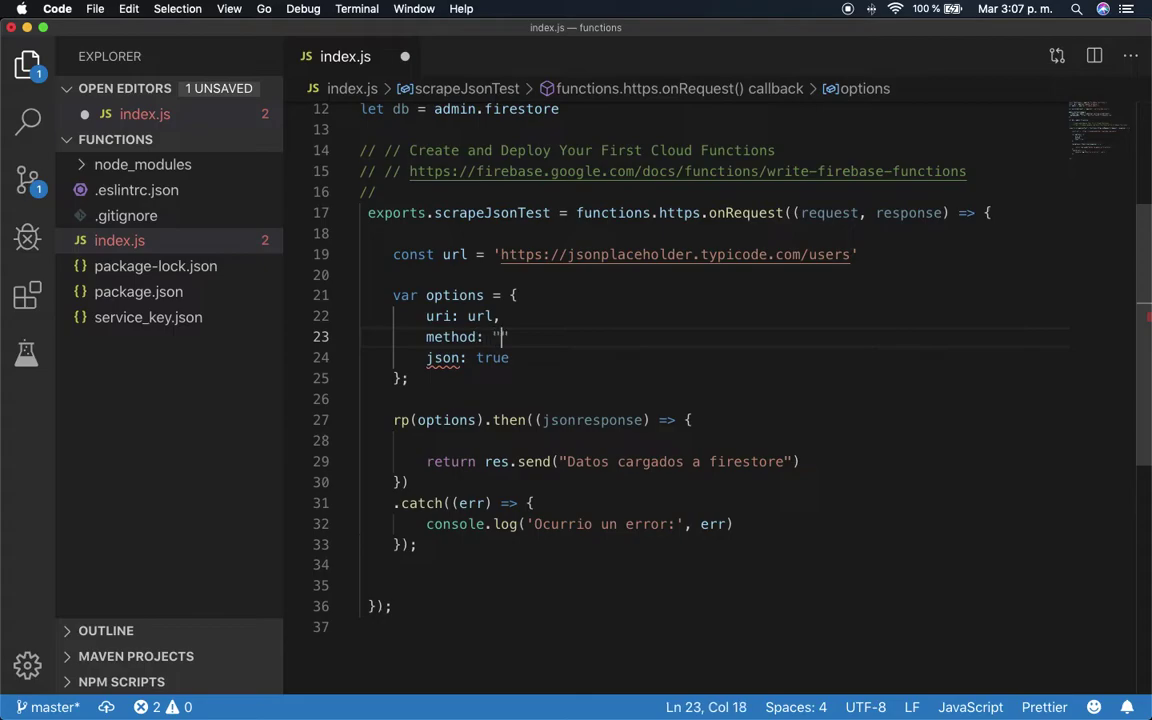
{"action": "type", "text": ","}
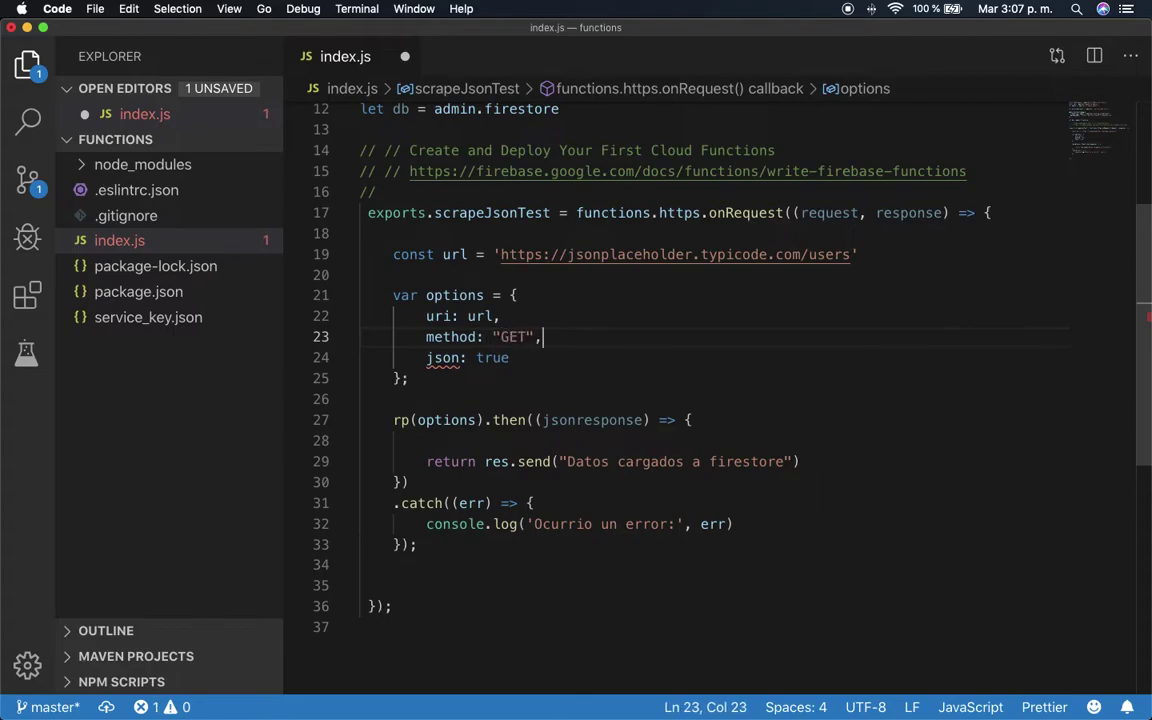
{"action": "left_click_drag", "start_coordinate": [539, 339], "coordinate": [420, 337]}
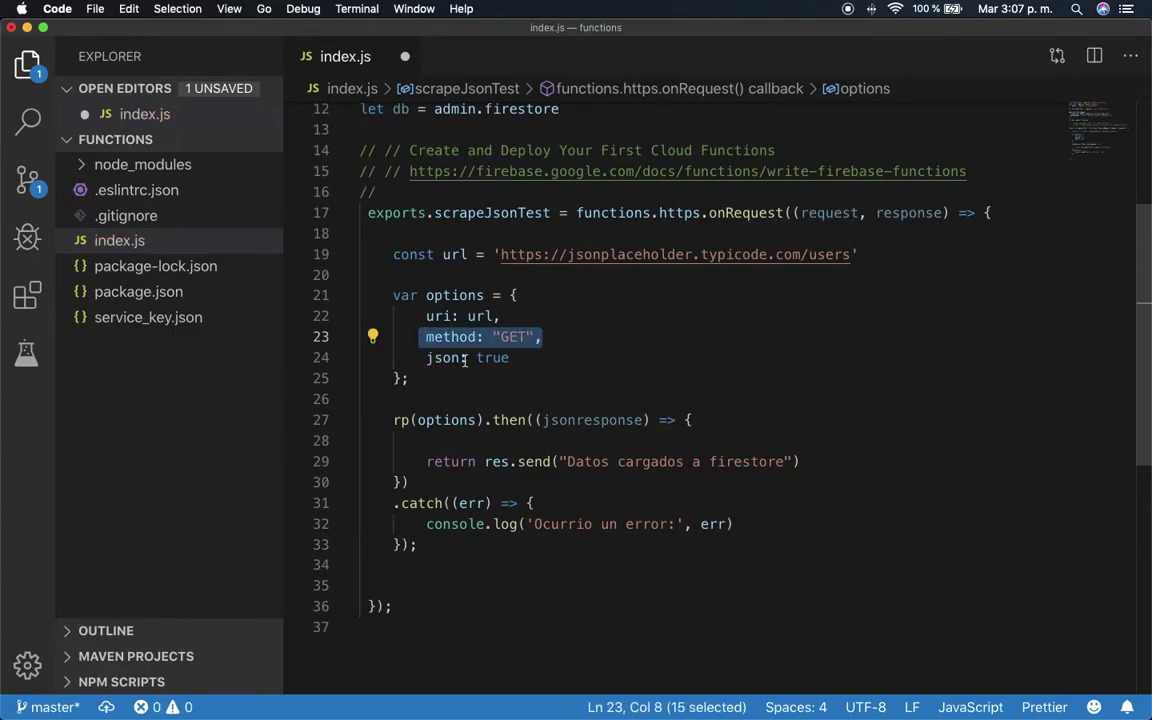
{"action": "left_click", "coordinate": [578, 337]}
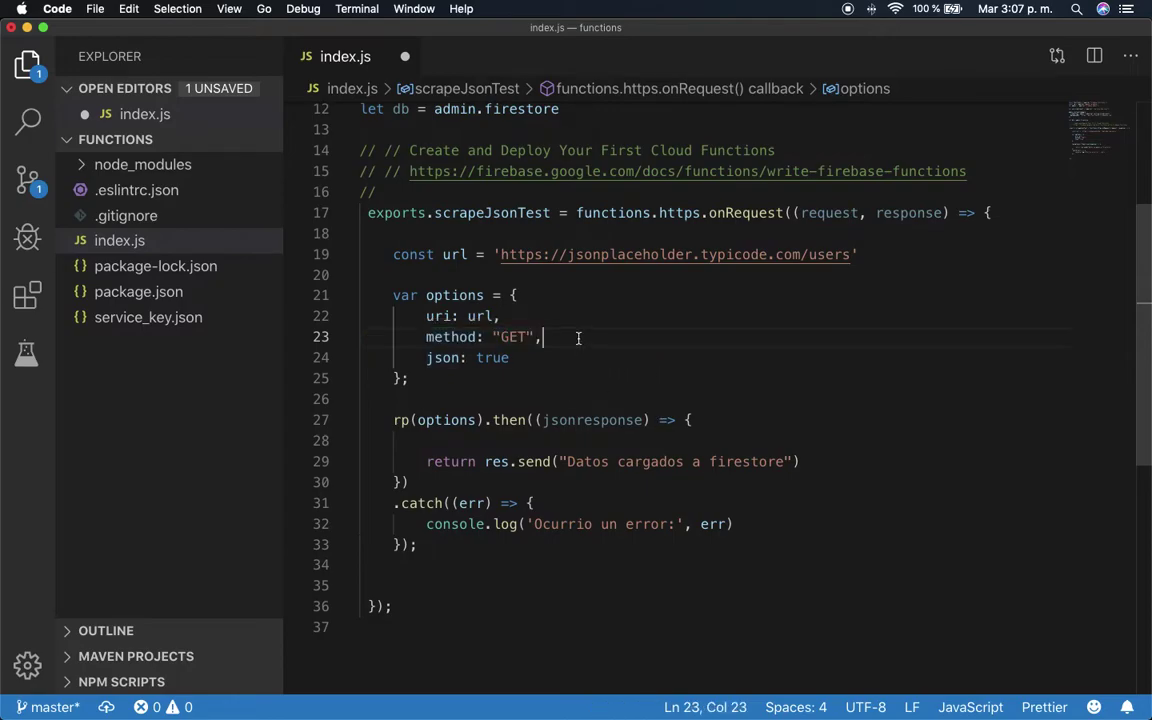
{"action": "left_click_drag", "start_coordinate": [578, 337], "coordinate": [420, 337]}
{"action": "left_click", "coordinate": [588, 341]}
{"action": "left_click_drag", "start_coordinate": [500, 255], "coordinate": [850, 255]}
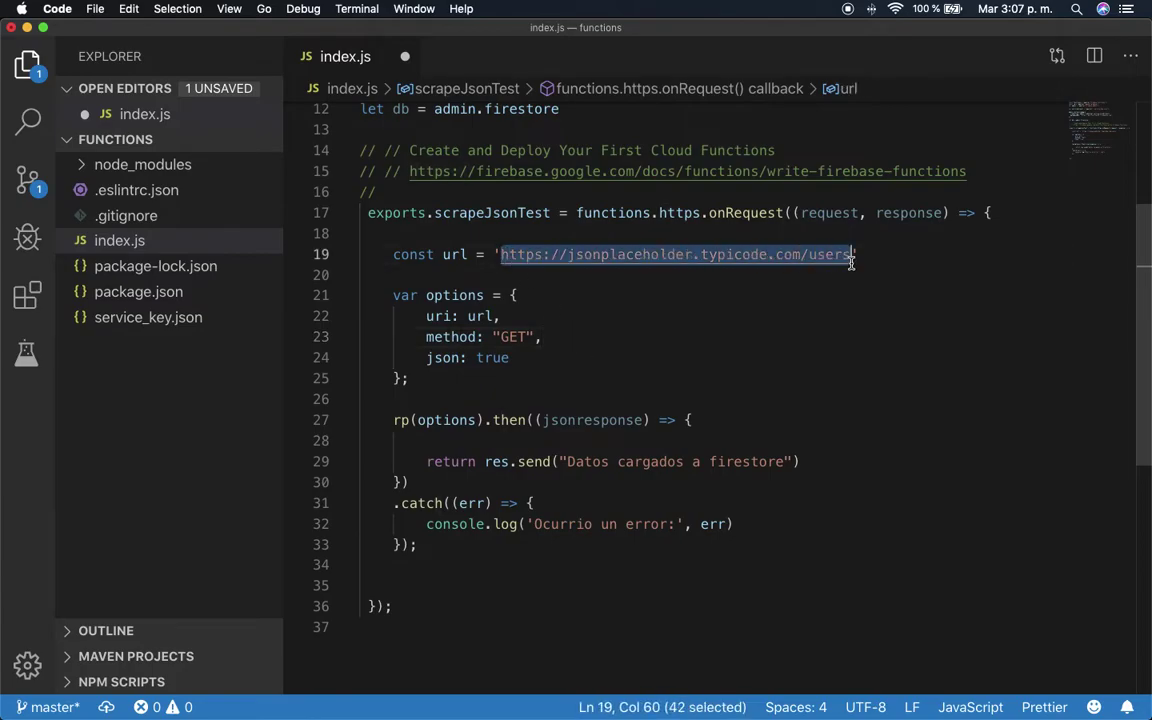
Start a db.coll call on line 28 in the response handler, then switch desktops
{"action": "left_click", "coordinate": [751, 447]}
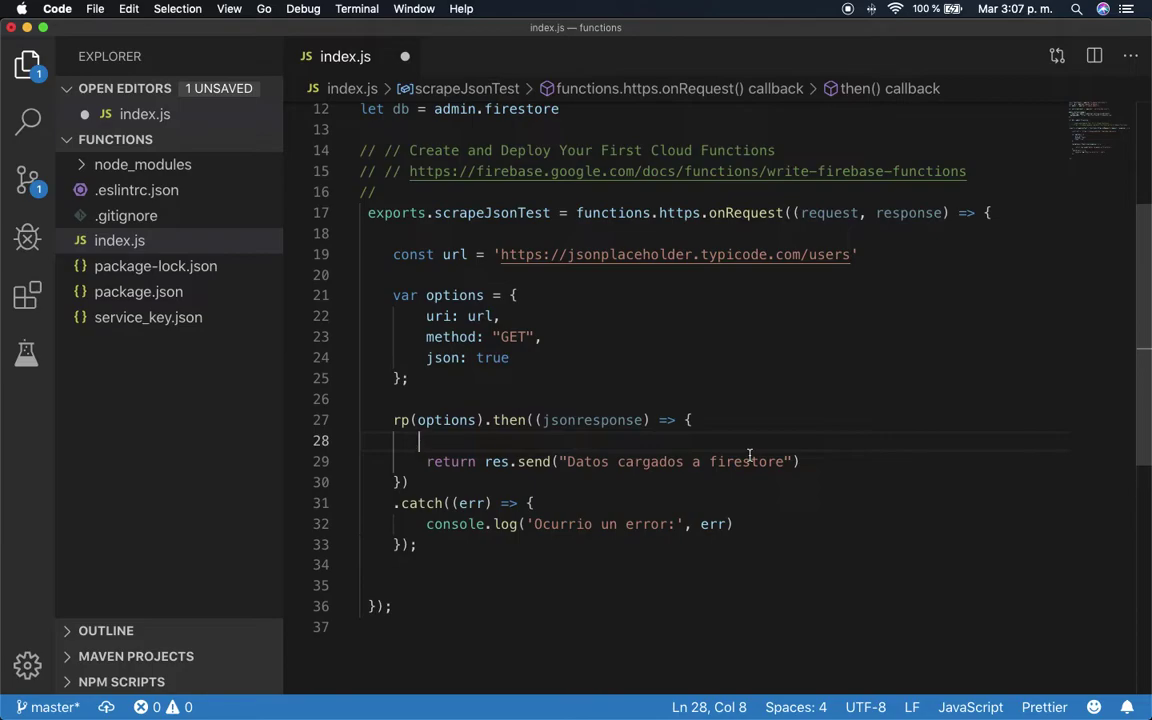
{"action": "type", "text": "db.collection"}
{"action": "key", "text": "Tab"}
{"action": "type", "text": "(\""}
{"action": "key", "text": "BackSpace"}
{"action": "key", "text": "BackSpace"}
{"action": "key", "text": "BackSpace"}
{"action": "key", "text": "BackSpace"}
{"action": "key", "text": "BackSpace"}
{"action": "key", "text": "BackSpace"}
{"action": "key", "text": "BackSpace"}
{"action": "key", "text": "BackSpace"}
{"action": "key", "text": "BackSpace"}
{"action": "key", "text": "BackSpace"}
{"action": "key", "text": "BackSpace"}
{"action": "key", "text": "BackSpace"}
{"action": "key", "text": "BackSpace"}
{"action": "key", "text": "BackSpace"}
{"action": "key", "text": "BackSpace"}
{"action": "key", "text": "BackSpace"}
{"action": "key", "text": "BackSpace"}
{"action": "key", "text": "BackSpace"}
{"action": "key", "text": "BackSpace"}
{"action": "key", "text": "BackSpace"}
{"action": "key", "text": "BackSpace"}
{"action": "type", "text": "coll"}
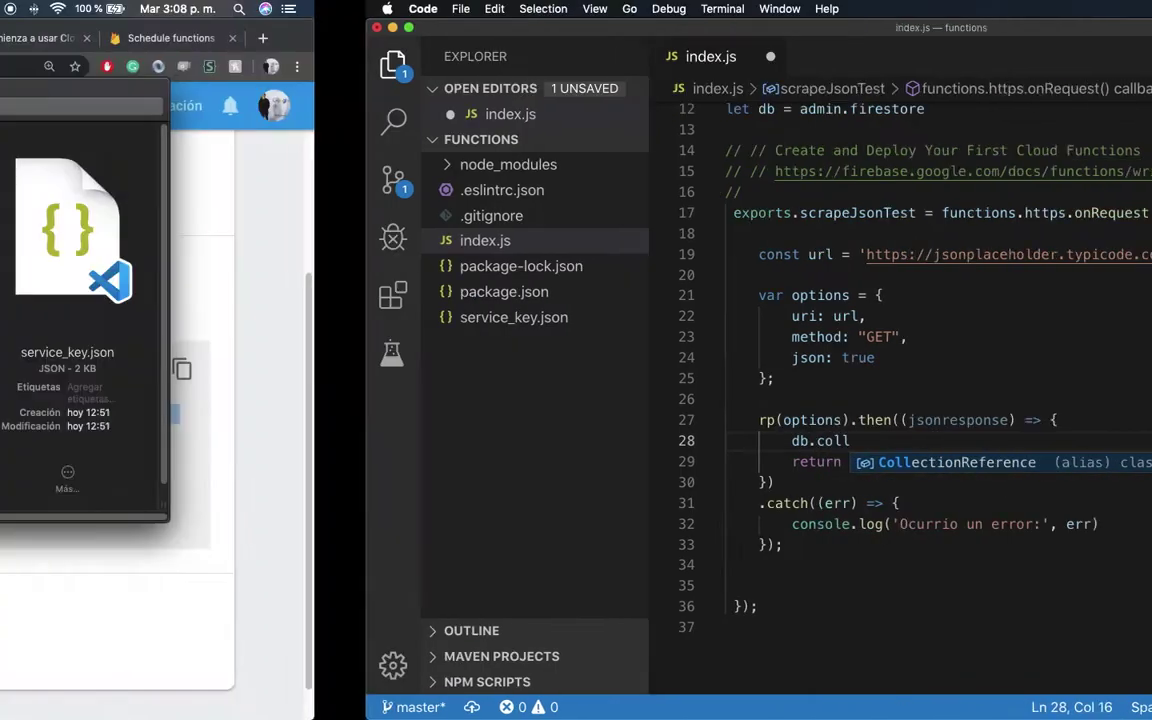
{"action": "key", "text": "ctrl+Right"}
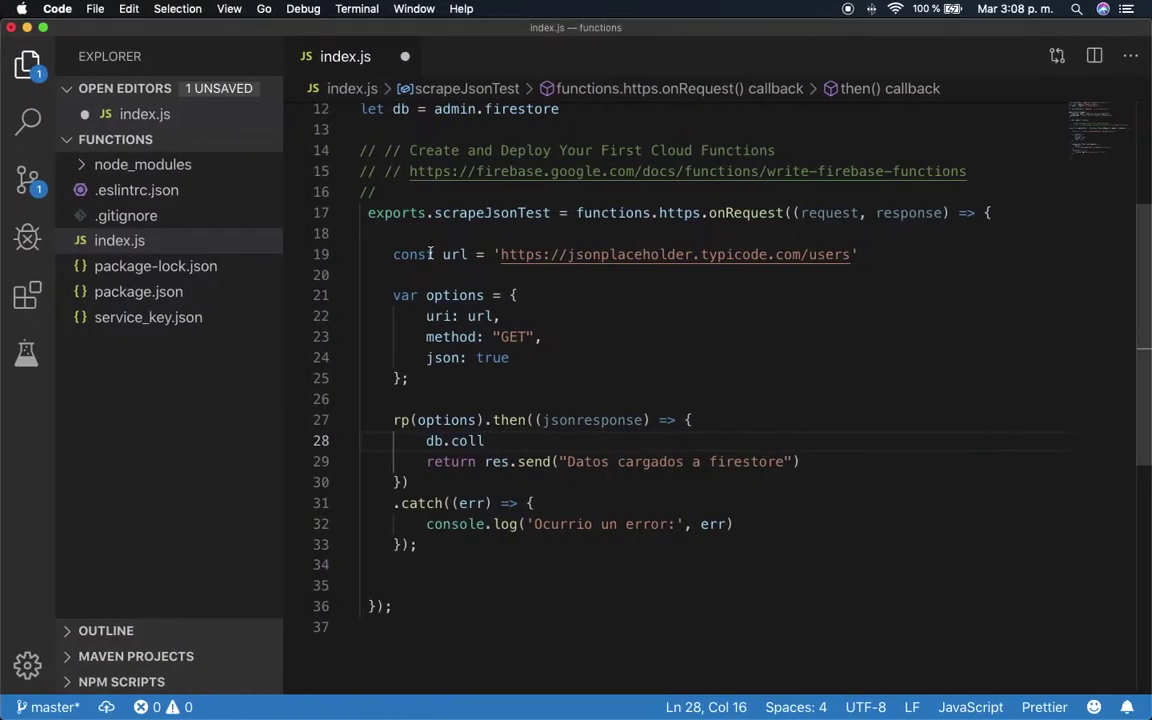
{"action": "key", "text": "ctrl+Left"}
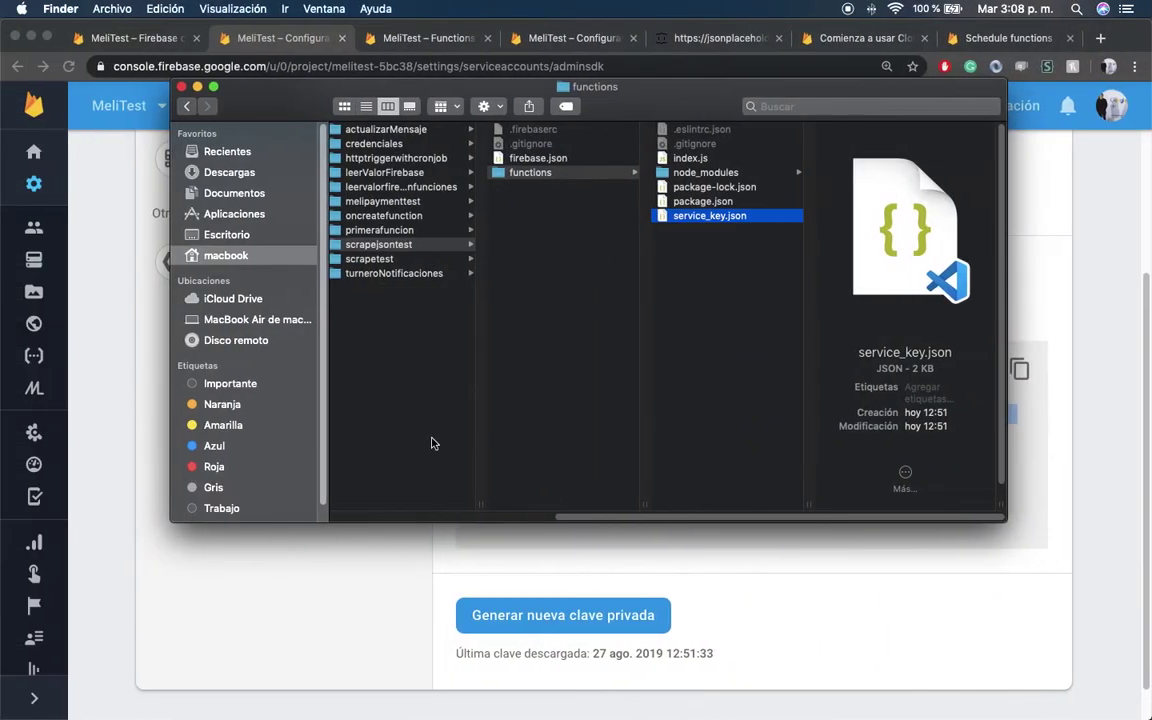
Find the admin.firestore() call in the Cloud Firestore getting-started docs setup code
{"action": "left_click", "coordinate": [400, 560]}
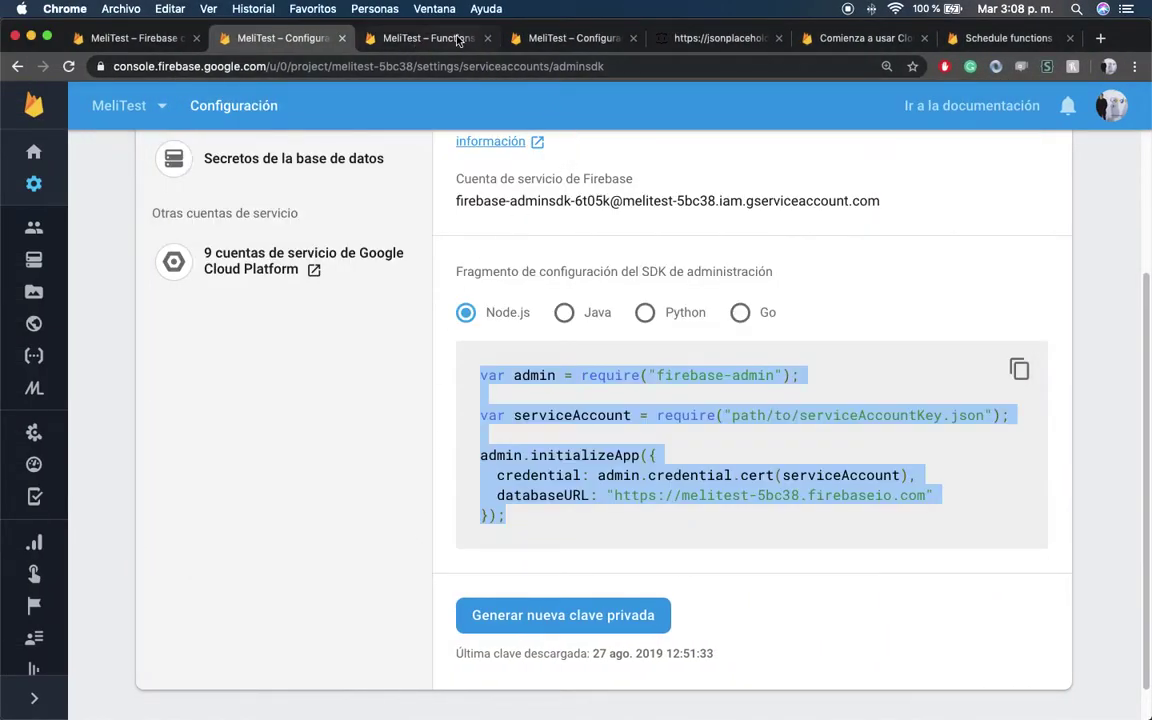
{"action": "left_click", "coordinate": [412, 38]}
{"action": "left_click", "coordinate": [573, 36]}
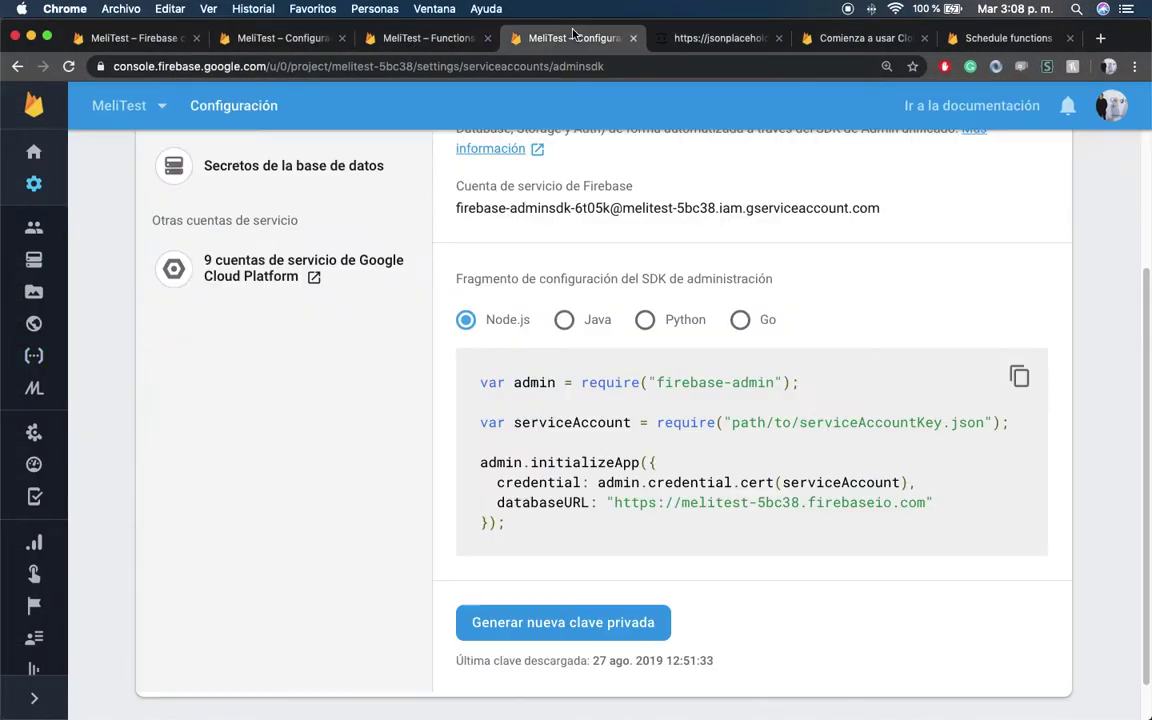
{"action": "left_click", "coordinate": [837, 38]}
{"action": "left_click_drag", "start_coordinate": [528, 527], "coordinate": [414, 530]}
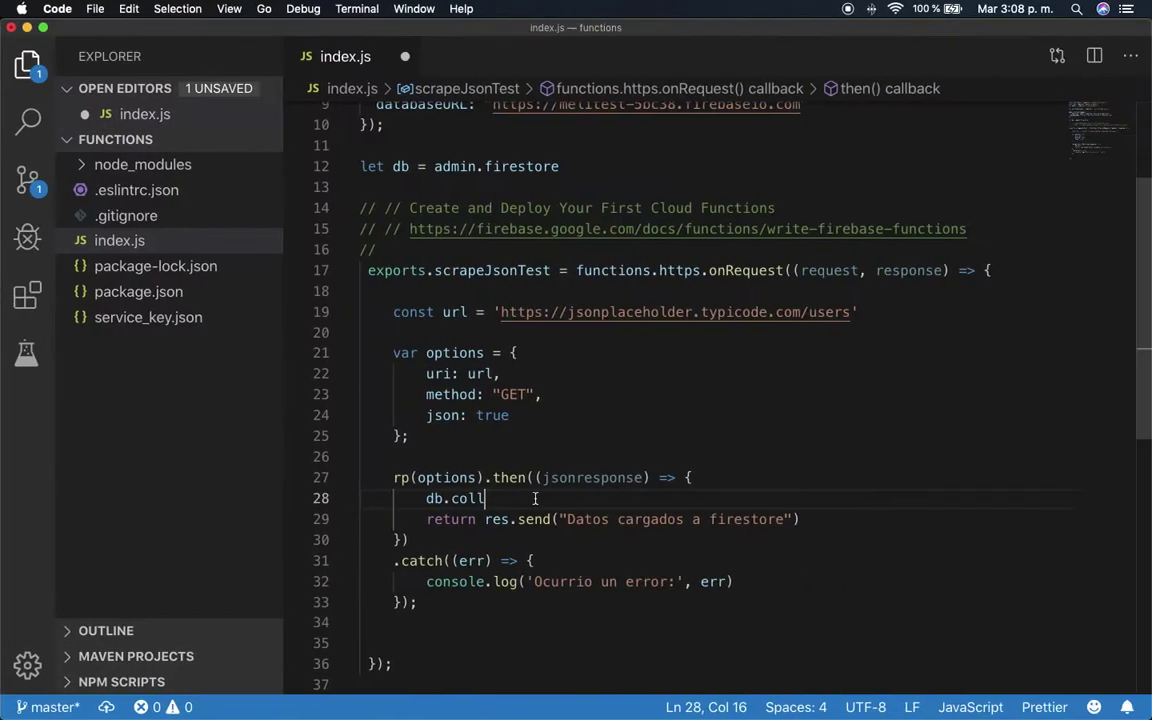
Change line 12 to call admin.firestore() with parentheses
{"action": "left_click", "coordinate": [585, 163]}
{"action": "type", "text": "()"}
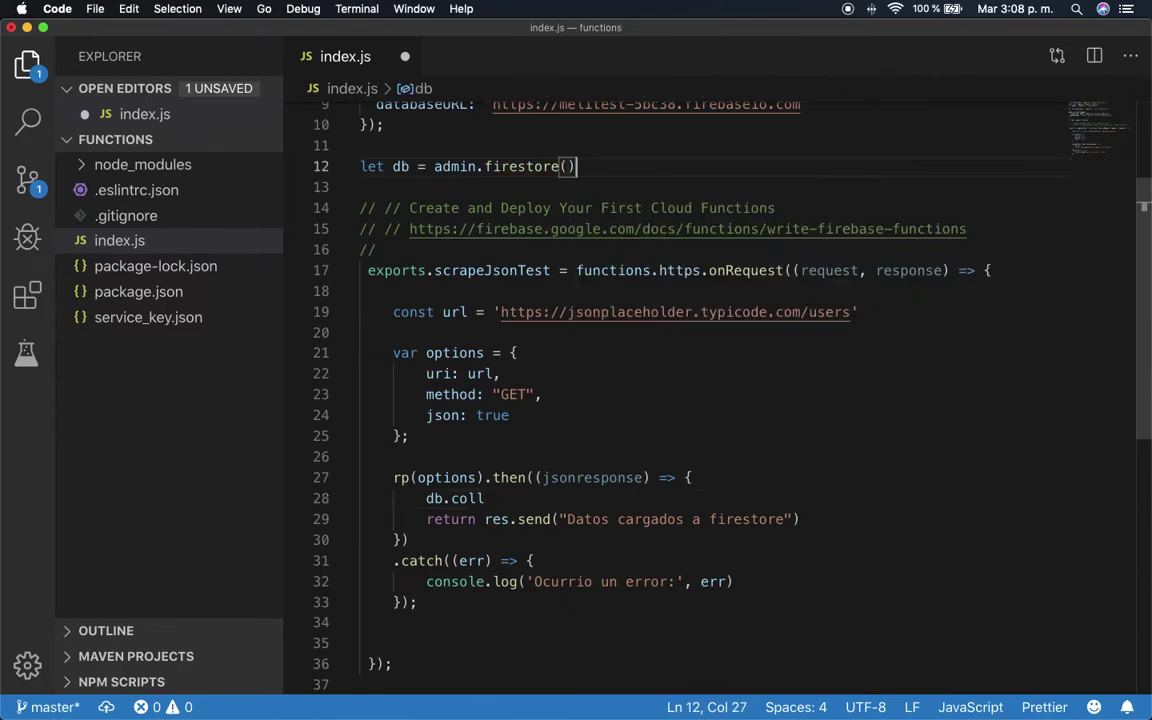
{"action": "type", "text": ";"}
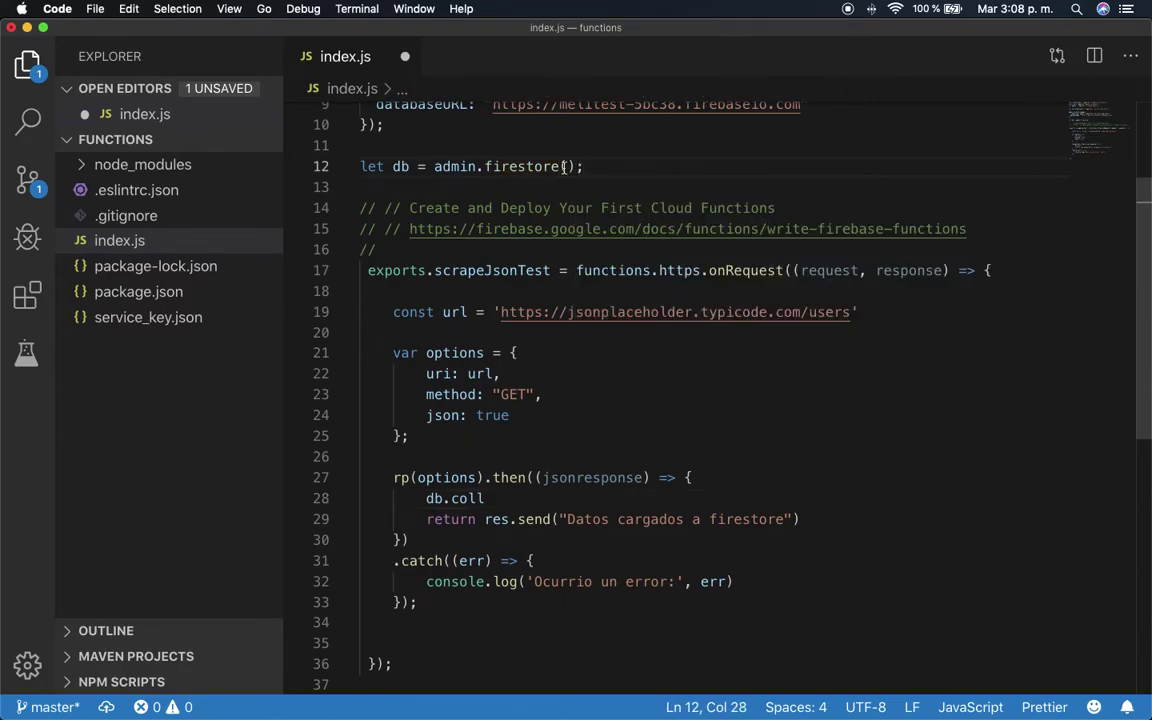
{"action": "key", "text": "BackSpace"}
Write db.collection("scrapeusertest").doc( on line 28, then return to the browser docs
{"action": "left_click", "coordinate": [535, 499]}
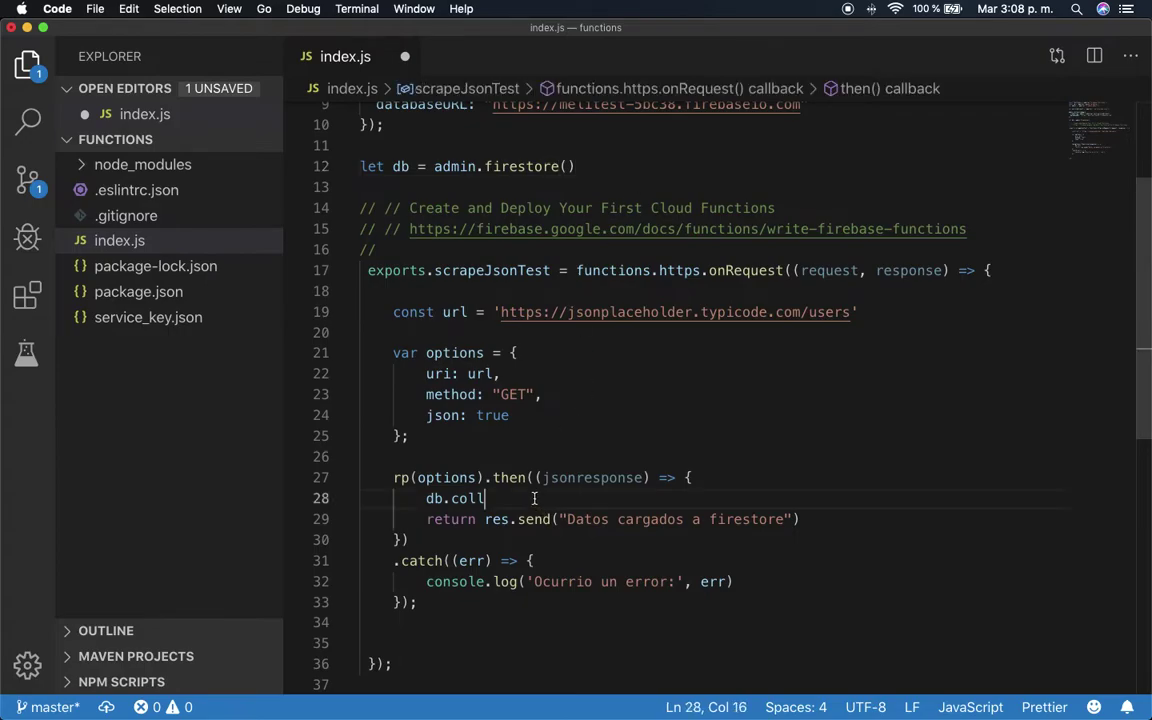
{"action": "type", "text": "e"}
{"action": "key", "text": "Return"}
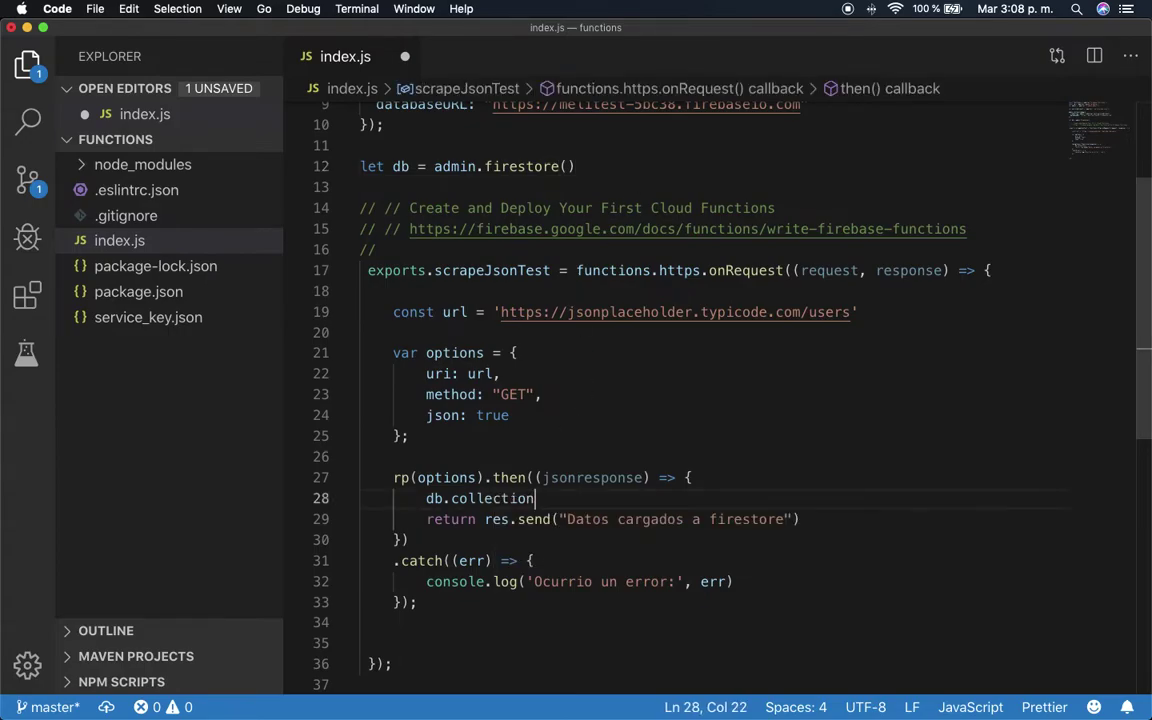
{"action": "type", "text": "(\"scrape"}
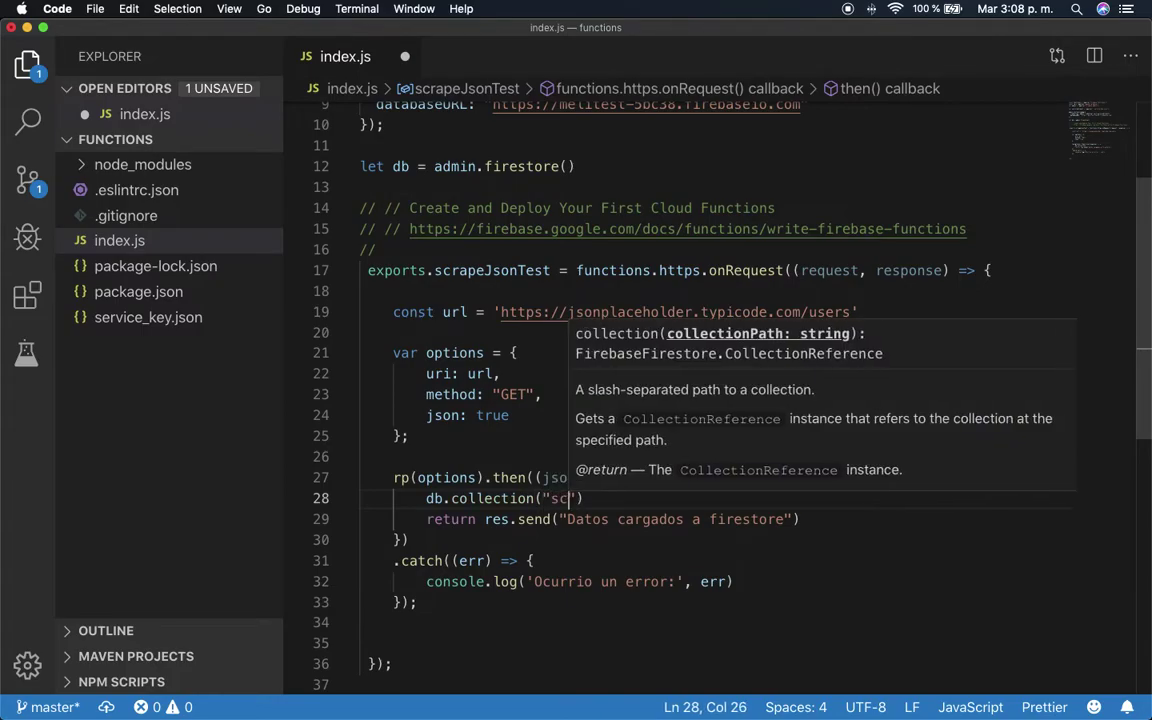
{"action": "type", "text": "jsontest\")"}
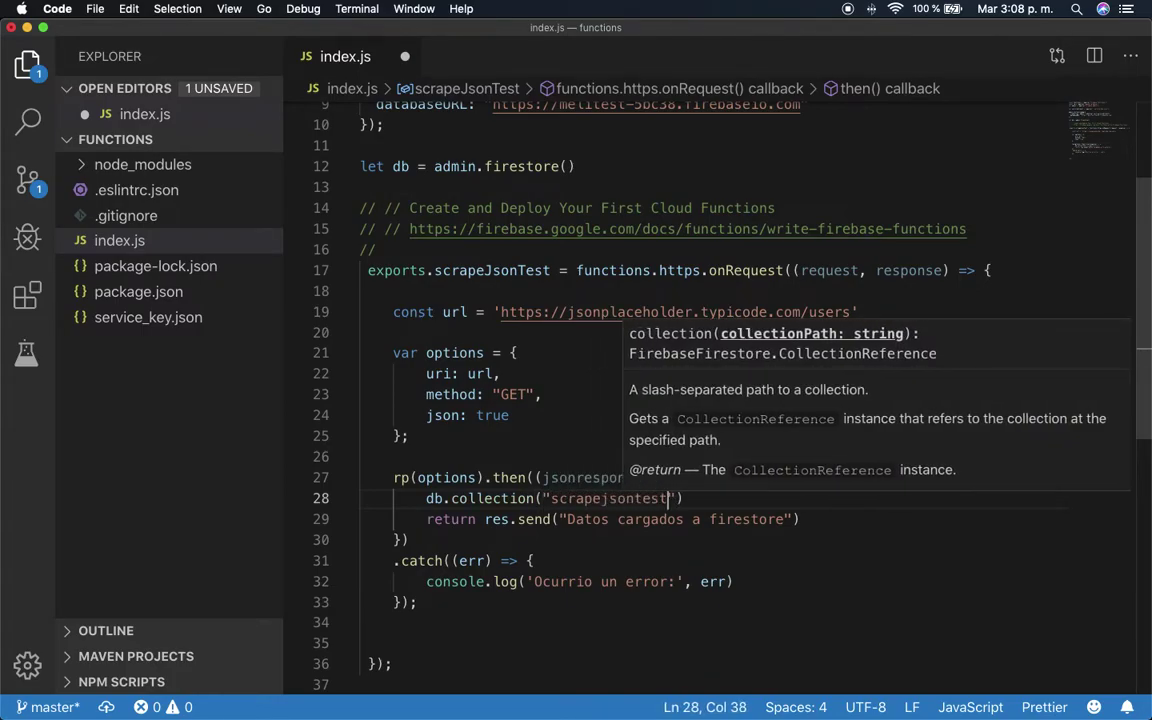
{"action": "key", "text": "Left"}
{"action": "key", "text": "Left"}
{"action": "key", "text": "Left"}
{"action": "key", "text": "Left"}
{"action": "key", "text": "Left"}
{"action": "key", "text": "Left"}
{"action": "key", "text": "Left"}
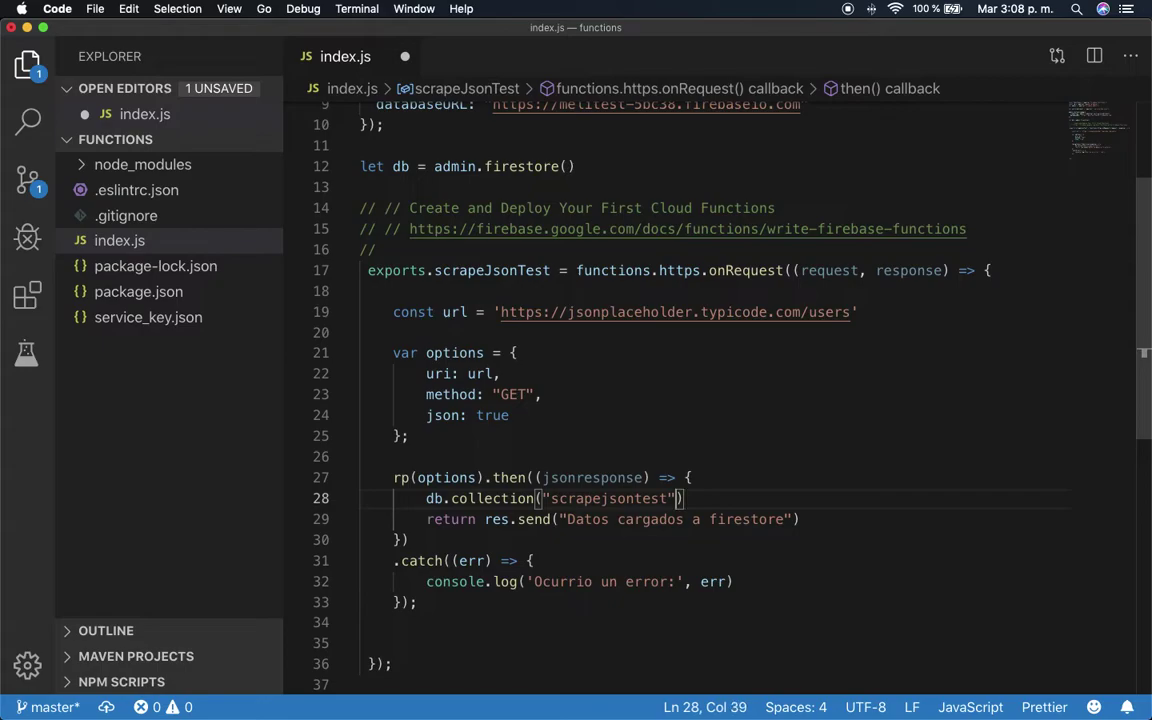
{"action": "key", "text": "BackSpace"}
{"action": "key", "text": "BackSpace"}
{"action": "key", "text": "BackSpace"}
{"action": "type", "text": "user"}
{"action": "key", "text": "Right"}
{"action": "key", "text": "Right"}
{"action": "key", "text": "Right"}
{"action": "key", "text": "Right"}
{"action": "key", "text": "Right"}
{"action": "key", "text": "Right"}
{"action": "type", "text": ".doc("}
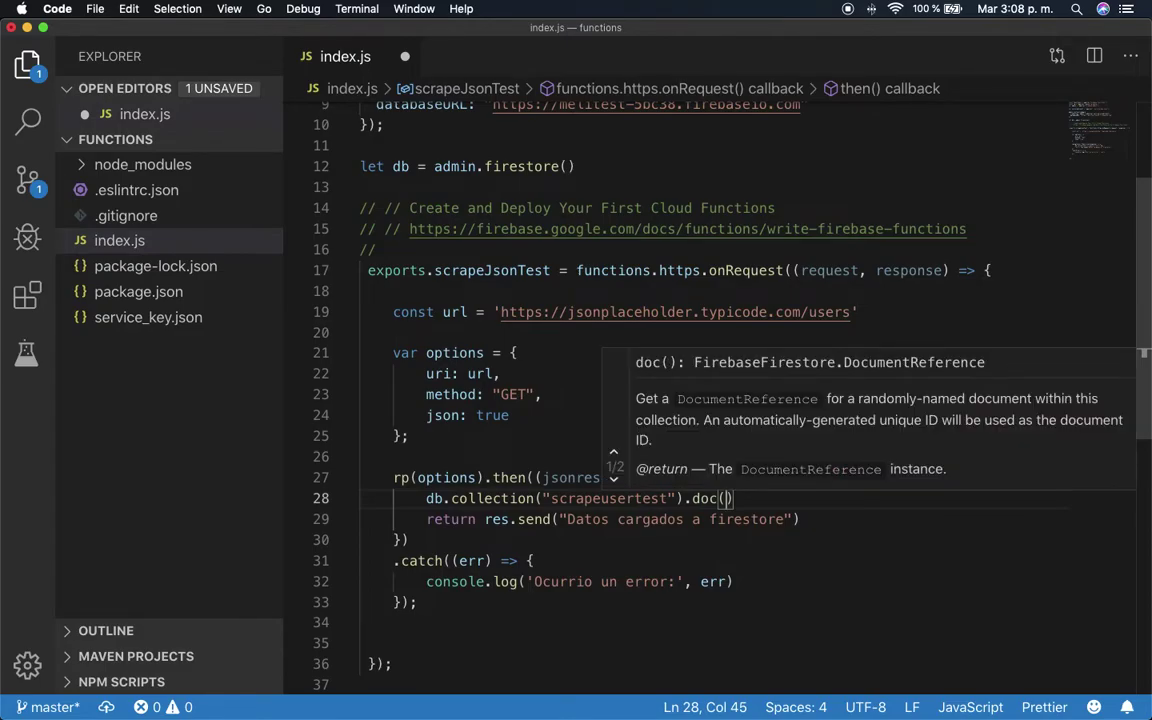
{"action": "key", "text": "super+Tab"}
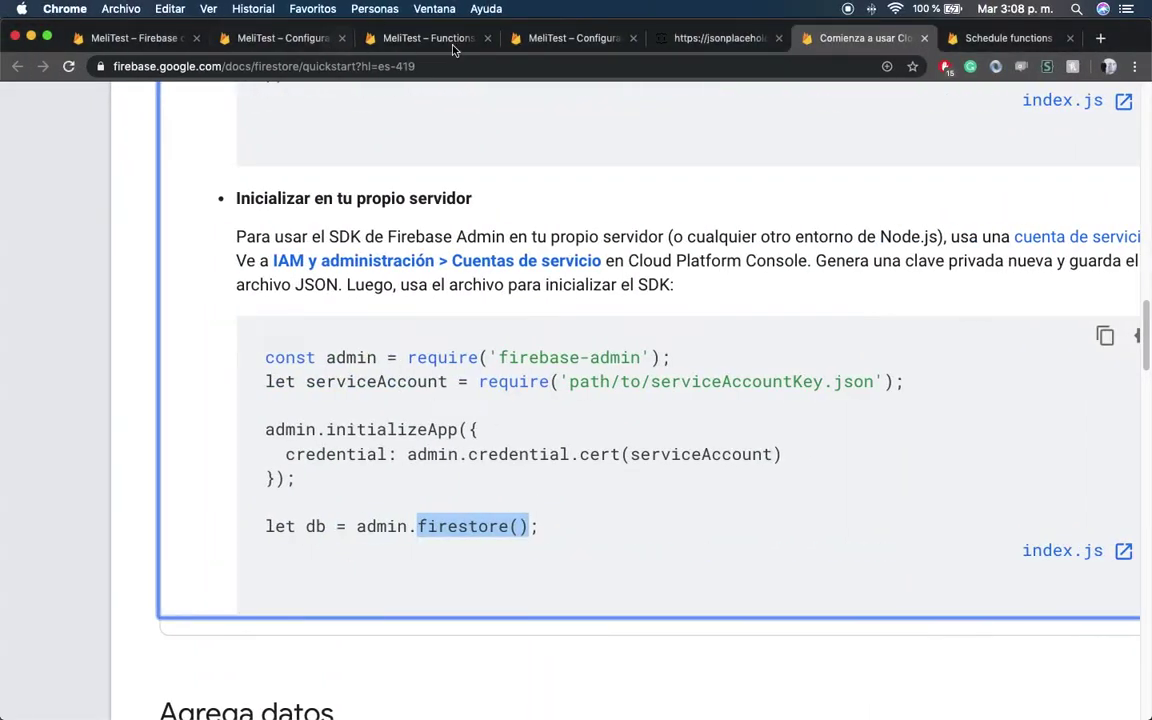
Inspect the JSONPlaceholder /users data in Chrome, highlighting the first user's id field
{"action": "left_click", "coordinate": [710, 38]}
{"action": "scroll", "coordinate": [148, 232], "scroll_direction": "up", "scroll_amount": 15}
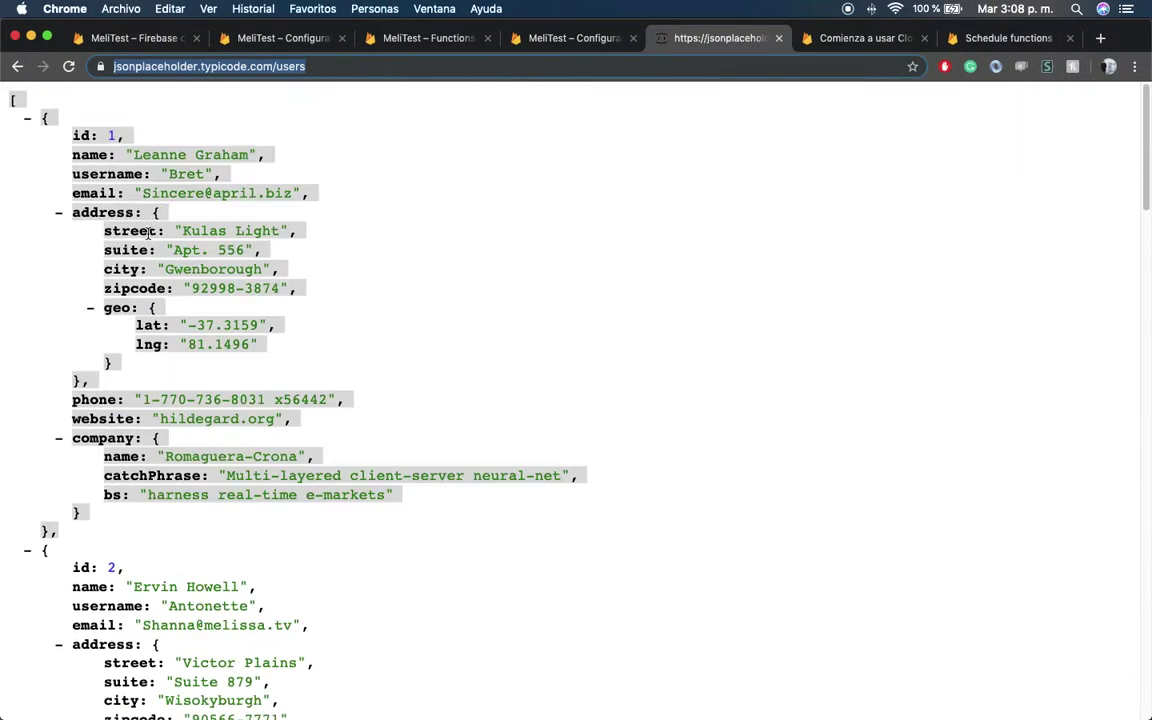
{"action": "left_click", "coordinate": [121, 90]}
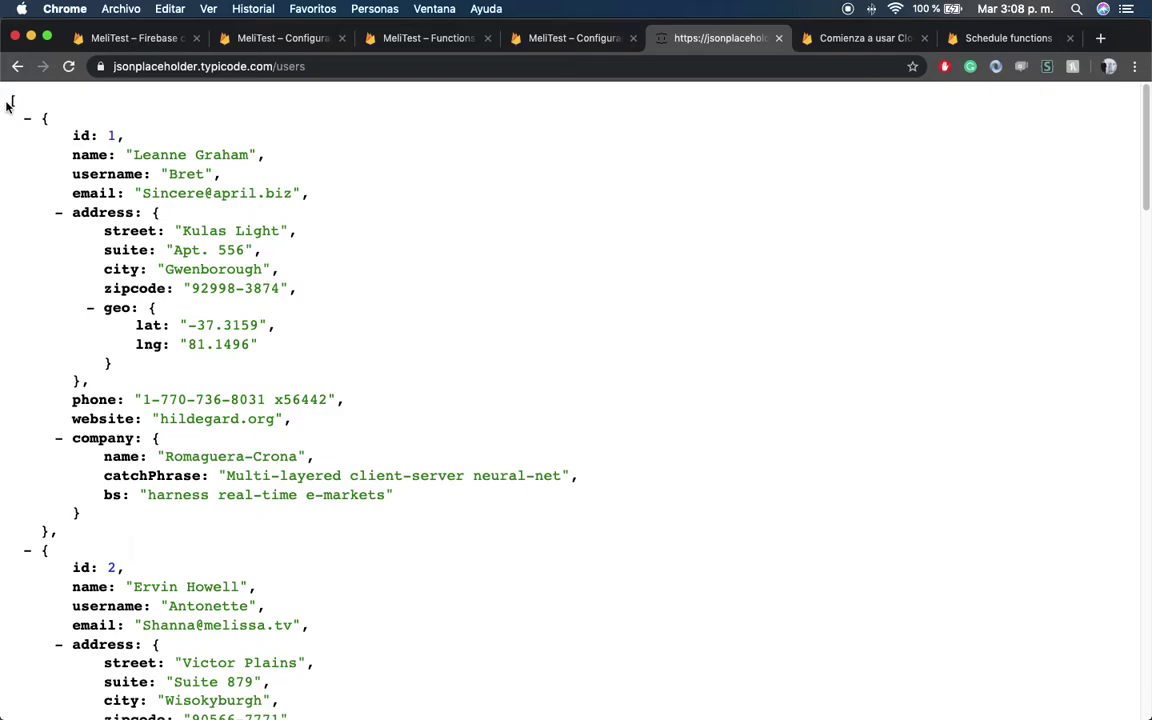
{"action": "triple_click", "coordinate": [42, 117]}
{"action": "left_click", "coordinate": [108, 135]}
{"action": "left_click_drag", "start_coordinate": [72, 135], "coordinate": [116, 135]}
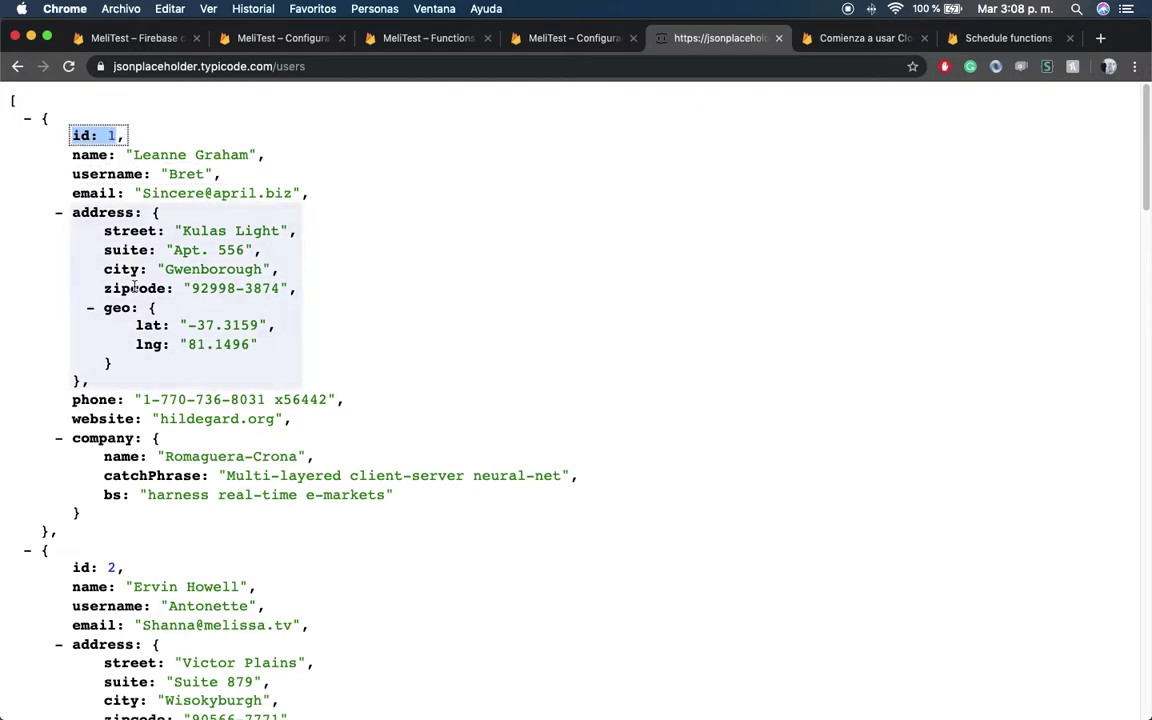
{"action": "scroll", "coordinate": [120, 290], "scroll_direction": "down", "scroll_amount": 1}
{"action": "left_click_drag", "start_coordinate": [72, 549], "coordinate": [124, 549]}
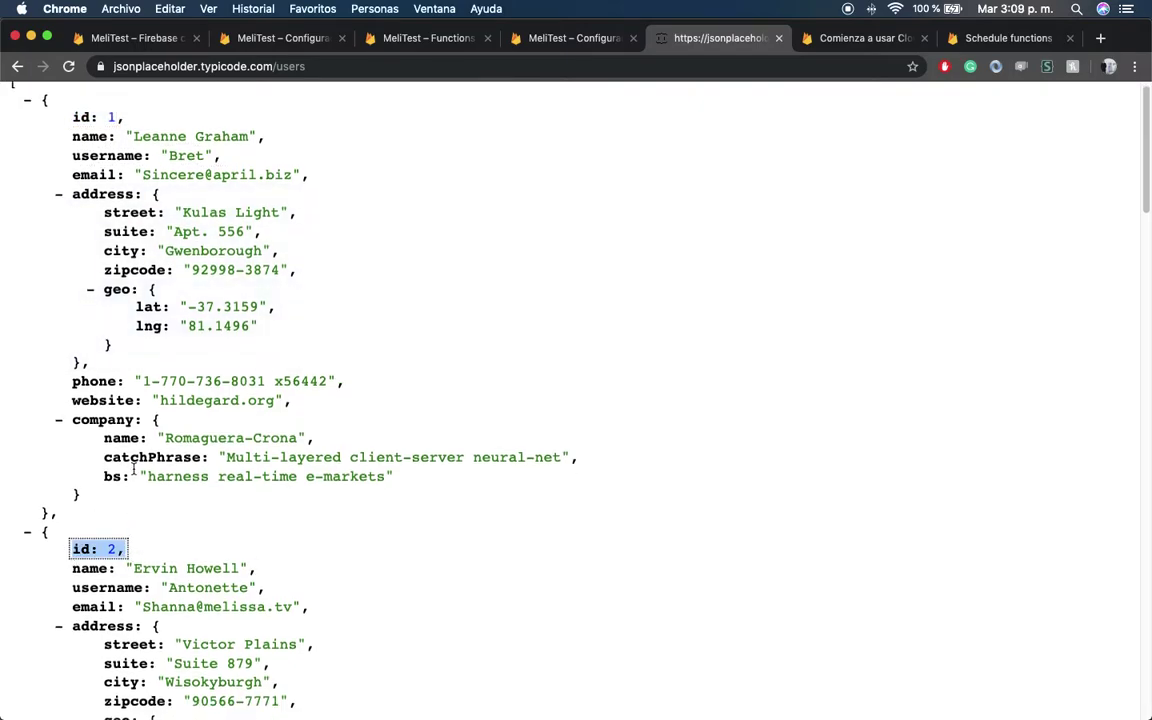
{"action": "scroll", "coordinate": [85, 267], "scroll_direction": "up", "scroll_amount": 1}
{"action": "left_click_drag", "start_coordinate": [75, 135], "coordinate": [116, 135]}
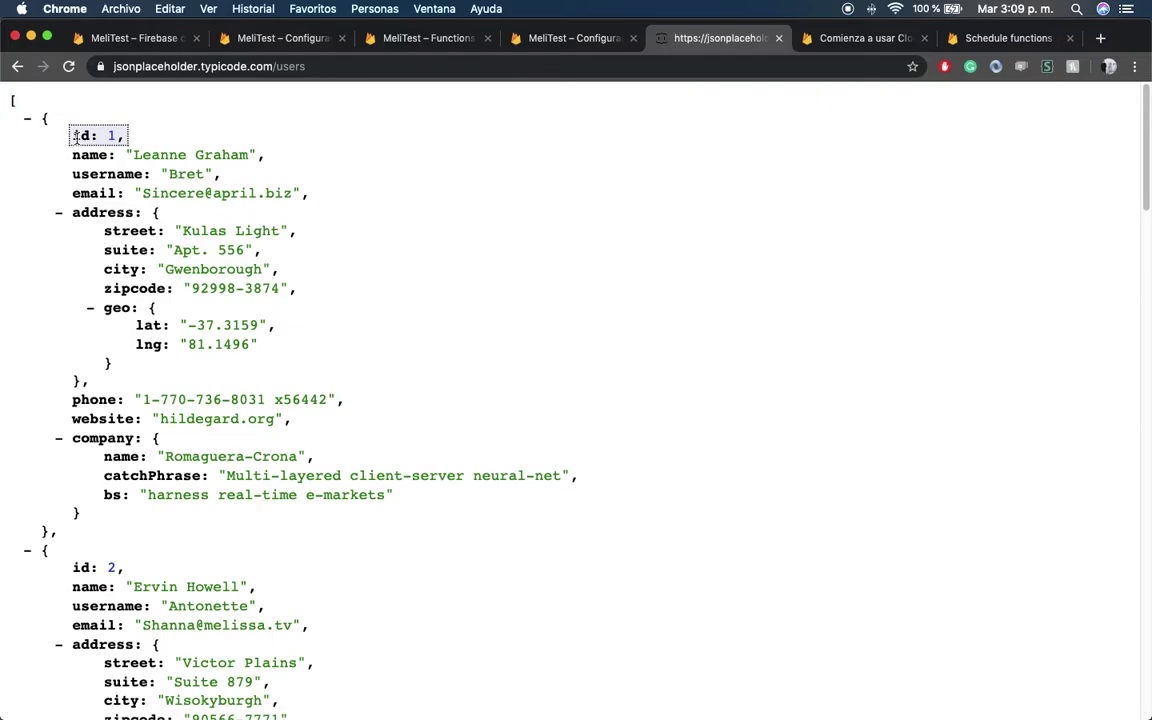
{"action": "key", "text": "super+Tab"}
Make the doc() argument on line 28 String(jsonresponse[0].id)
{"action": "type", "text": "jsonresponse"}
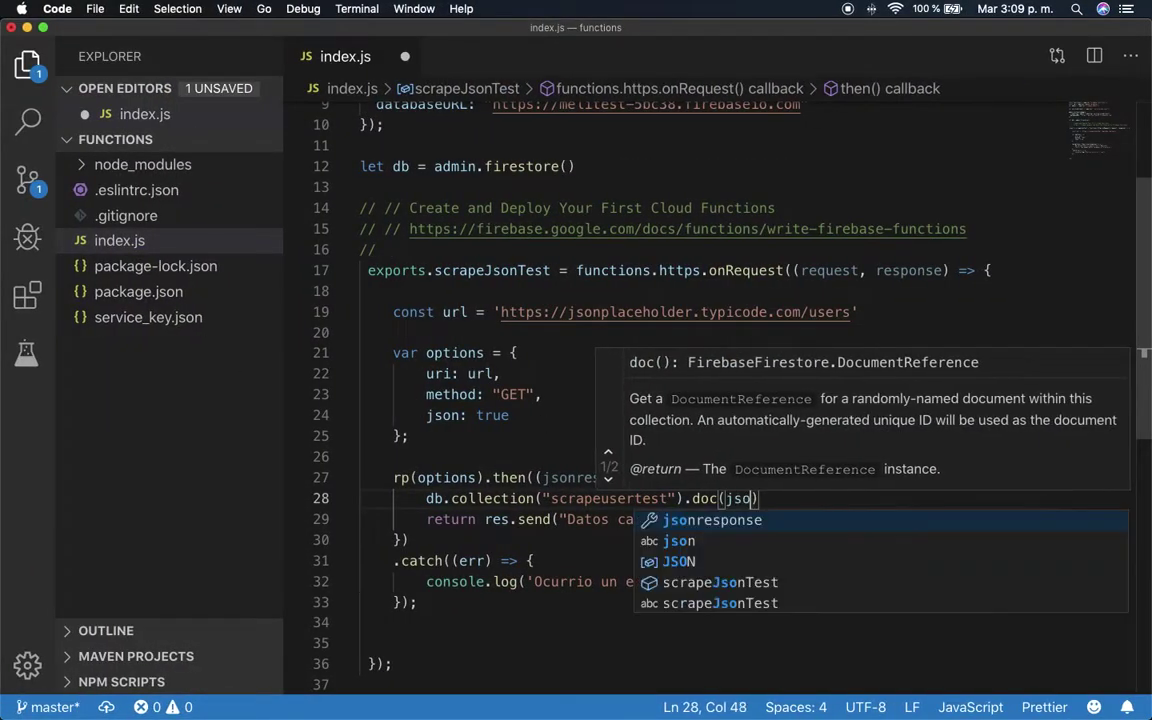
{"action": "type", "text": "["}
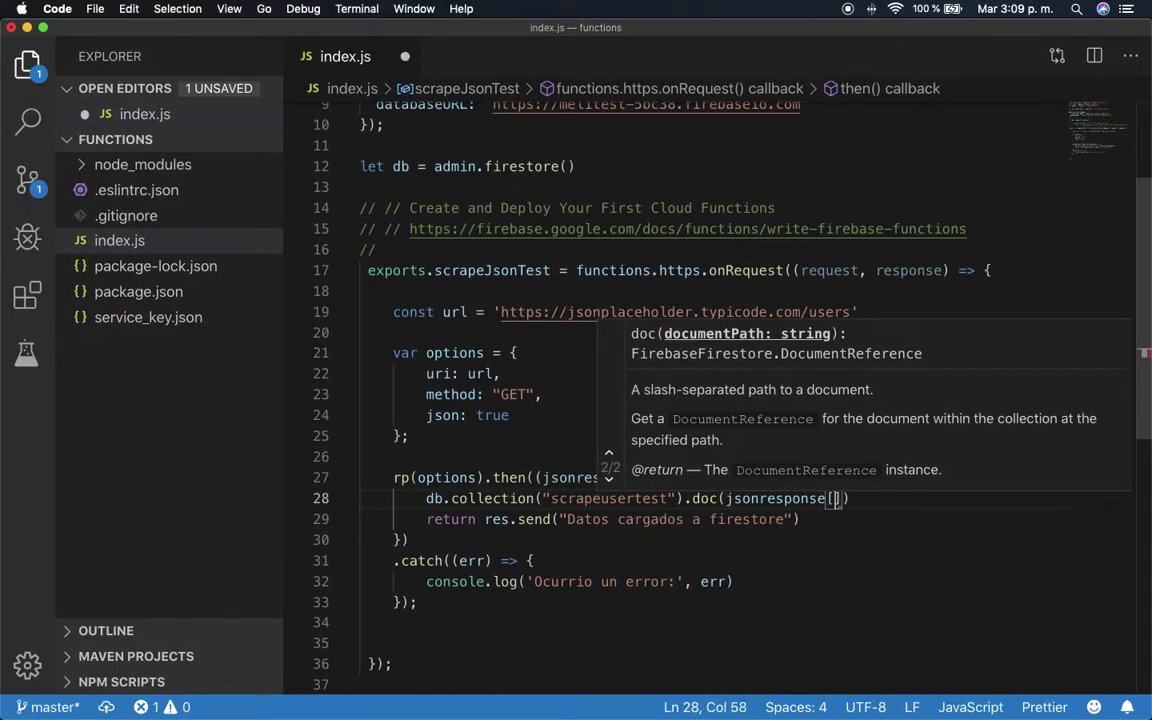
{"action": "type", "text": "0].id"}
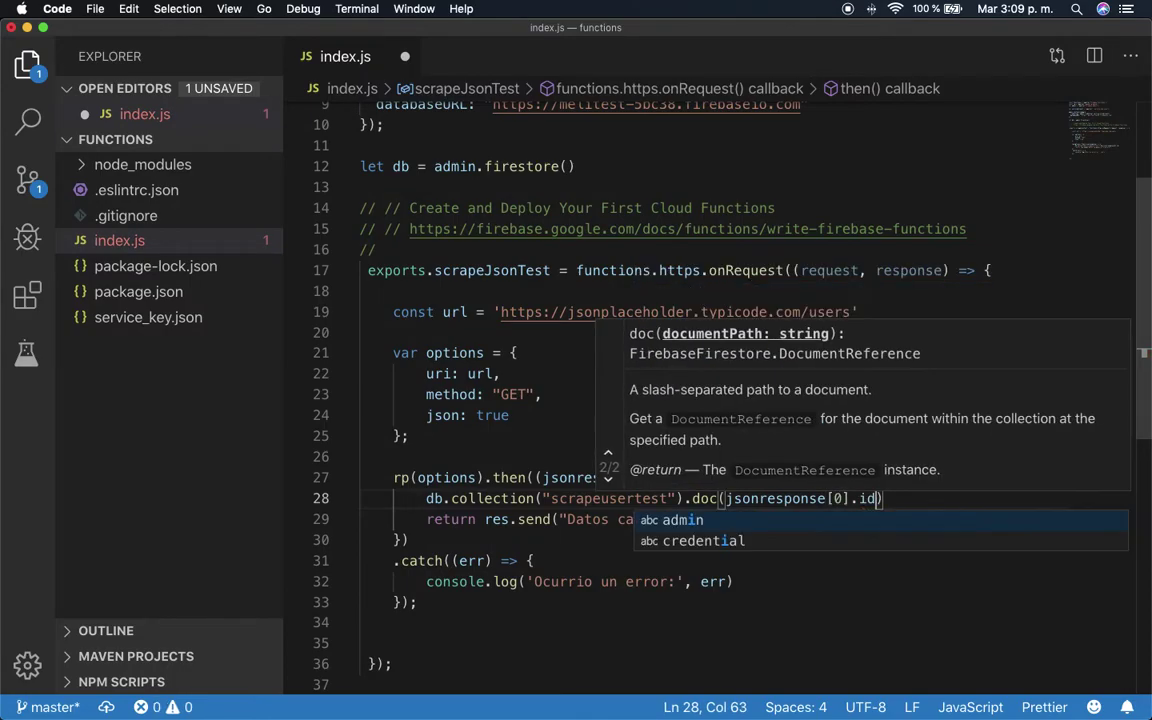
{"action": "left_click", "coordinate": [561, 519]}
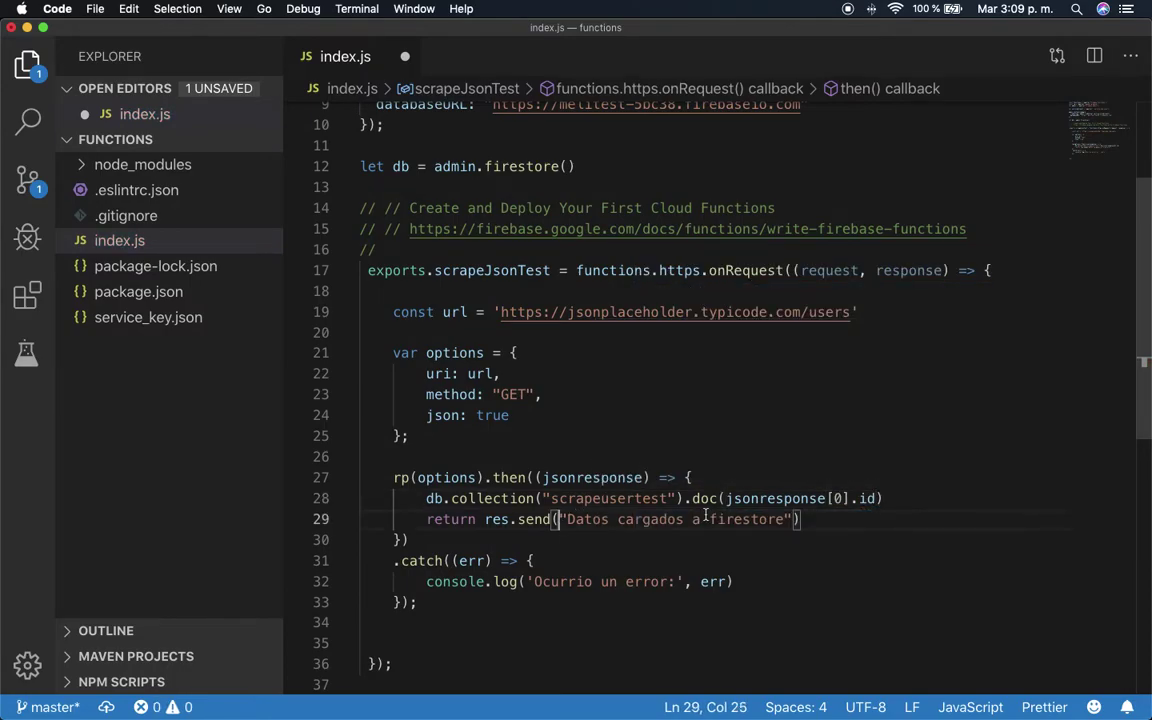
{"action": "left_click_drag", "start_coordinate": [727, 498], "coordinate": [877, 498]}
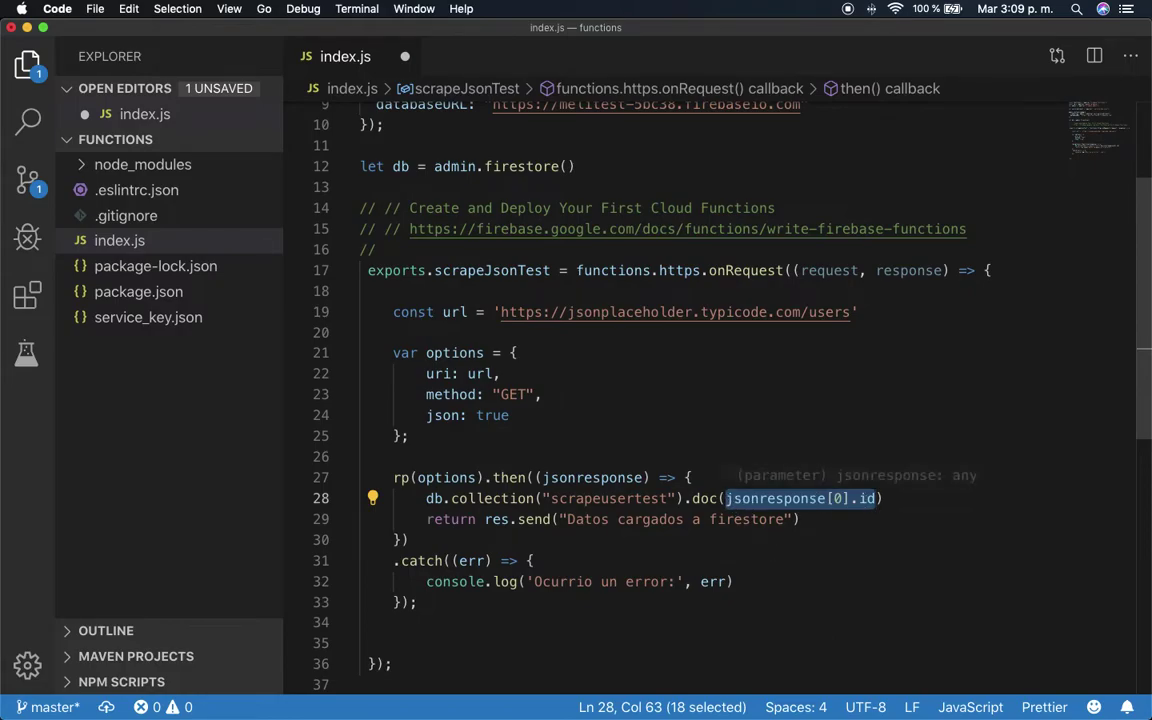
{"action": "key", "text": "Left"}
{"action": "type", "text": "String("}
{"action": "key", "text": "Right"}
{"action": "key", "text": "Right"}
{"action": "key", "text": "Right"}
{"action": "key", "text": "Right"}
{"action": "key", "text": "Right"}
{"action": "key", "text": "Right"}
{"action": "key", "text": "Right"}
{"action": "key", "text": "Right"}
{"action": "key", "text": "Right"}
{"action": "key", "text": "Right"}
{"action": "key", "text": "Right"}
{"action": "key", "text": "Right"}
{"action": "key", "text": "Right"}
{"action": "key", "text": "Right"}
{"action": "key", "text": "Right"}
{"action": "key", "text": "Right"}
{"action": "key", "text": "Right"}
{"action": "key", "text": "Right"}
{"action": "key", "text": "Right"}
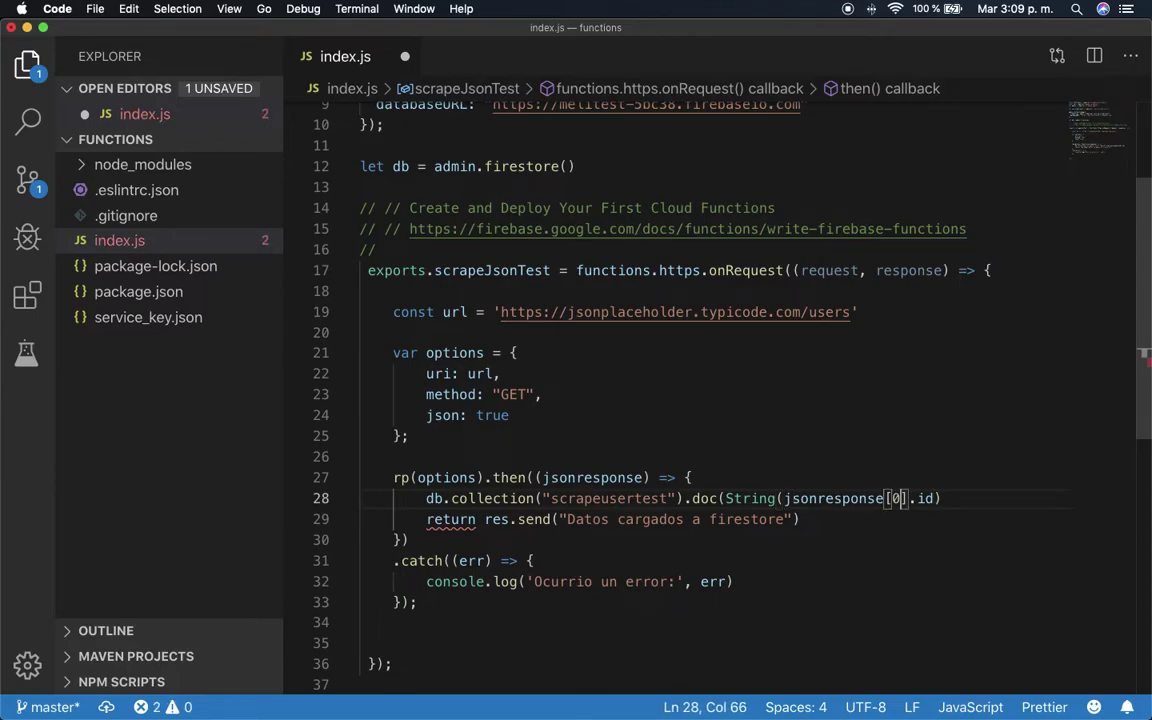
{"action": "type", "text": ")"}
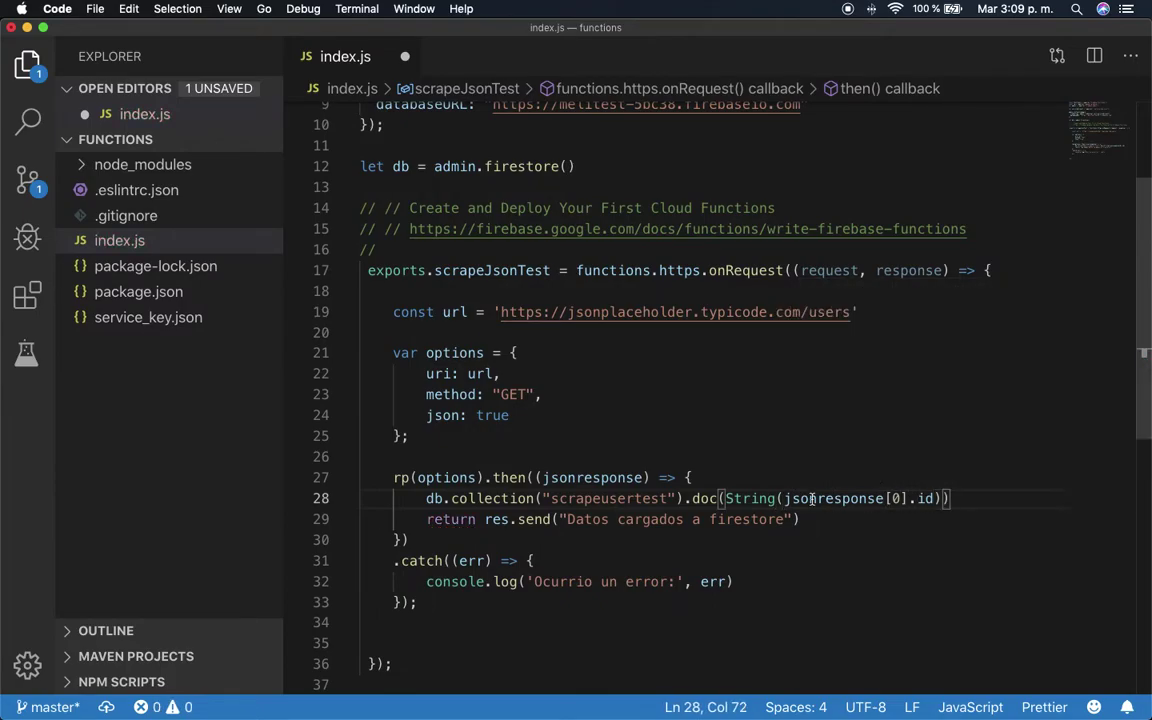
Append .set(jsonresponse[0]) to the end of line 28
{"action": "double_click", "coordinate": [742, 498]}
{"action": "left_click_drag", "start_coordinate": [785, 498], "coordinate": [933, 498]}
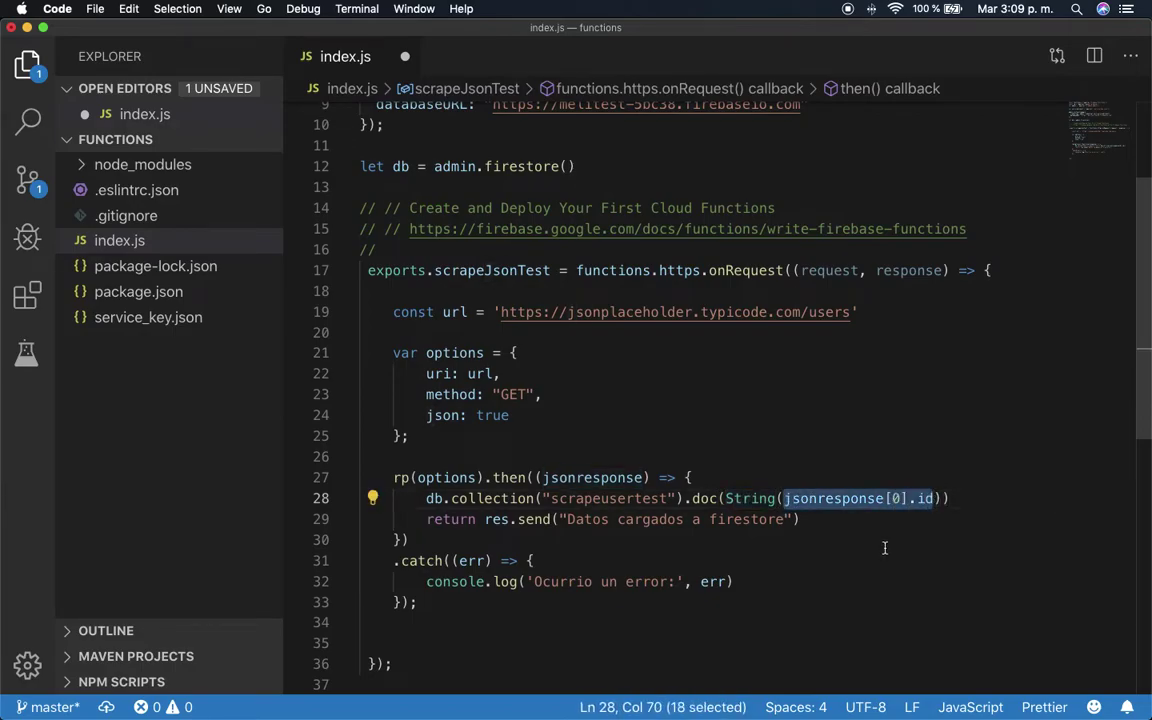
{"action": "left_click", "coordinate": [970, 497]}
{"action": "type", "text": ".set(json"}
{"action": "key", "text": "Down"}
{"action": "key", "text": "Return"}
{"action": "type", "text": "["}
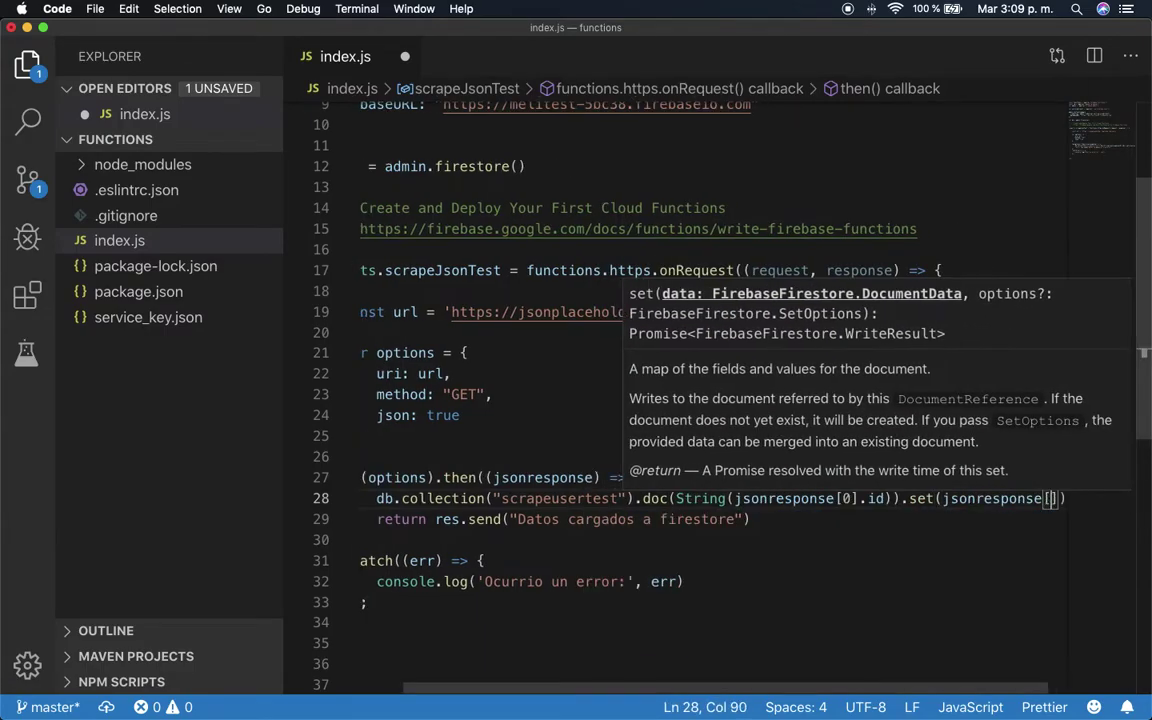
{"action": "type", "text": "0"}
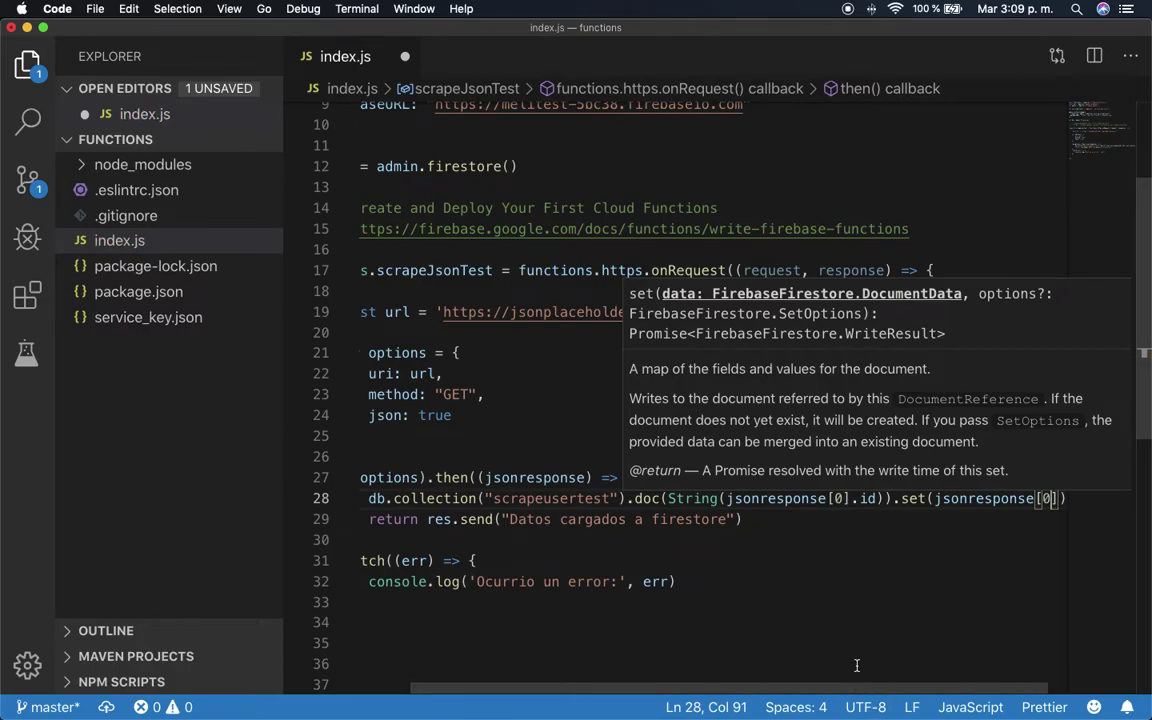
{"action": "key", "text": "Down"}
{"action": "key", "text": "Down"}
{"action": "key", "text": "Down"}
{"action": "key", "text": "Down"}
Compare jsonresponse[0] in set() with the first user object in the browser's users JSON
{"action": "mouse_move", "coordinate": [743, 690]}
{"action": "left_mouse_down"}
{"action": "mouse_move", "coordinate": [760, 690]}
{"action": "mouse_move", "coordinate": [692, 693]}
{"action": "left_mouse_up"}
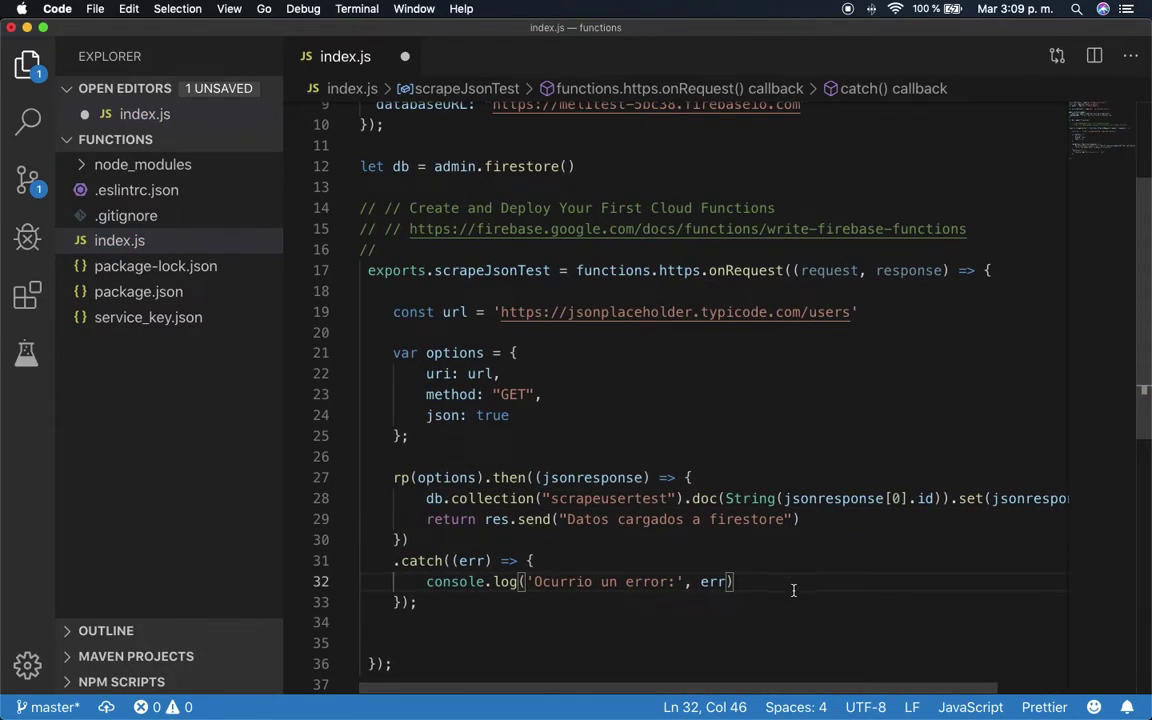
{"action": "scroll", "coordinate": [1007, 420], "scroll_direction": "right", "scroll_amount": 3}
{"action": "left_click_drag", "start_coordinate": [1045, 498], "coordinate": [911, 498]}
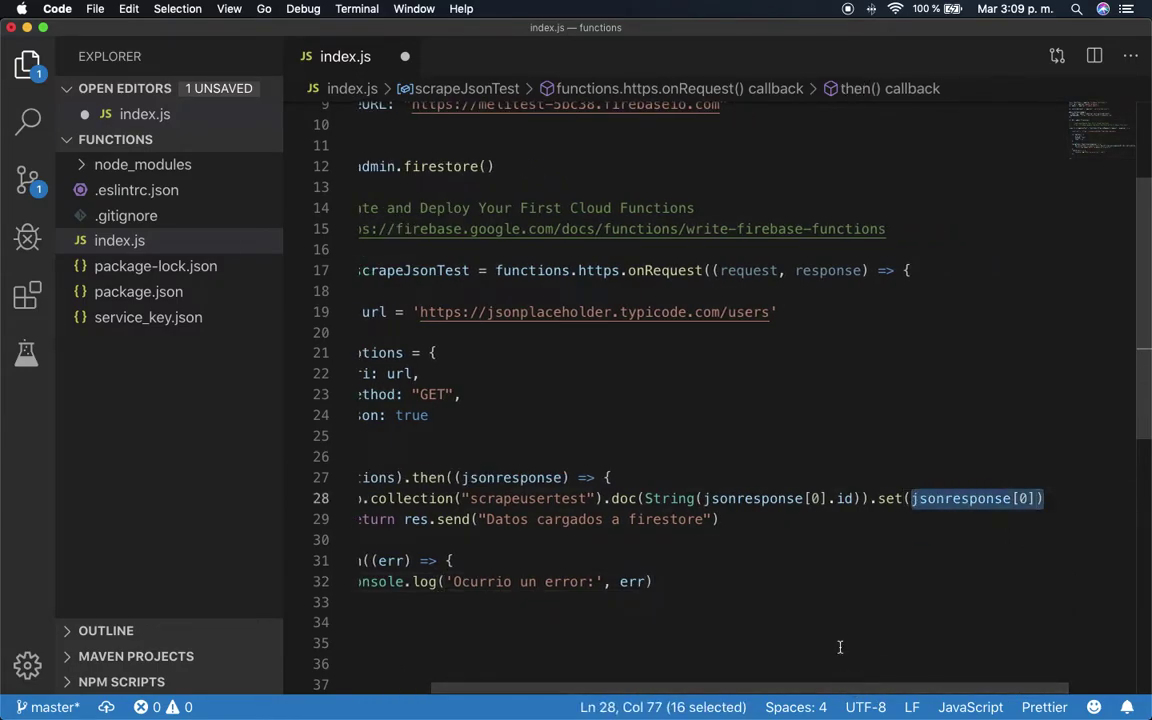
{"action": "key", "text": "ctrl+Left"}
{"action": "left_click_drag", "start_coordinate": [71, 135], "coordinate": [90, 533]}
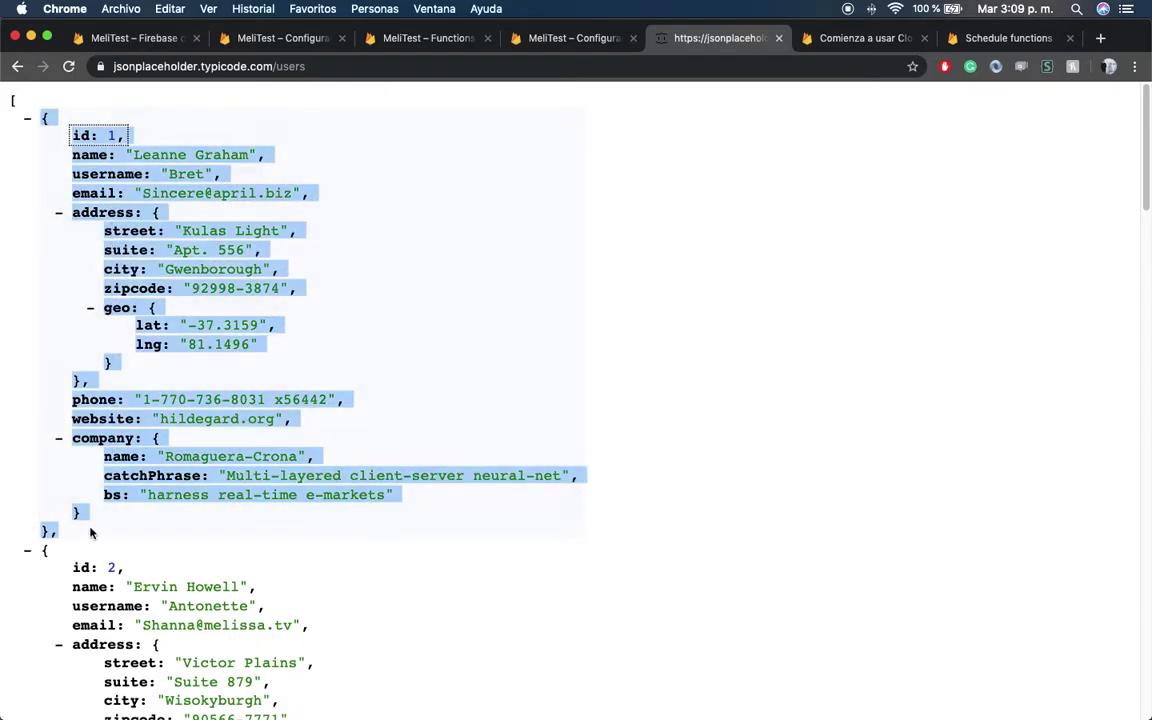
{"action": "triple_click", "coordinate": [90, 533]}
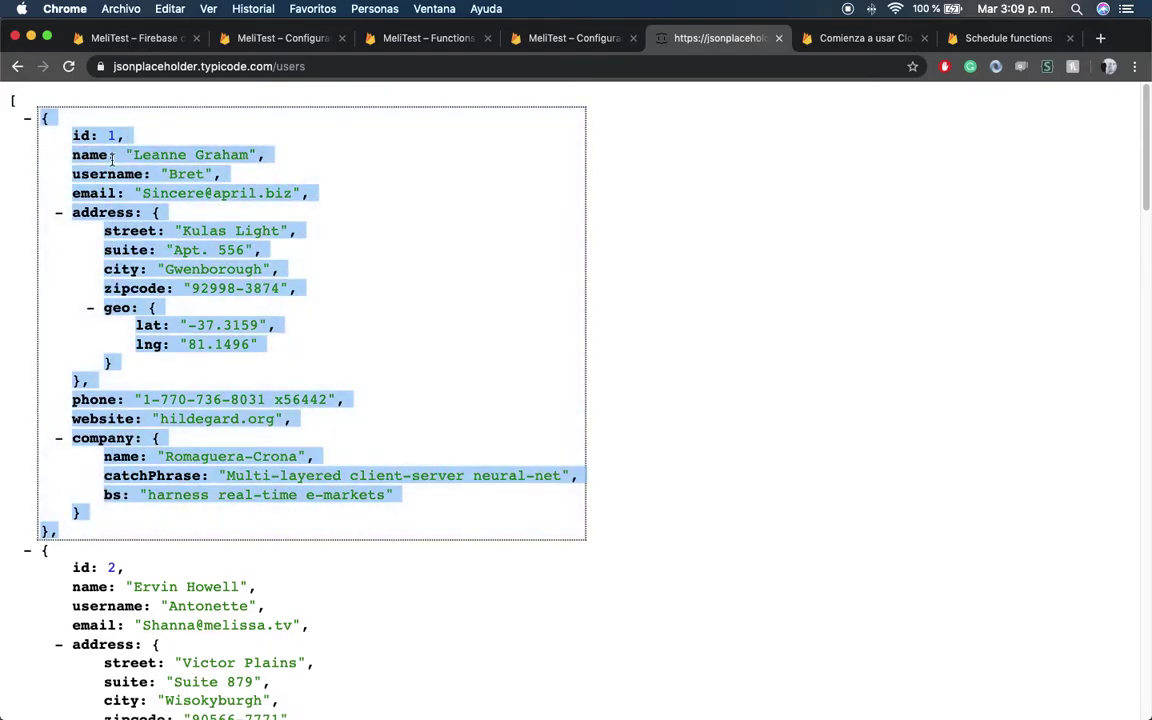
{"action": "key", "text": "ctrl+Right"}
Save the edited index.js and return to the terminal
{"action": "left_click", "coordinate": [890, 498]}
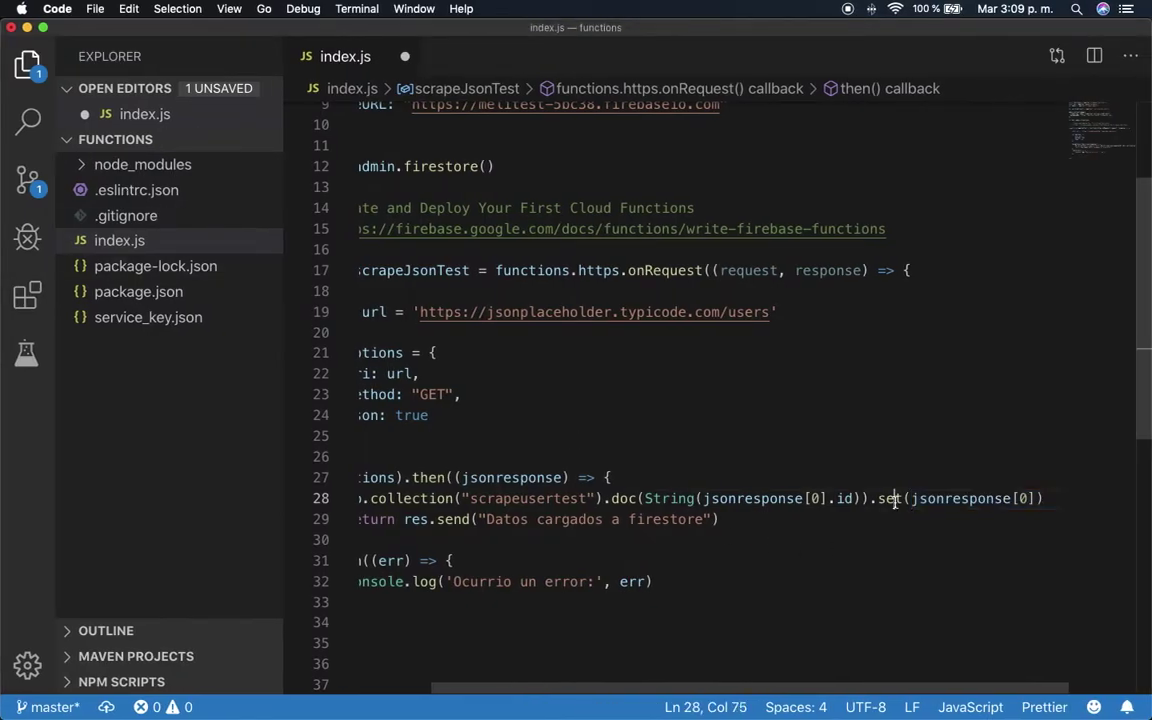
{"action": "scroll", "coordinate": [672, 476], "scroll_direction": "left", "scroll_amount": 3}
{"action": "key", "text": "Up"}
{"action": "key", "text": "Up"}
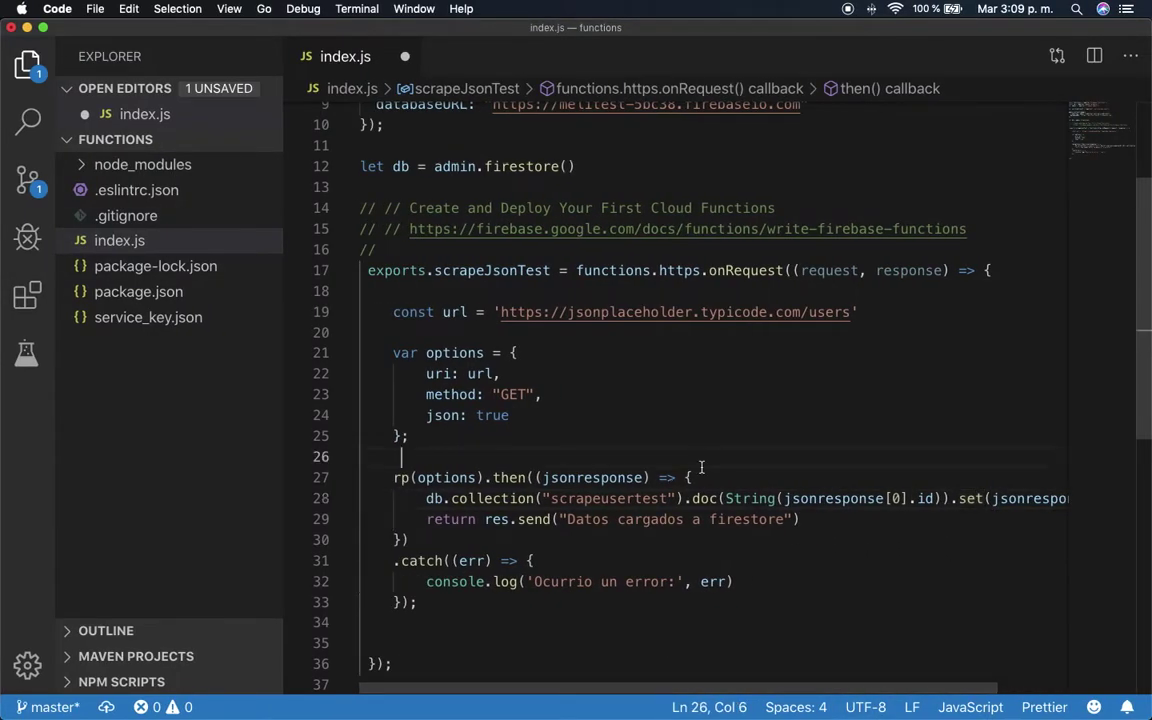
{"action": "key", "text": "super+s"}
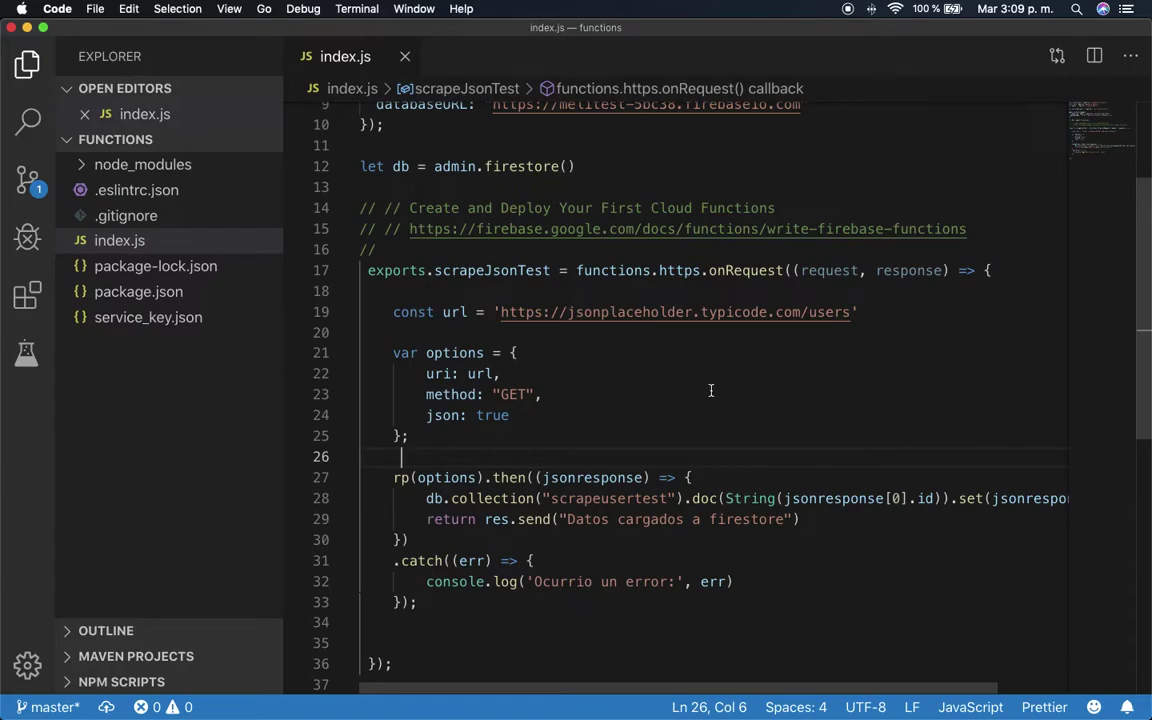
{"action": "left_click", "coordinate": [879, 688]}
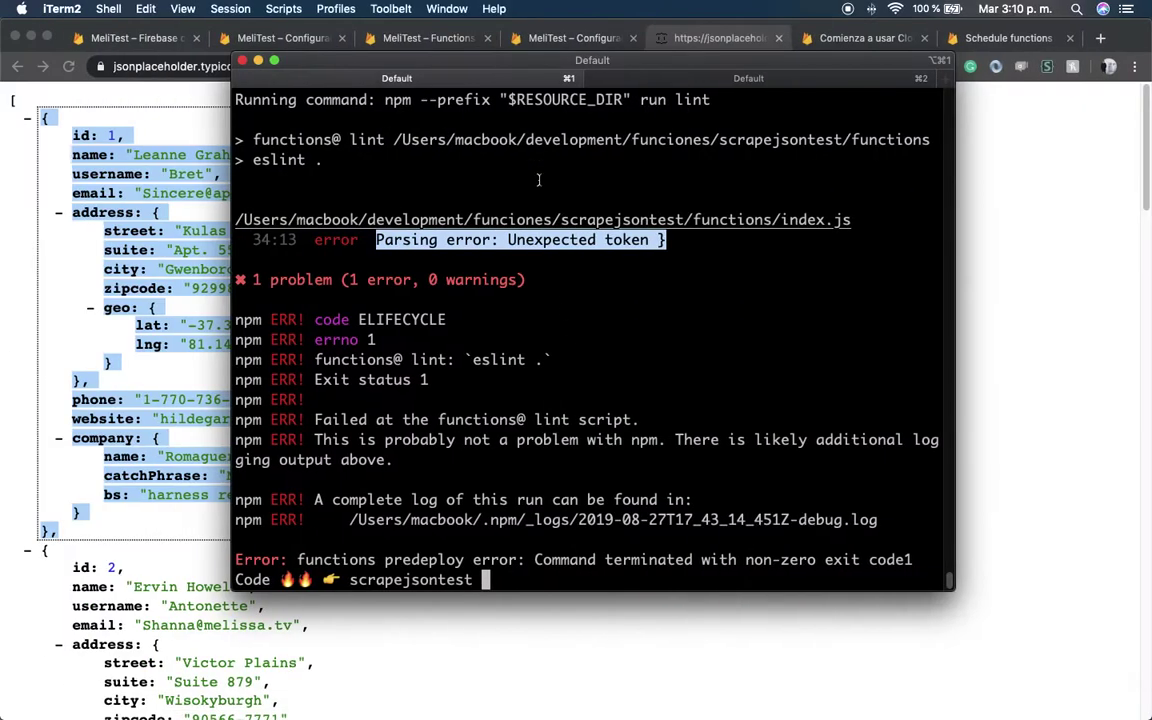
Clear the terminal and run firebase deploy
{"action": "type", "text": "clear"}
{"action": "key", "text": "Return"}
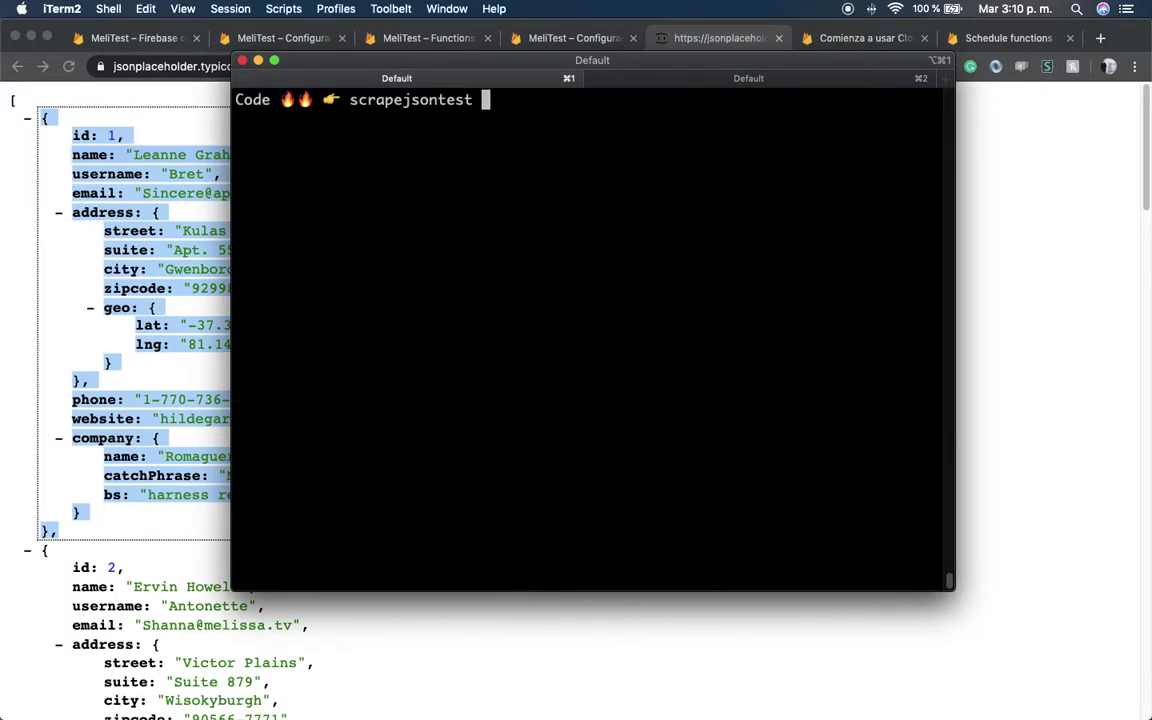
{"action": "type", "text": "firebase deploy"}
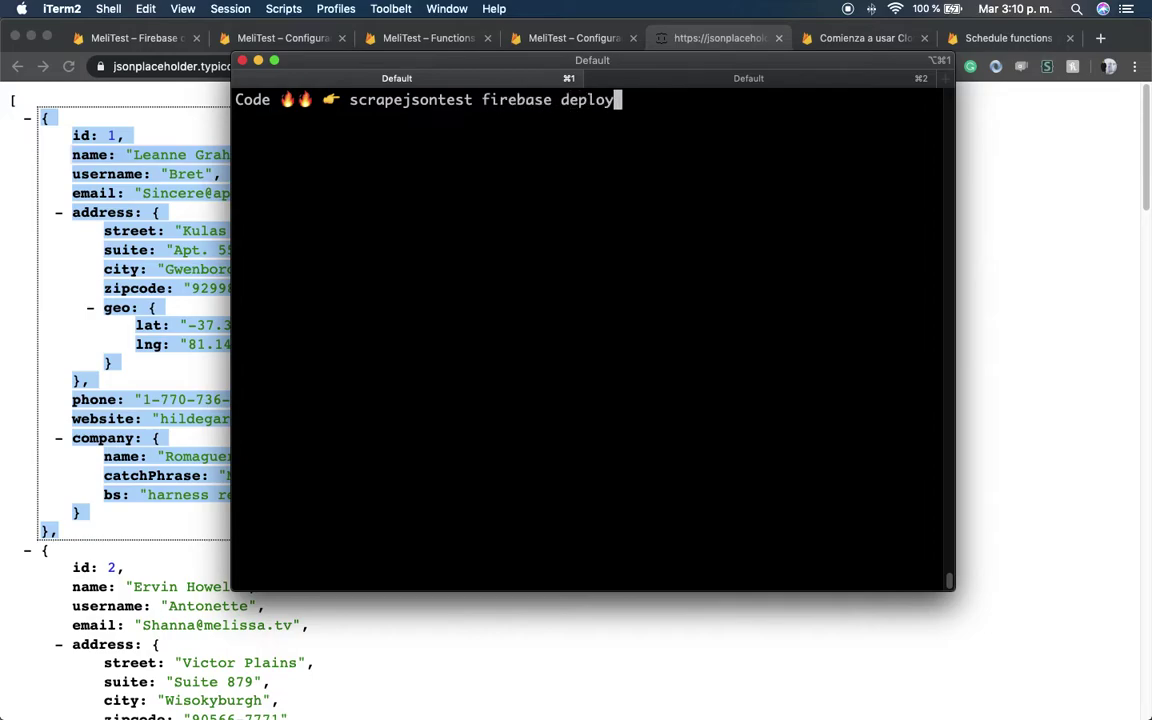
{"action": "key", "text": "Return"}
In the curl session, copy the scrapeJsonTest name, select its trigger URL, and clear the output
{"action": "left_click", "coordinate": [682, 83]}
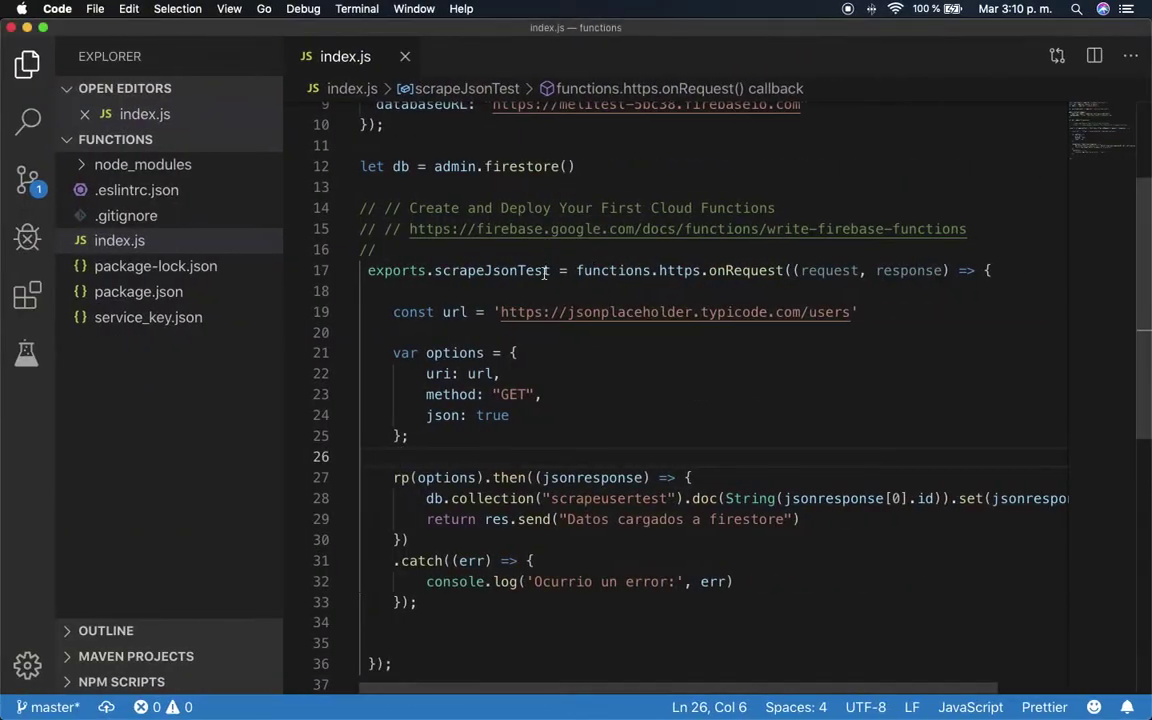
{"action": "double_click", "coordinate": [519, 270]}
{"action": "key", "text": "super+c"}
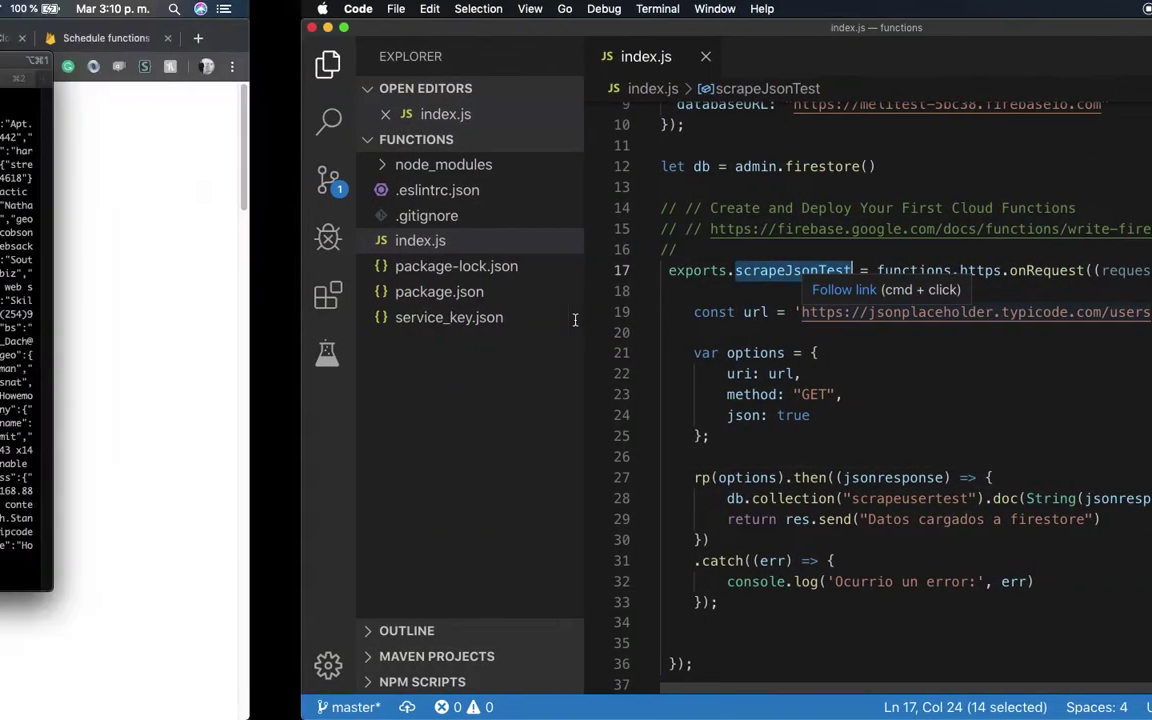
{"action": "key", "text": "super+1"}
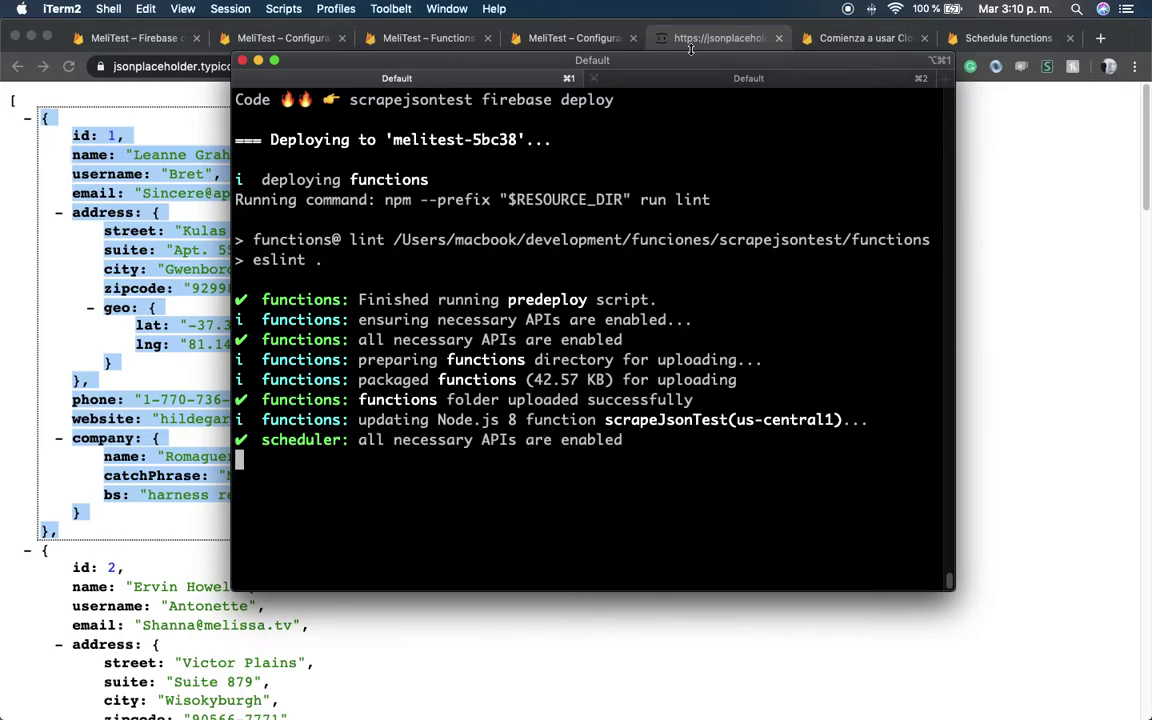
{"action": "left_click", "coordinate": [624, 76]}
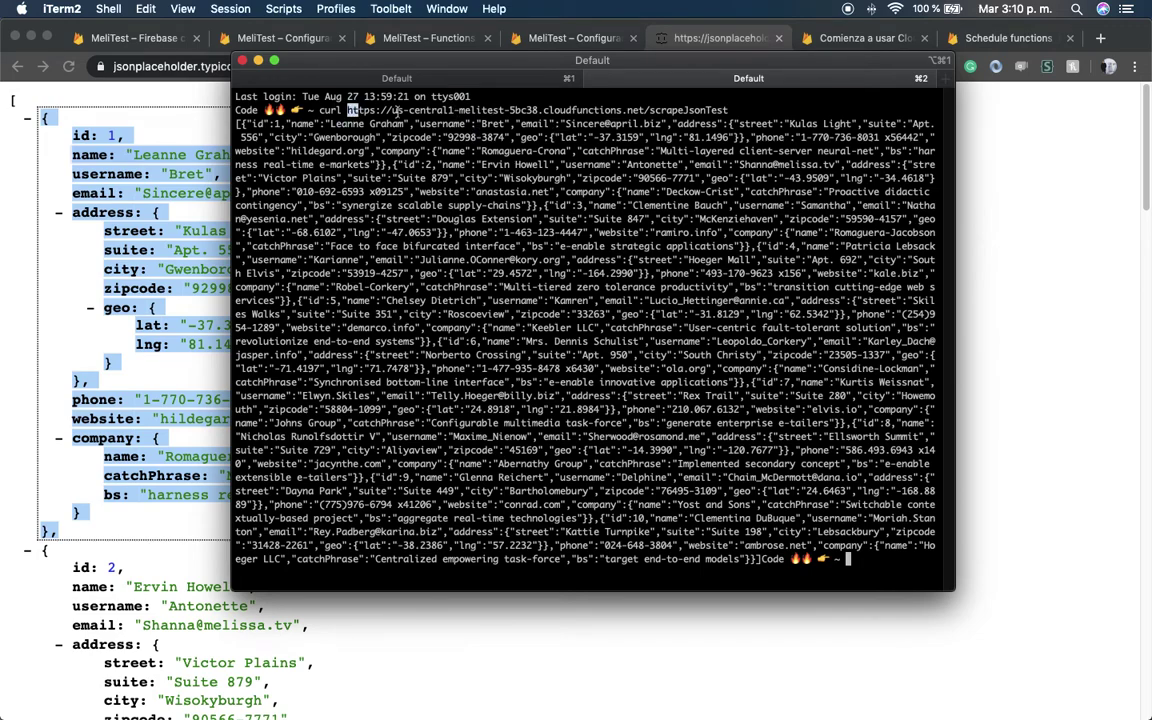
{"action": "left_click_drag", "start_coordinate": [347, 110], "coordinate": [728, 110]}
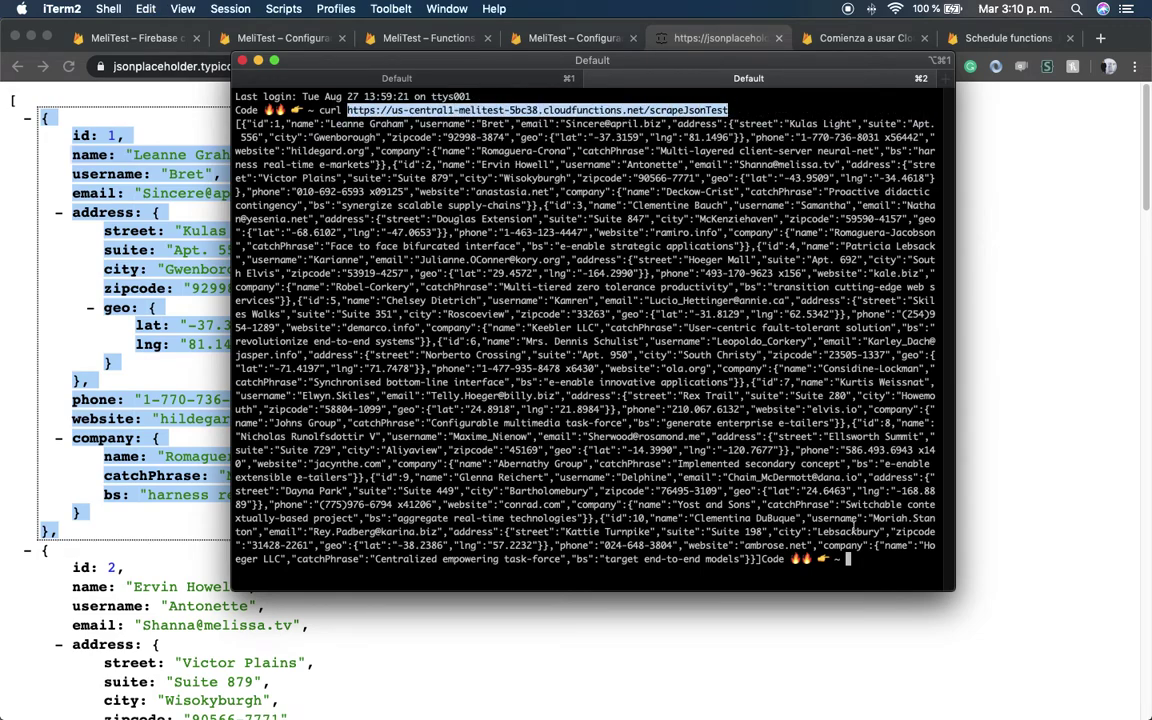
{"action": "key", "text": "super+k"}
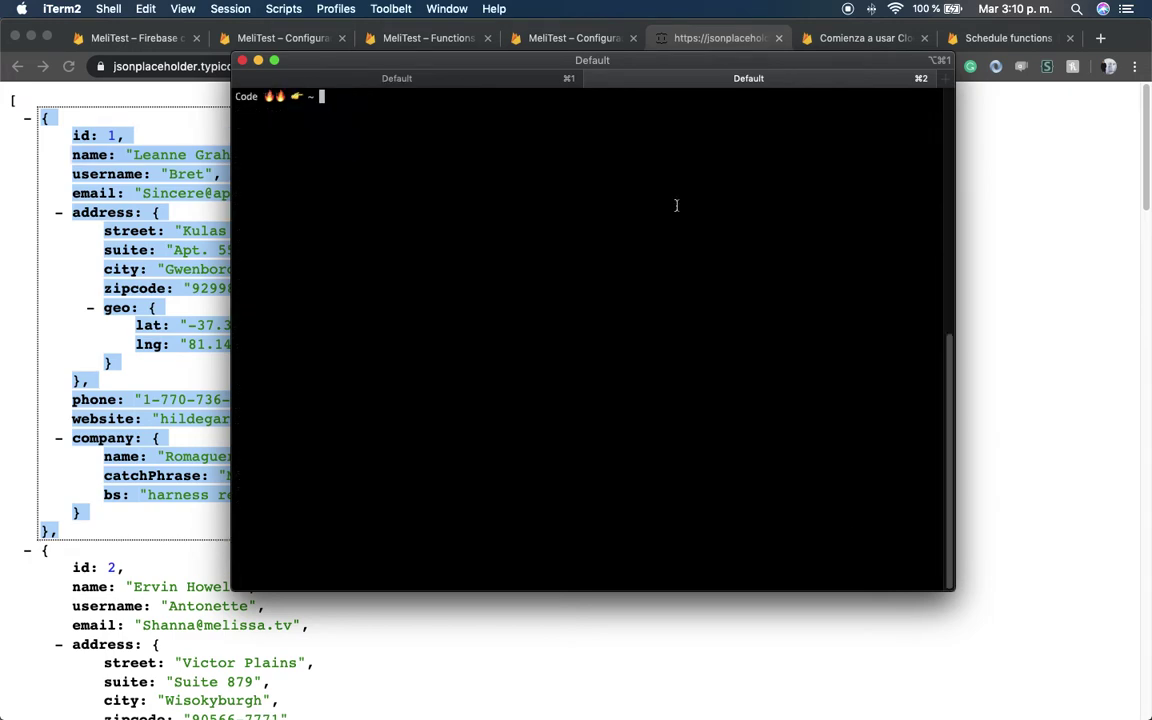
Review the updating and scheduler lines in the deploy session's log
{"action": "left_click", "coordinate": [327, 76]}
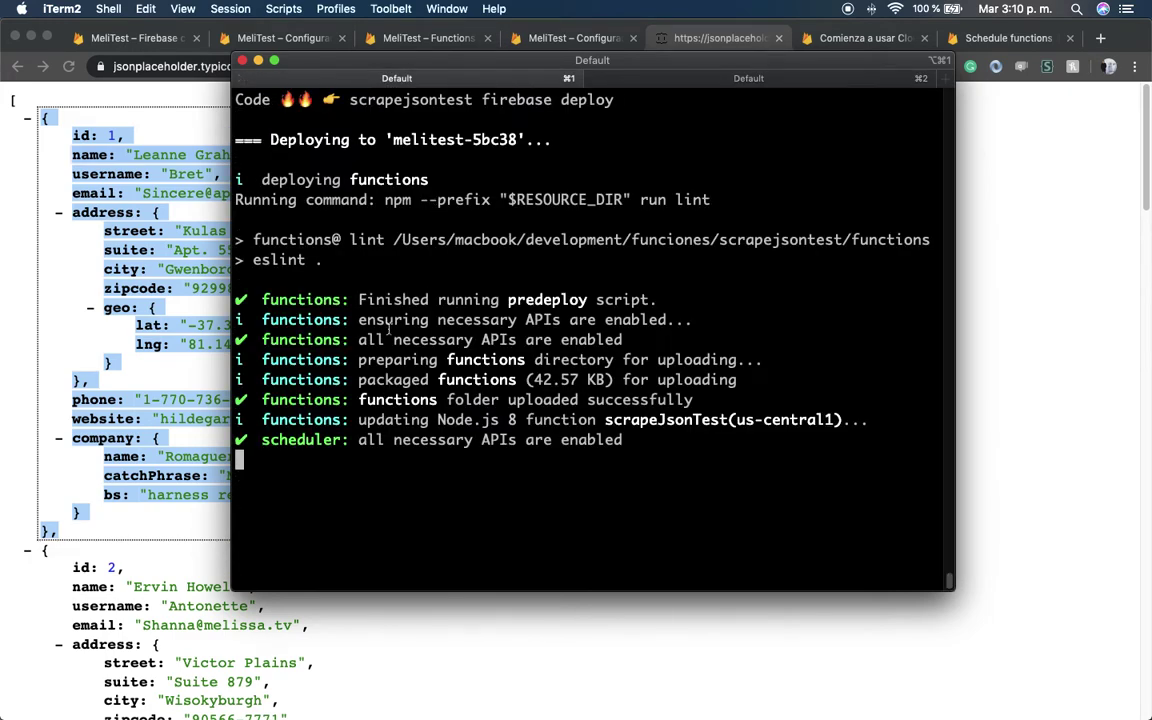
{"action": "left_click_drag", "start_coordinate": [385, 441], "coordinate": [609, 442]}
{"action": "left_click", "coordinate": [548, 400]}
{"action": "left_click", "coordinate": [279, 30]}
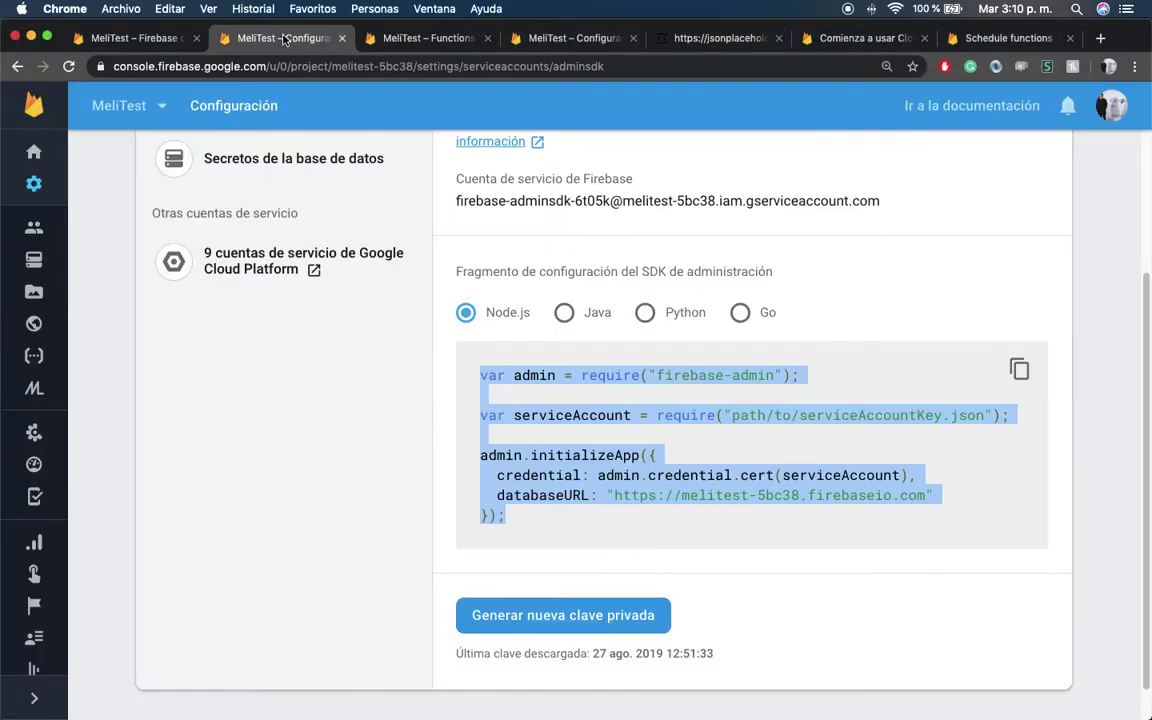
Open the Functions dashboard and select the scrapeJsonTest trigger URL
{"action": "left_click", "coordinate": [402, 38]}
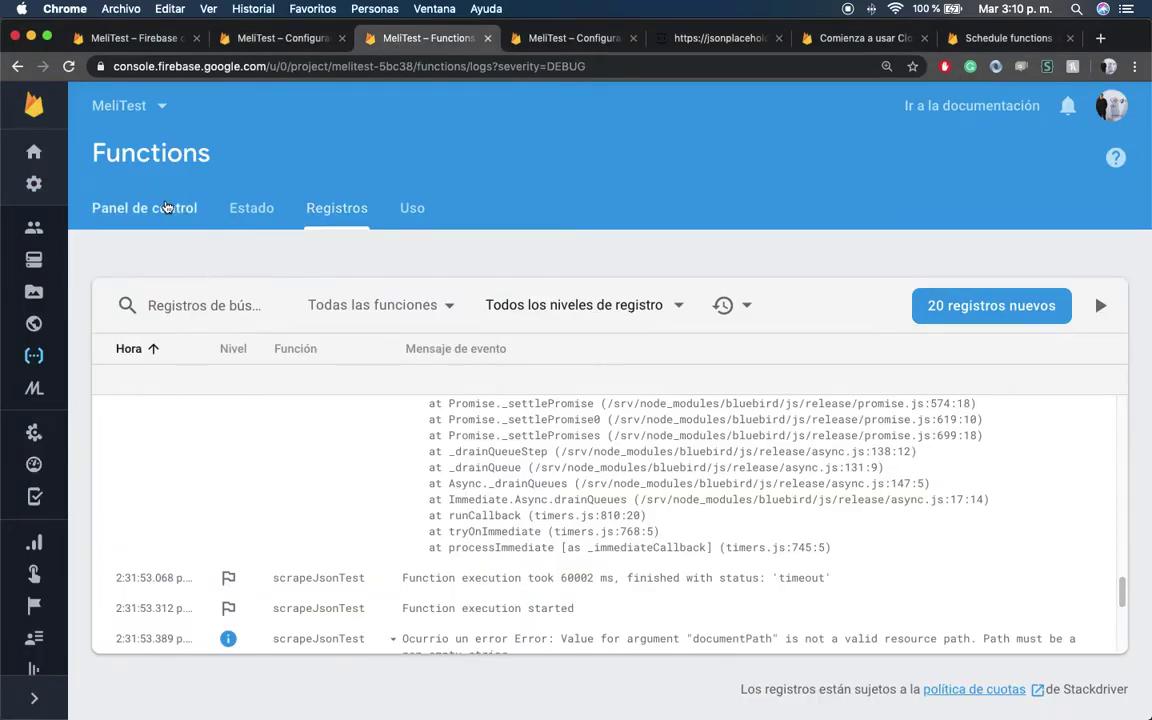
{"action": "left_click", "coordinate": [163, 203]}
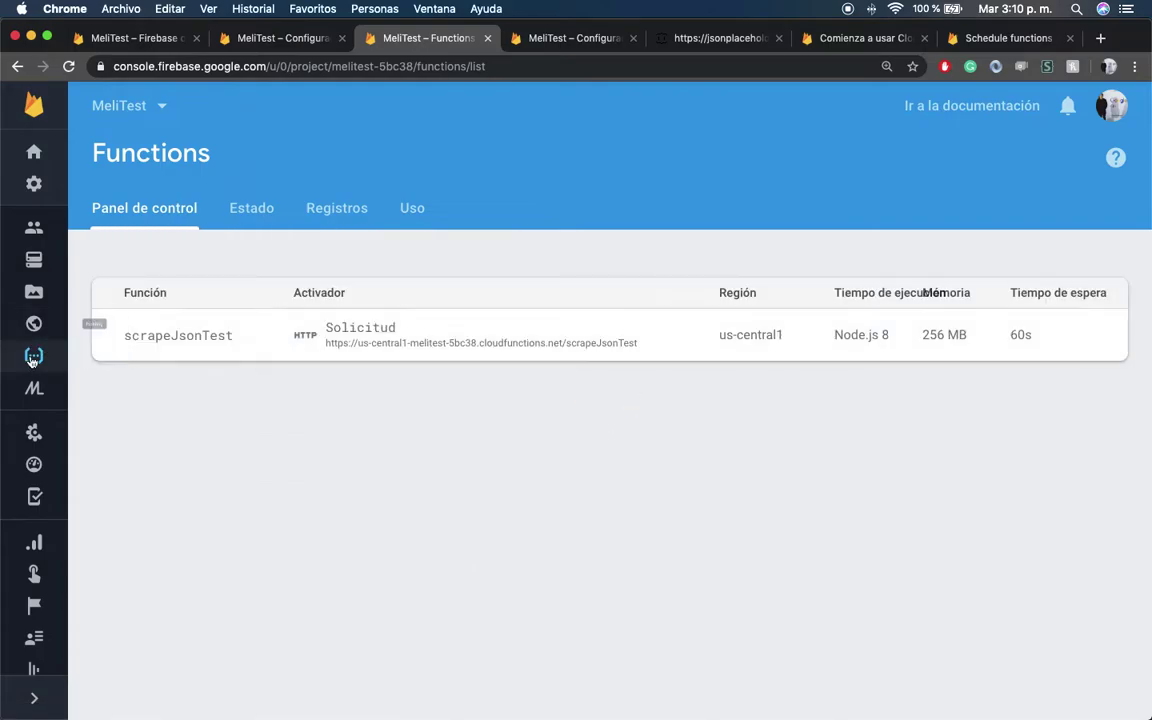
{"action": "left_click_drag", "start_coordinate": [326, 343], "coordinate": [645, 350]}
{"action": "left_click", "coordinate": [525, 414]}
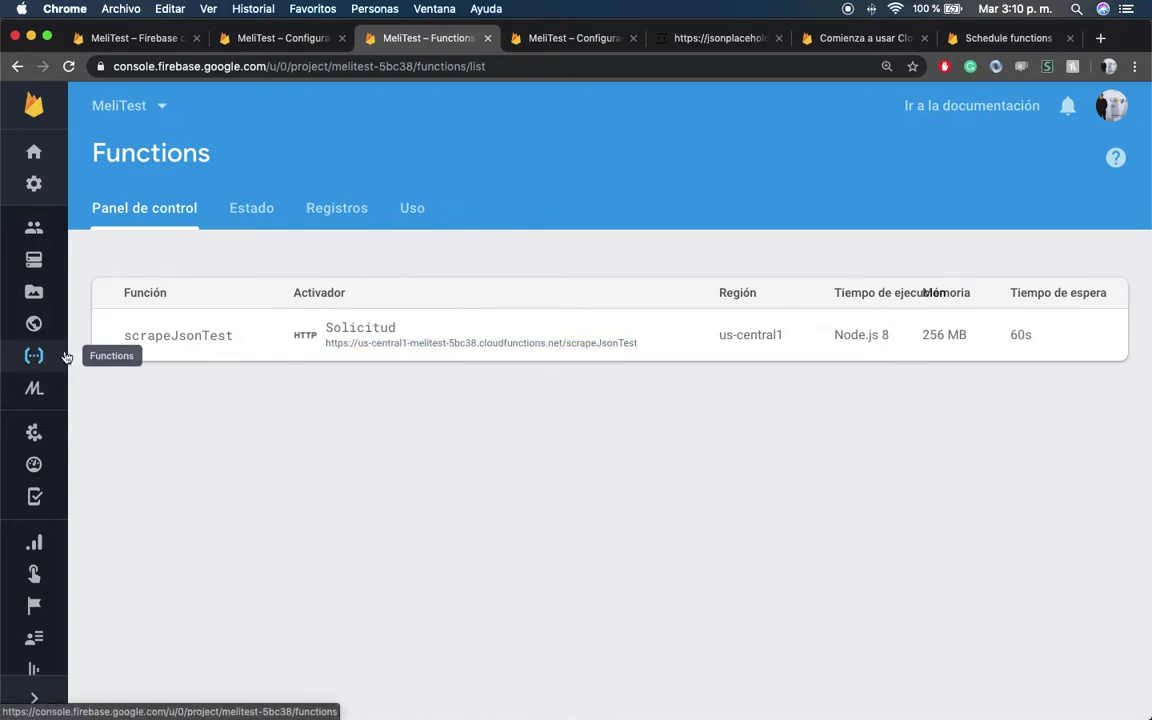
{"action": "left_click_drag", "start_coordinate": [325, 344], "coordinate": [638, 341]}
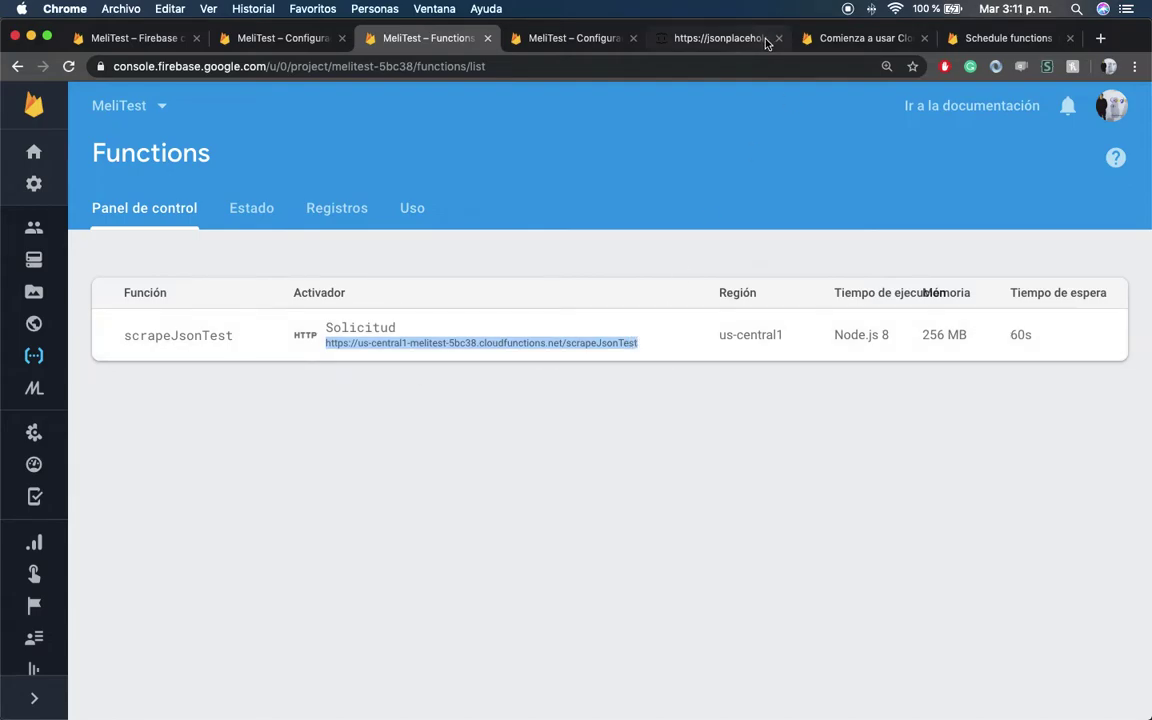
Run curl with the pasted trigger URL in the second terminal session, then clear it
{"action": "mouse_move", "coordinate": [802, 689]}
{"action": "left_click", "coordinate": [889, 665]}
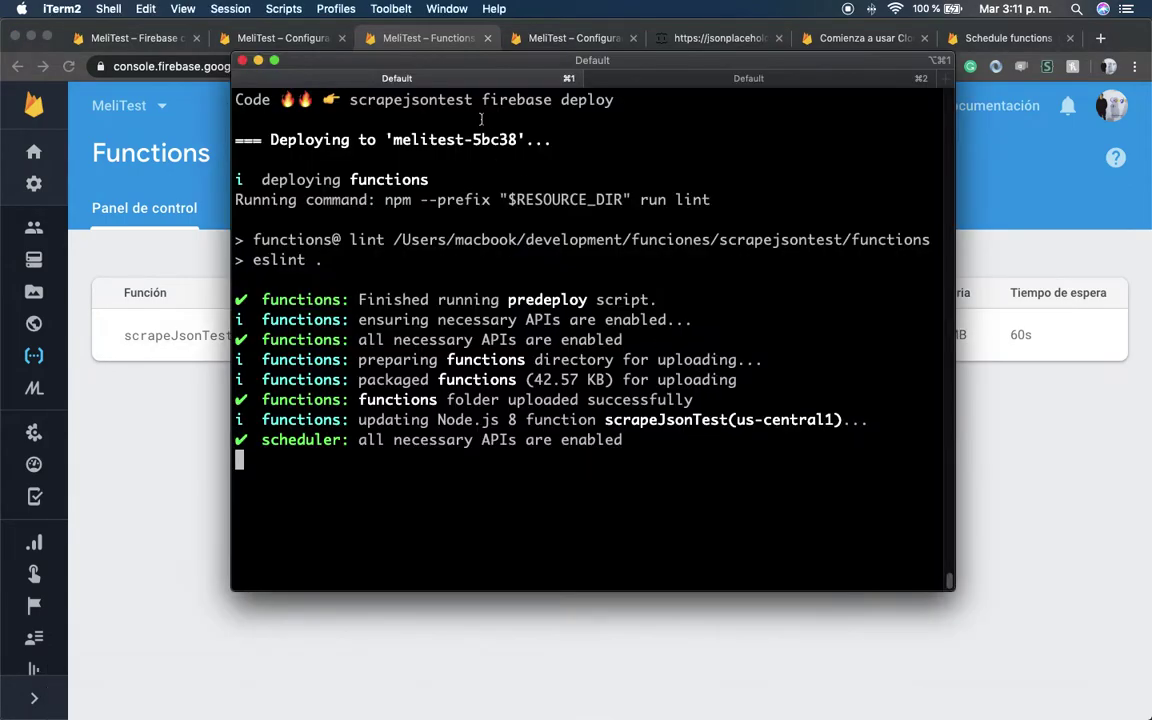
{"action": "left_click", "coordinate": [640, 78]}
{"action": "type", "text": "curl"}
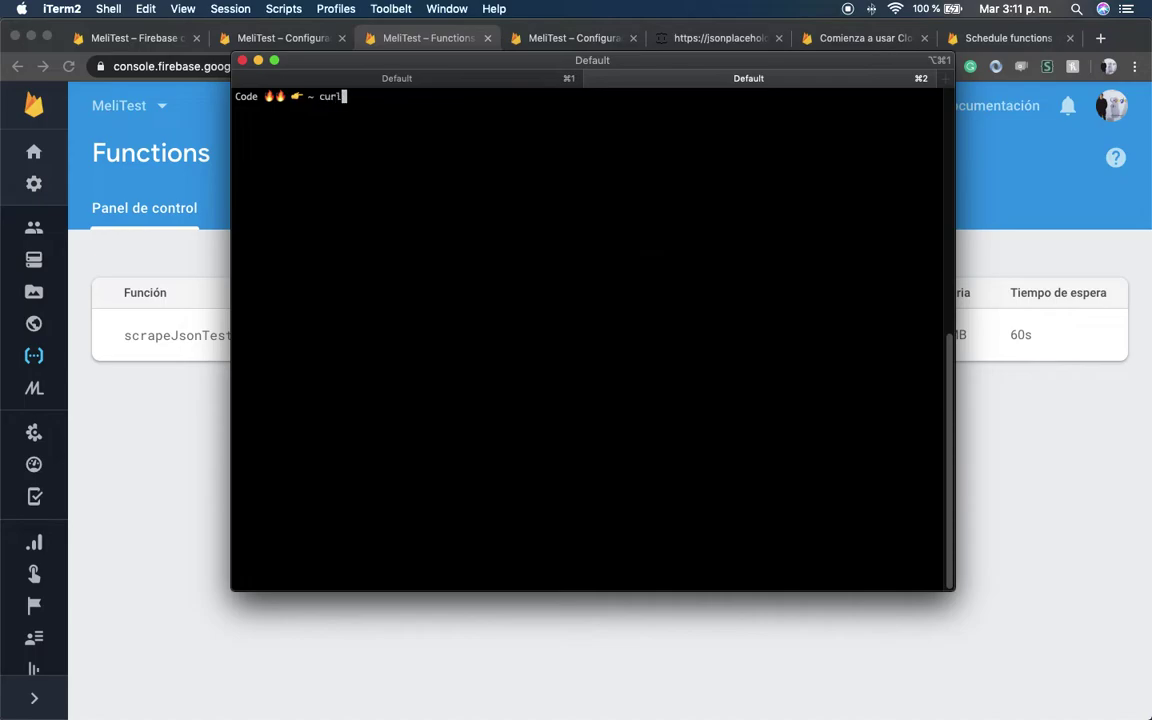
{"action": "key", "text": "super+v"}
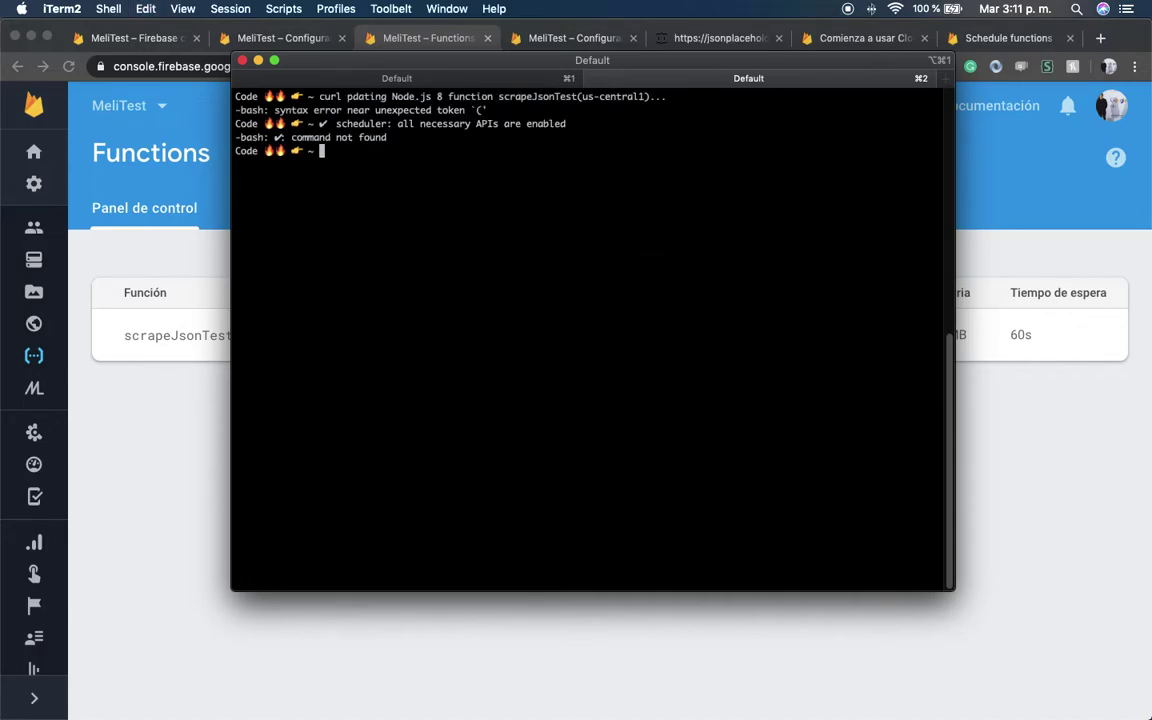
{"action": "key", "text": "ctrl+l"}
{"action": "left_click", "coordinate": [392, 76]}
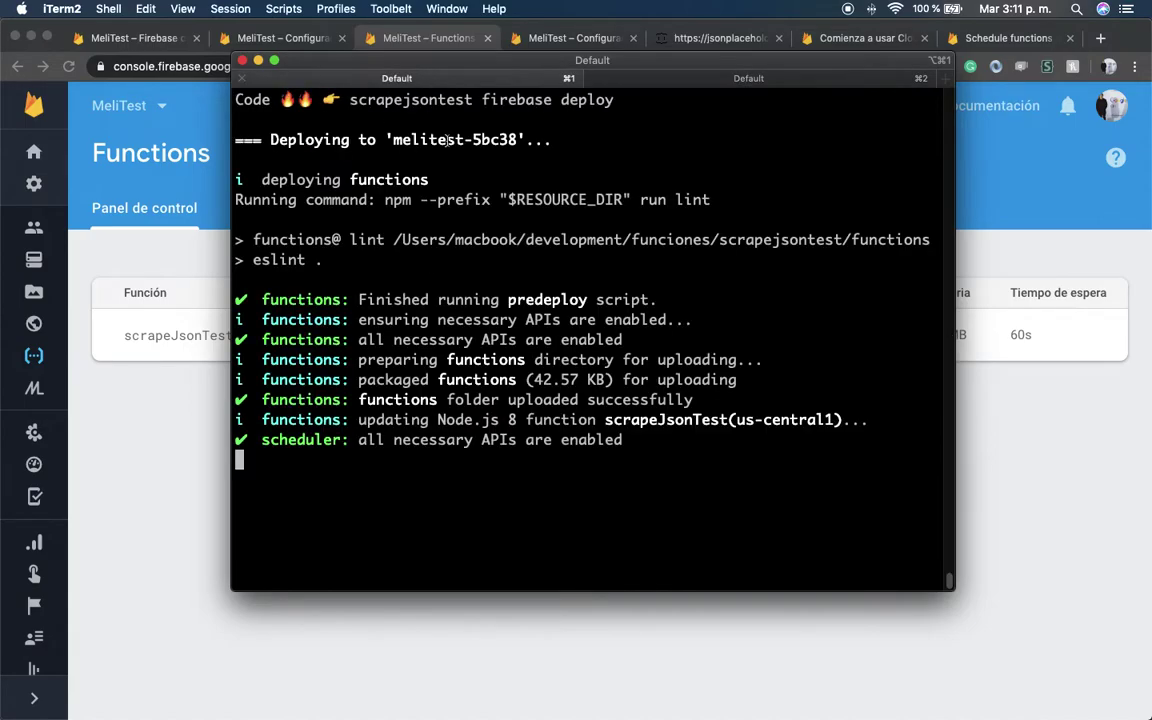
Paste the copied text into the Cloud Firestore docs tab's address bar, then close that tab
{"action": "left_click", "coordinate": [1003, 38]}
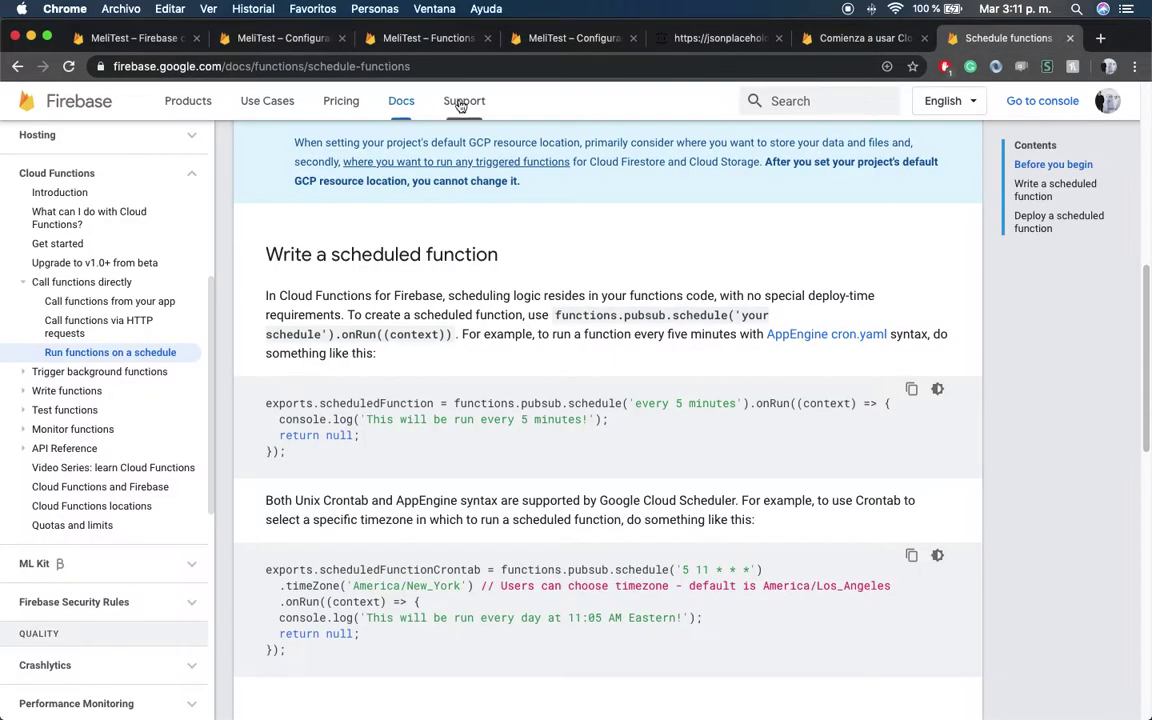
{"action": "left_click", "coordinate": [830, 40]}
{"action": "left_click", "coordinate": [768, 66]}
{"action": "key", "text": "super+v"}
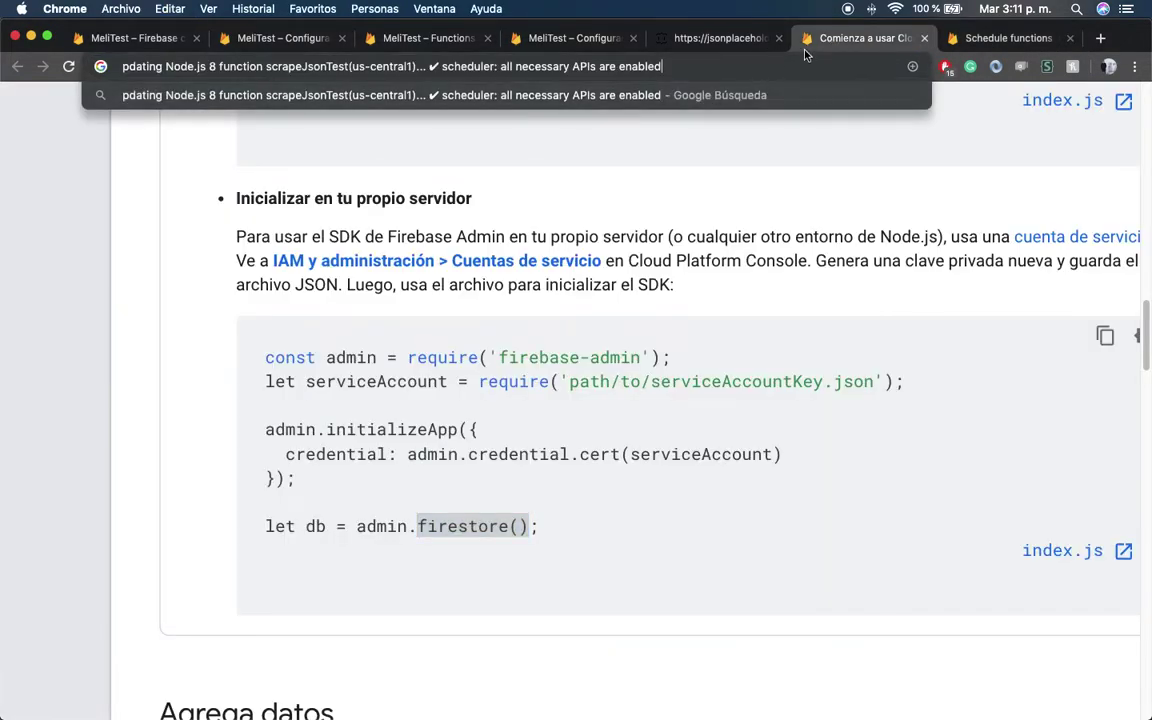
{"action": "key", "text": "super+w"}
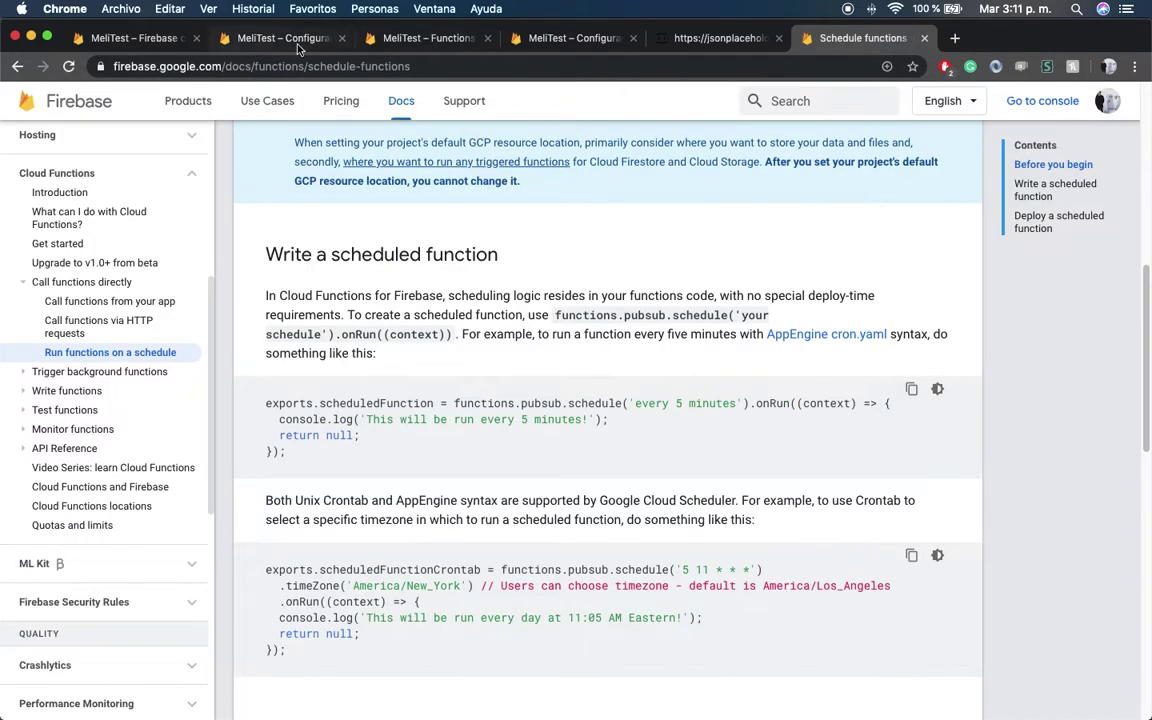
Load the scrapeJsonTest trigger URL in the Firebase configuration tab to run the function
{"action": "left_click", "coordinate": [410, 38]}
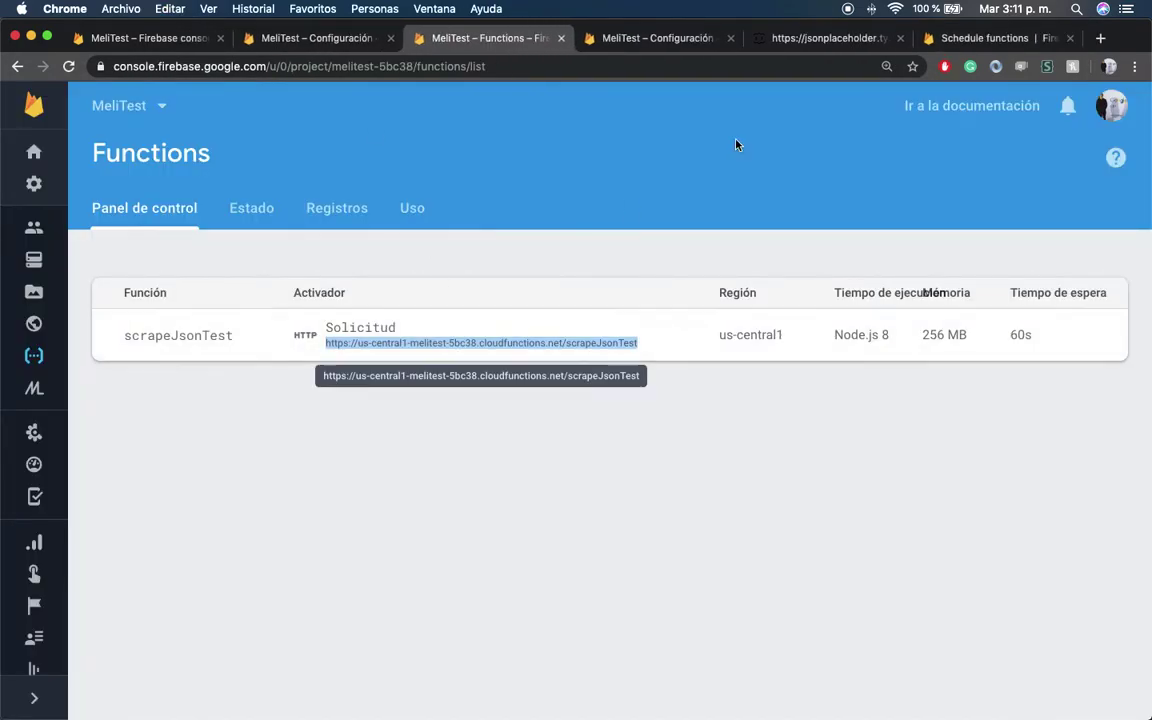
{"action": "left_click", "coordinate": [975, 38]}
{"action": "left_click", "coordinate": [840, 38]}
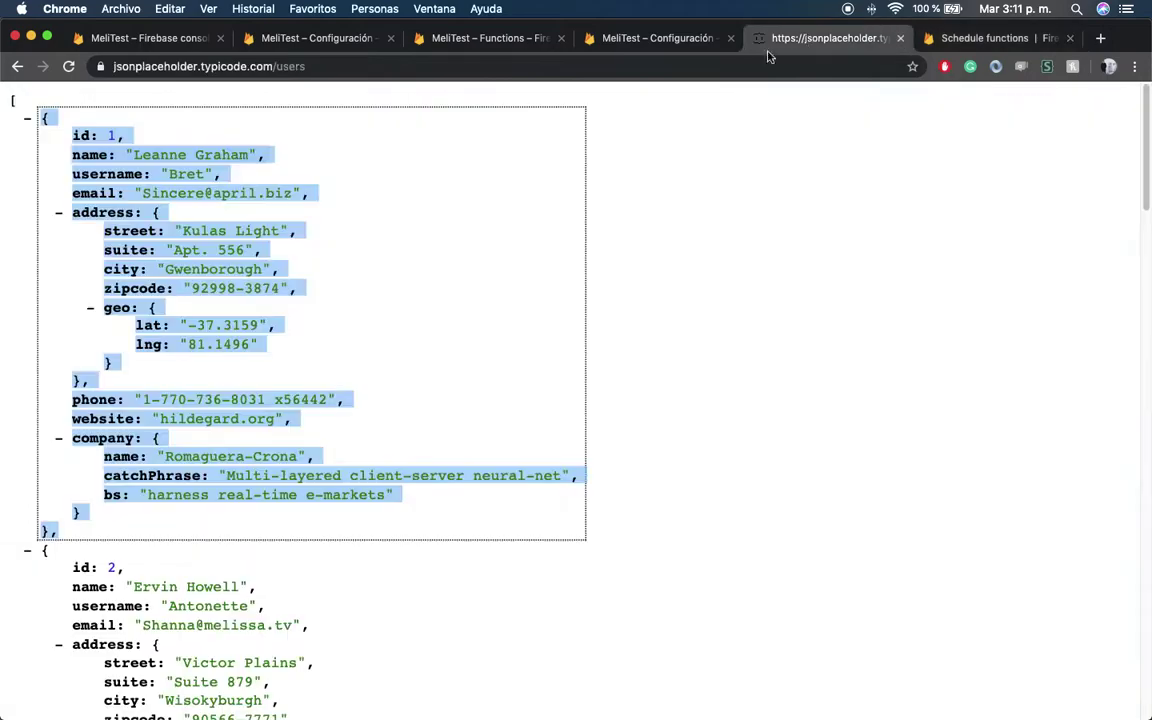
{"action": "left_click", "coordinate": [595, 39]}
{"action": "left_click", "coordinate": [633, 66]}
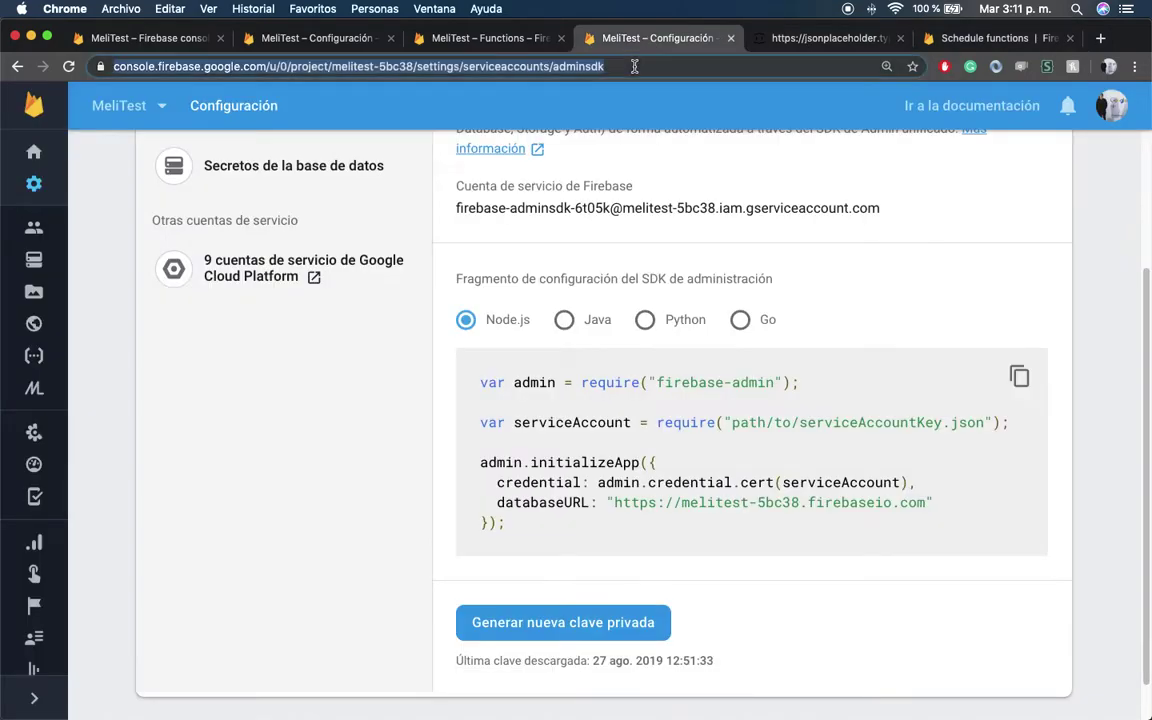
{"action": "key", "text": "super+v"}
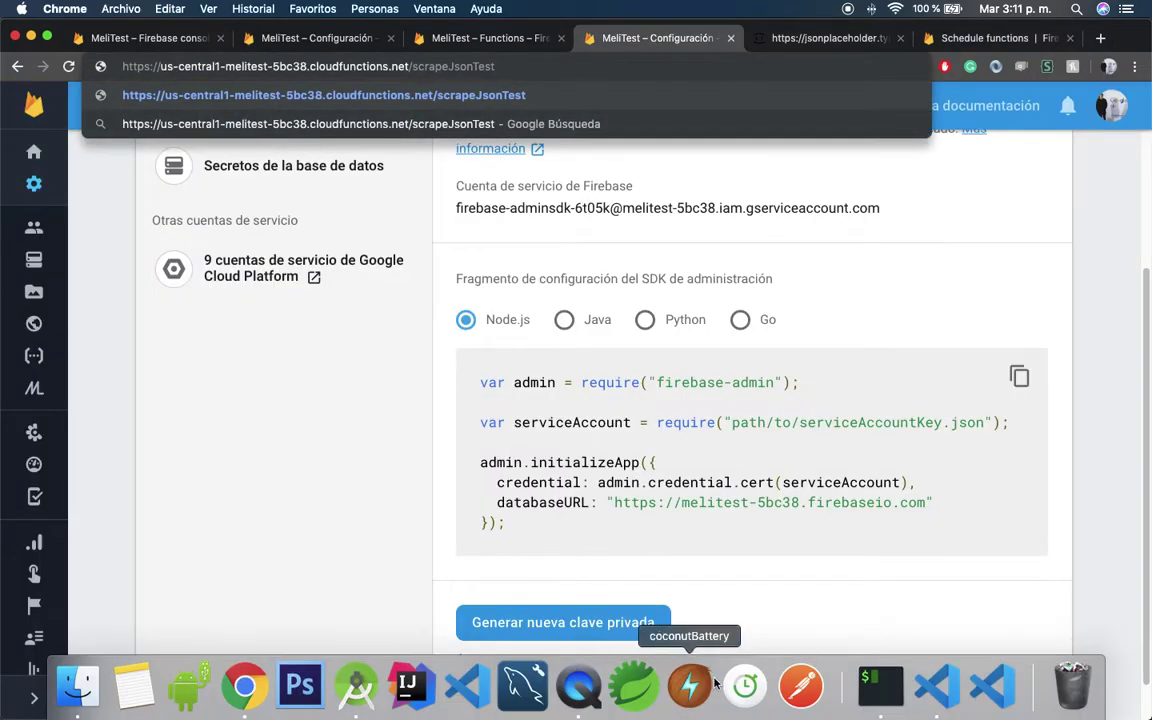
{"action": "left_click", "coordinate": [879, 686]}
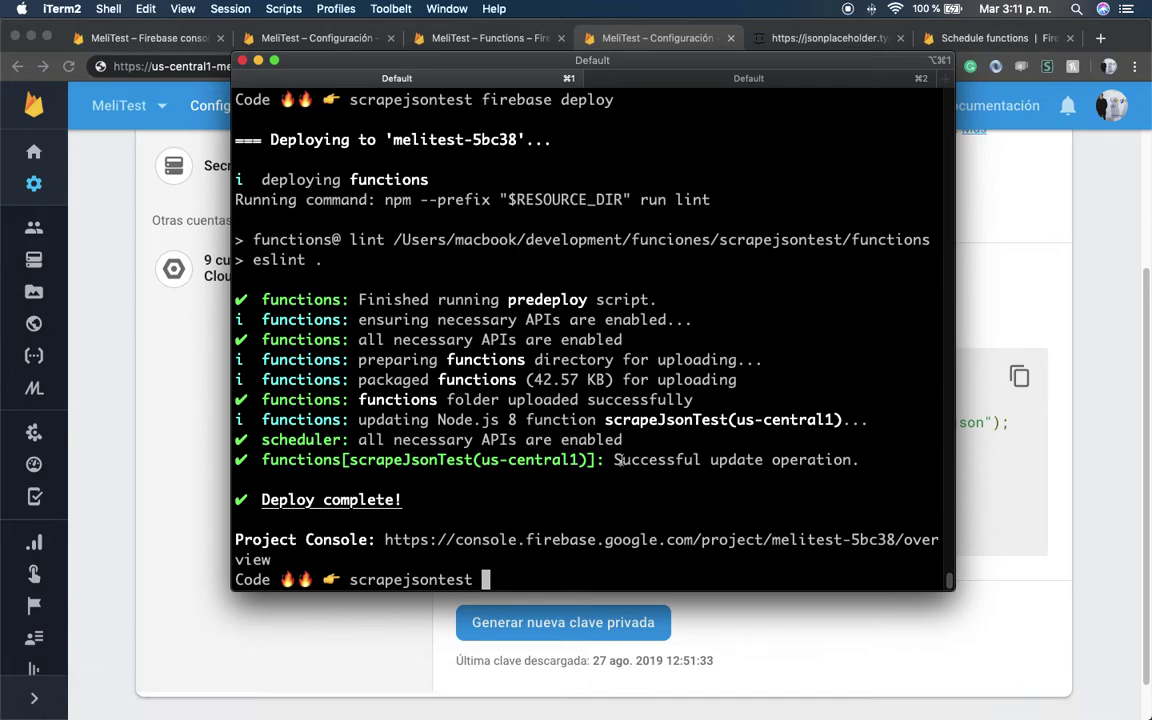
{"action": "left_click", "coordinate": [185, 475]}
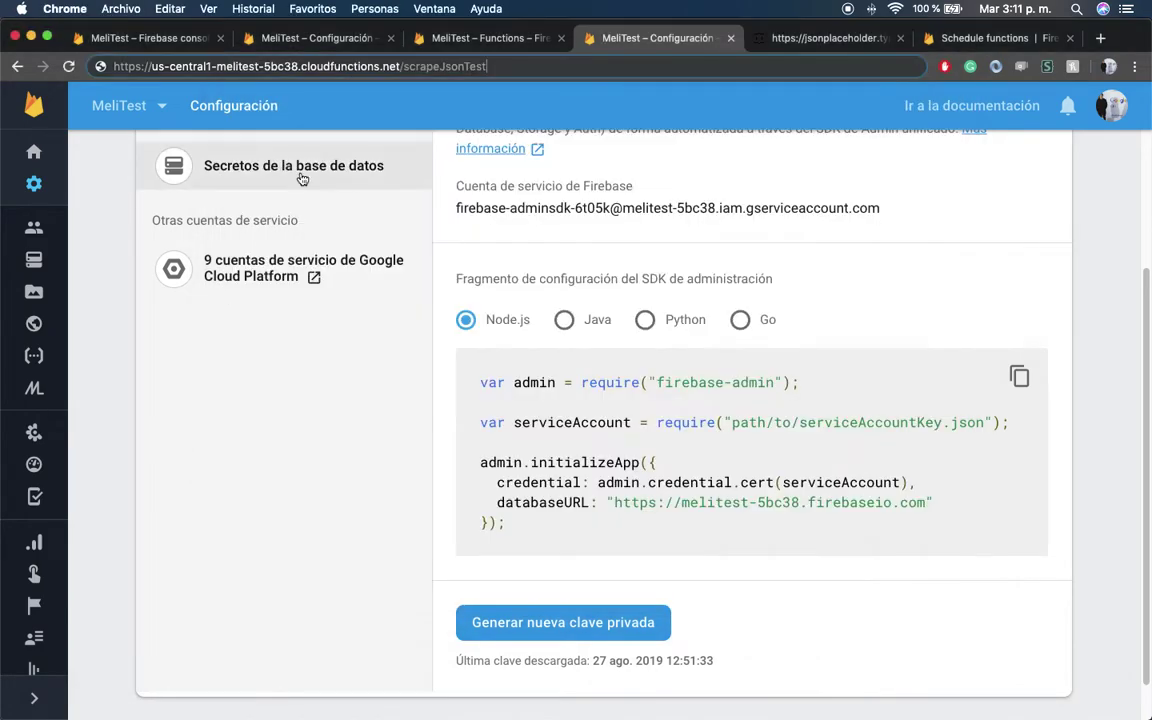
{"action": "key", "text": "Return"}
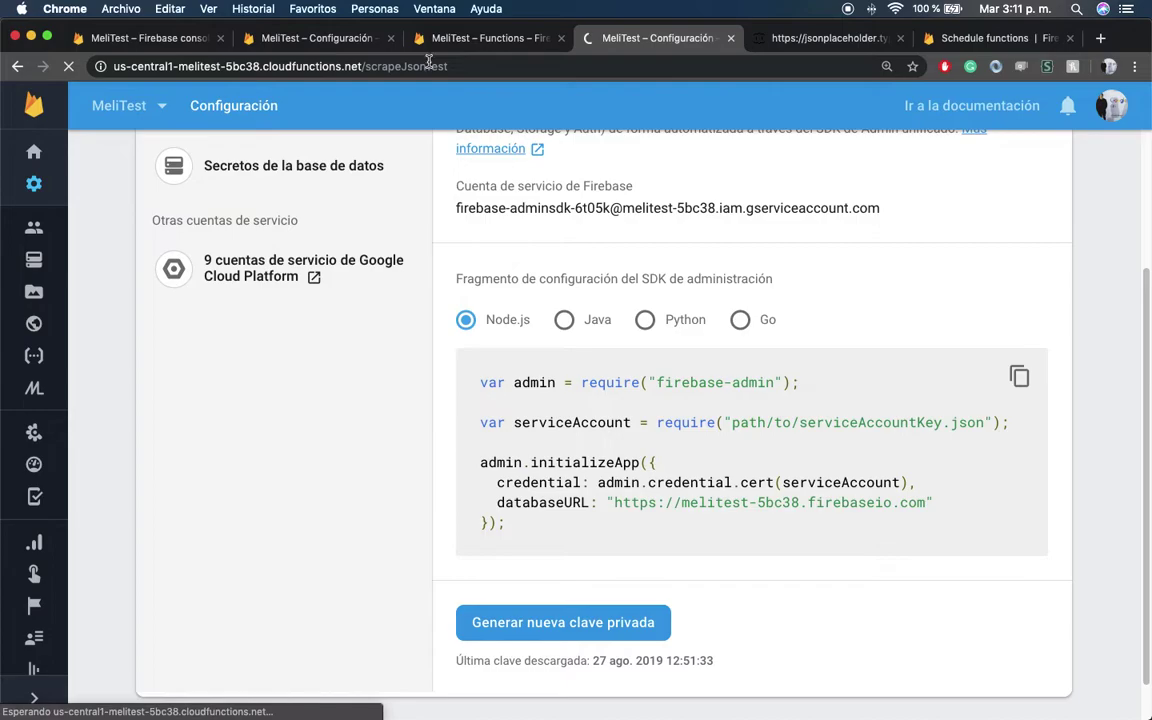
{"action": "key", "text": "ctrl+Right"}
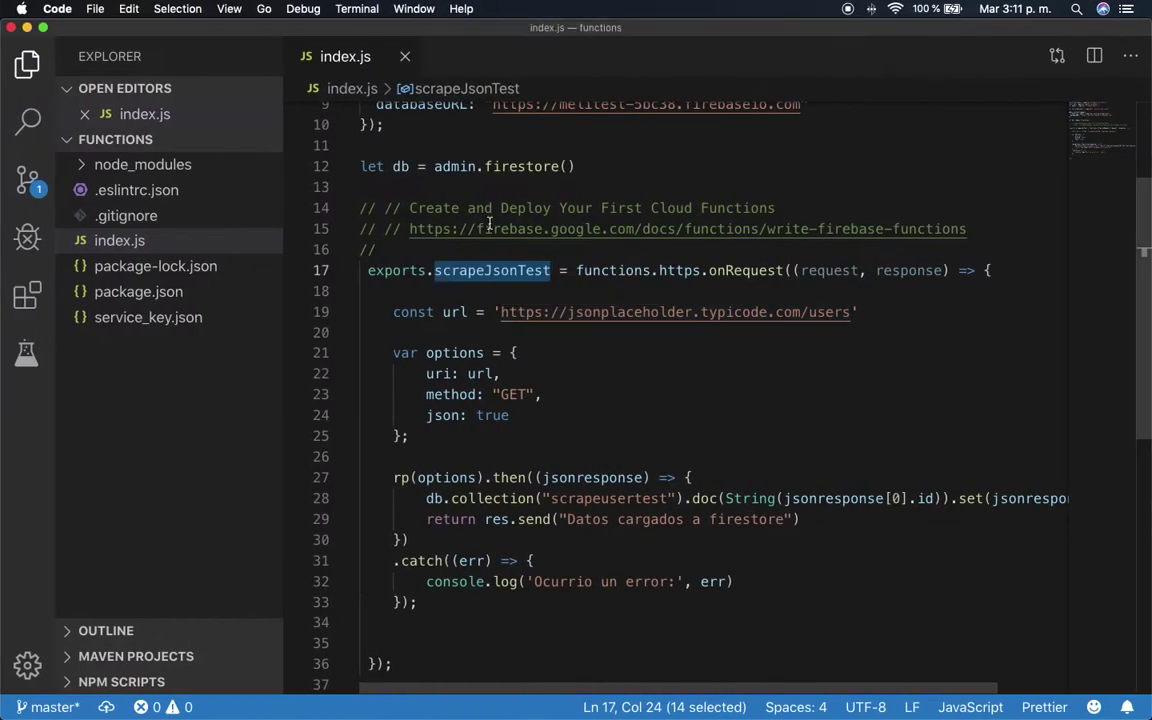
{"action": "key", "text": "ctrl+Left"}
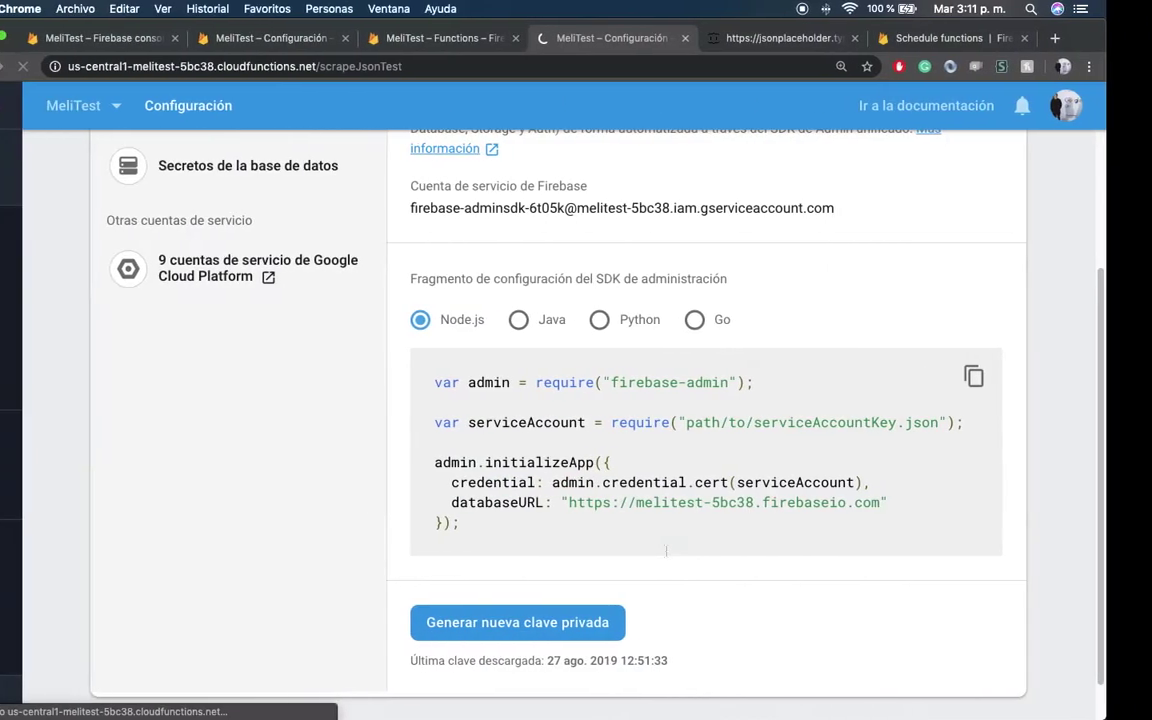
{"action": "key", "text": "ctrl+Right"}
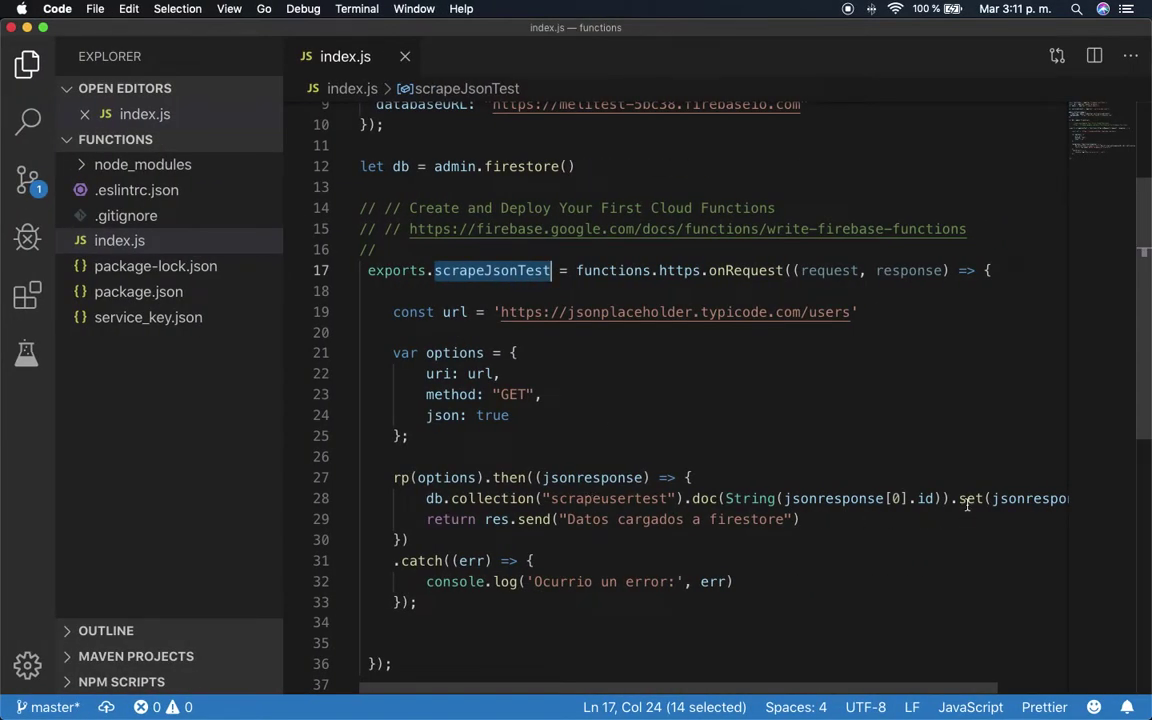
{"action": "left_click", "coordinate": [620, 479]}
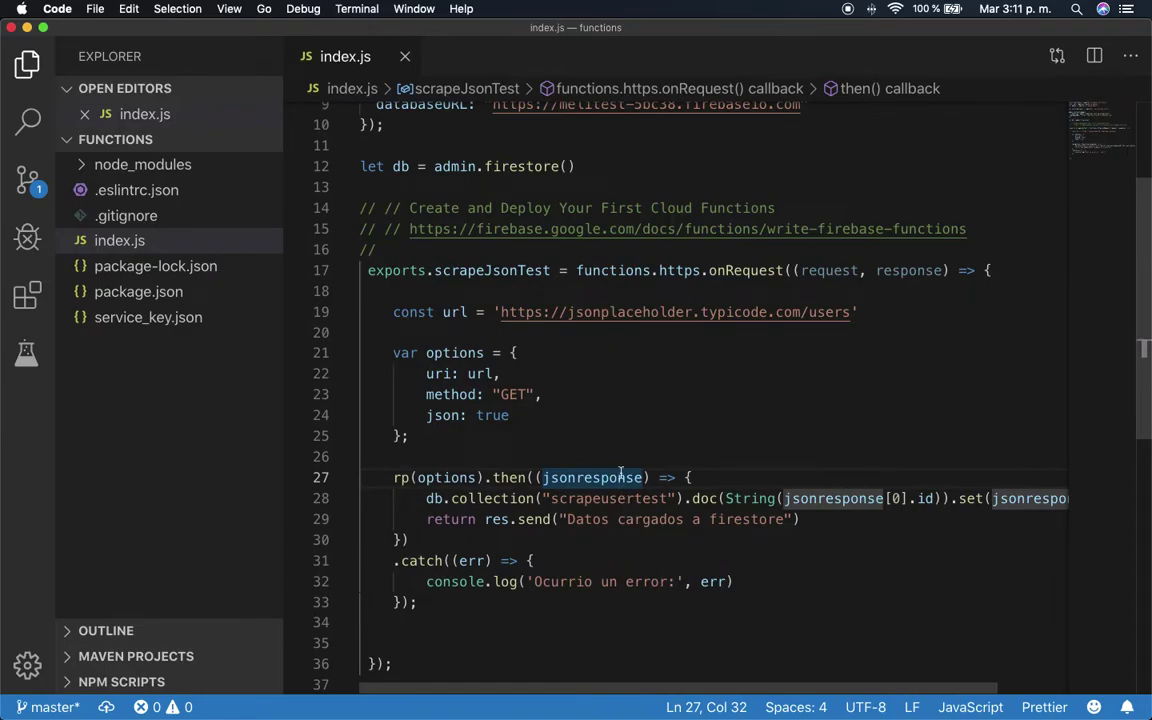
{"action": "key", "text": "super+Tab"}
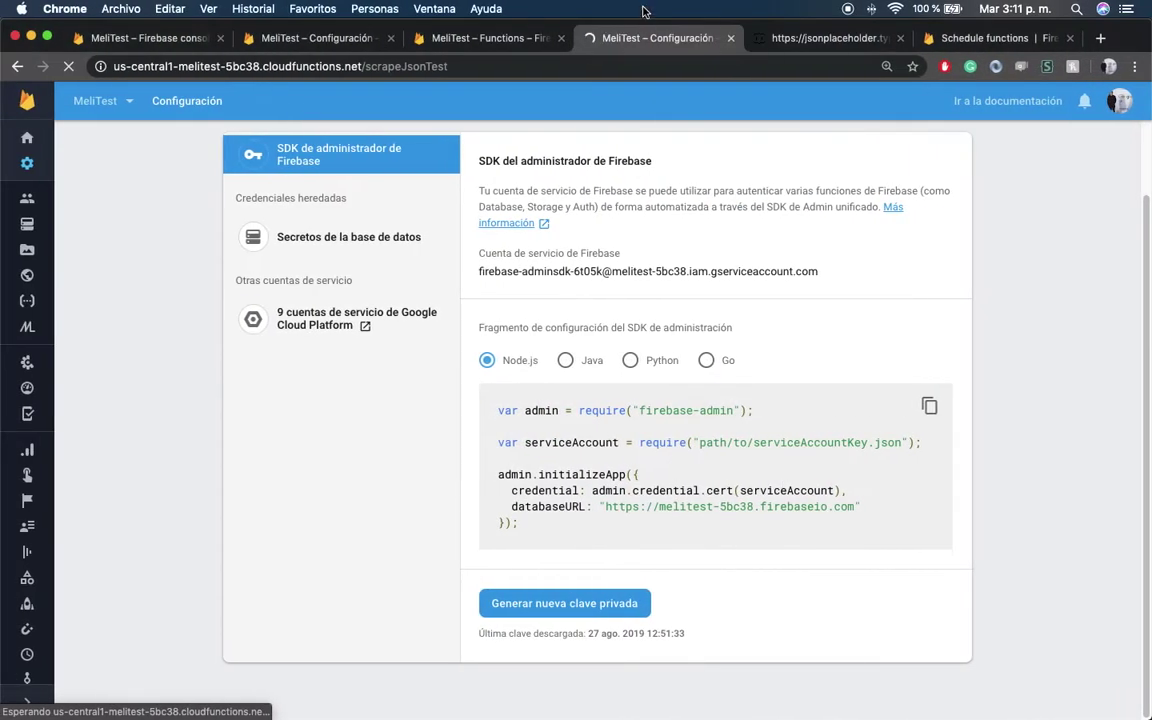
Copy the scrapeJsonTest trigger URL from the Functions list and call it again in another tab
{"action": "left_click", "coordinate": [828, 38]}
{"action": "left_click", "coordinate": [655, 38]}
{"action": "left_click", "coordinate": [315, 38]}
{"action": "left_click", "coordinate": [441, 40]}
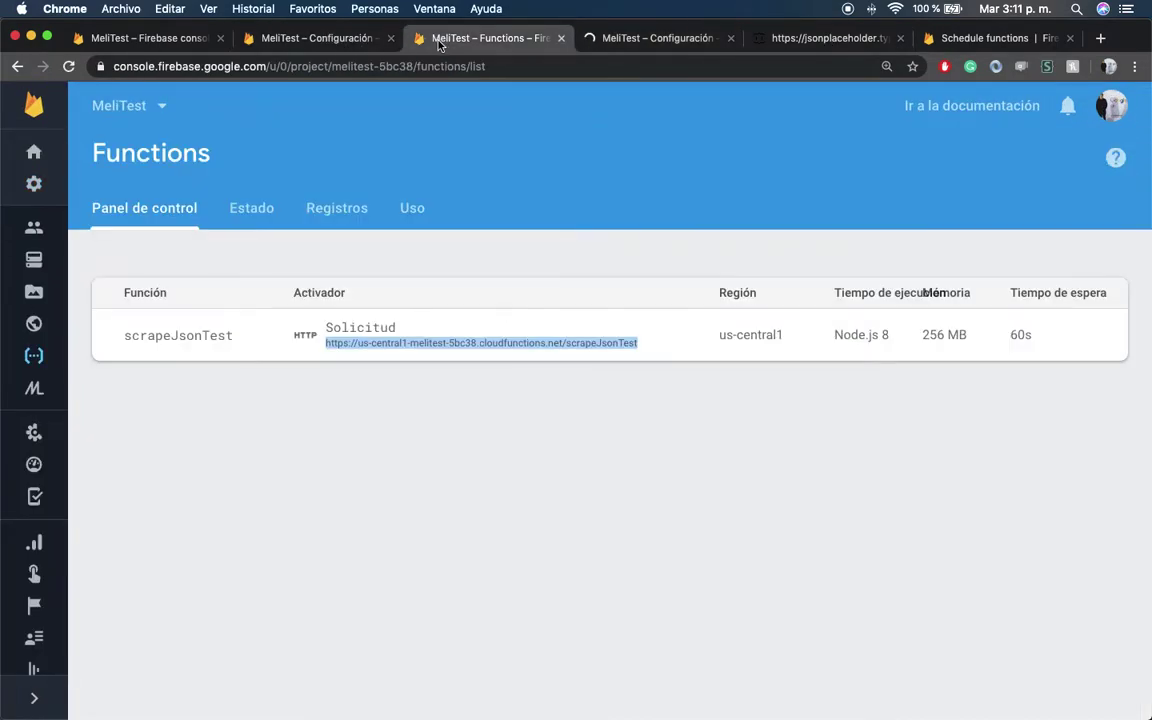
{"action": "left_click_drag", "start_coordinate": [326, 343], "coordinate": [640, 342]}
{"action": "key", "text": "super+c"}
{"action": "left_click", "coordinate": [655, 38]}
{"action": "left_click", "coordinate": [626, 66]}
{"action": "key", "text": "super+v"}
{"action": "key", "text": "Return"}
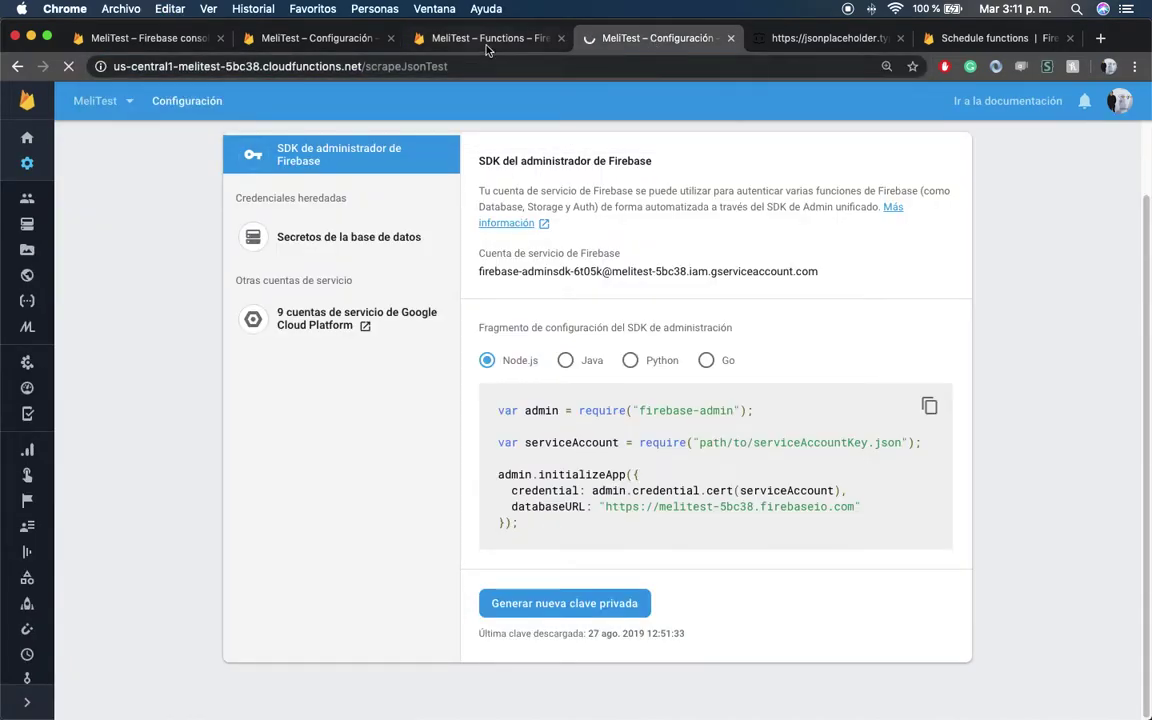
Open the function logs and expand the 'ReferenceError: res is not defined' entry
{"action": "left_click", "coordinate": [445, 40]}
{"action": "left_click", "coordinate": [341, 209]}
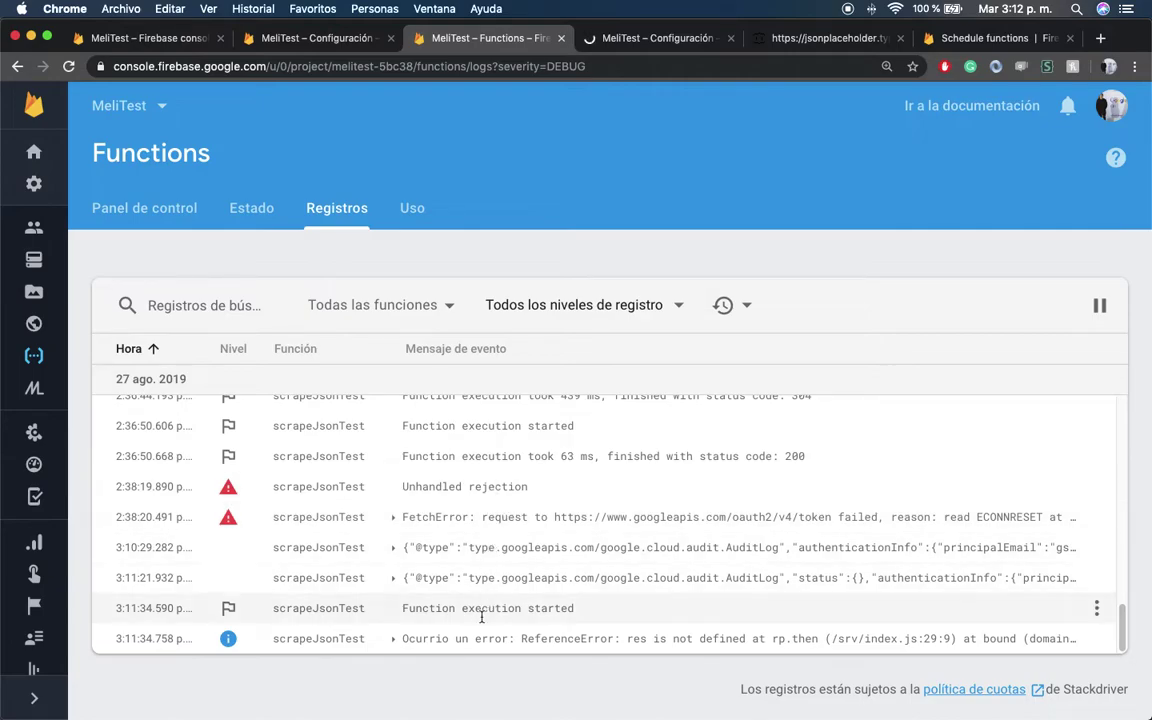
{"action": "left_click", "coordinate": [458, 640]}
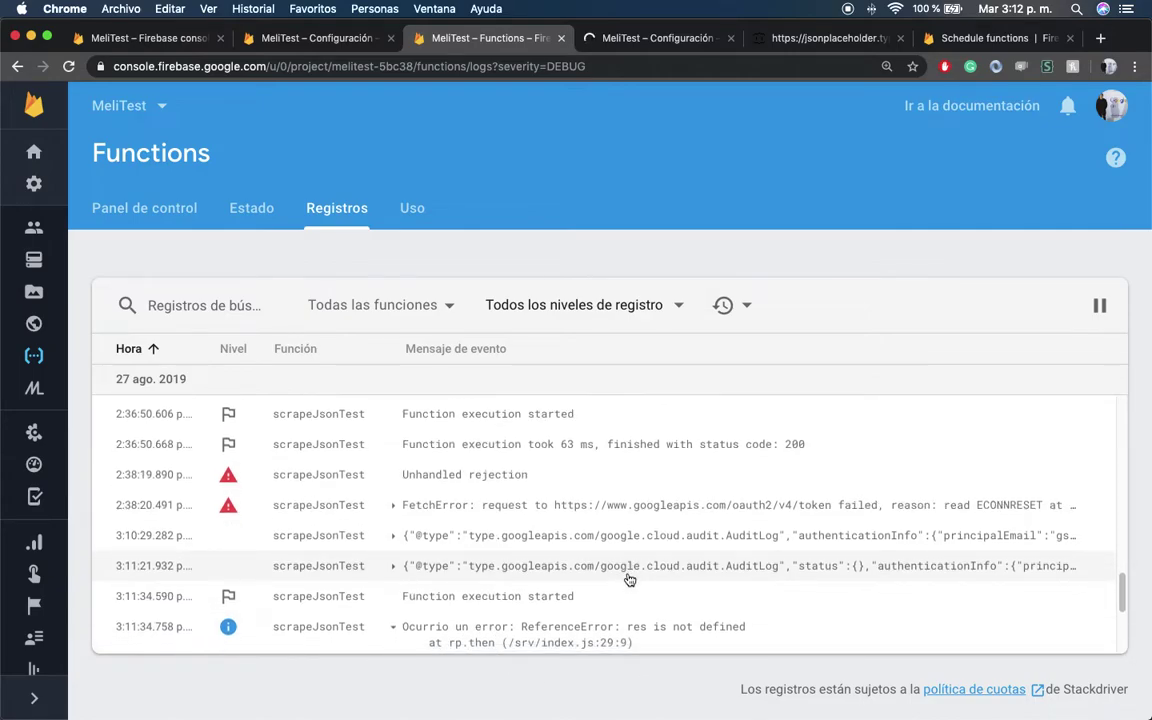
{"action": "scroll", "coordinate": [630, 580], "scroll_direction": "down", "scroll_amount": 1}
{"action": "left_click_drag", "start_coordinate": [628, 606], "coordinate": [756, 596]}
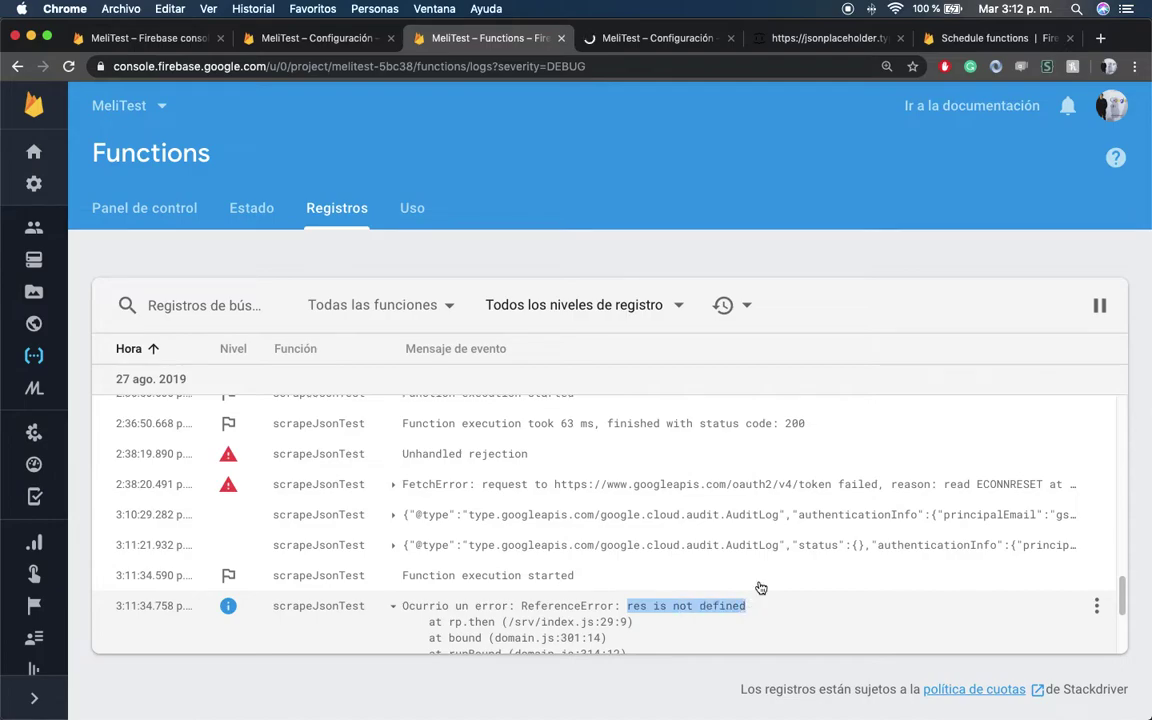
{"action": "key", "text": "super+Tab"}
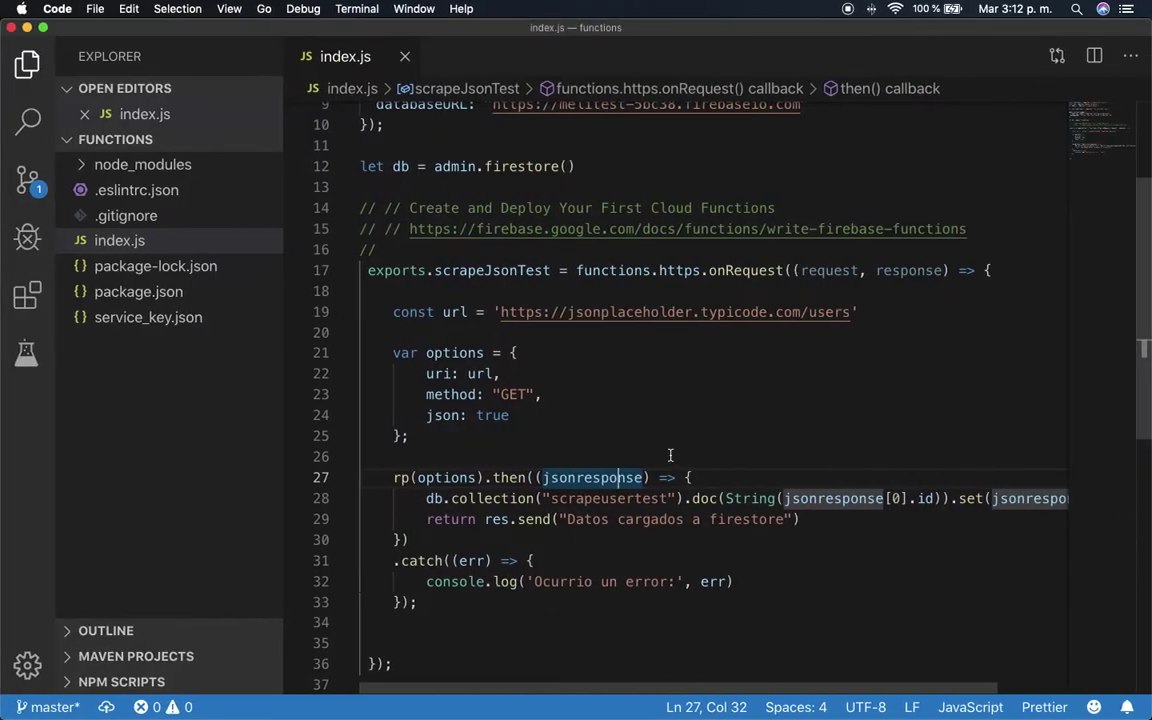
Replace res with response in the send call on line 29
{"action": "left_click", "coordinate": [500, 519]}
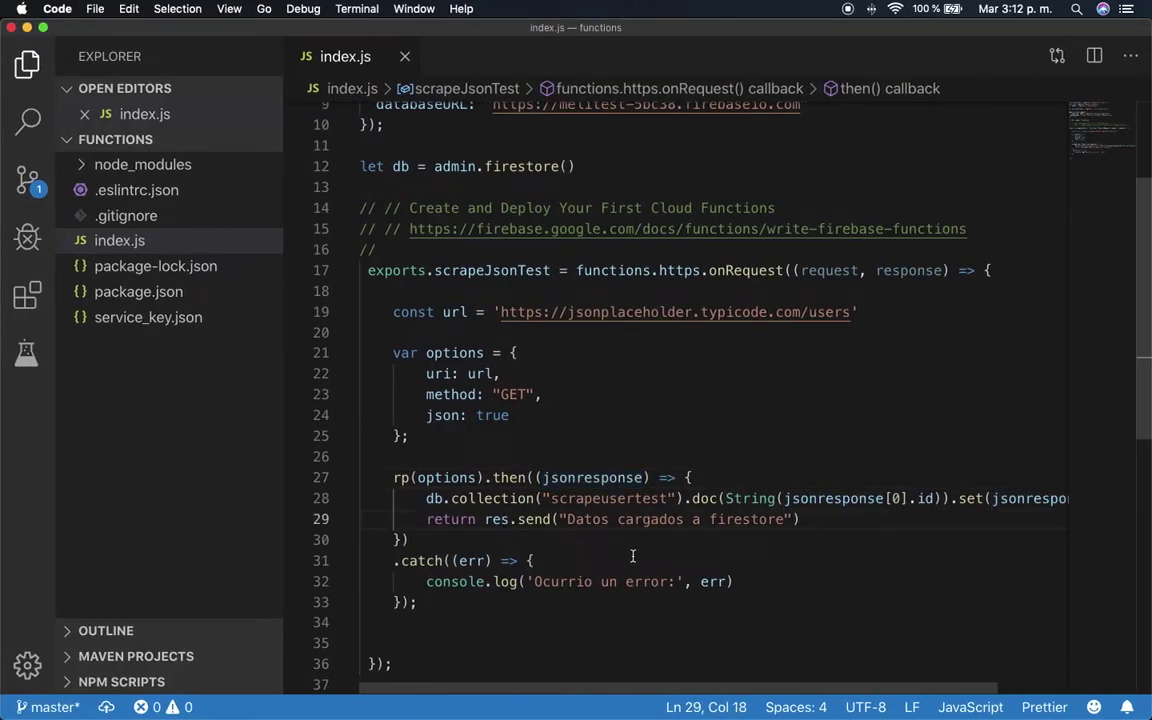
{"action": "left_click", "coordinate": [830, 250]}
{"action": "double_click", "coordinate": [909, 270]}
{"action": "left_click_drag", "start_coordinate": [508, 519], "coordinate": [485, 519]}
{"action": "key", "text": "ctrl+v"}
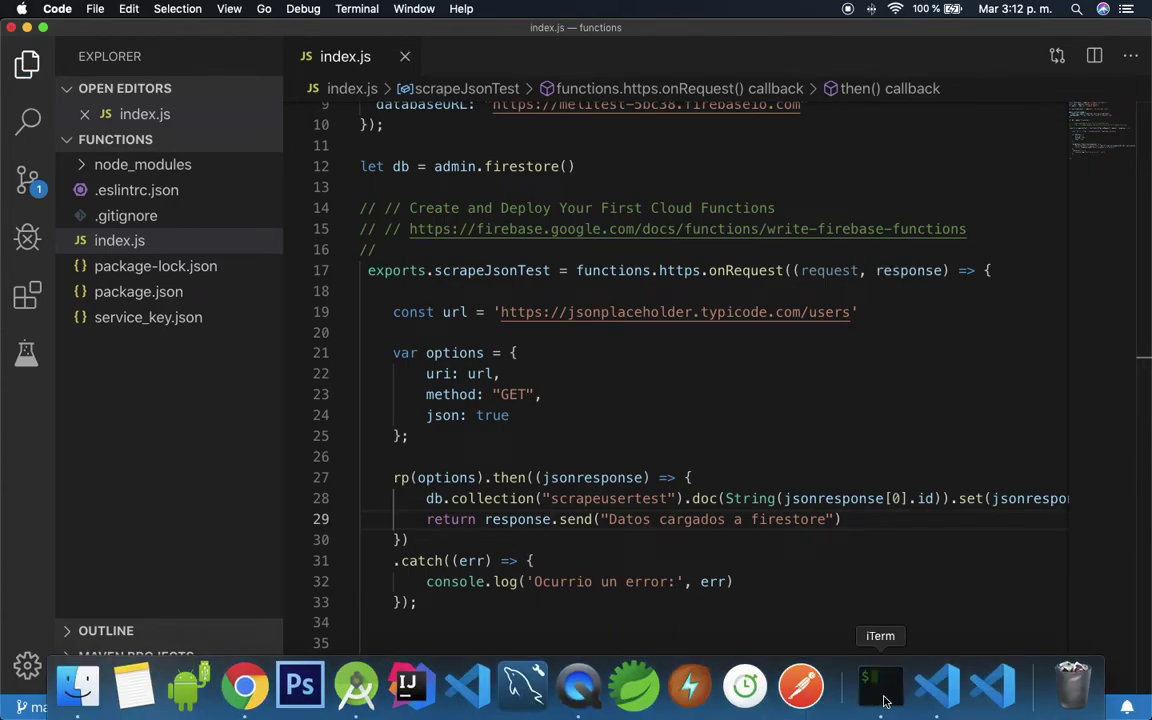
Rerun the previous firebase deploy command and open the Firestore database page
{"action": "left_click", "coordinate": [879, 684]}
{"action": "key", "text": "Up"}
{"action": "key", "text": "Return"}
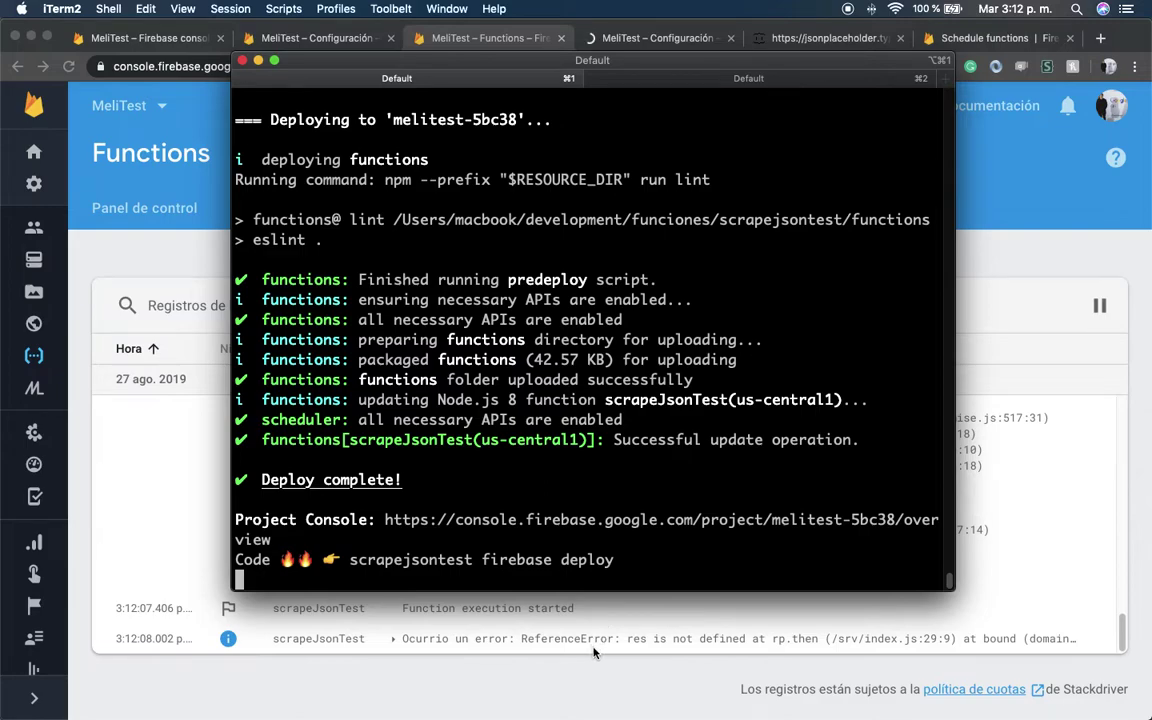
{"action": "left_click", "coordinate": [556, 687]}
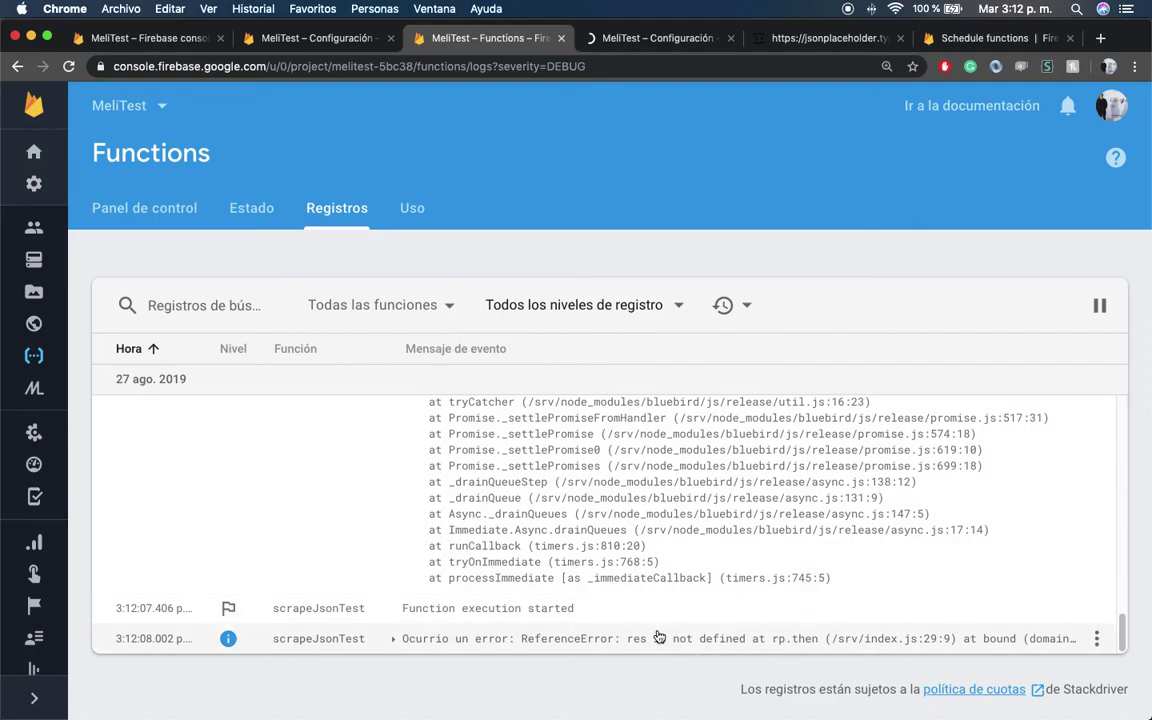
{"action": "left_click", "coordinate": [160, 48]}
{"action": "left_click", "coordinate": [176, 332]}
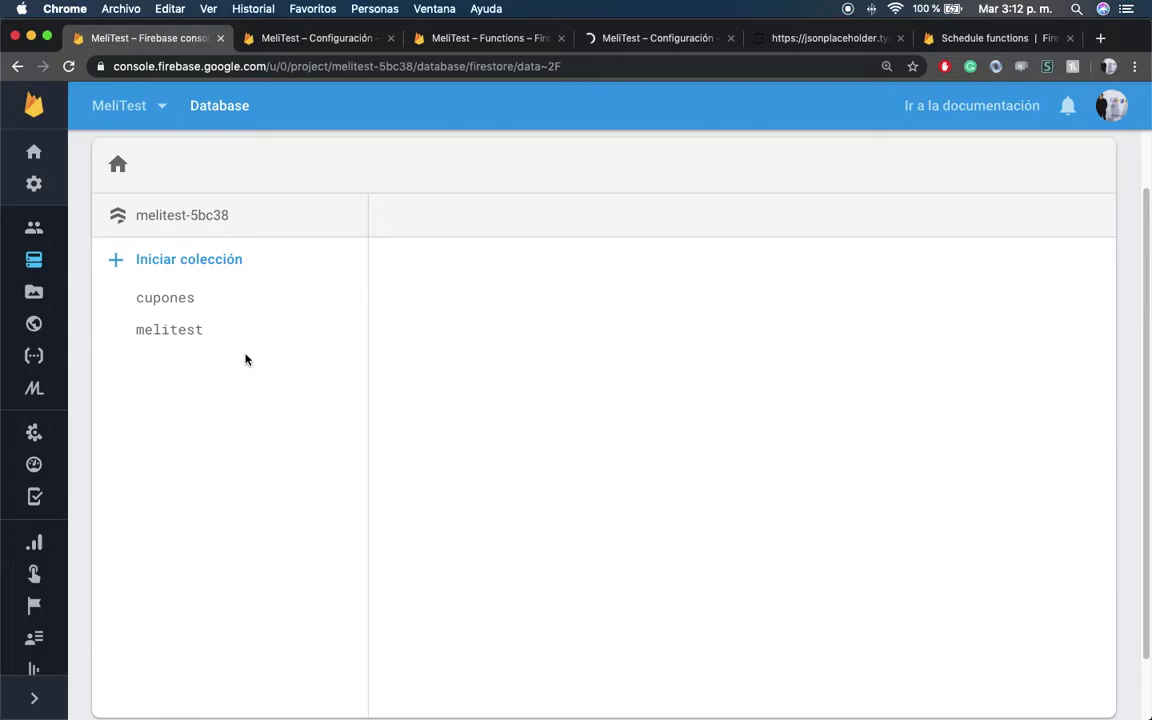
Review the scrapeJsonTest function in index.js, then return to the Firestore data showing cupones and melitest
{"action": "key", "text": "super+Tab"}
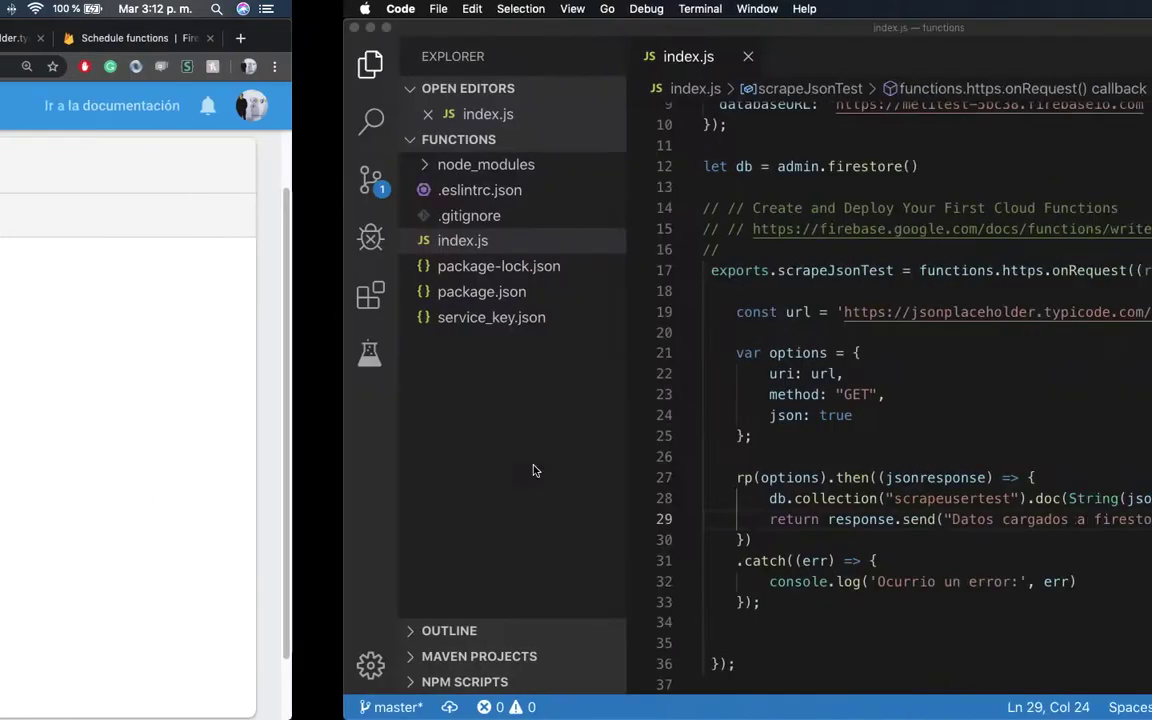
{"action": "scroll", "coordinate": [597, 560], "scroll_direction": "down", "scroll_amount": 3}
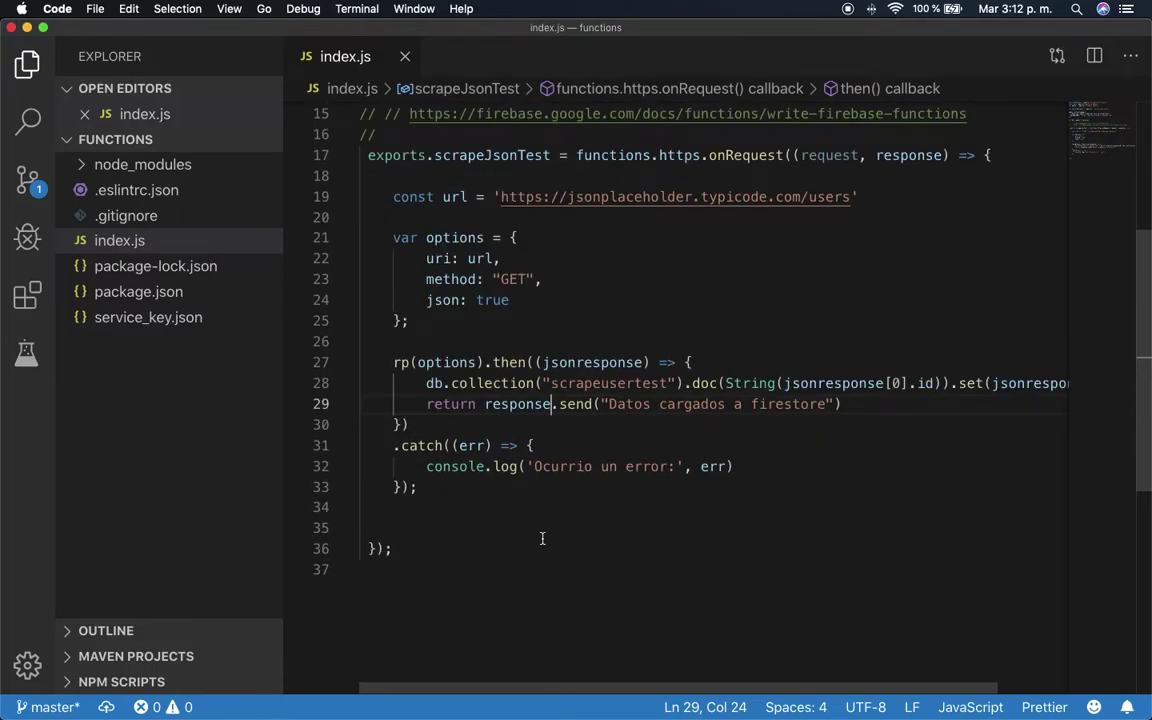
{"action": "key", "text": "super+Tab"}
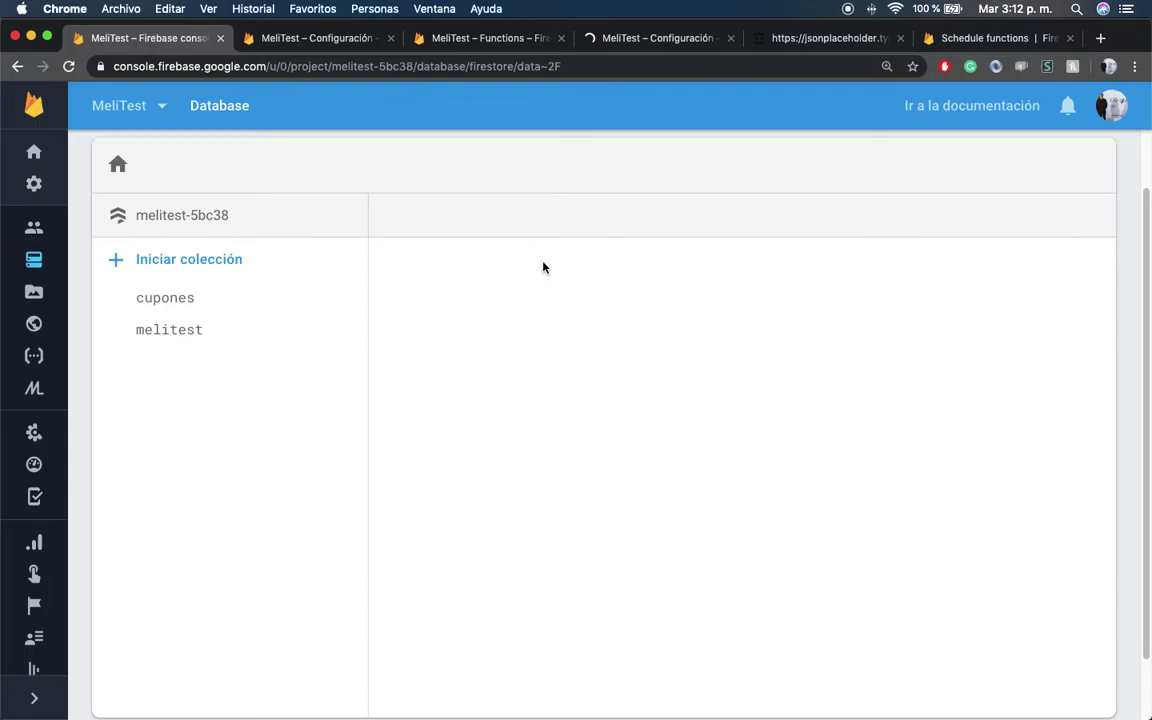
{"action": "mouse_move", "coordinate": [800, 700]}
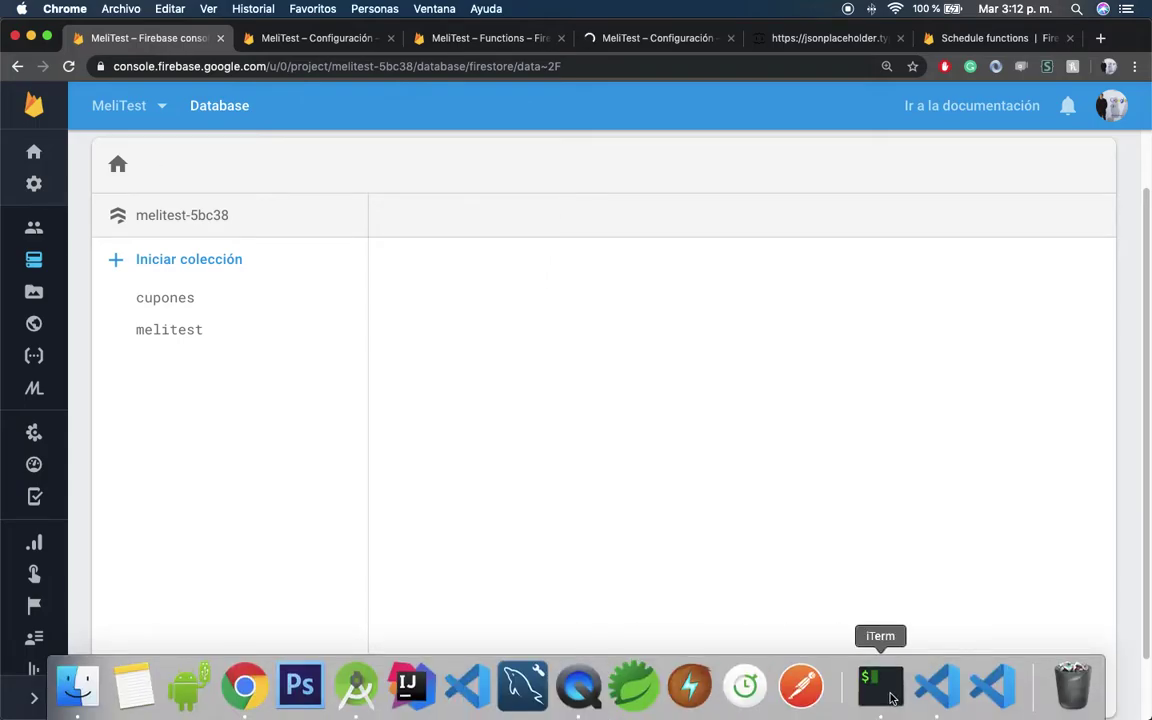
{"action": "key", "text": "super+Tab"}
{"action": "scroll", "coordinate": [496, 360], "scroll_direction": "up", "scroll_amount": 5}
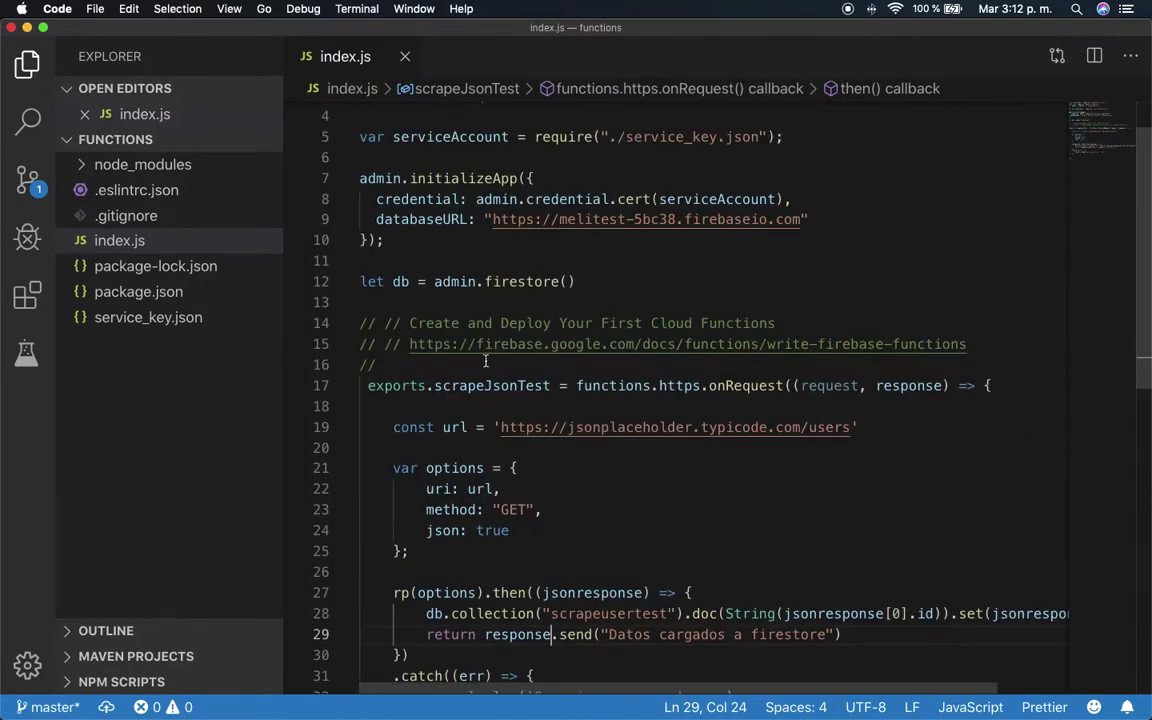
{"action": "scroll", "coordinate": [496, 360], "scroll_direction": "down", "scroll_amount": 4}
{"action": "left_click_drag", "start_coordinate": [365, 157], "coordinate": [935, 570]}
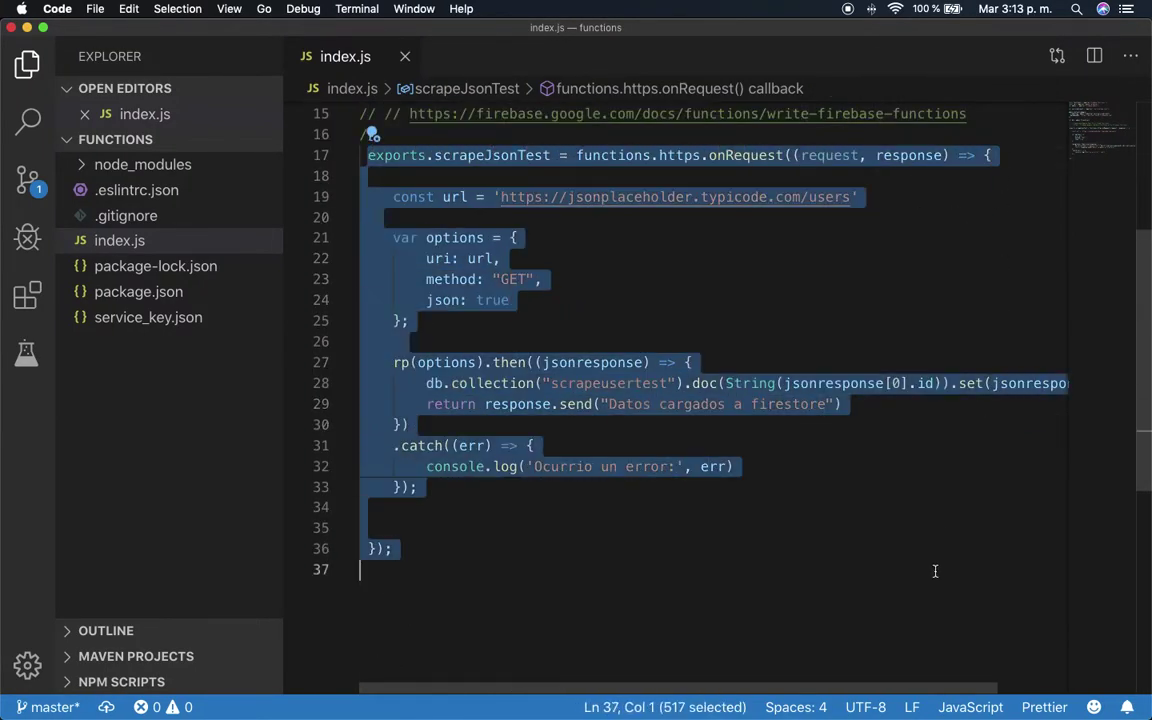
{"action": "left_click", "coordinate": [726, 294]}
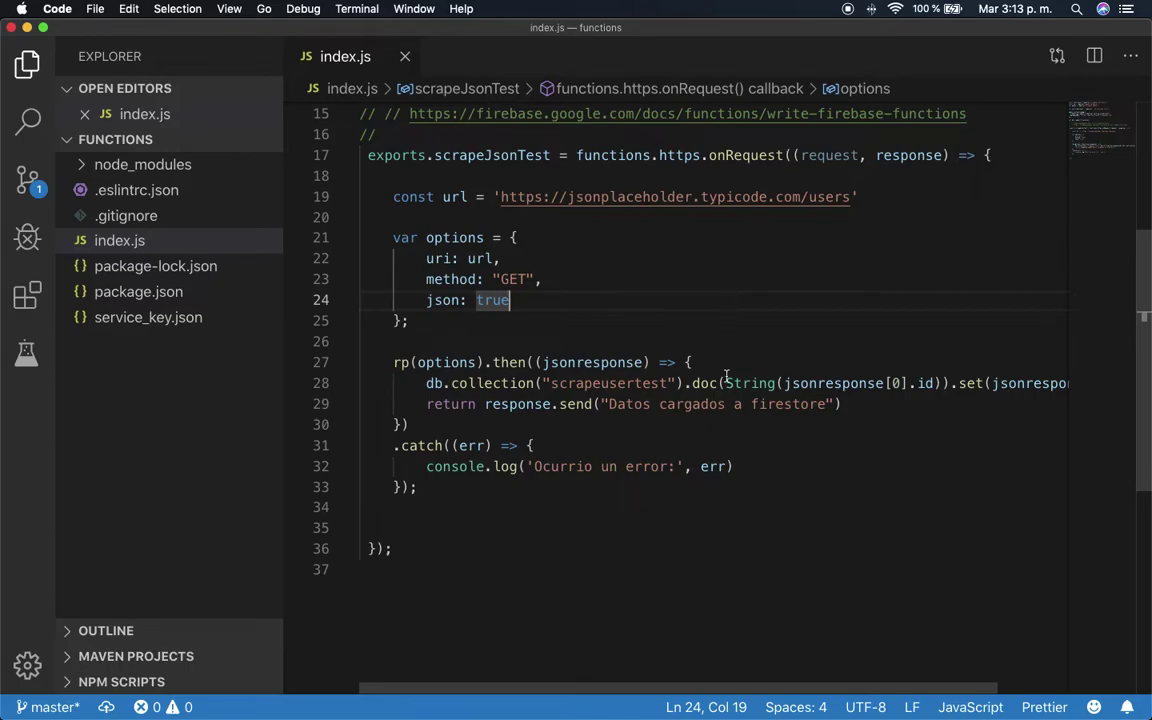
{"action": "key", "text": "super+Tab"}
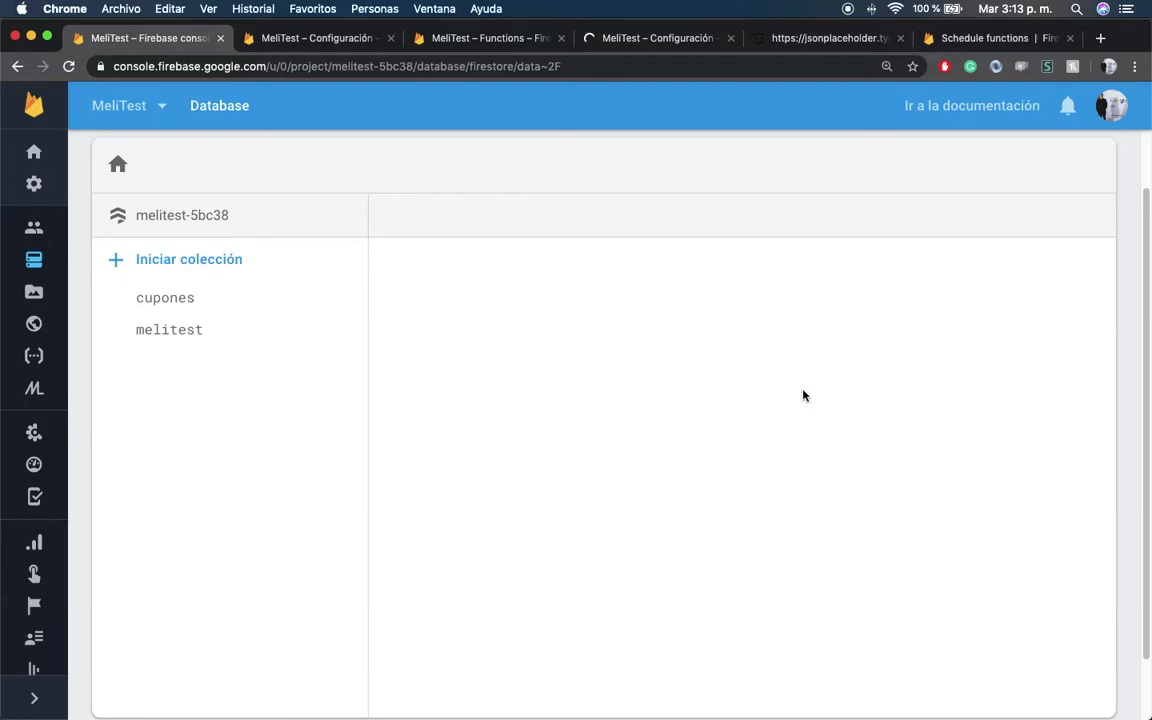
Monitor the scrapeJsonTest deploy in iTerm while reading the every-5-minutes scheduled function example
{"action": "left_click", "coordinate": [879, 677]}
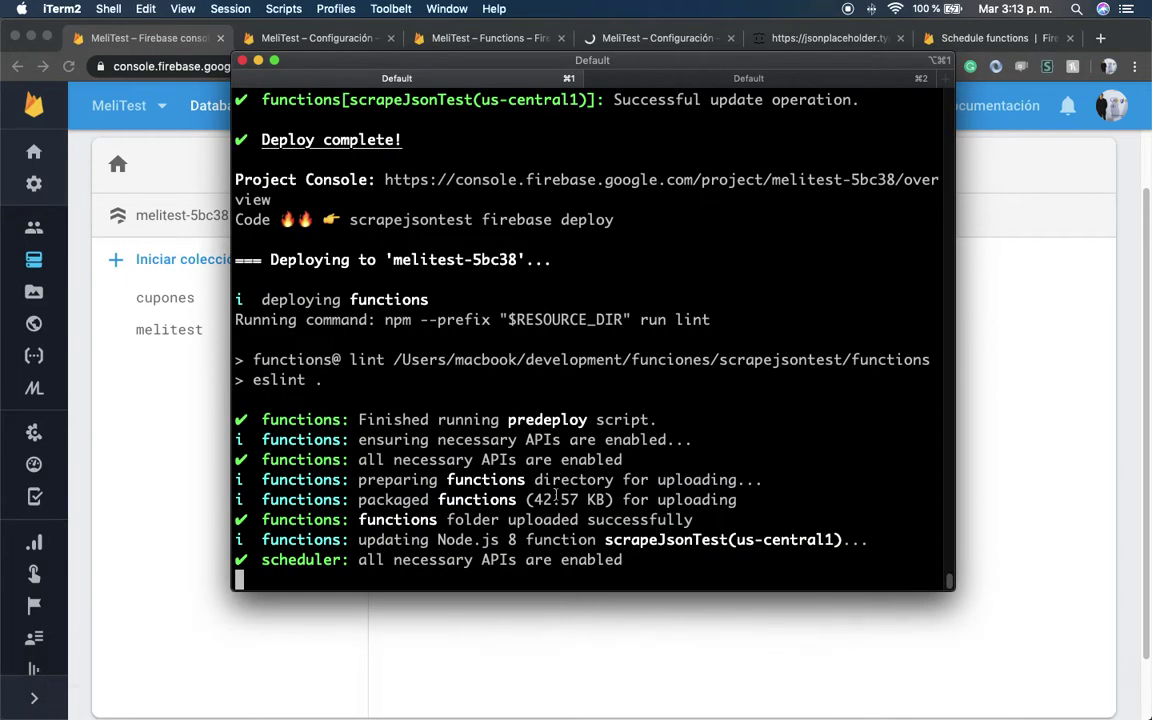
{"action": "left_click", "coordinate": [195, 602]}
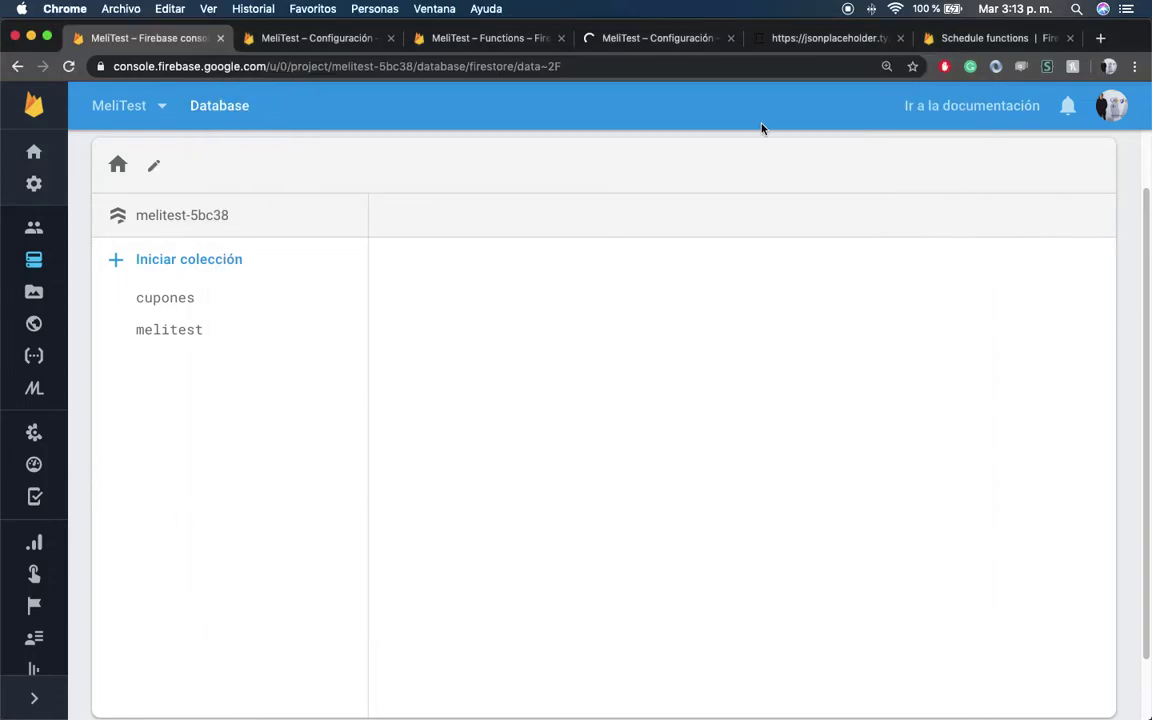
{"action": "left_click", "coordinate": [995, 38]}
{"action": "left_click_drag", "start_coordinate": [335, 470], "coordinate": [266, 404]}
{"action": "left_click", "coordinate": [559, 437]}
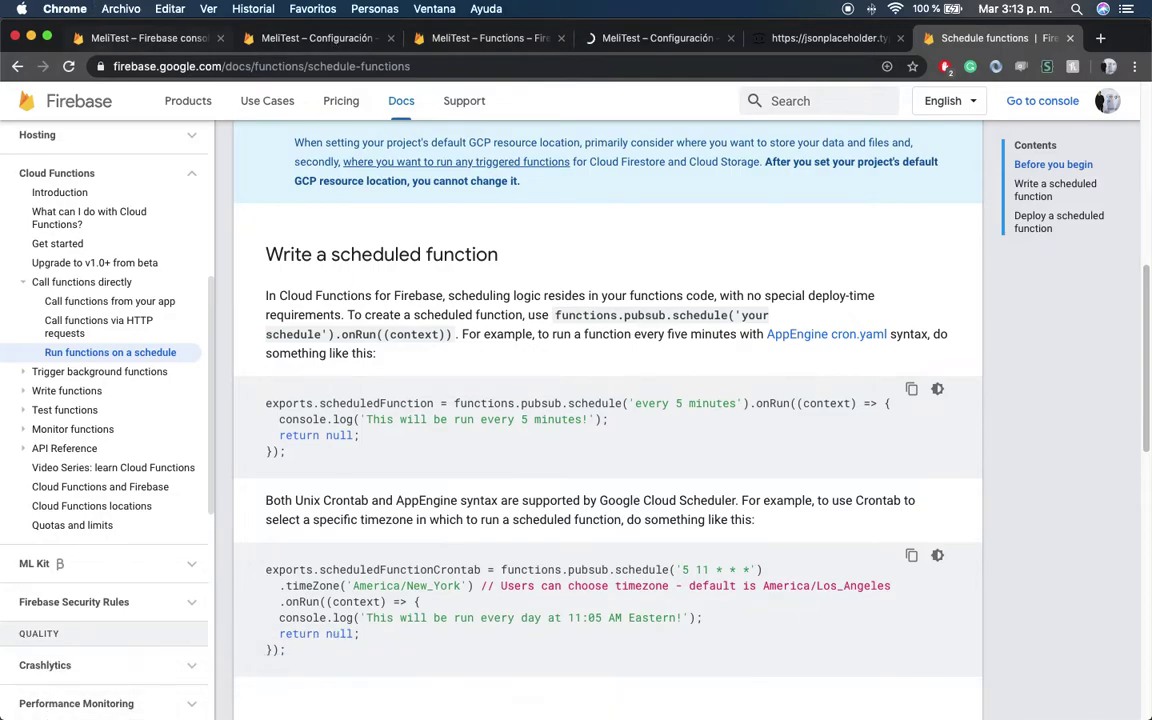
{"action": "mouse_move", "coordinate": [600, 714]}
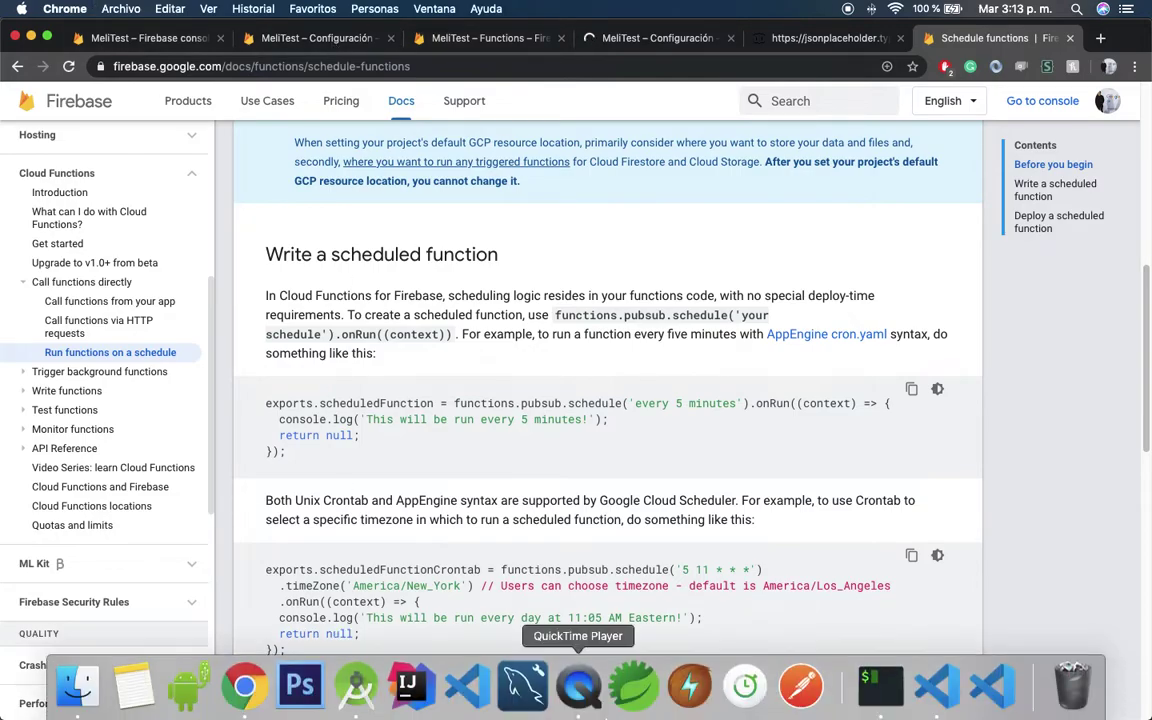
{"action": "left_click", "coordinate": [881, 686]}
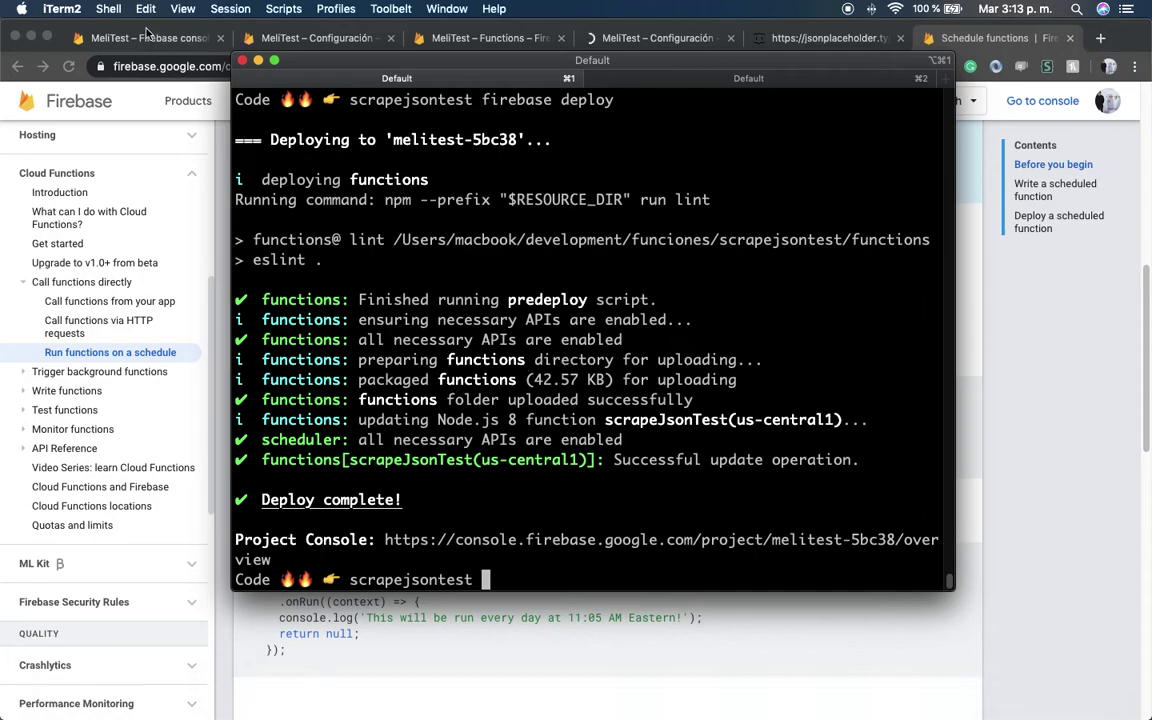
{"action": "left_click", "coordinate": [655, 38]}
Stop the pending function load and clear the mistakenly typed 'response' from the address bar
{"action": "left_click", "coordinate": [62, 66]}
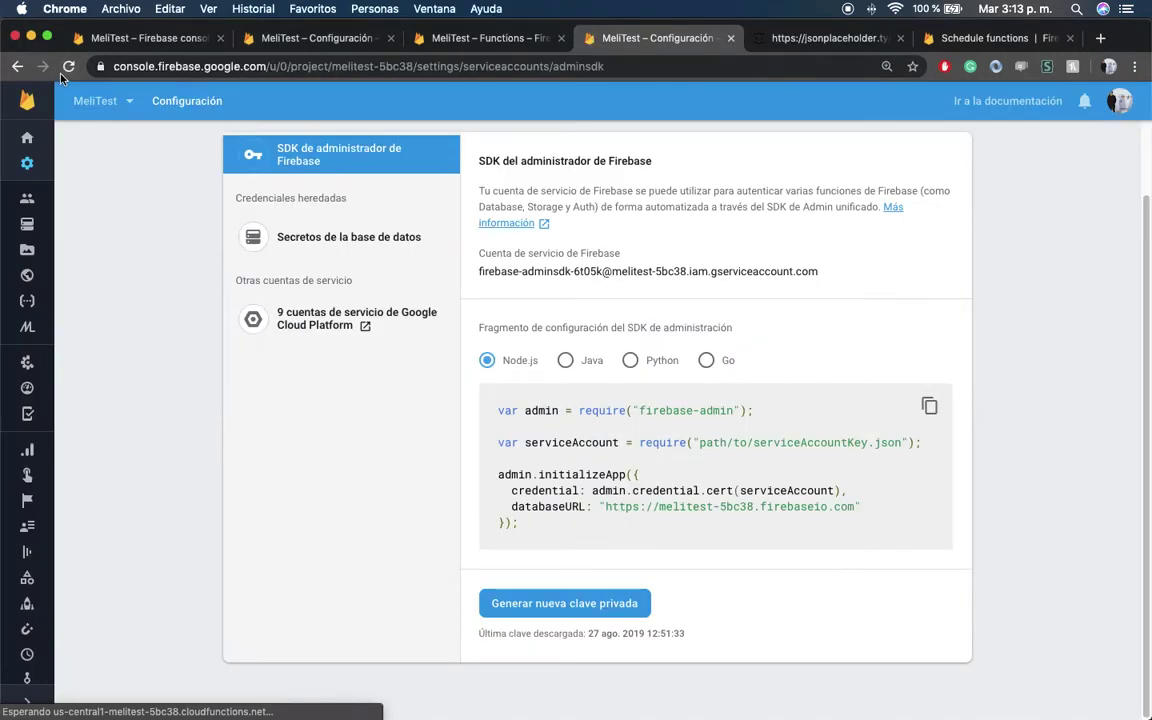
{"action": "left_click", "coordinate": [200, 68]}
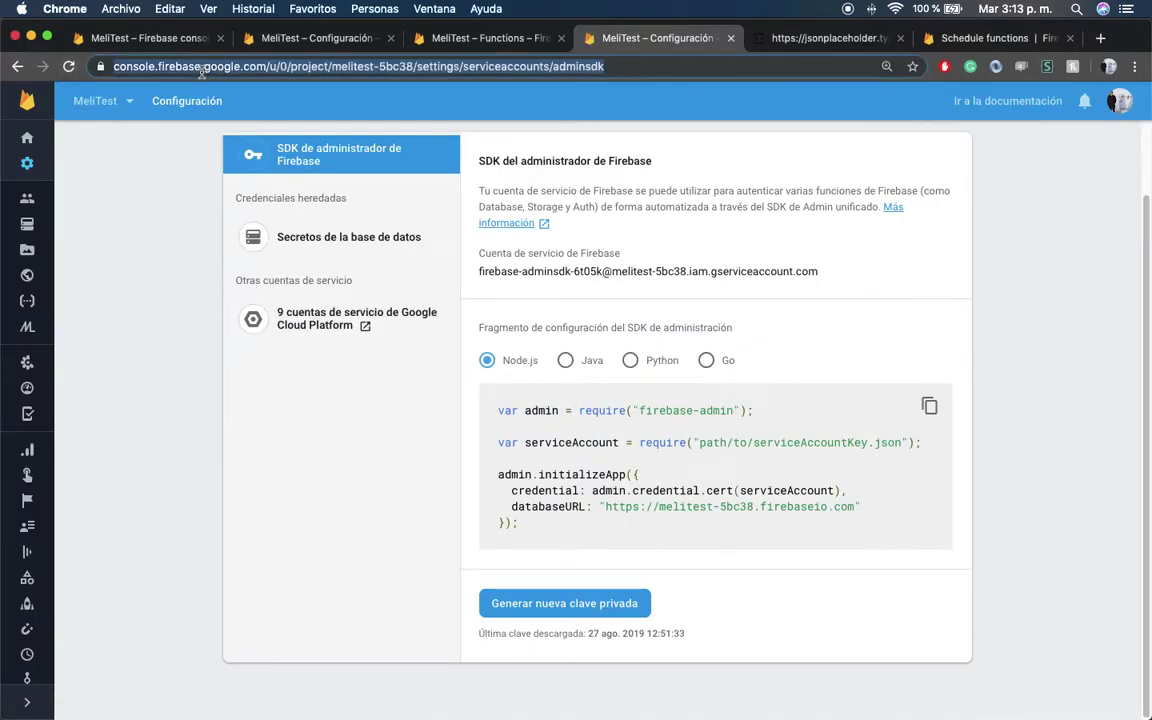
{"action": "type", "text": "response"}
{"action": "key", "text": "super+a"}
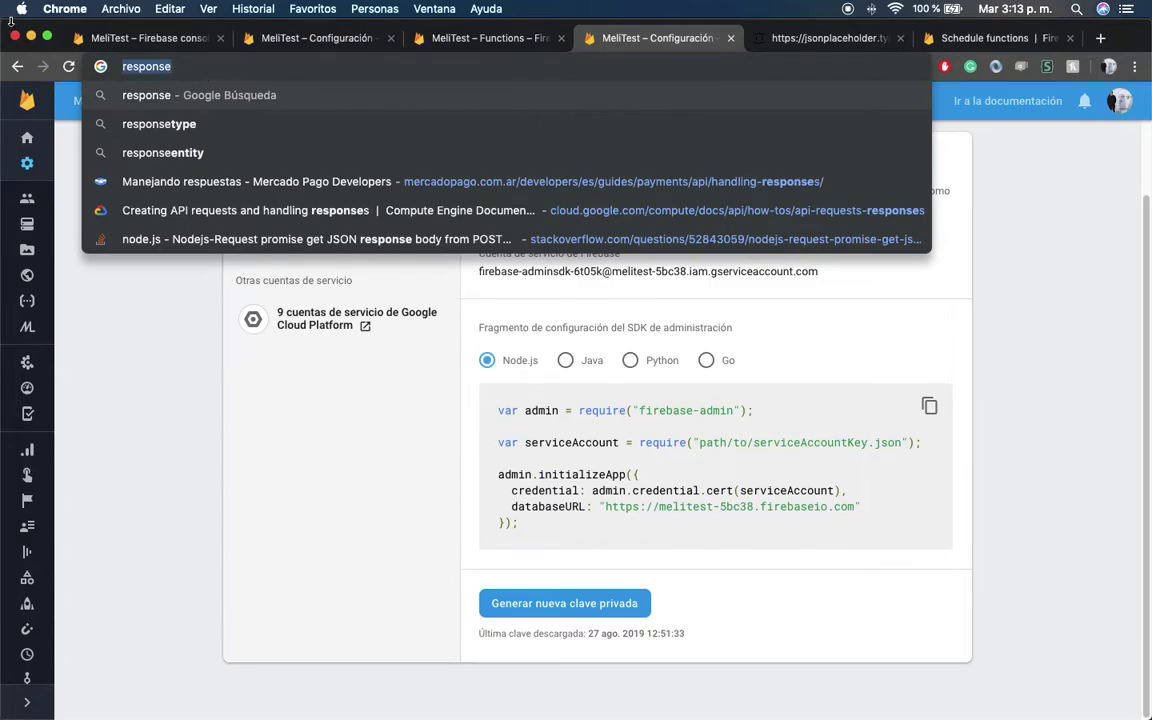
{"action": "key", "text": "BackSpace"}
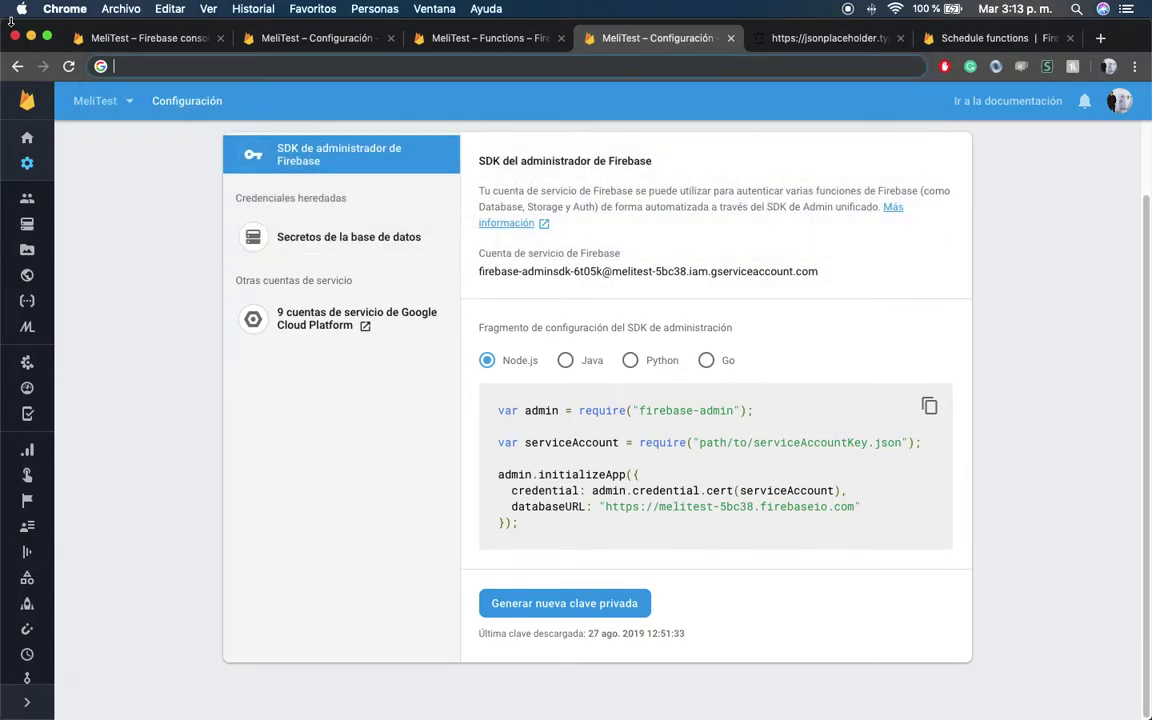
Open the Functions list and select the scrapeJsonTest trigger URL
{"action": "left_click", "coordinate": [469, 41]}
{"action": "left_click", "coordinate": [329, 45]}
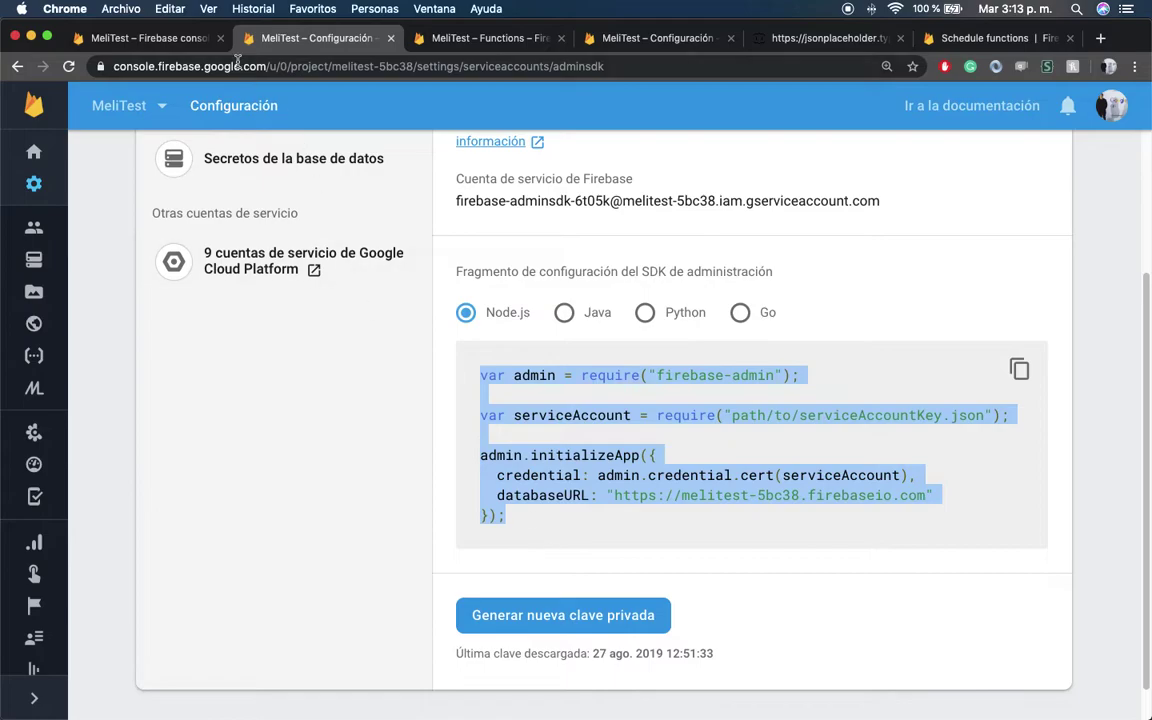
{"action": "left_click", "coordinate": [430, 38]}
{"action": "left_click", "coordinate": [160, 210]}
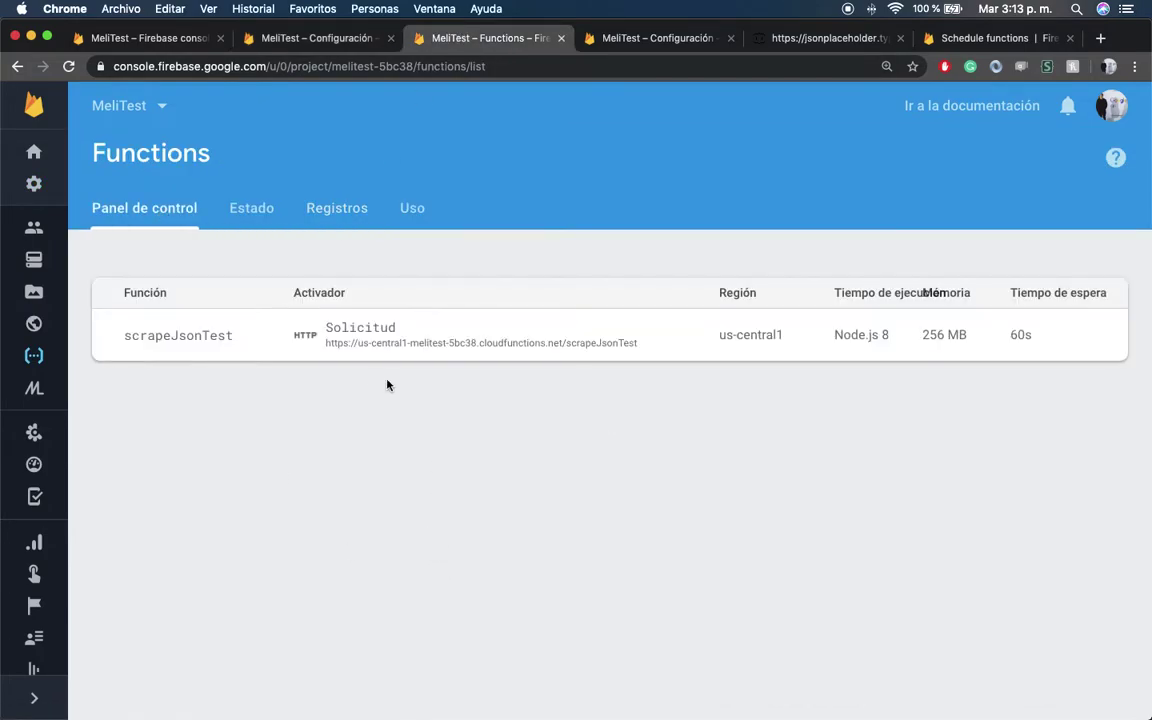
{"action": "left_click_drag", "start_coordinate": [326, 343], "coordinate": [668, 347]}
{"action": "key", "text": "super+c"}
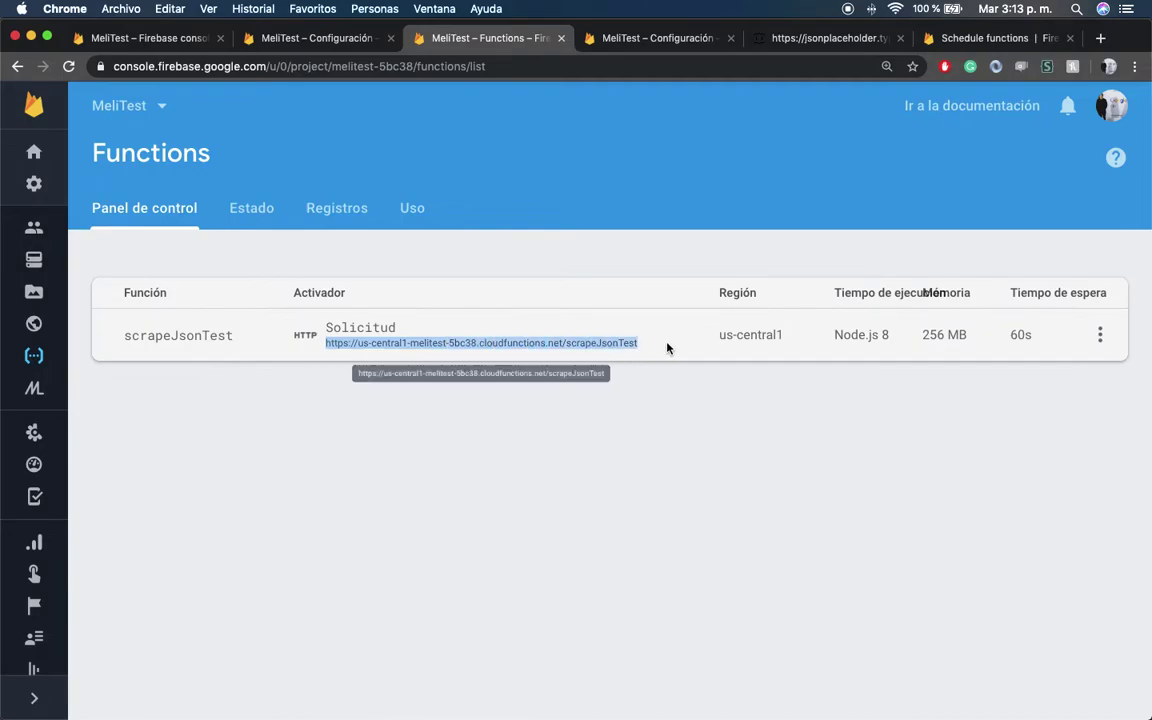
Load the trigger URL in a spare tab, then reload Firestore to reveal scrapeusertest
{"action": "left_click", "coordinate": [668, 40]}
{"action": "key", "text": "super+v"}
{"action": "key", "text": "Return"}
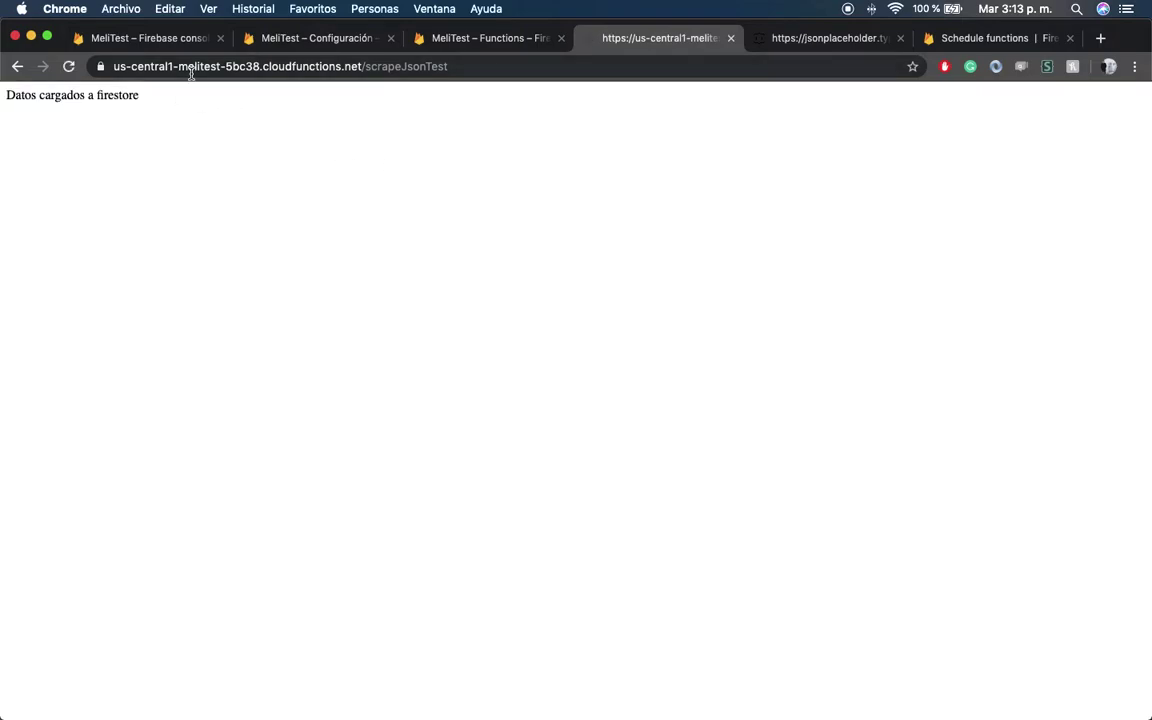
{"action": "left_click", "coordinate": [145, 42]}
{"action": "key", "text": "super+r"}
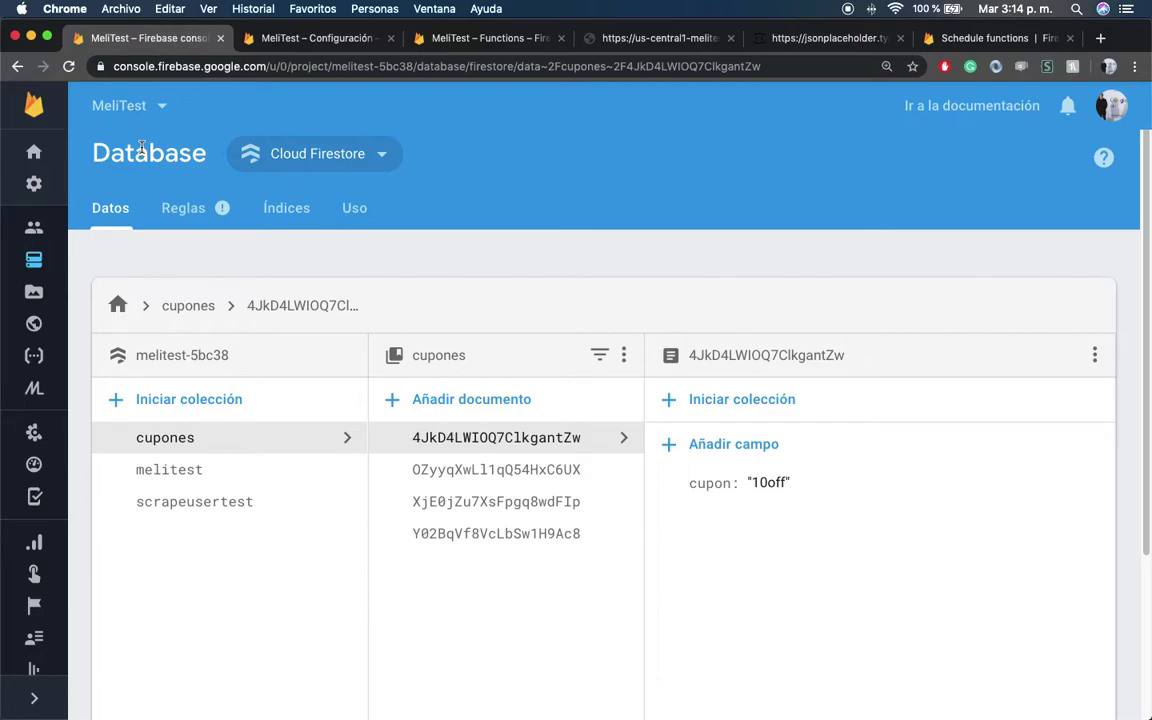
Open scrapeusertest document 1 in the Firebase console and scroll through its stored user fields
{"action": "left_click", "coordinate": [210, 512]}
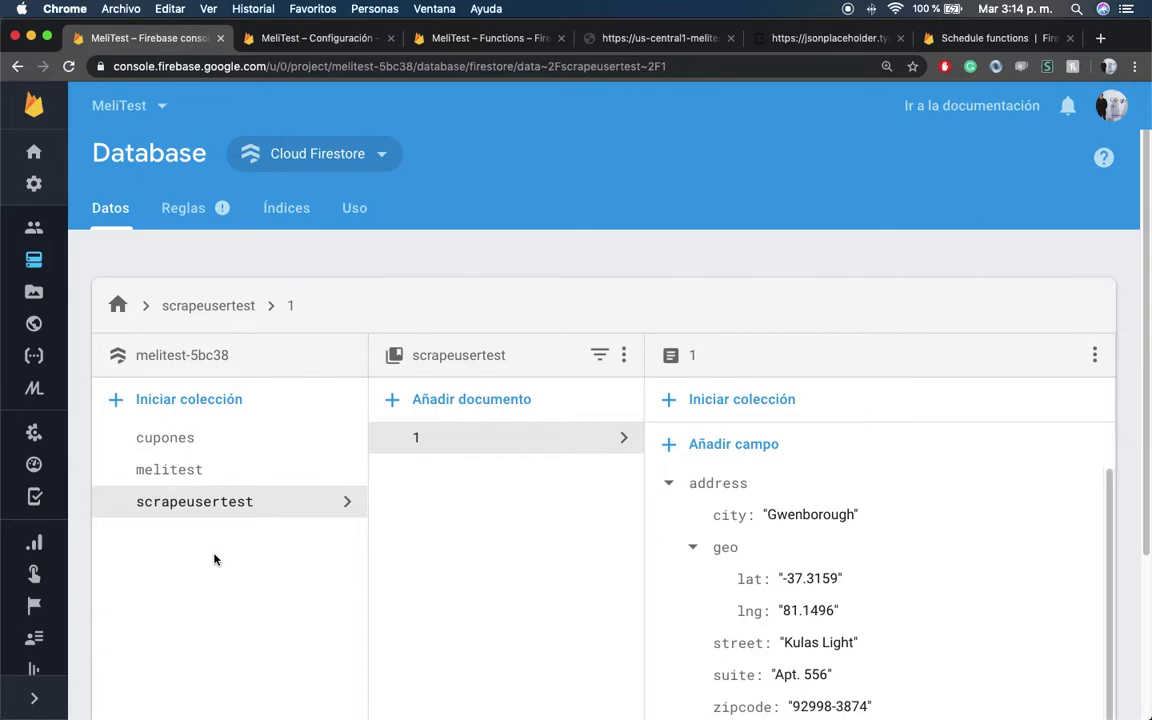
{"action": "scroll", "coordinate": [247, 589], "scroll_direction": "down", "scroll_amount": 1}
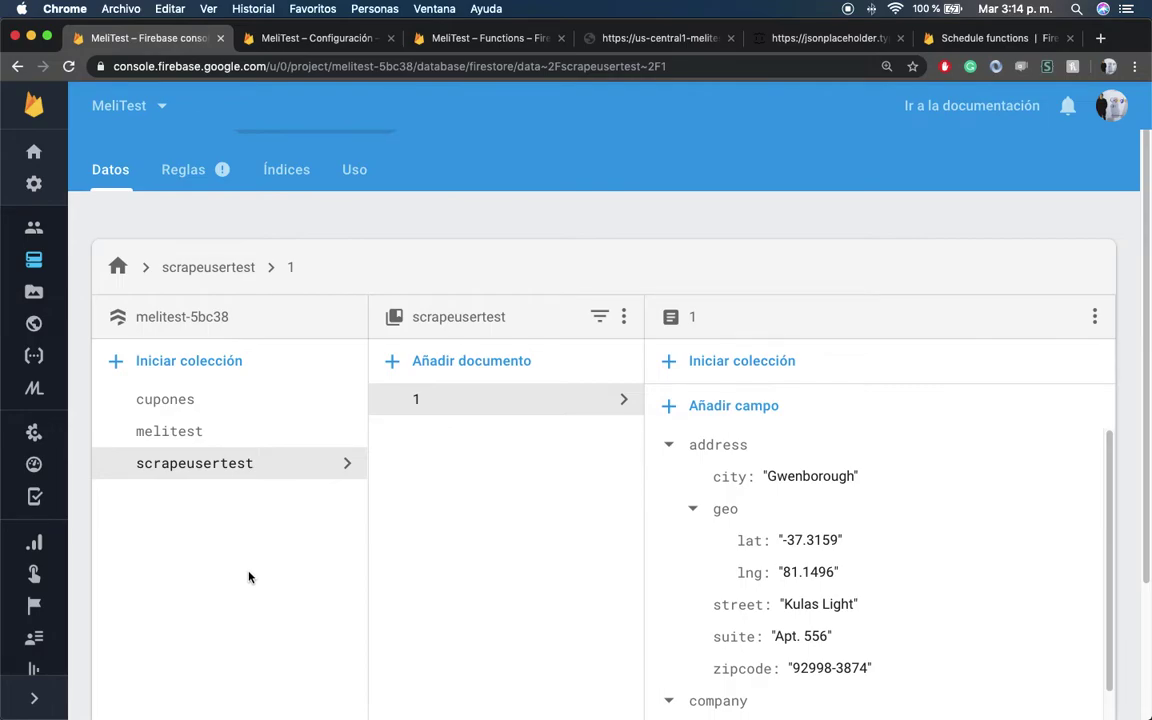
{"action": "scroll", "coordinate": [249, 577], "scroll_direction": "down", "scroll_amount": 1}
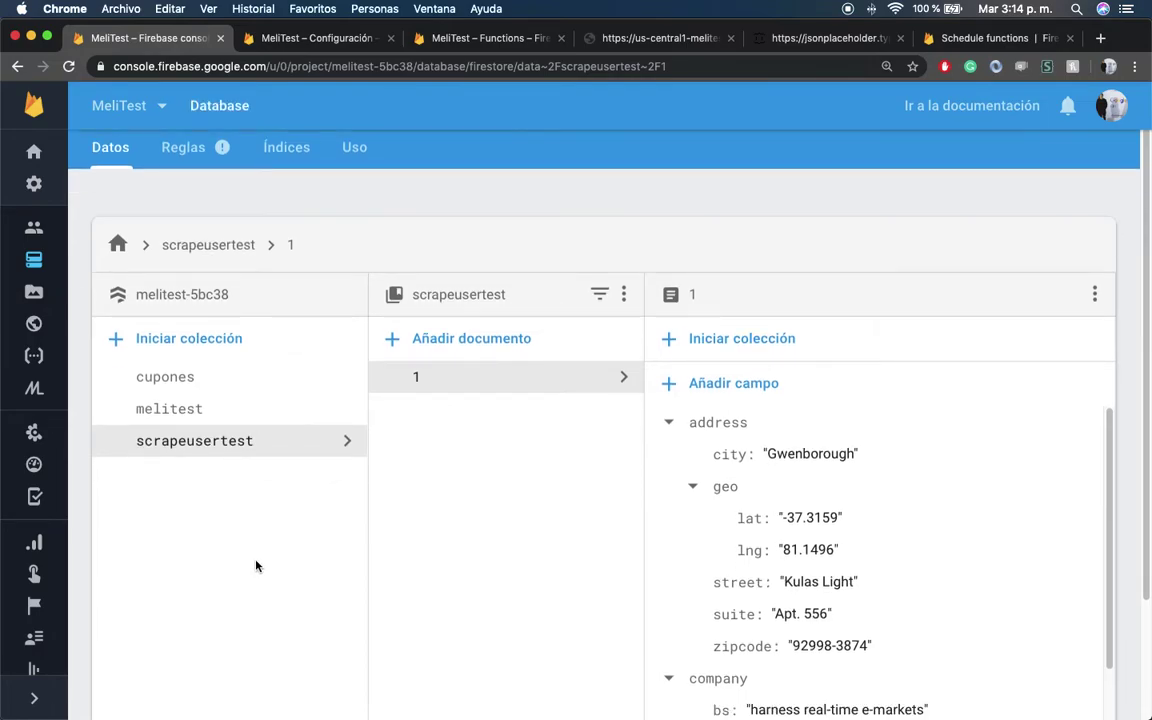
{"action": "scroll", "coordinate": [257, 553], "scroll_direction": "down", "scroll_amount": 4}
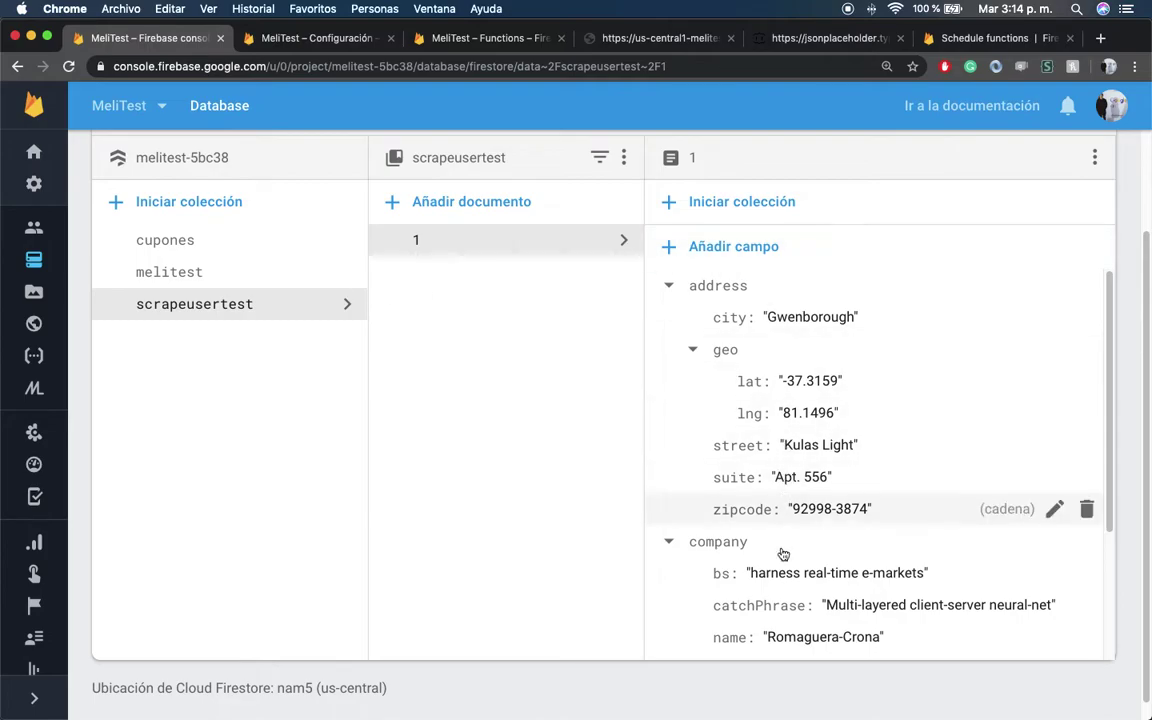
{"action": "scroll", "coordinate": [800, 500], "scroll_direction": "down", "scroll_amount": 4}
{"action": "scroll", "coordinate": [783, 465], "scroll_direction": "up", "scroll_amount": 4}
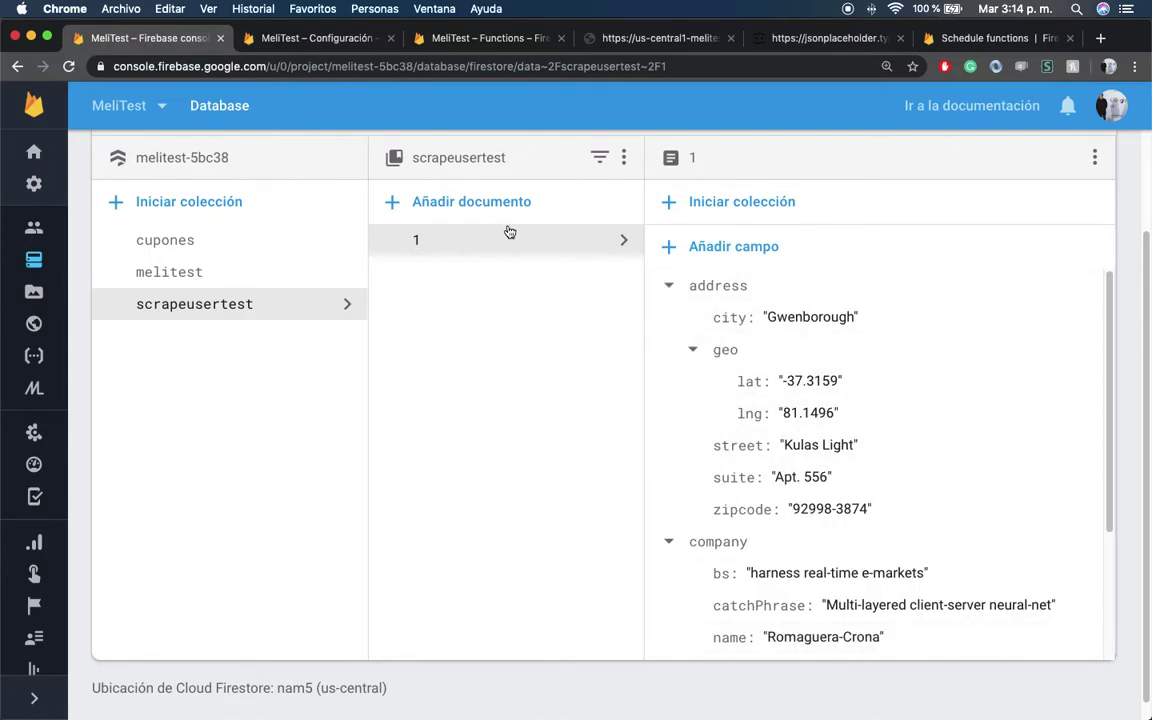
{"action": "scroll", "coordinate": [805, 478], "scroll_direction": "down", "scroll_amount": 5}
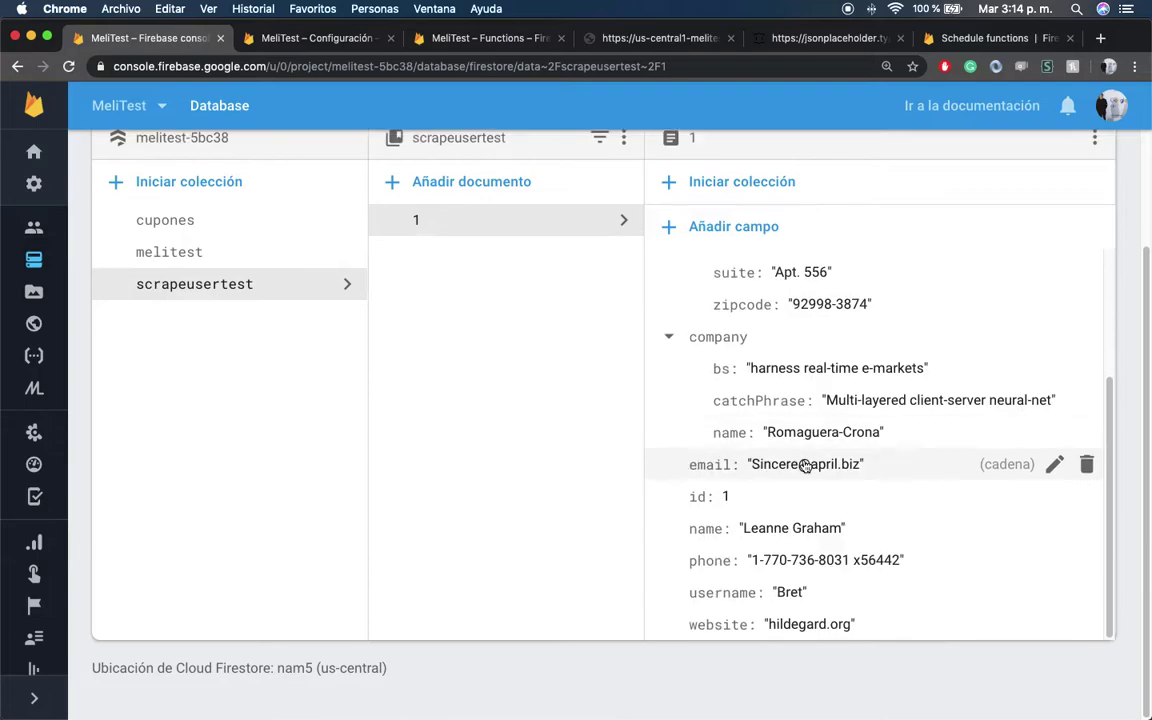
{"action": "scroll", "coordinate": [812, 463], "scroll_direction": "up", "scroll_amount": 4}
{"action": "scroll", "coordinate": [499, 530], "scroll_direction": "down", "scroll_amount": 3}
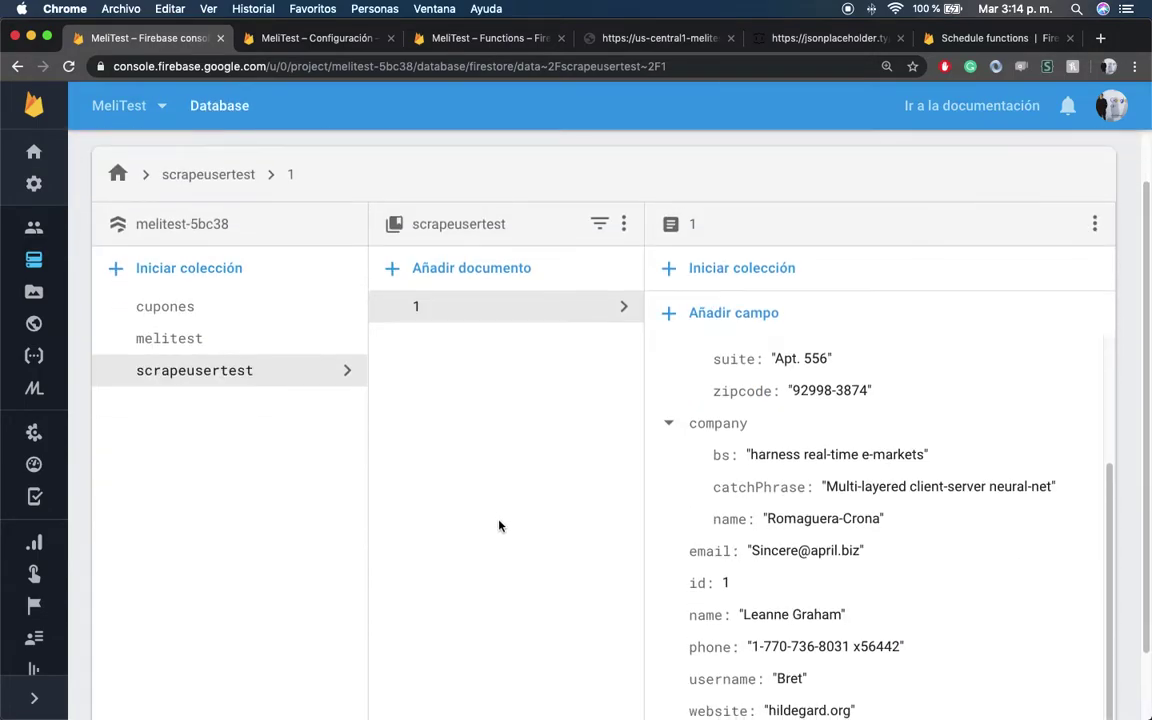
In index.js, add a new line 28 and begin the loop header 'for(var i = 0 ; jso'
{"action": "key", "text": "ctrl+Right"}
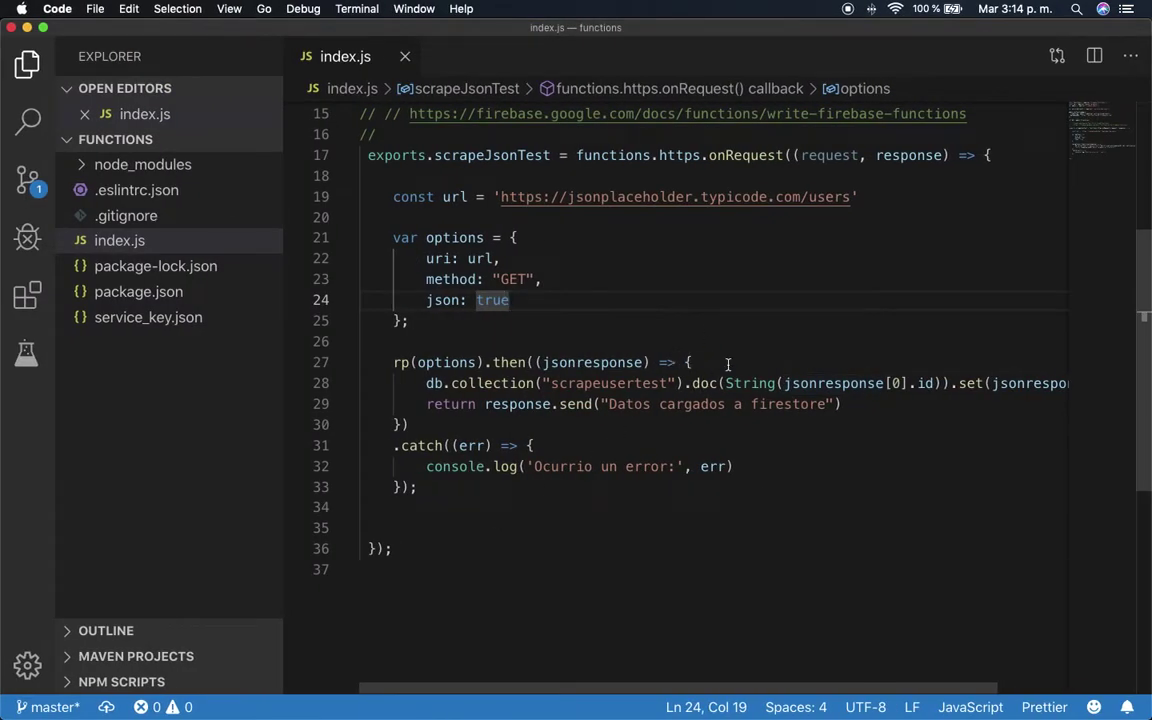
{"action": "left_click", "coordinate": [727, 364]}
{"action": "key", "text": "Return"}
{"action": "type", "text": "for(var i = 0 ; "}
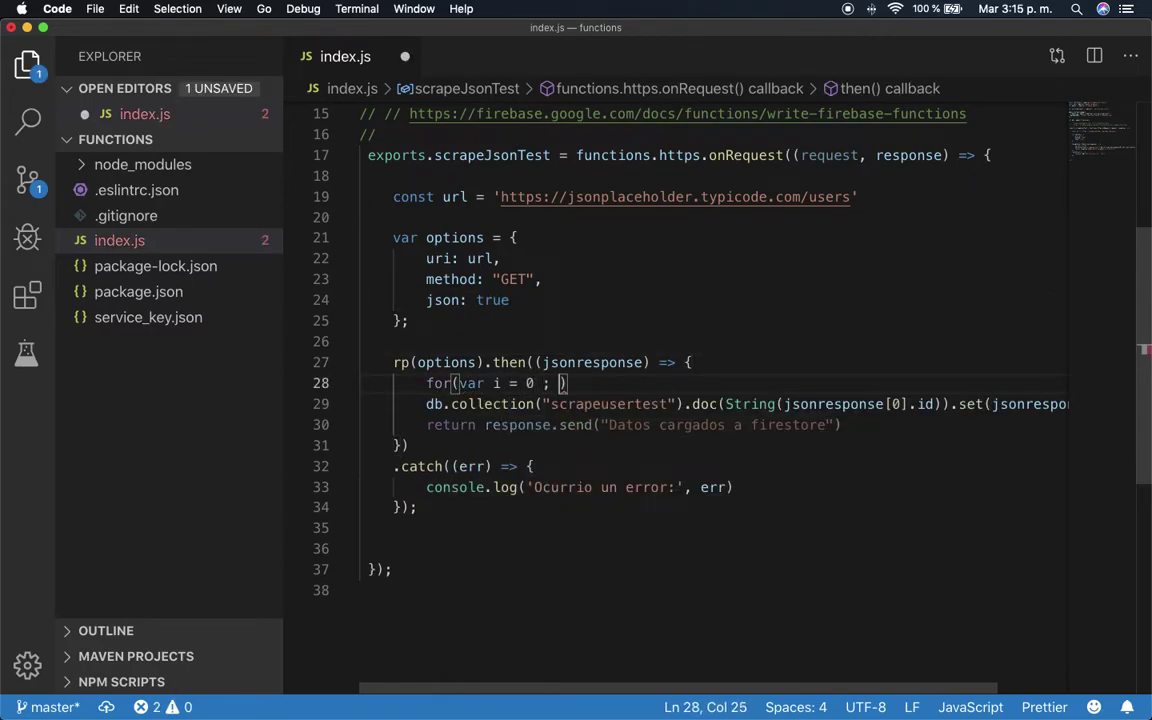
{"action": "type", "text": "jso"}
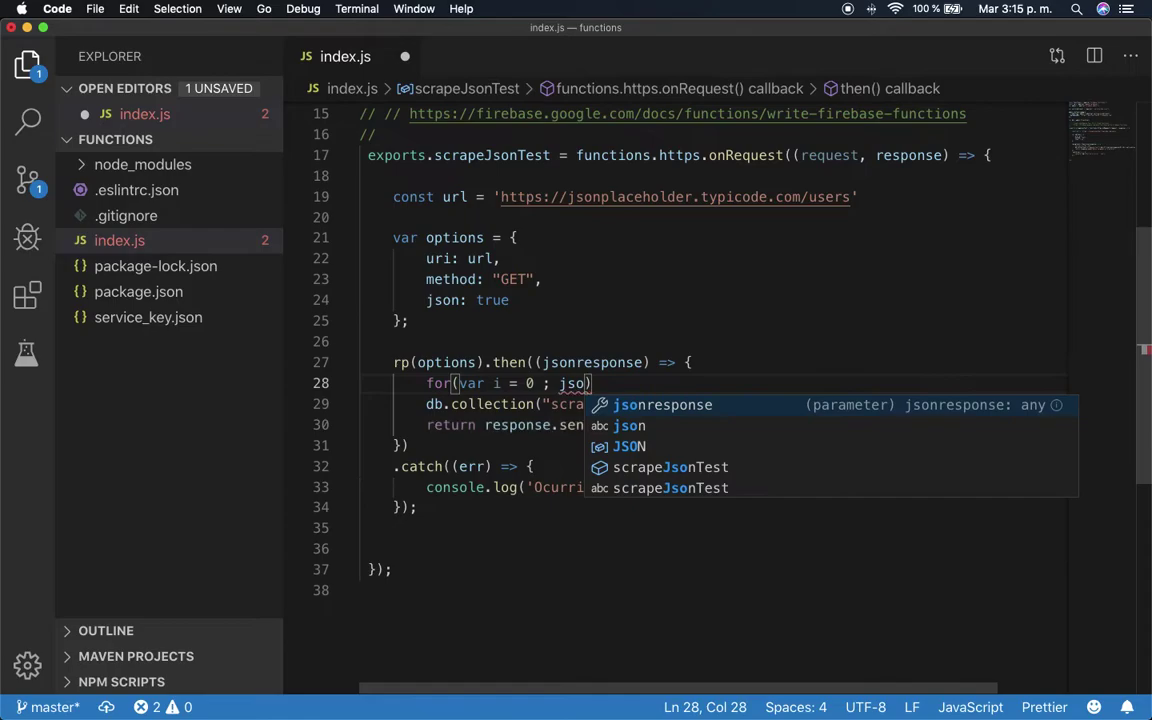
Complete the loop header as for(var i = 0; i < jsonresponse.length; i++){ with an open body
{"action": "key", "text": "BackSpace"}
{"action": "key", "text": "BackSpace"}
{"action": "key", "text": "BackSpace"}
{"action": "type", "text": "i "}
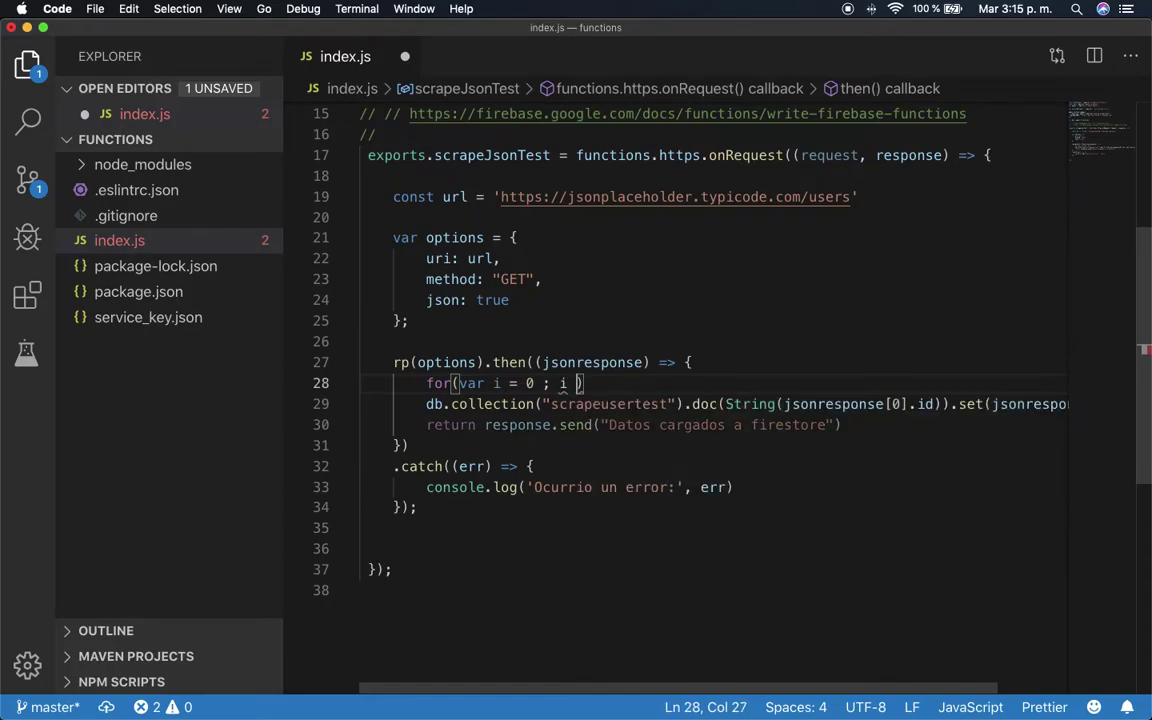
{"action": "type", "text": "< json"}
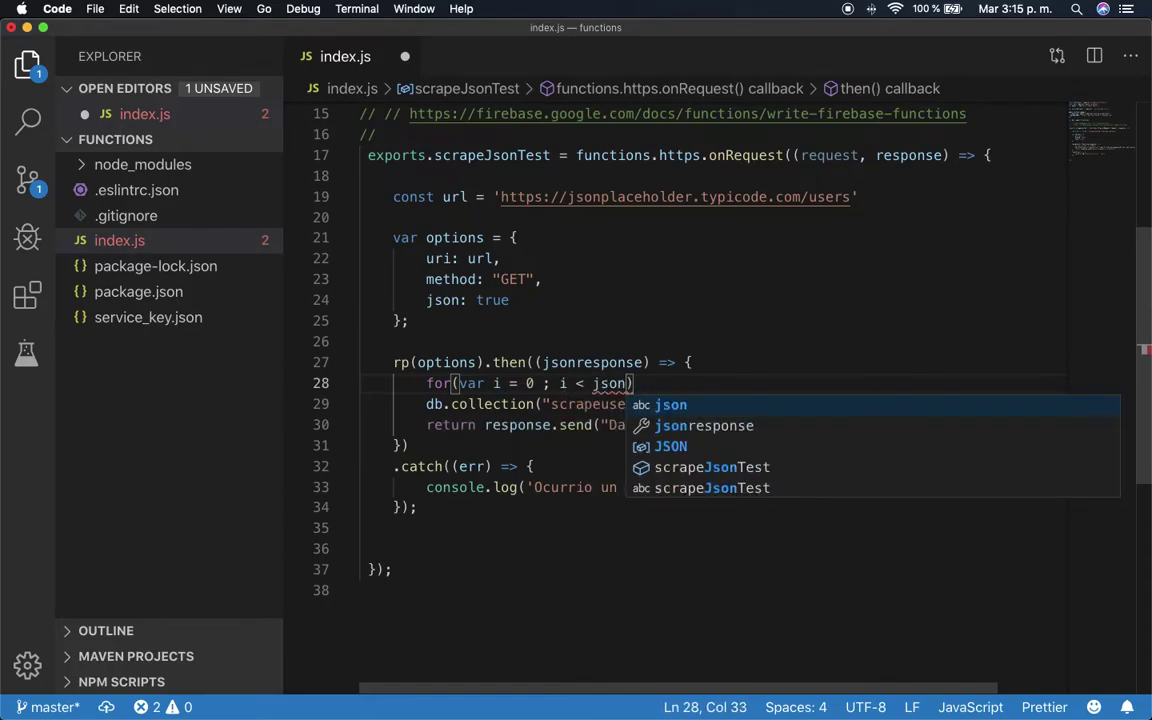
{"action": "key", "text": "Down"}
{"action": "key", "text": "Return"}
{"action": "type", "text": ".length"}
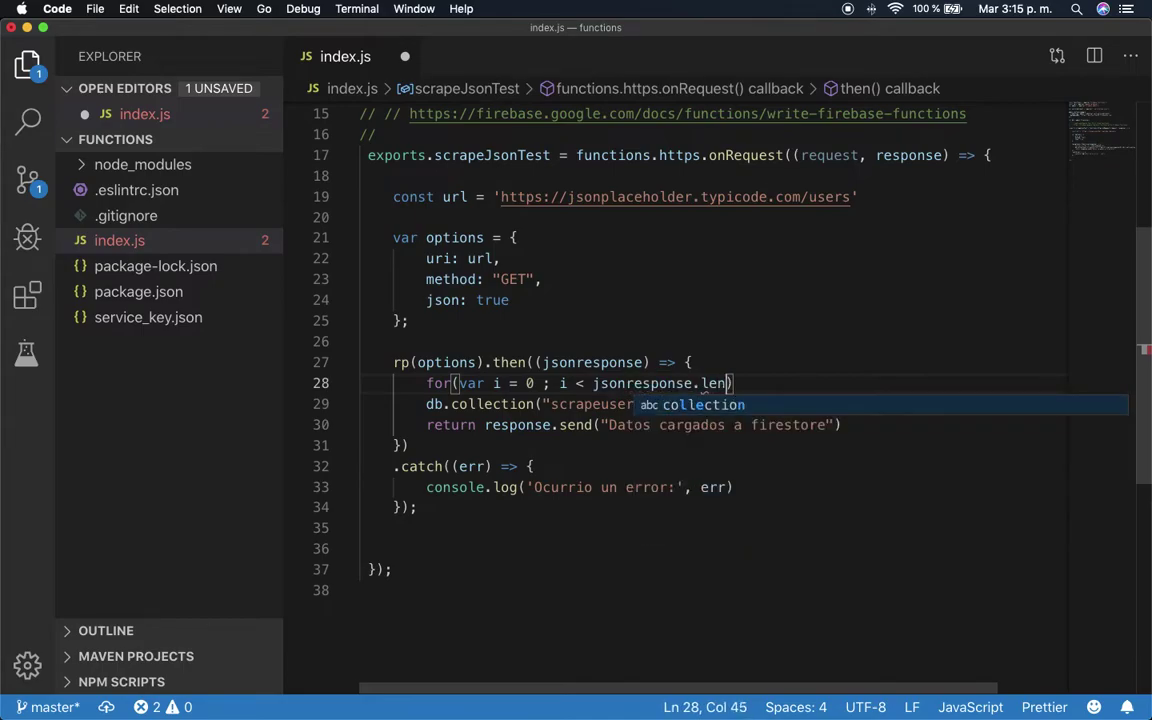
{"action": "type", "text": "; i`"}
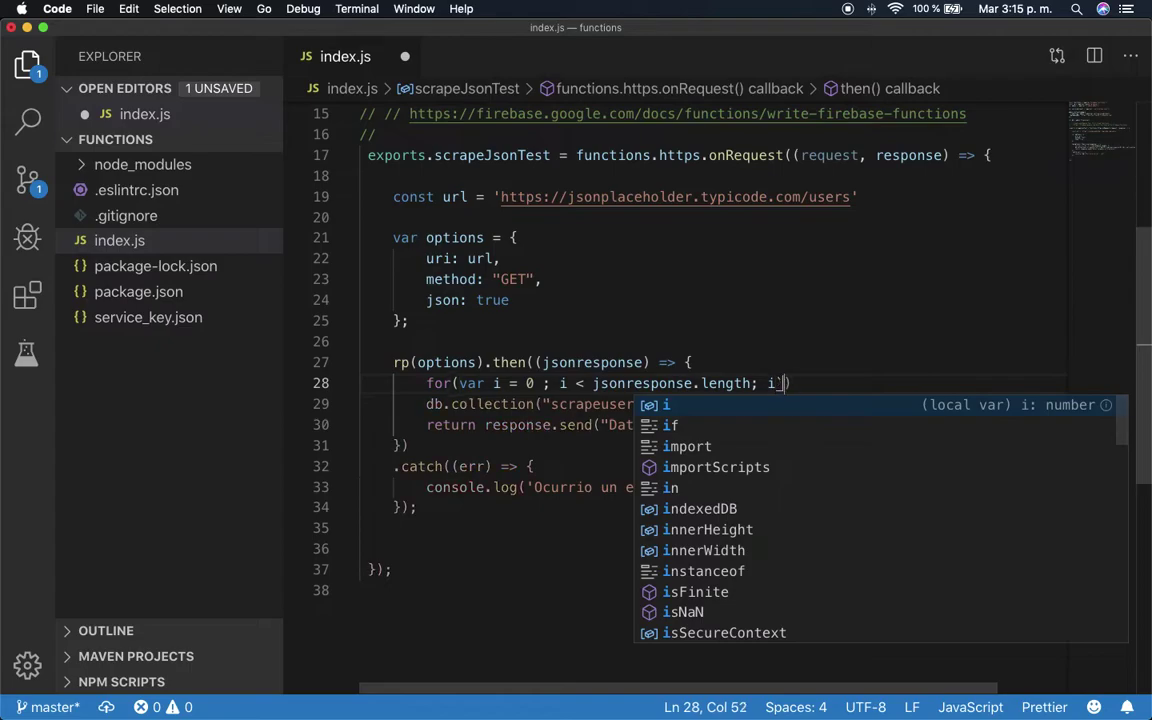
{"action": "key", "text": "Escape"}
{"action": "type", "text": "`"}
{"action": "key", "text": "BackSpace"}
{"action": "key", "text": "BackSpace"}
{"action": "type", "text": "++){"}
{"action": "key", "text": "Return"}
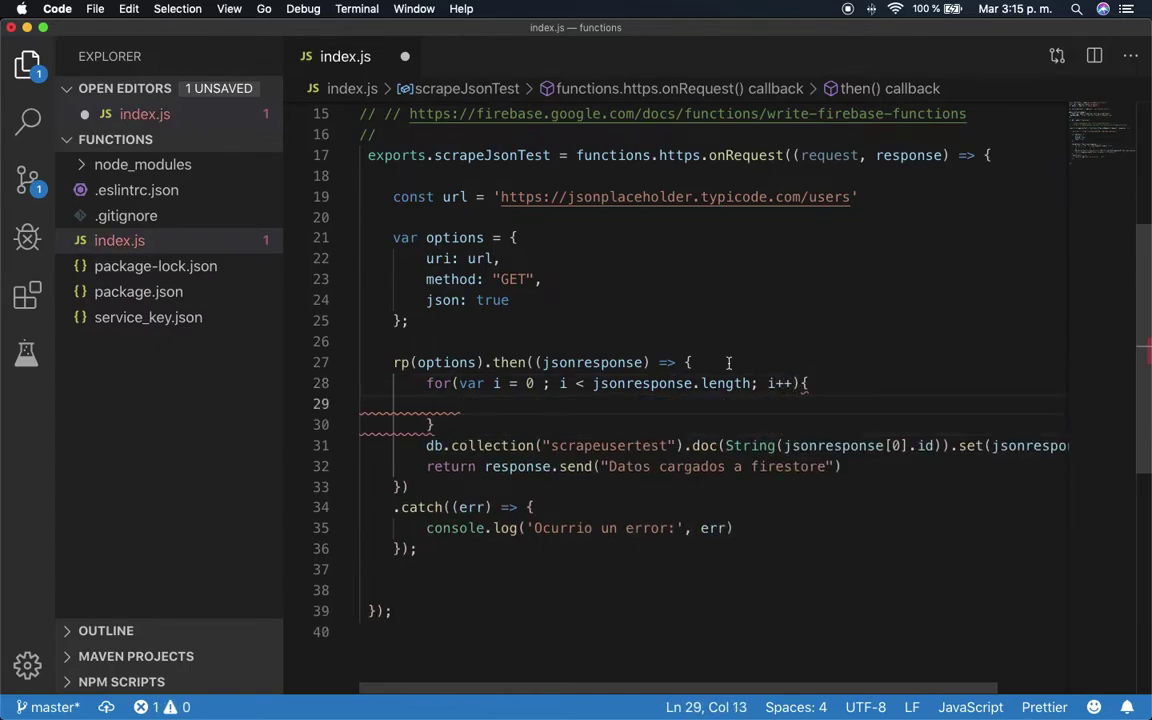
Move the scrapeusertest write line into the loop body and delete the leftover closing brace
{"action": "triple_click", "coordinate": [428, 445]}
{"action": "key", "text": "ctrl+x"}
{"action": "left_click", "coordinate": [461, 404]}
{"action": "key", "text": "ctrl+v"}
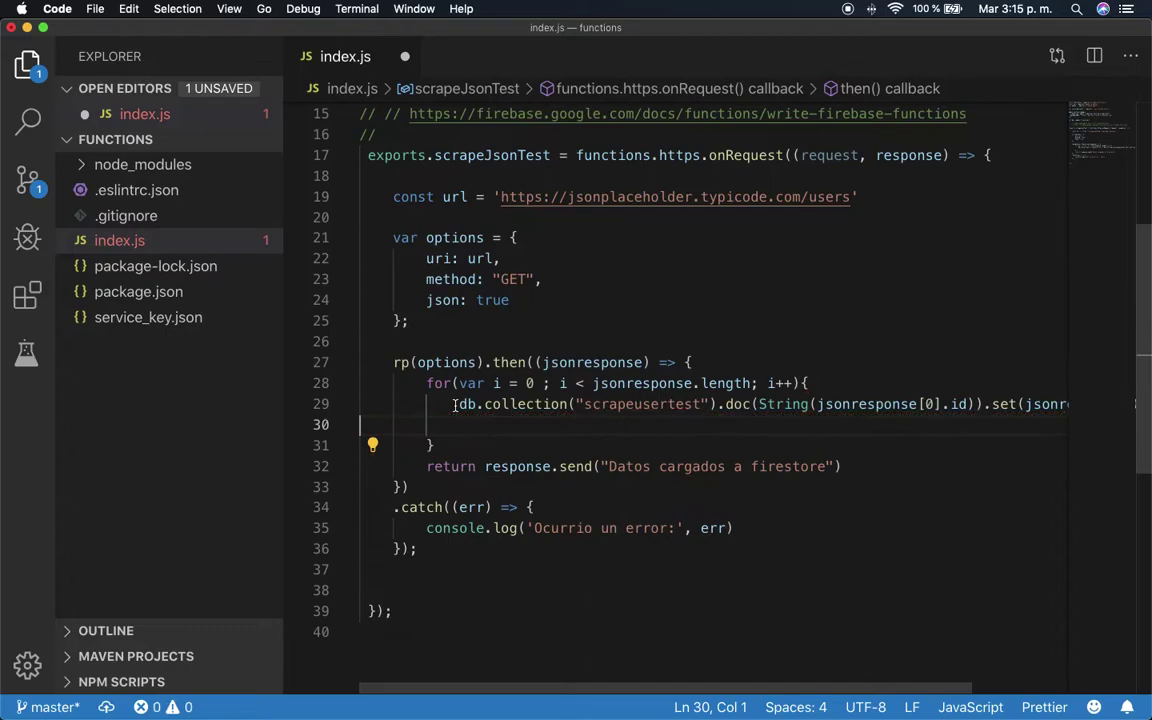
{"action": "left_click", "coordinate": [458, 404]}
{"action": "key", "text": "Return"}
{"action": "key", "text": "Up"}
{"action": "left_click", "coordinate": [467, 458]}
{"action": "key", "text": "BackSpace"}
{"action": "key", "text": "BackSpace"}
{"action": "key", "text": "BackSpace"}
{"action": "key", "text": "BackSpace"}
{"action": "key", "text": "Up"}
{"action": "key", "text": "End"}
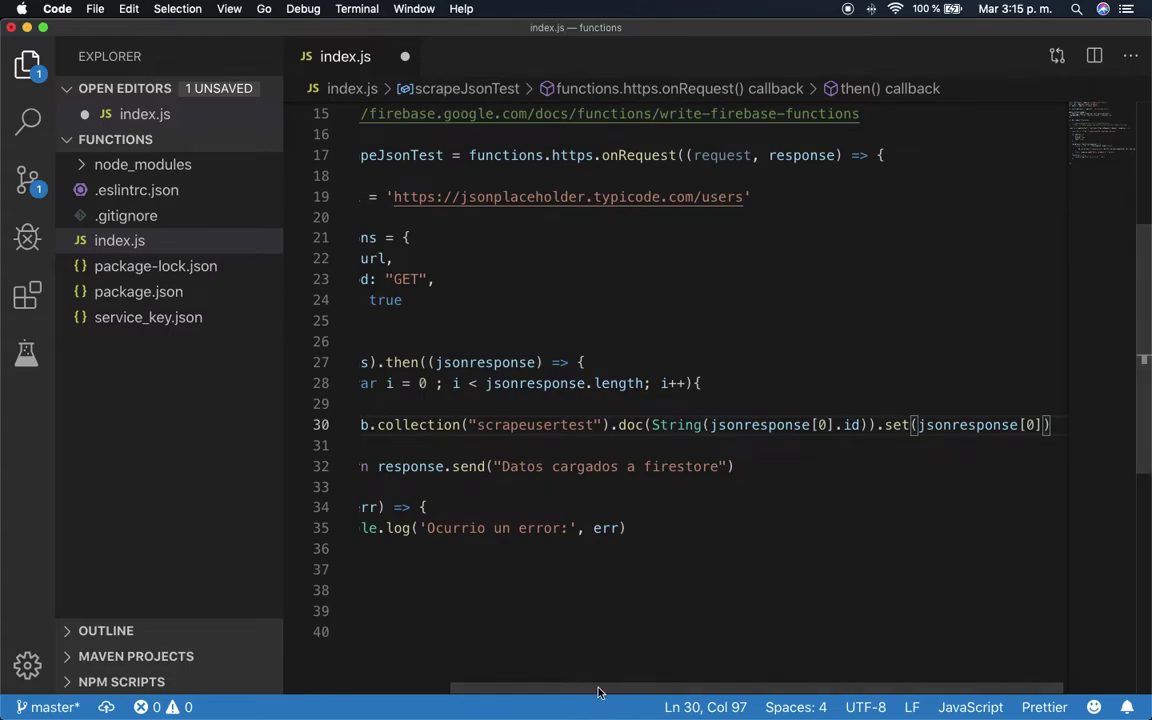
{"action": "left_click_drag", "start_coordinate": [600, 689], "coordinate": [506, 689]}
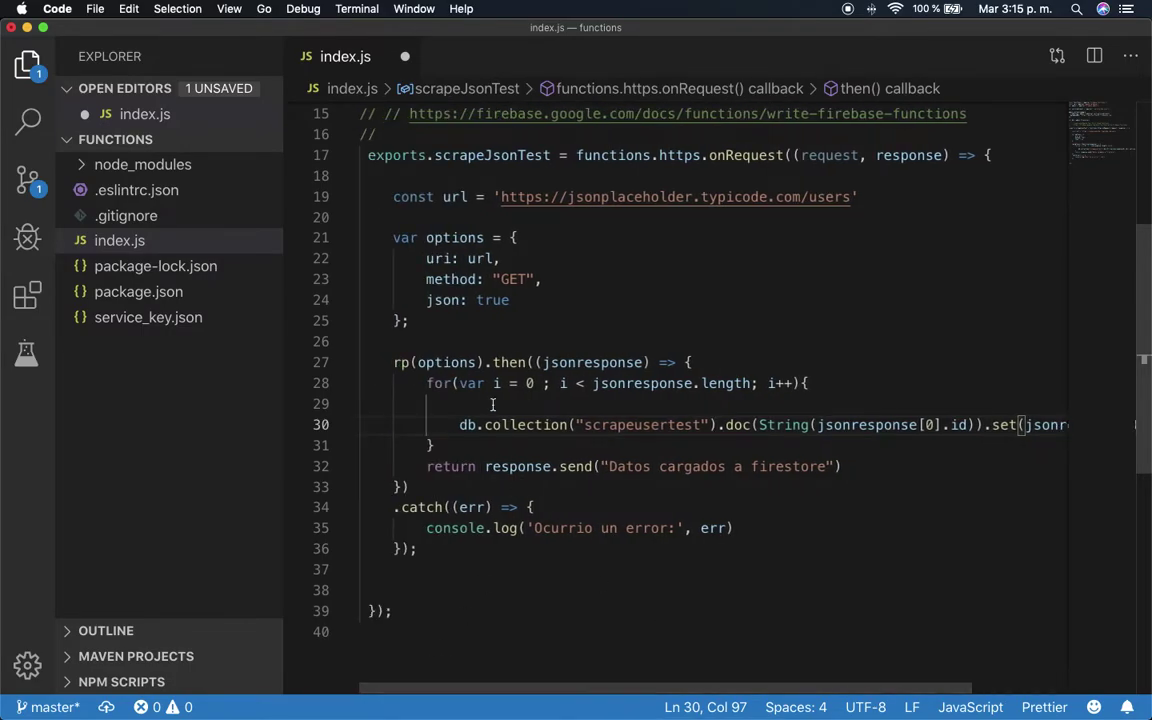
{"action": "key", "text": "super+Tab"}
Inspect the first user's fields in the jsonplaceholder users data in the browser
{"action": "left_click", "coordinate": [630, 44]}
{"action": "left_click", "coordinate": [786, 46]}
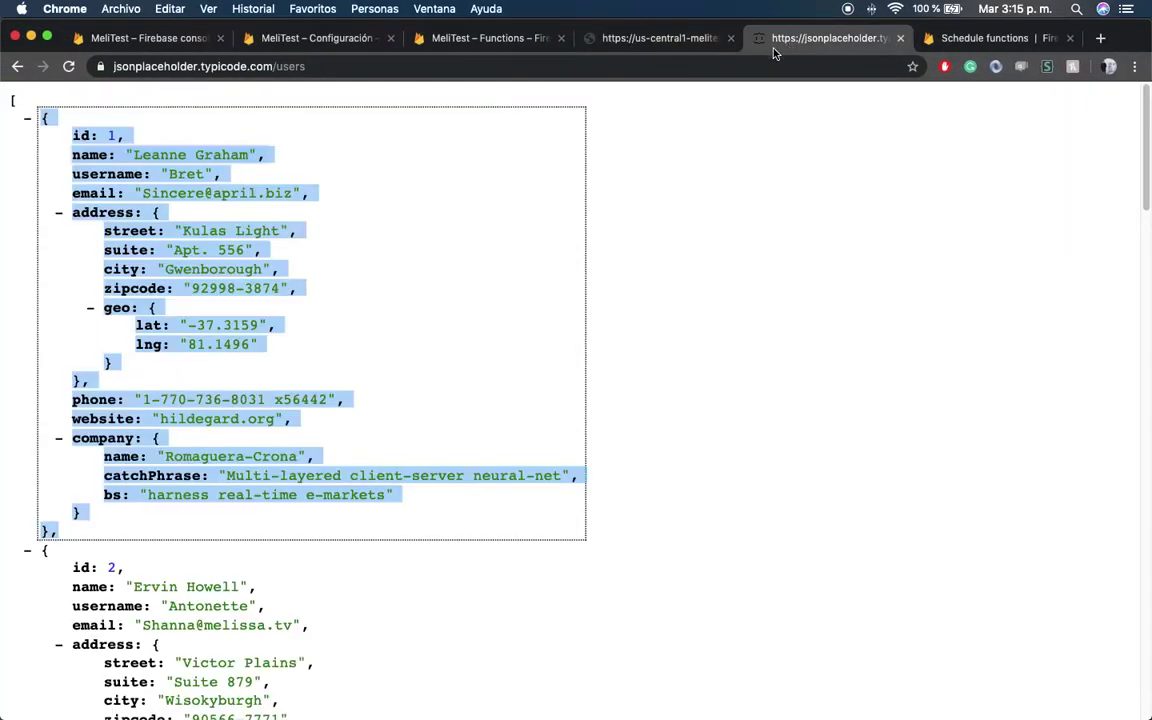
{"action": "left_click_drag", "start_coordinate": [40, 130], "coordinate": [120, 535]}
{"action": "left_click", "coordinate": [162, 268]}
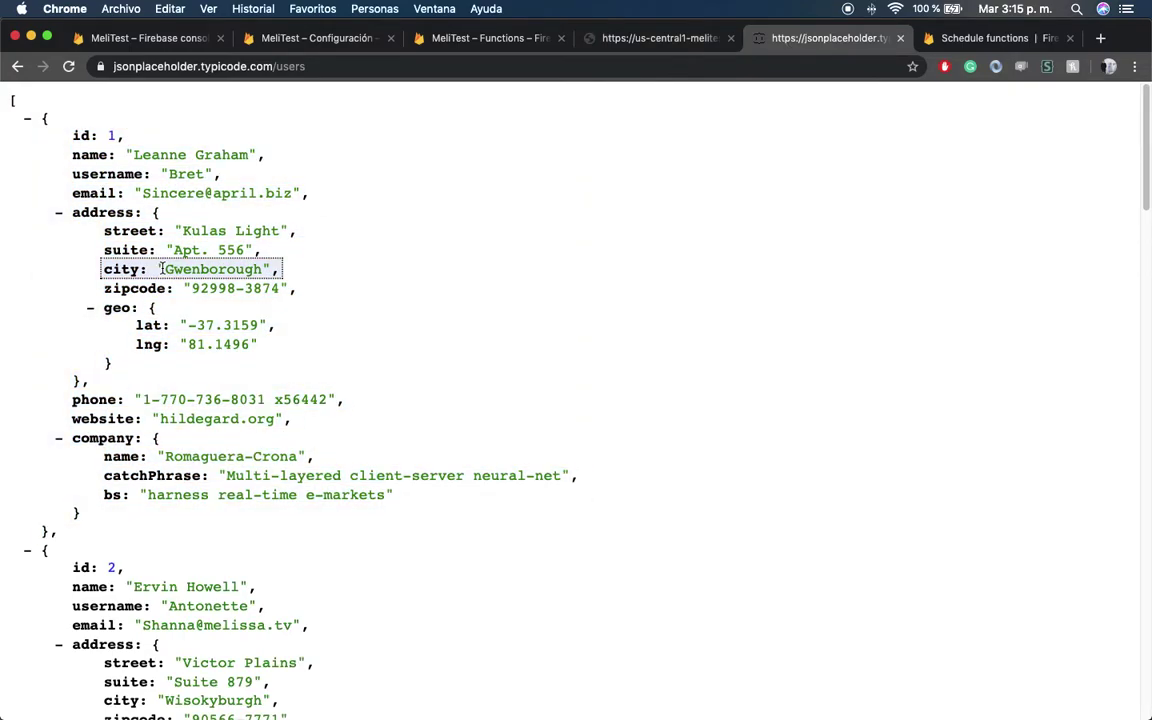
{"action": "key", "text": "super+Tab"}
Add 'var obj = jsonresponse[i]' and 'var docid = obj.id' inside the loop
{"action": "left_click", "coordinate": [615, 405]}
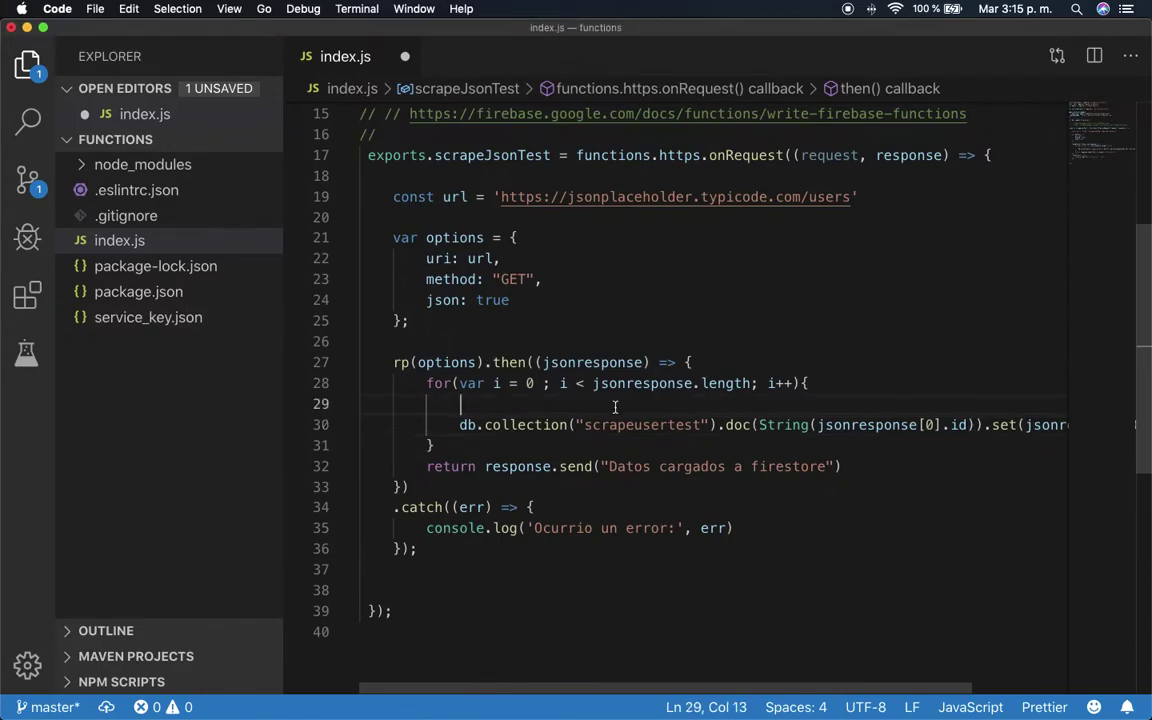
{"action": "type", "text": "var obj"}
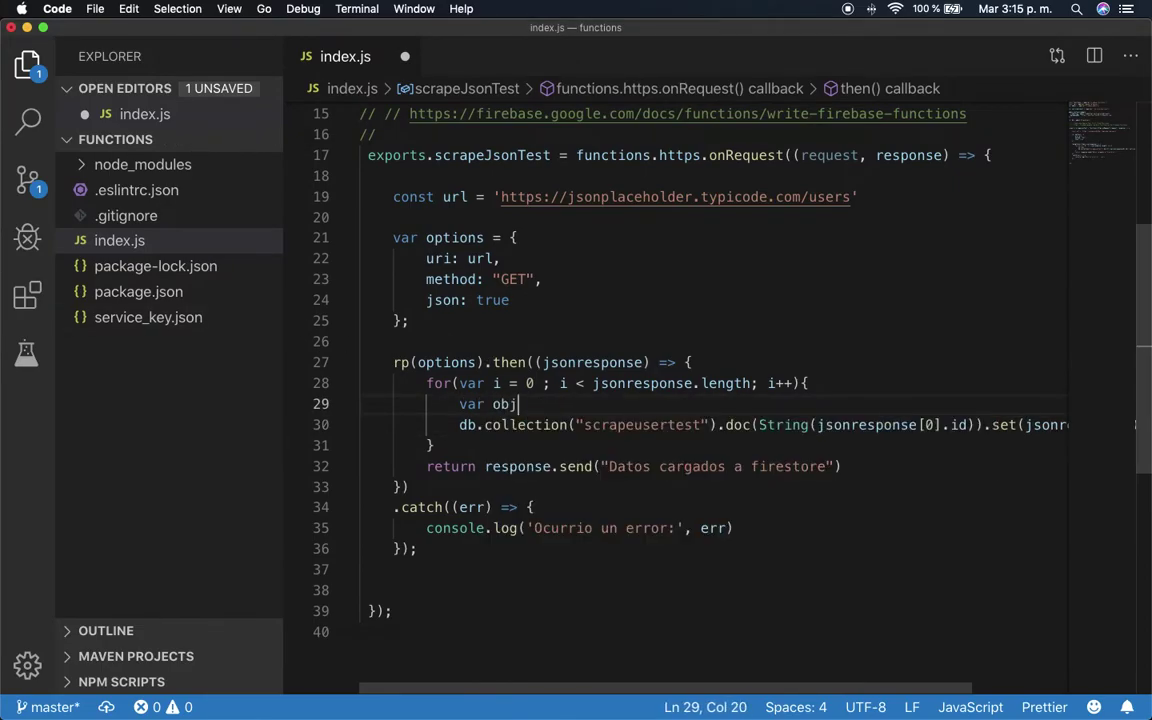
{"action": "type", "text": " = json"}
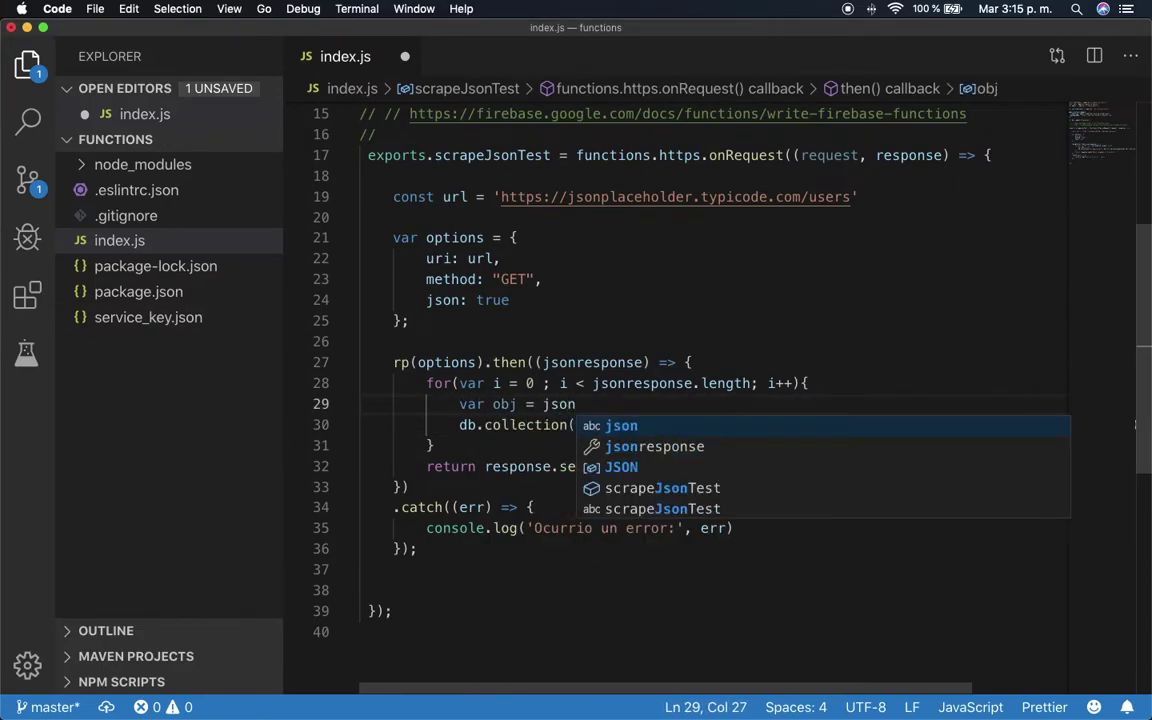
{"action": "key", "text": "Down"}
{"action": "key", "text": "Return"}
{"action": "type", "text": "[i]"}
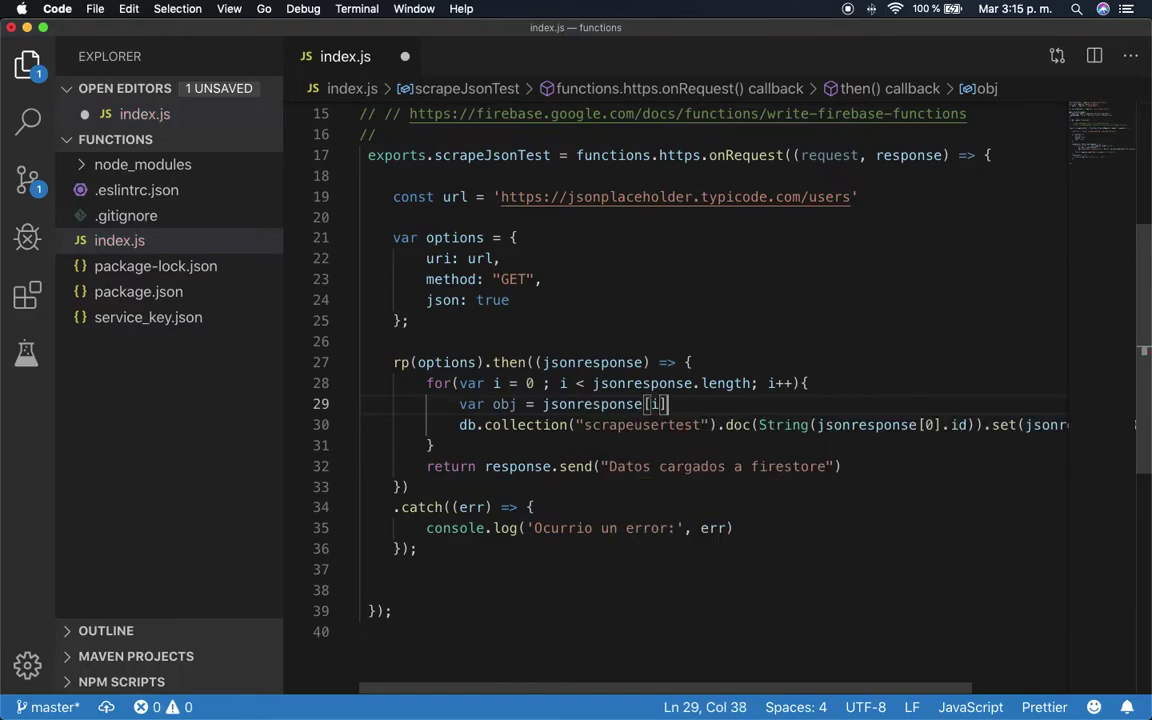
{"action": "key", "text": "Return"}
{"action": "type", "text": "var docid = obj."}
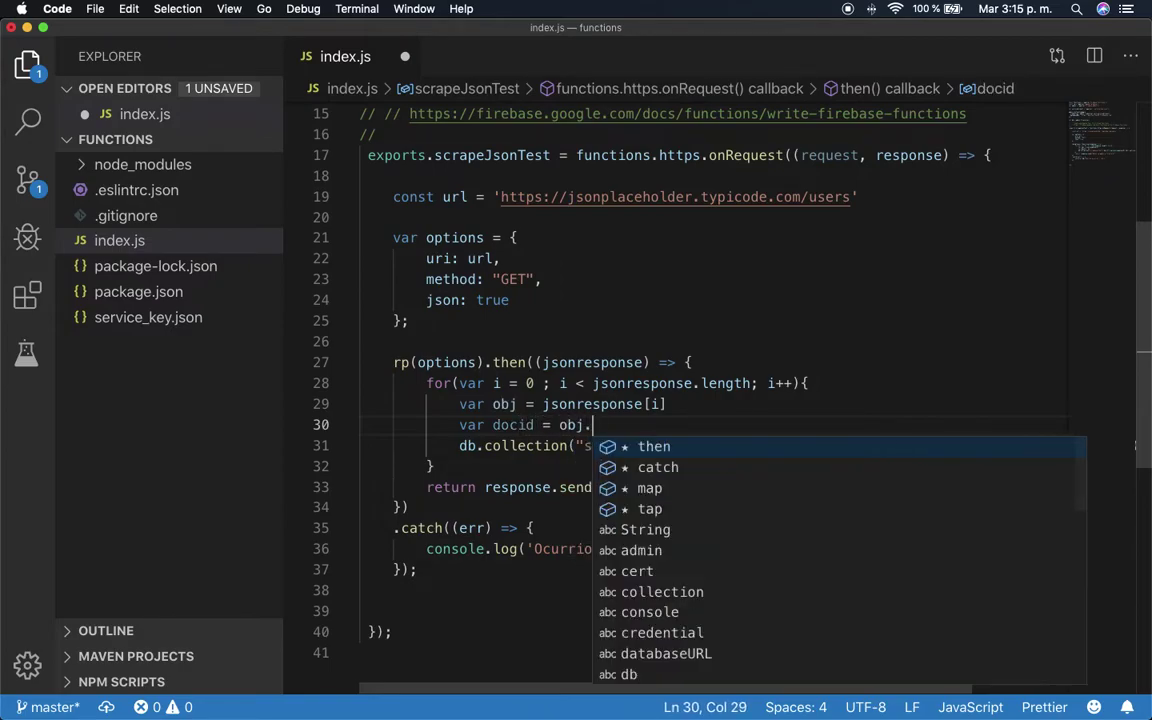
{"action": "type", "text": "id"}
{"action": "key", "text": "Escape"}
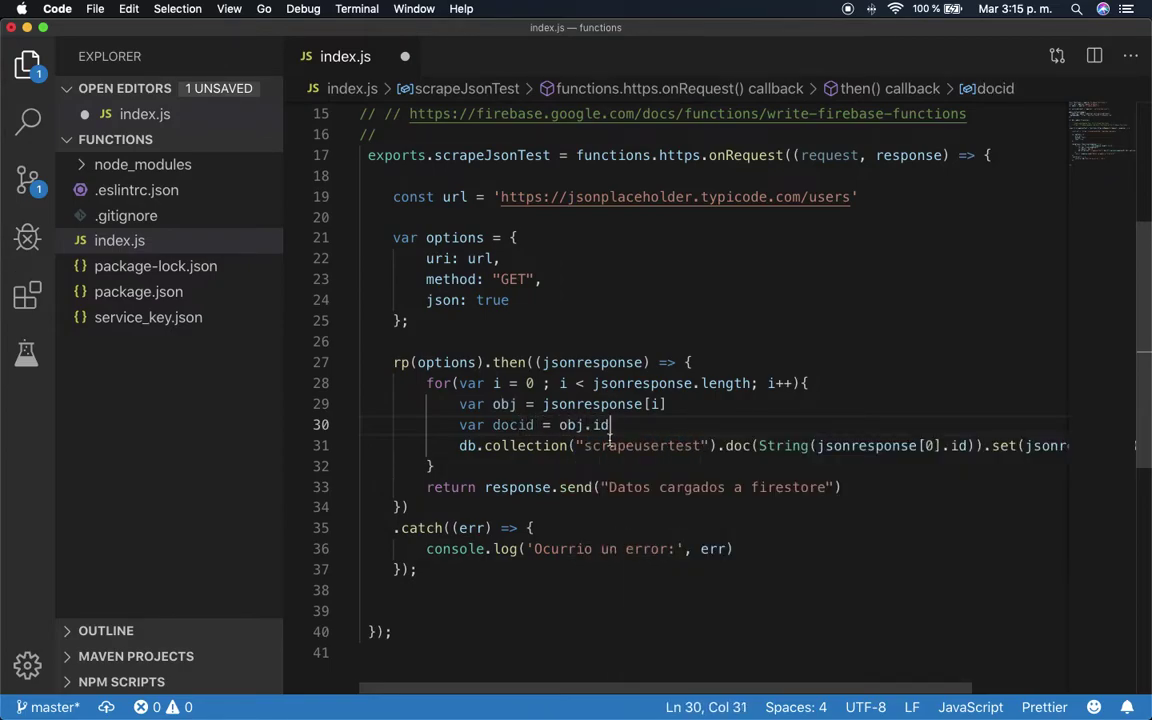
Change the write to use .doc(String(docid)) and .set(obj) instead of jsonresponse[0]
{"action": "left_click_drag", "start_coordinate": [818, 445], "coordinate": [967, 446]}
{"action": "type", "text": "doc"}
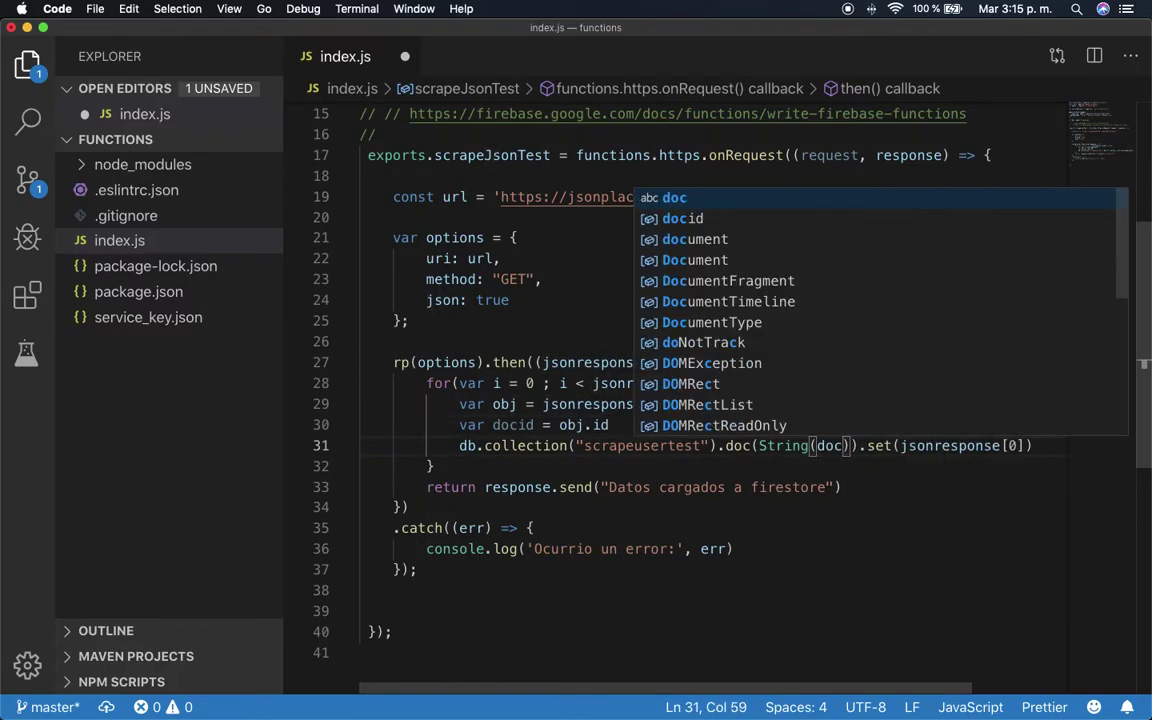
{"action": "type", "text": "id"}
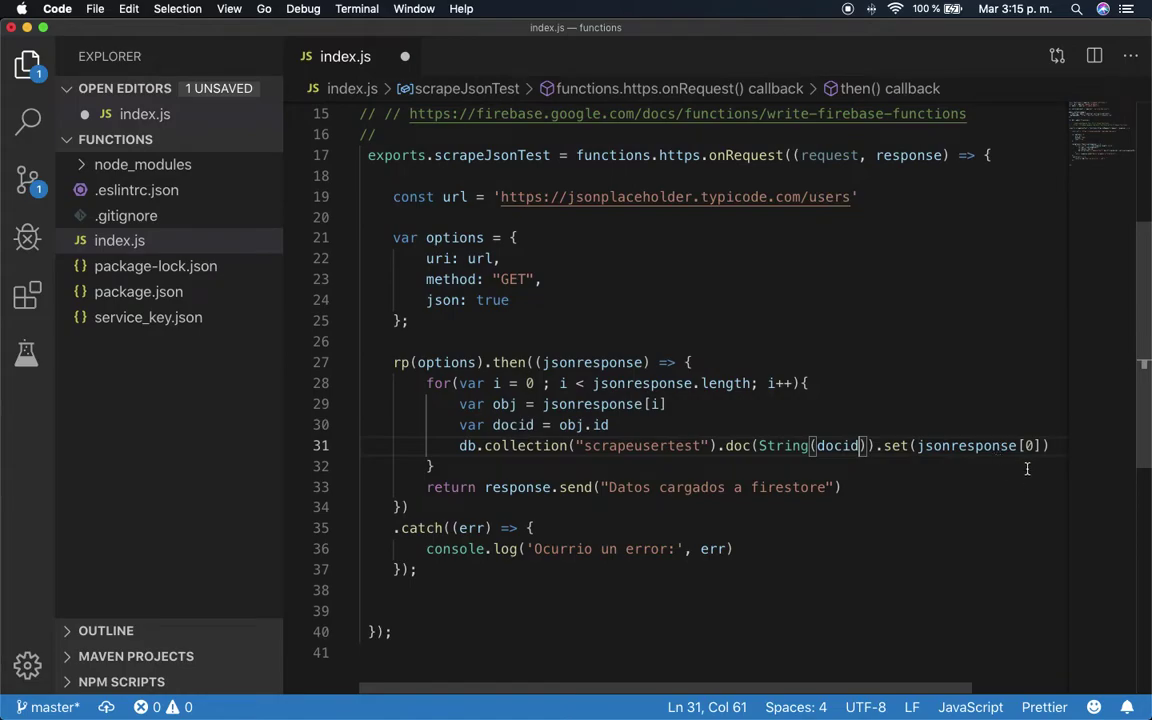
{"action": "left_click_drag", "start_coordinate": [1041, 445], "coordinate": [918, 447]}
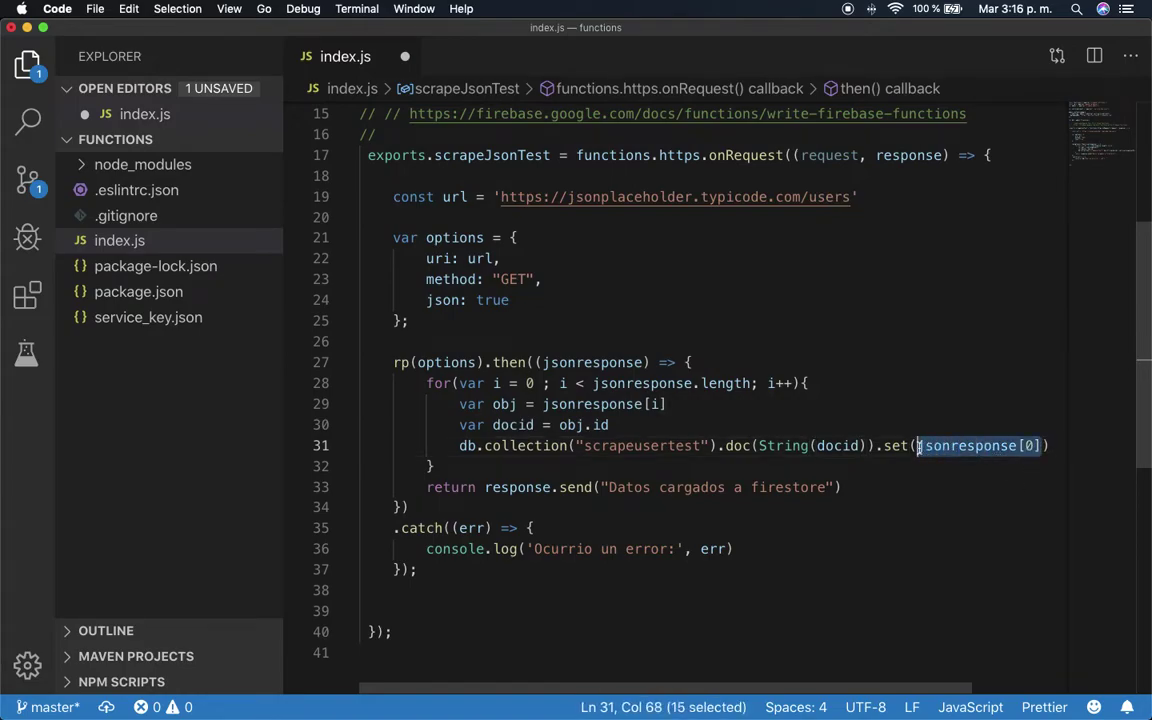
{"action": "key", "text": "BackSpace"}
{"action": "type", "text": "obj"}
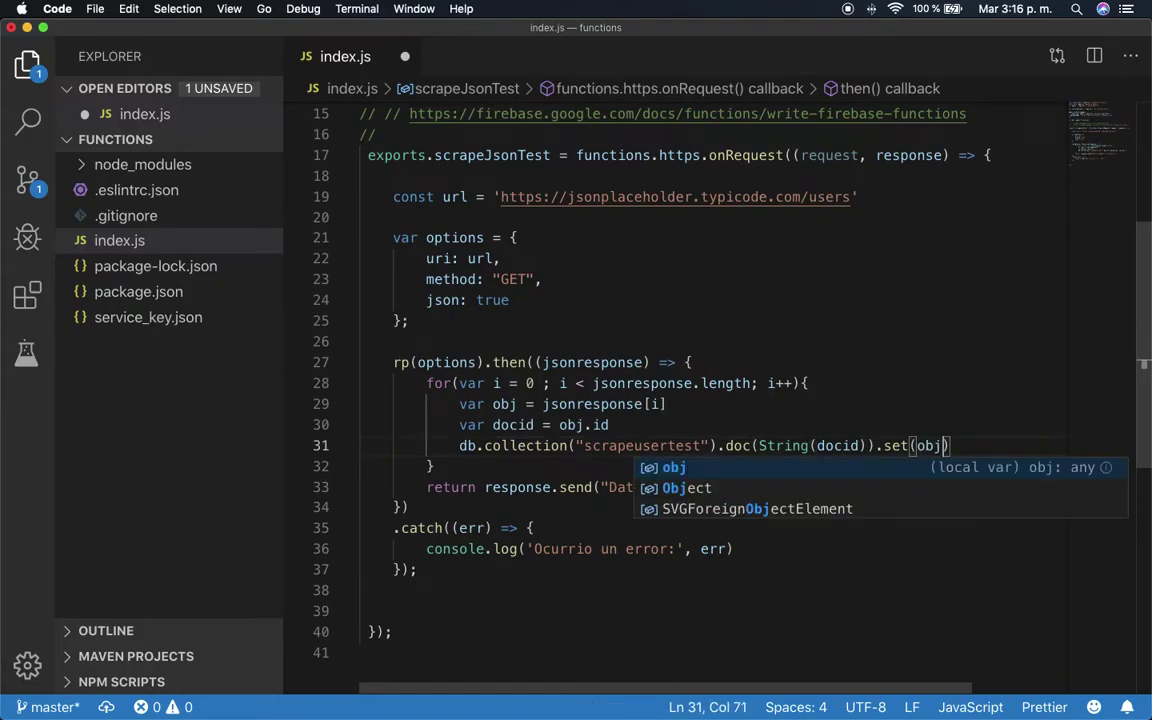
{"action": "left_click", "coordinate": [902, 430]}
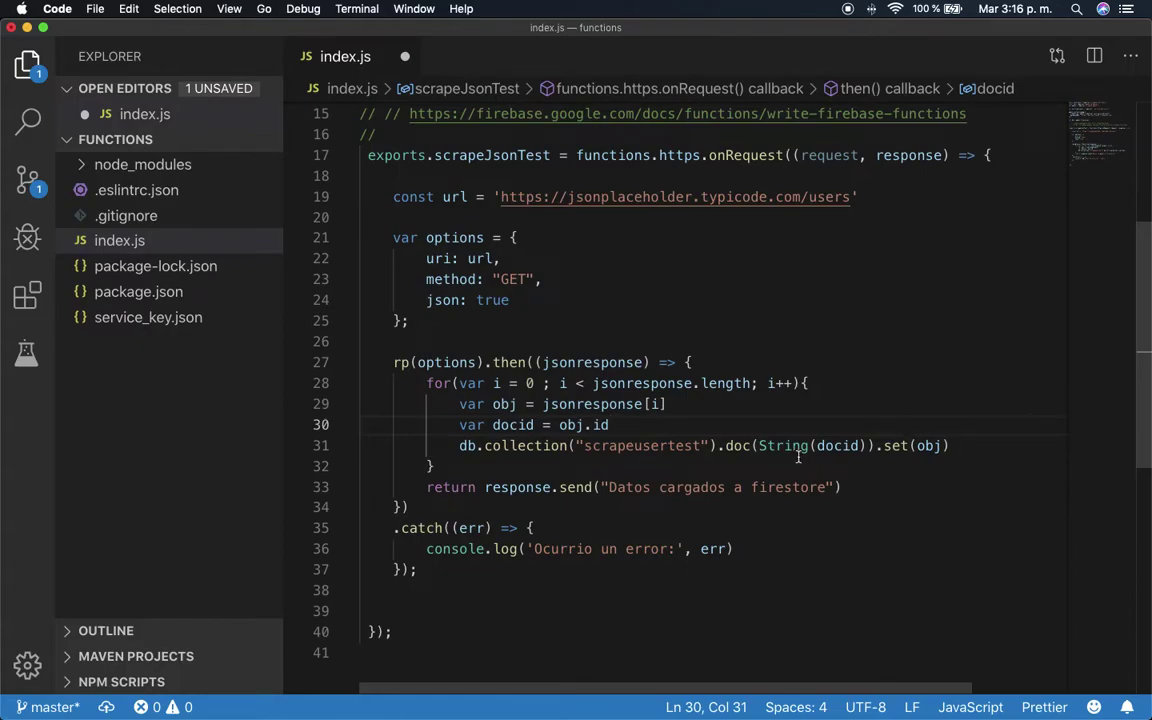
Save index.js and rerun the previous firebase deploy command in iTerm2
{"action": "mouse_move", "coordinate": [798, 456]}
{"action": "key", "text": "super+s"}
{"action": "mouse_move", "coordinate": [840, 706]}
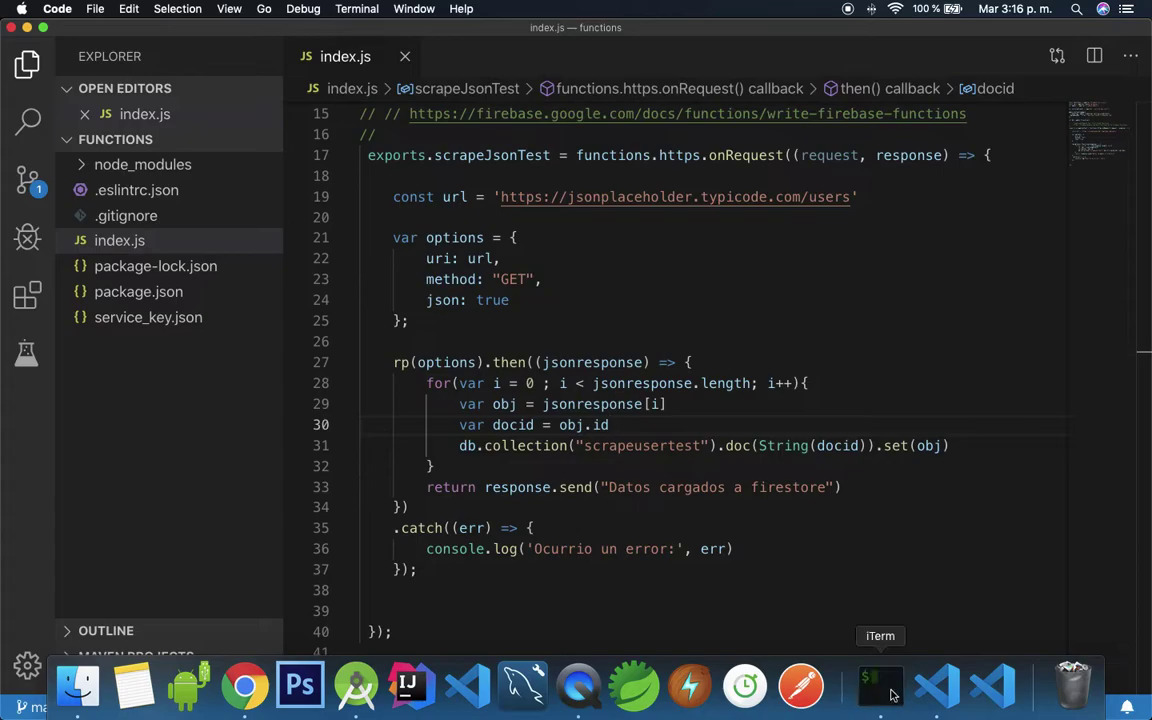
{"action": "left_click", "coordinate": [876, 680]}
{"action": "key", "text": "Up"}
{"action": "key", "text": "Return"}
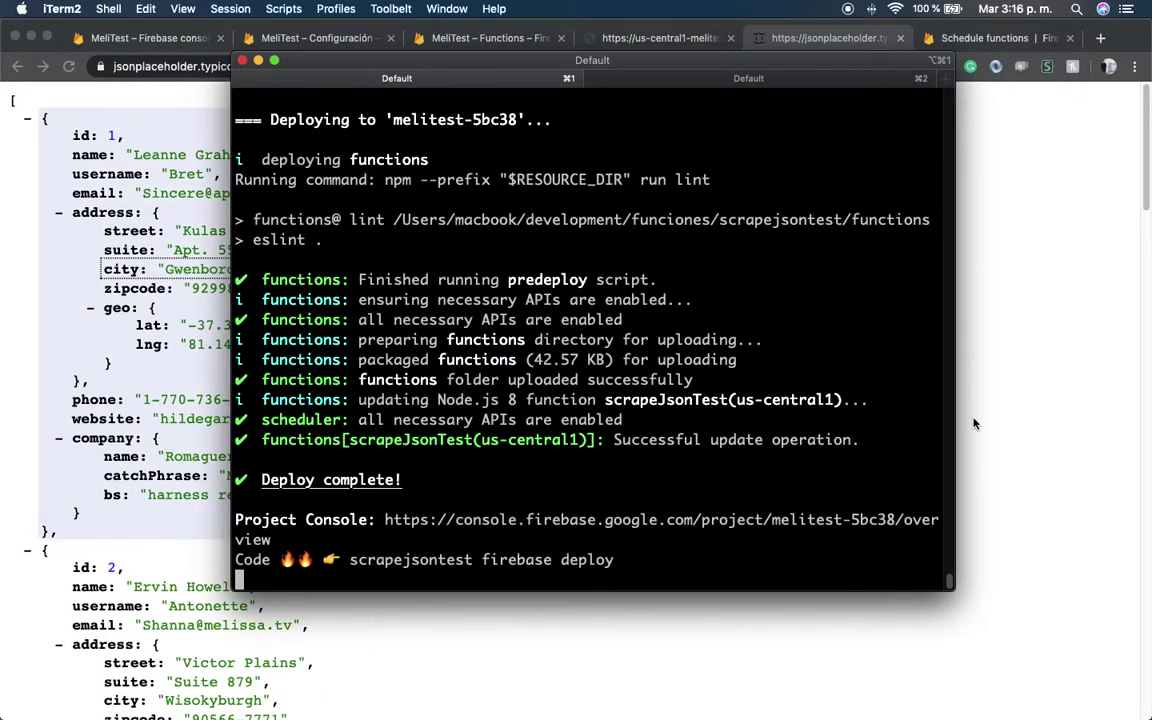
Bring up the scrapeusertest Firestore data in the Firebase console
{"action": "left_click", "coordinate": [1001, 399]}
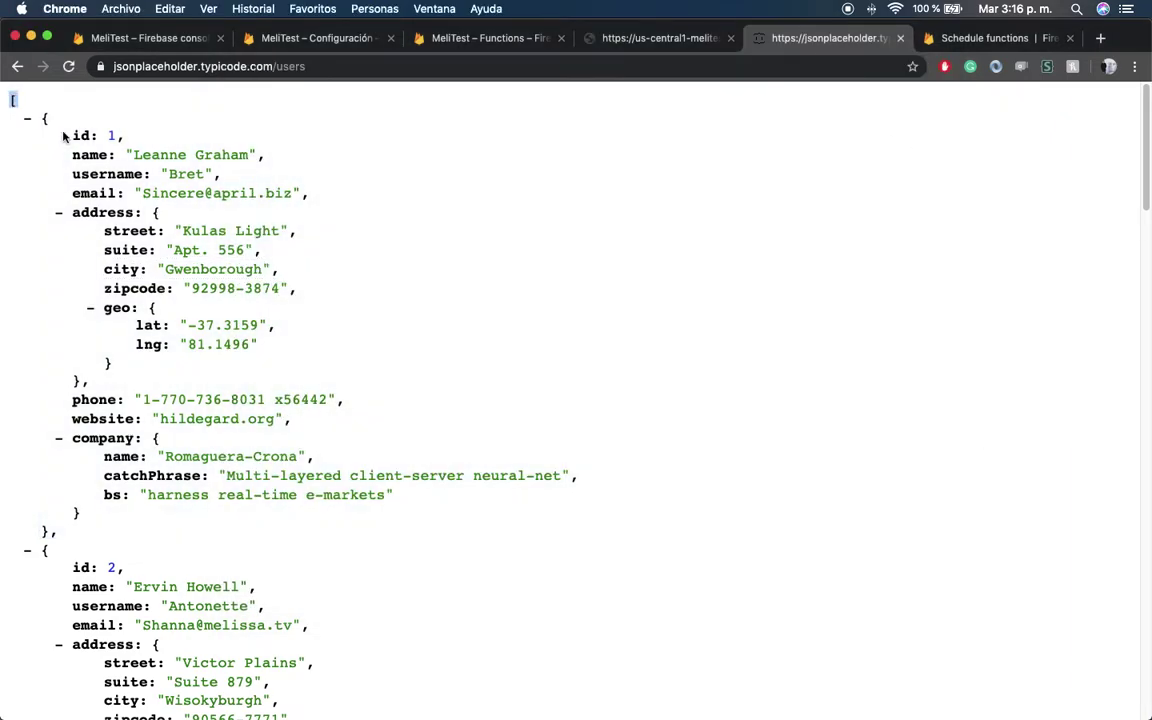
{"action": "scroll", "coordinate": [139, 371], "scroll_direction": "down", "scroll_amount": 15}
{"action": "scroll", "coordinate": [139, 371], "scroll_direction": "up", "scroll_amount": 15}
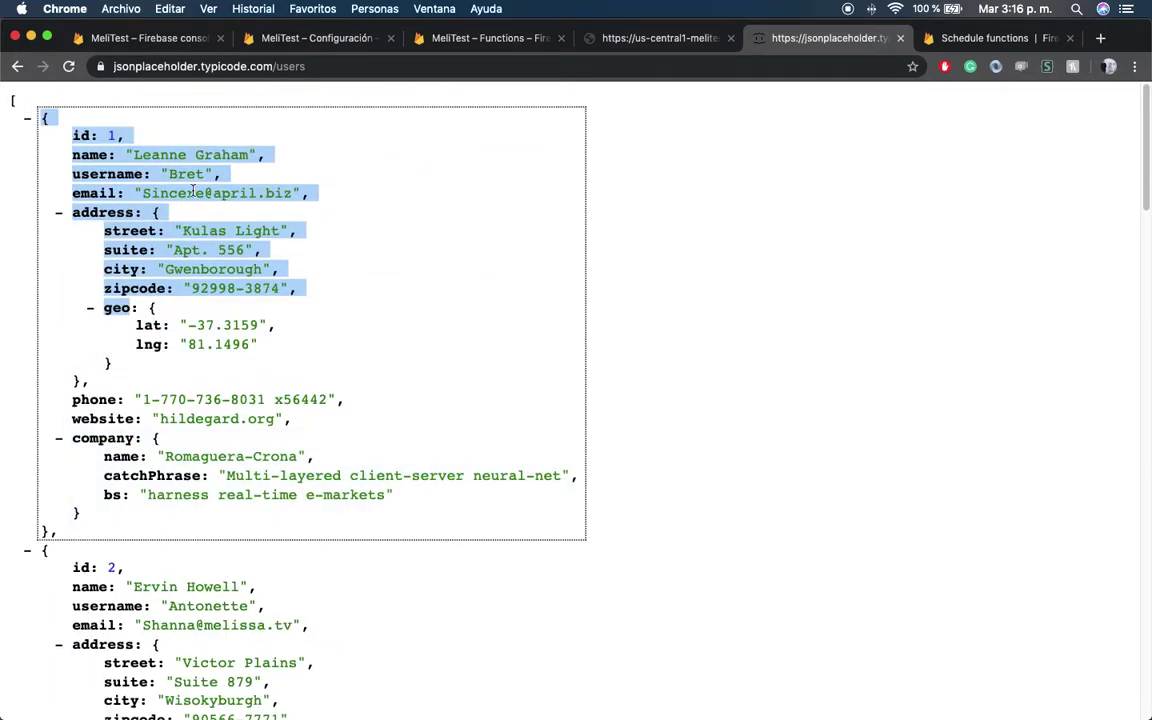
{"action": "left_click", "coordinate": [197, 37]}
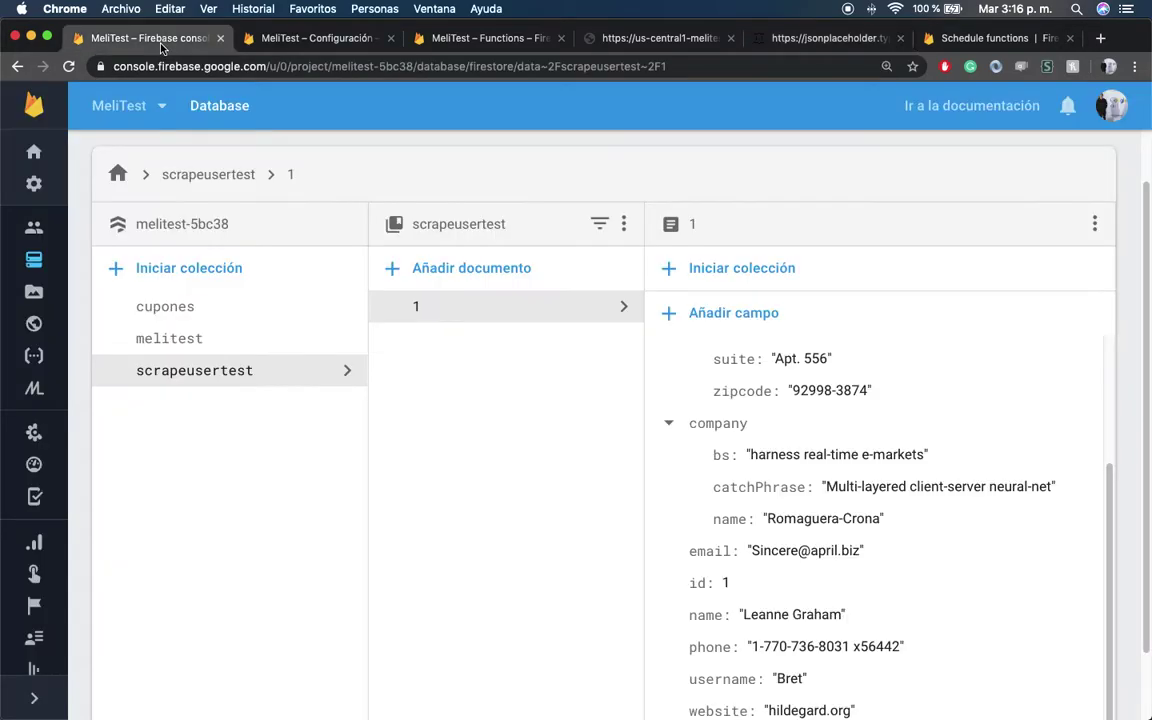
Close document 1's detail panel in scrapeusertest and go back to index.js in VS Code
{"action": "left_click", "coordinate": [226, 384]}
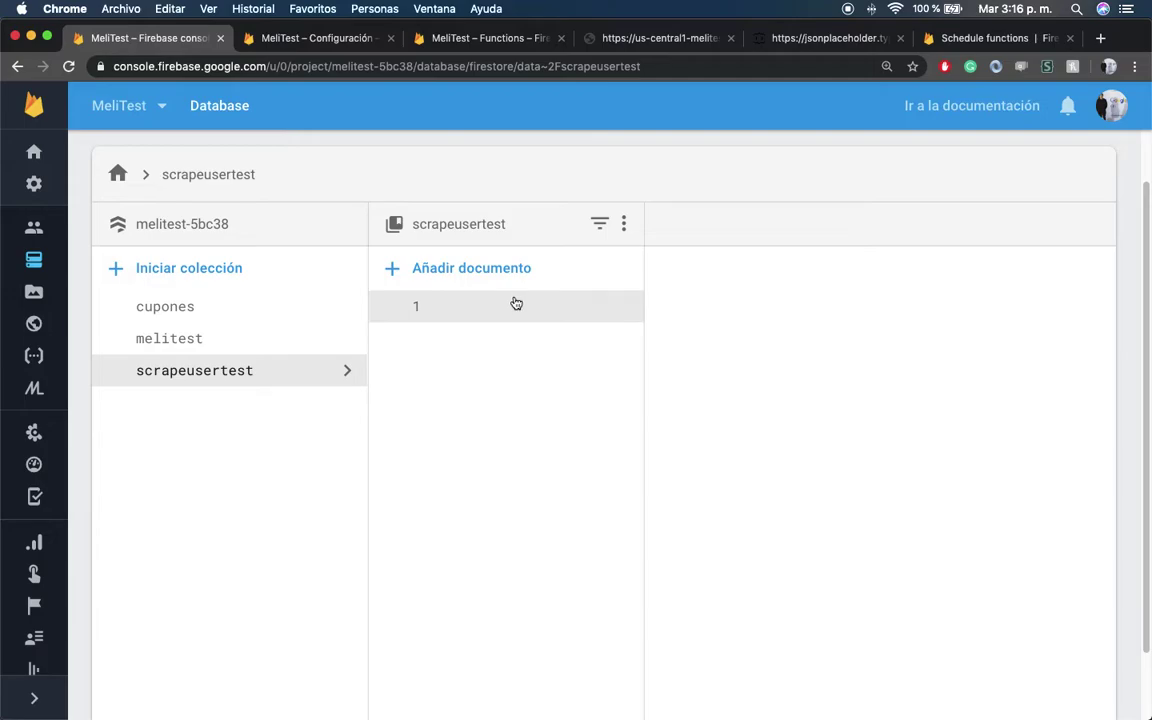
{"action": "mouse_move", "coordinate": [470, 700]}
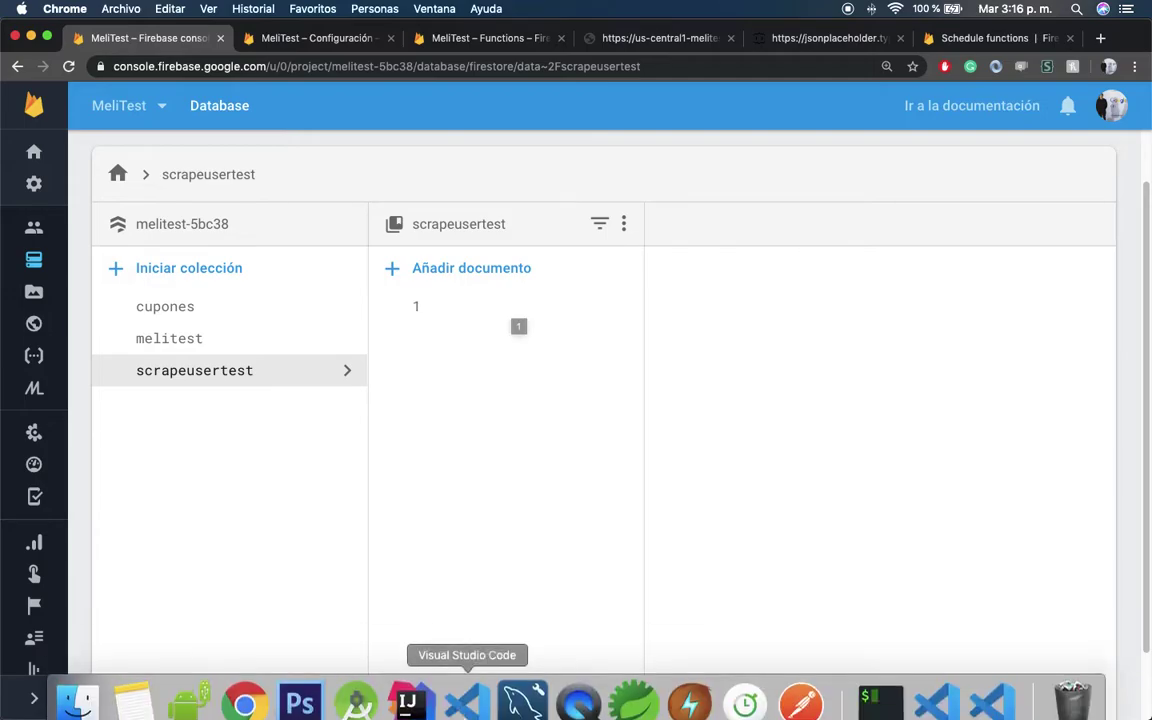
{"action": "key", "text": "super+Tab"}
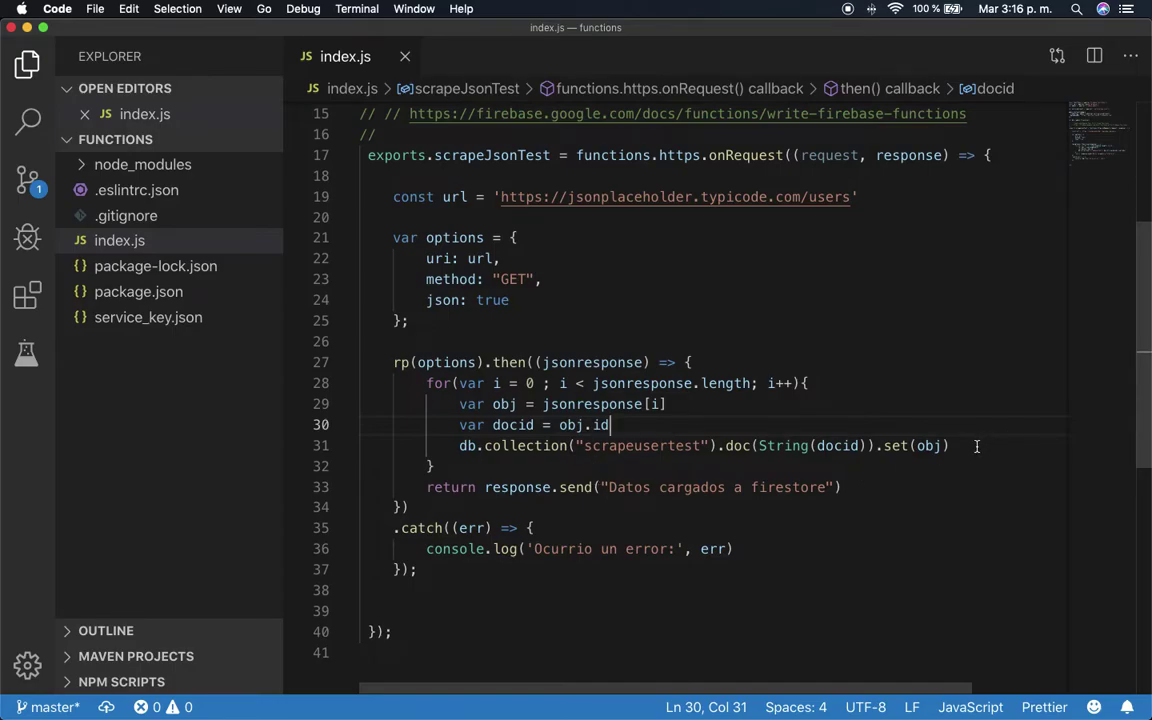
Review the scrapeusertest write statement and its set call on line 31 of index.js
{"action": "key", "text": "ctrl+Right"}
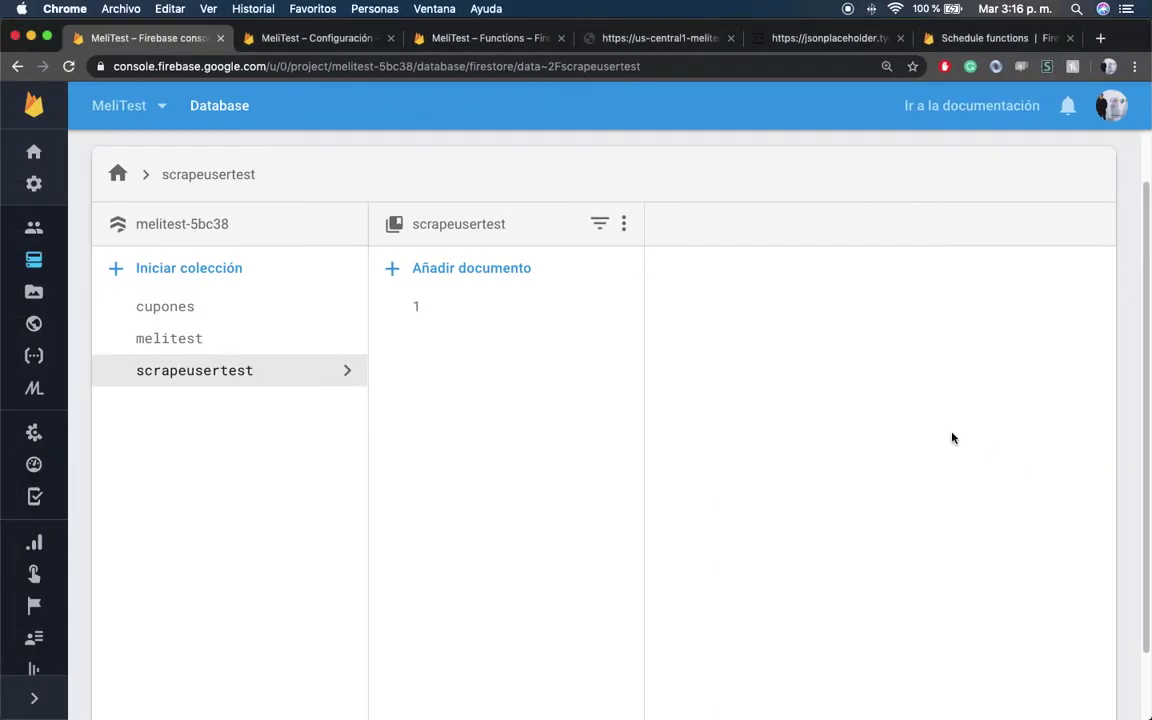
{"action": "key", "text": "ctrl+Left"}
{"action": "left_click", "coordinate": [975, 446]}
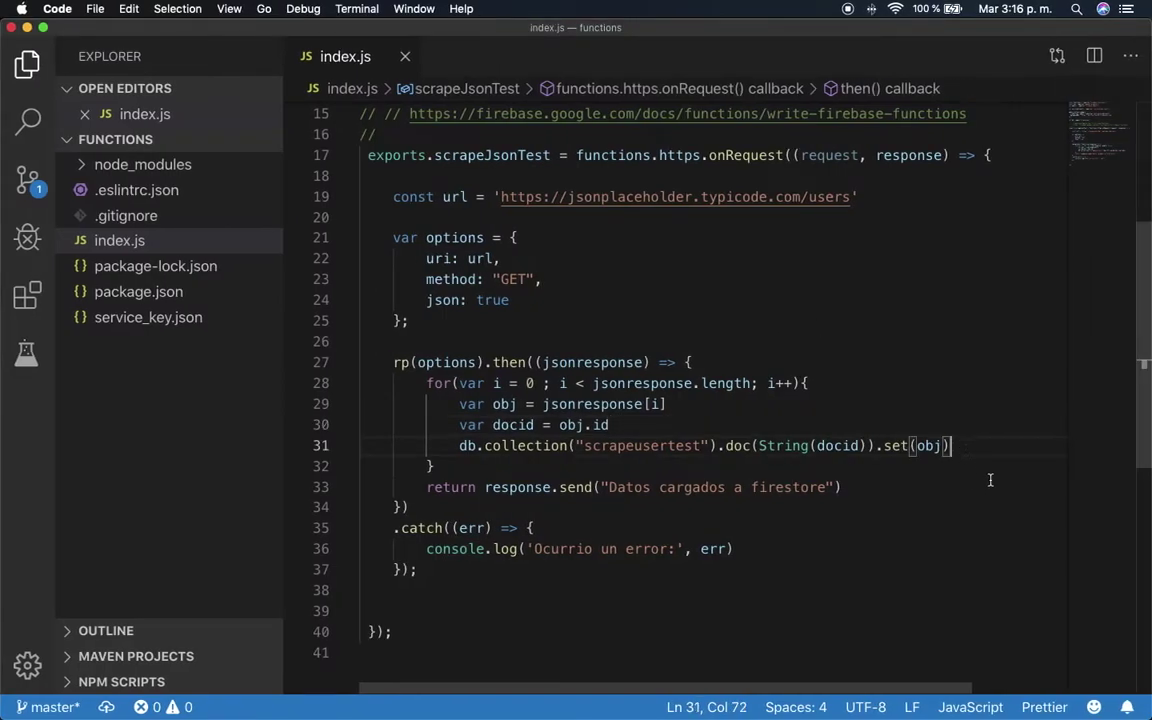
{"action": "left_click_drag", "start_coordinate": [980, 450], "coordinate": [452, 452]}
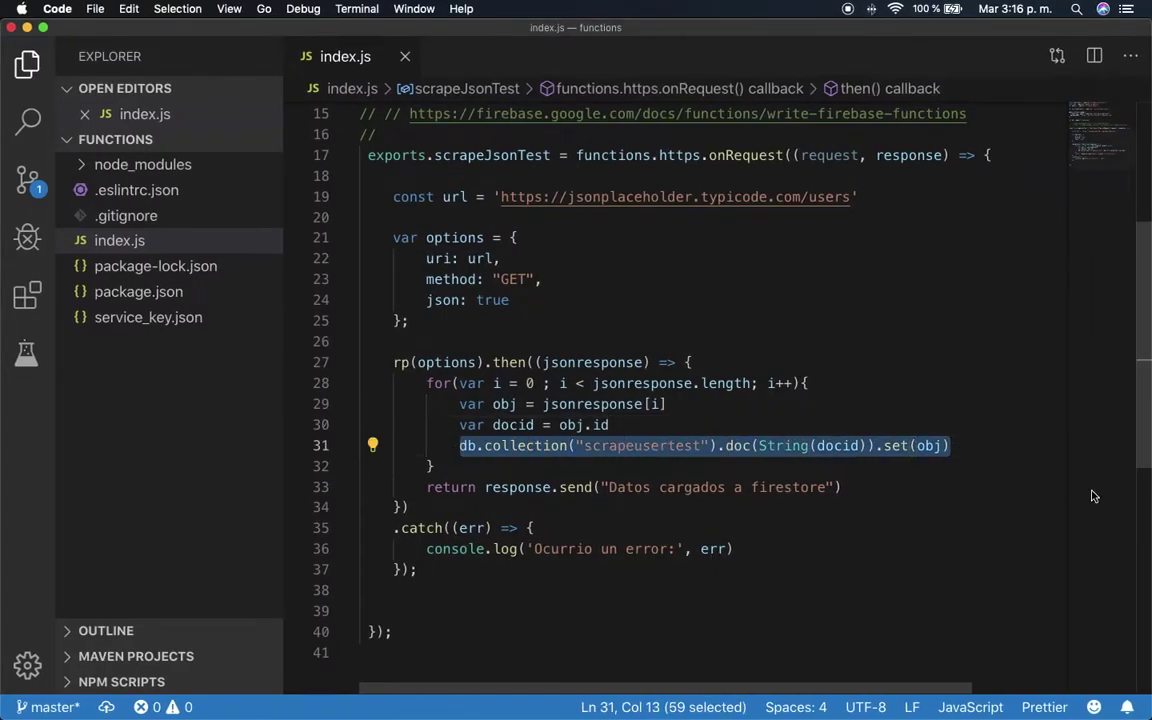
{"action": "left_click", "coordinate": [974, 446]}
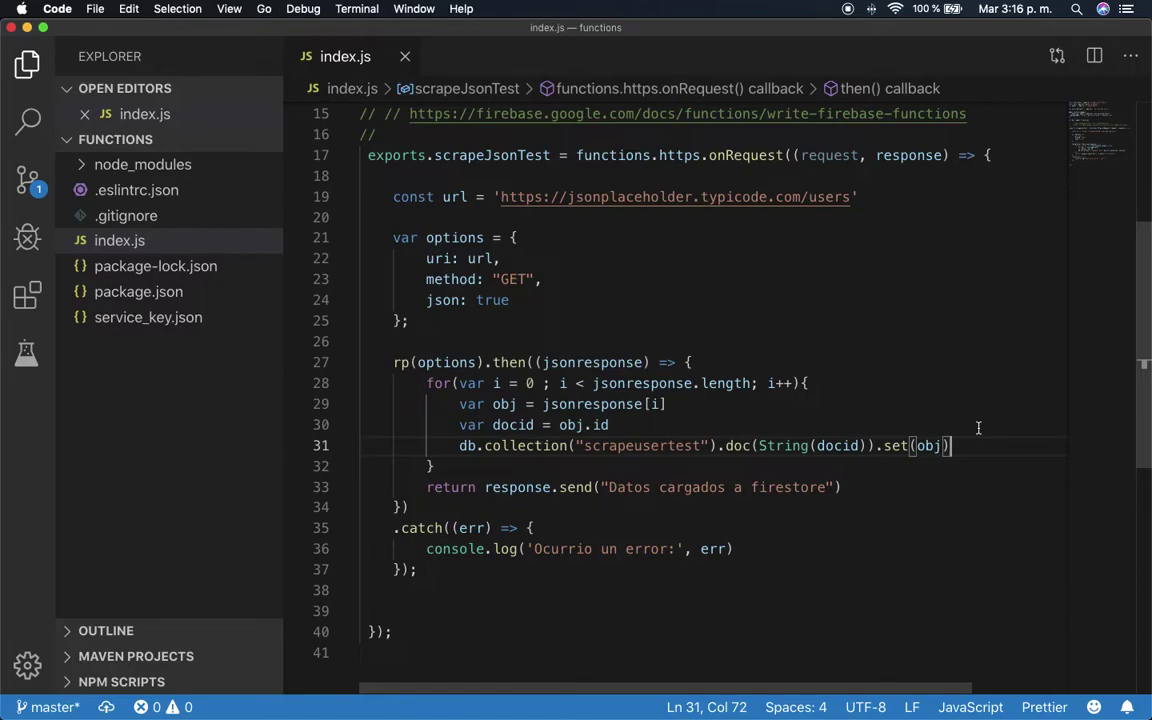
{"action": "double_click", "coordinate": [893, 446]}
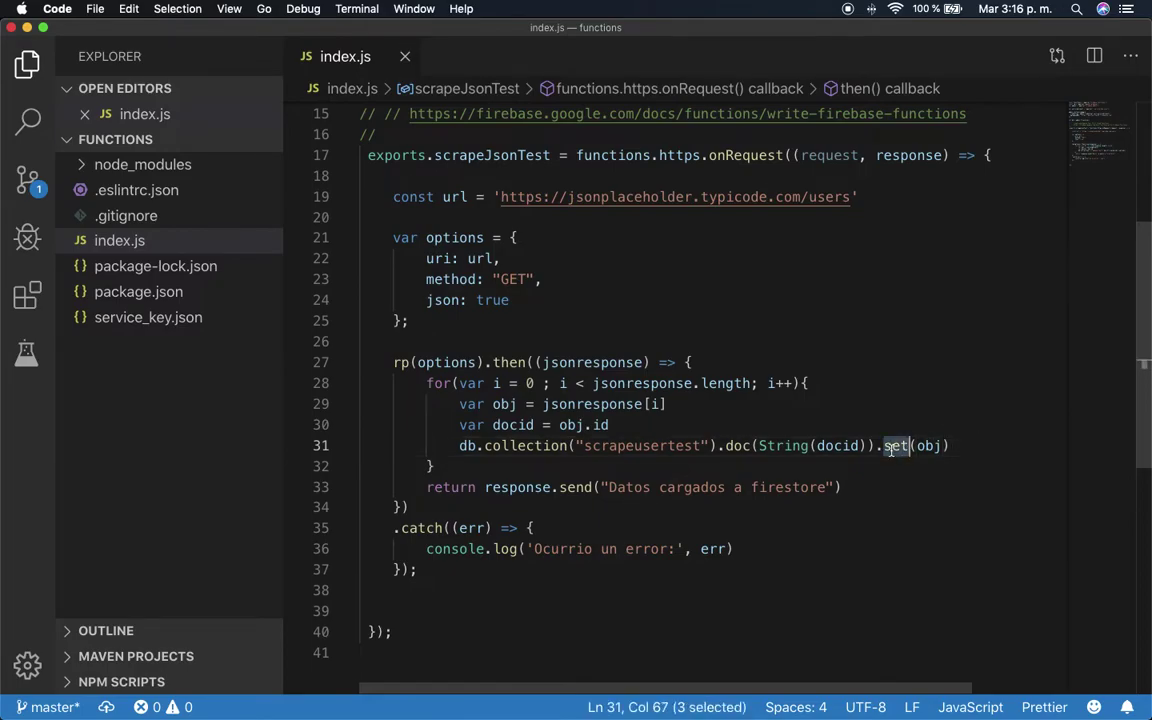
{"action": "left_click", "coordinate": [970, 449]}
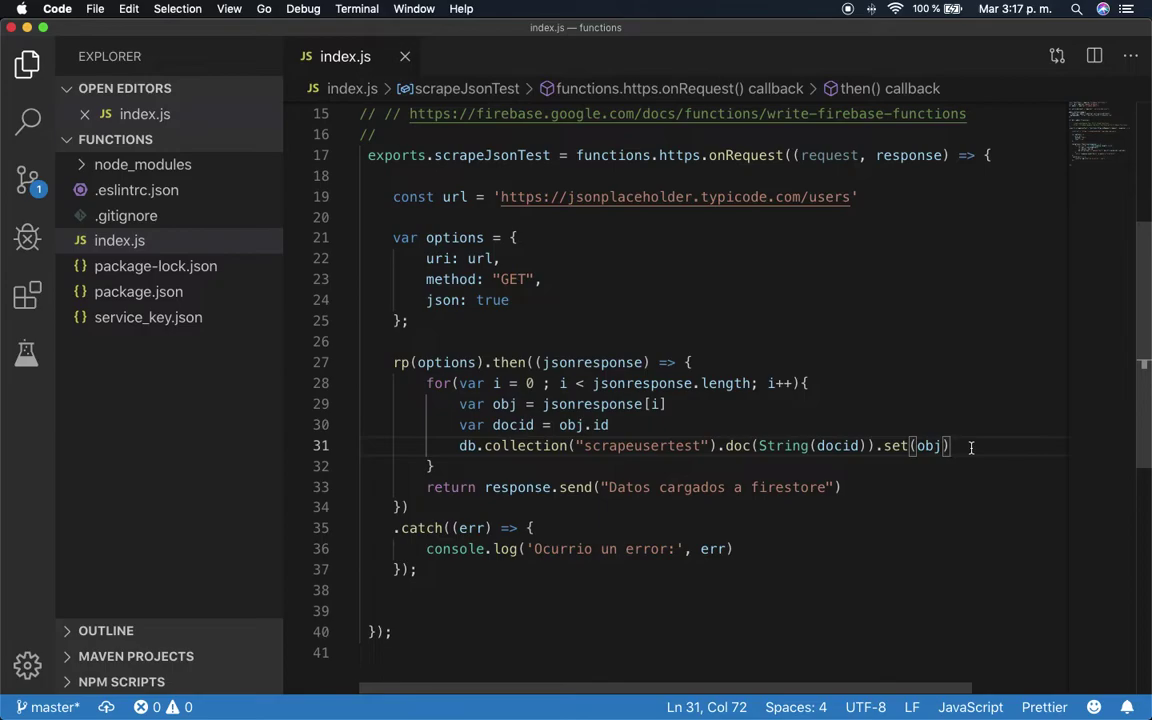
{"action": "key", "text": "super+Tab"}
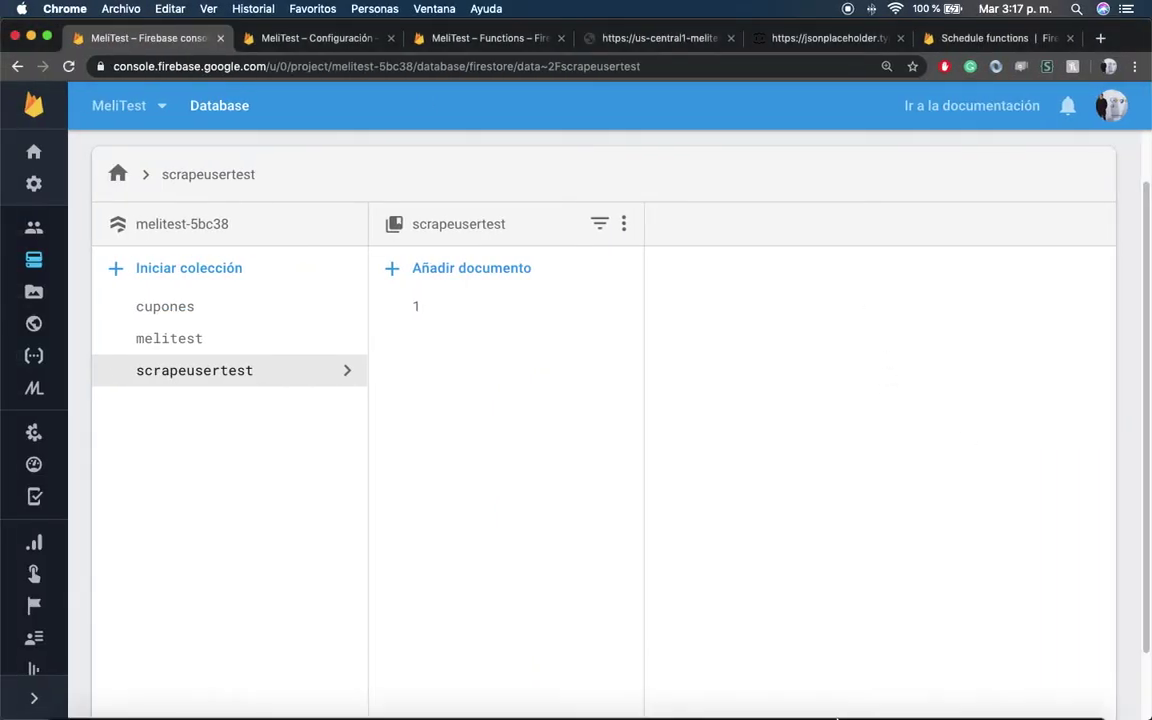
Check the scrapeJsonTest deploy output in both iTerm2 sessions
{"action": "left_click", "coordinate": [882, 687]}
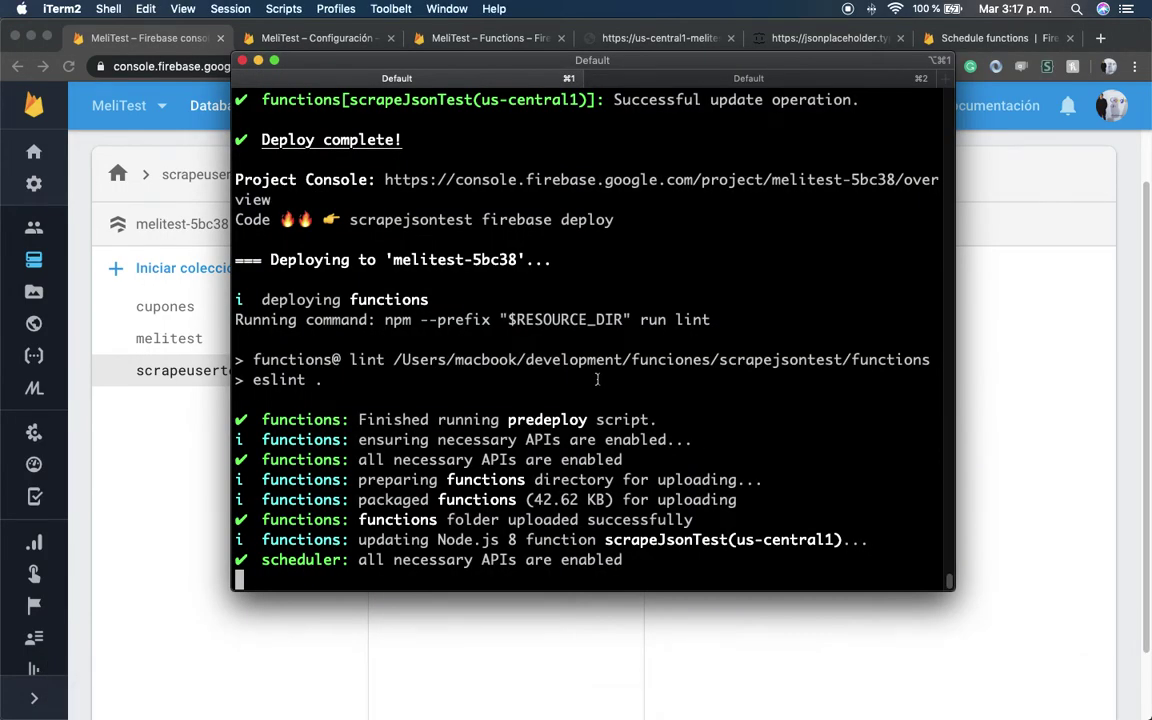
{"action": "left_click_drag", "start_coordinate": [627, 67], "coordinate": [845, 105]}
{"action": "left_click", "coordinate": [850, 108]}
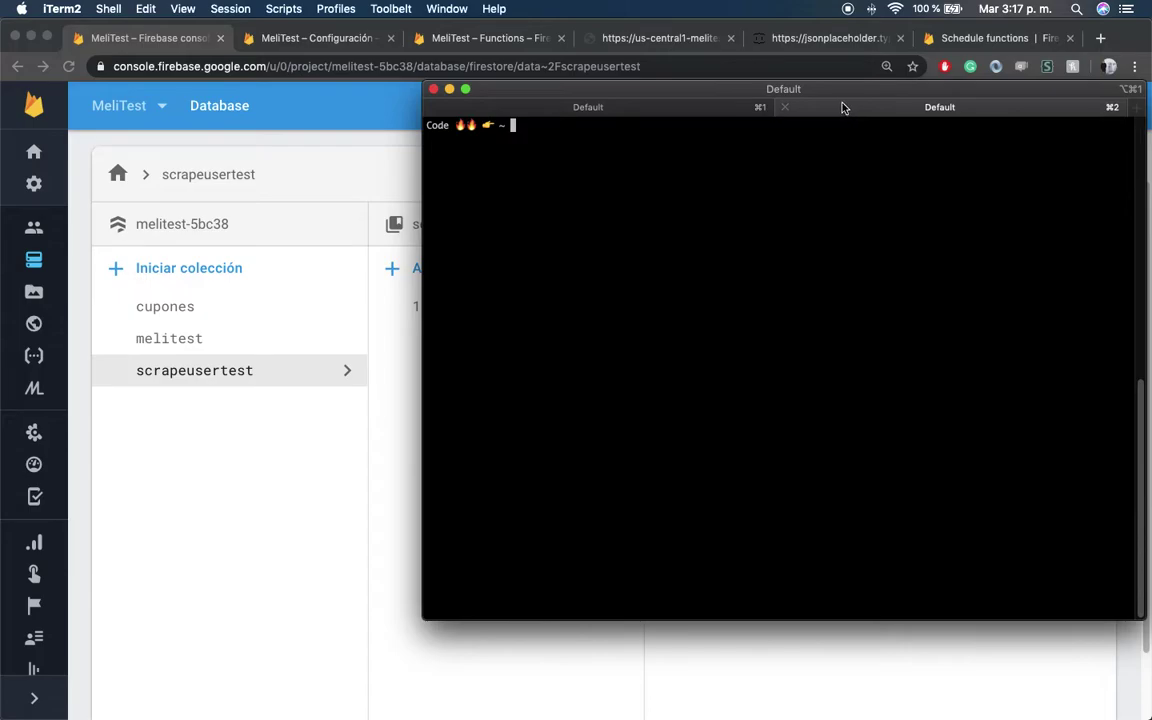
{"action": "left_click", "coordinate": [712, 110]}
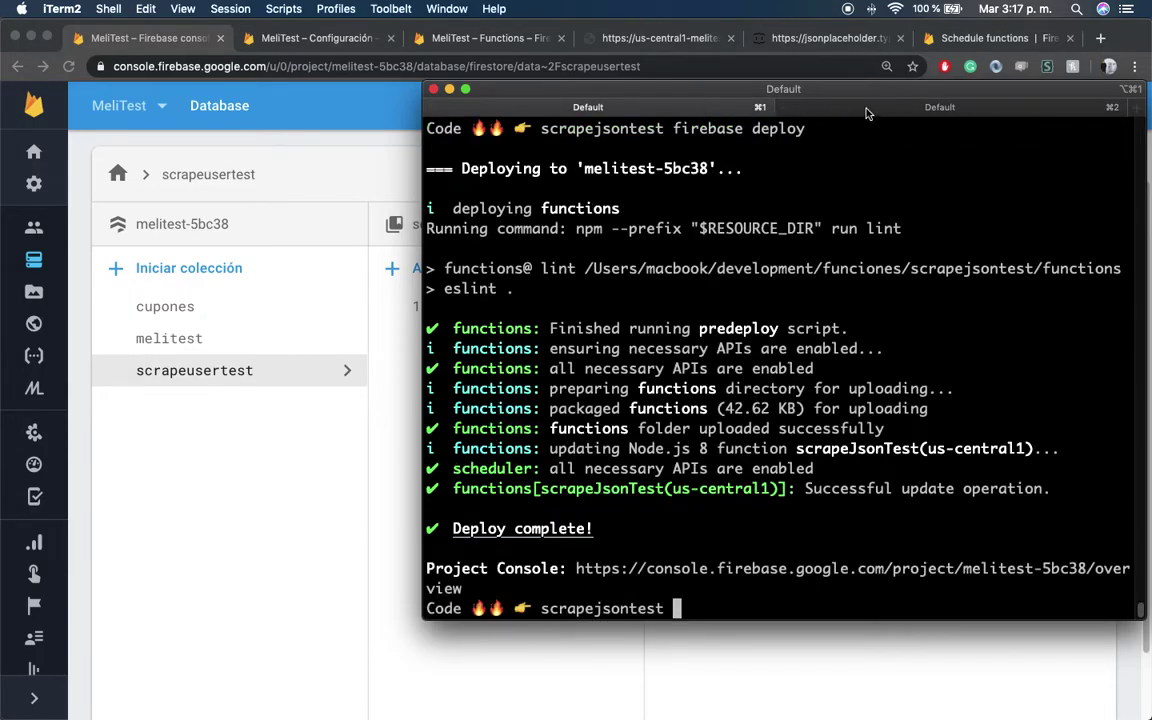
Reload the scrapeJsonTest function page to rerun it, then reload Firestore to check scrapeusertest
{"action": "left_click", "coordinate": [325, 430]}
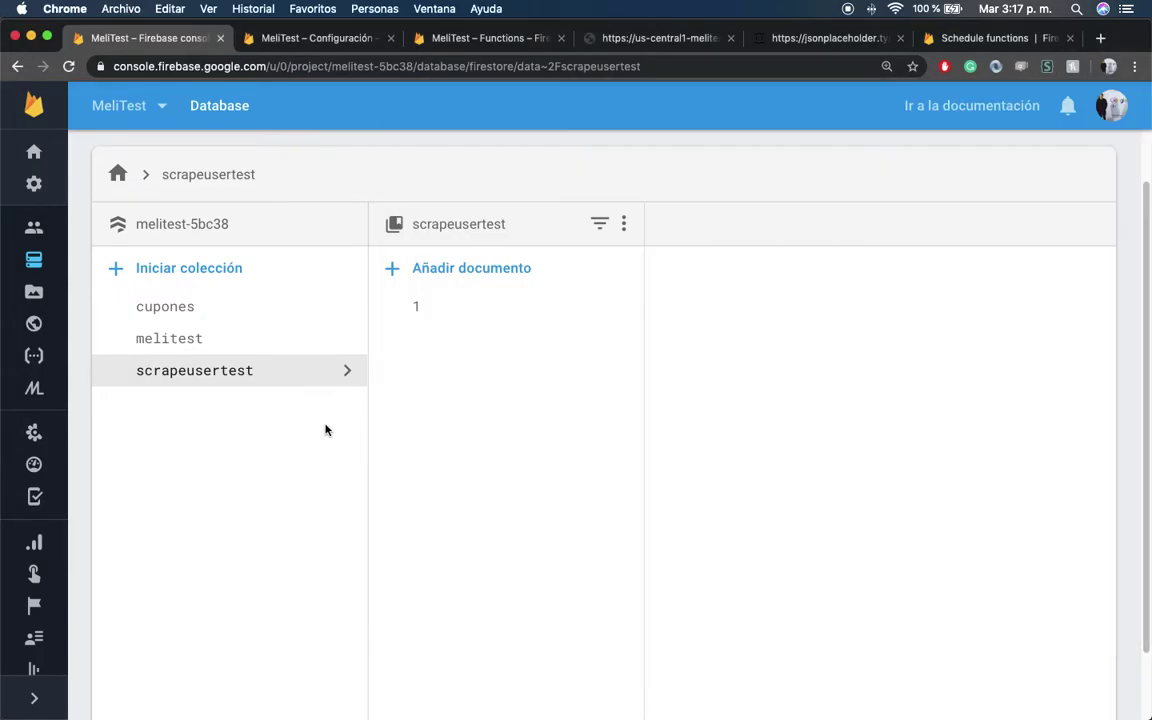
{"action": "left_click", "coordinate": [655, 38]}
{"action": "left_click", "coordinate": [68, 66]}
{"action": "left_click", "coordinate": [118, 39]}
{"action": "left_click", "coordinate": [66, 74]}
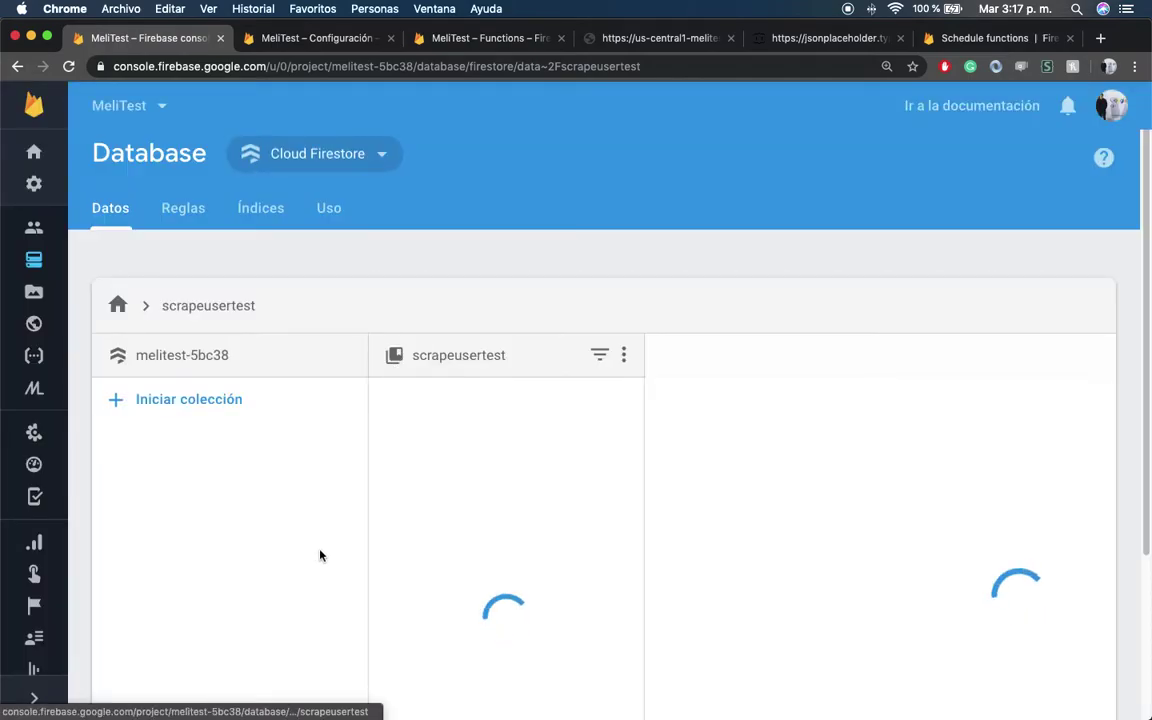
{"action": "scroll", "coordinate": [281, 598], "scroll_direction": "down", "scroll_amount": 3}
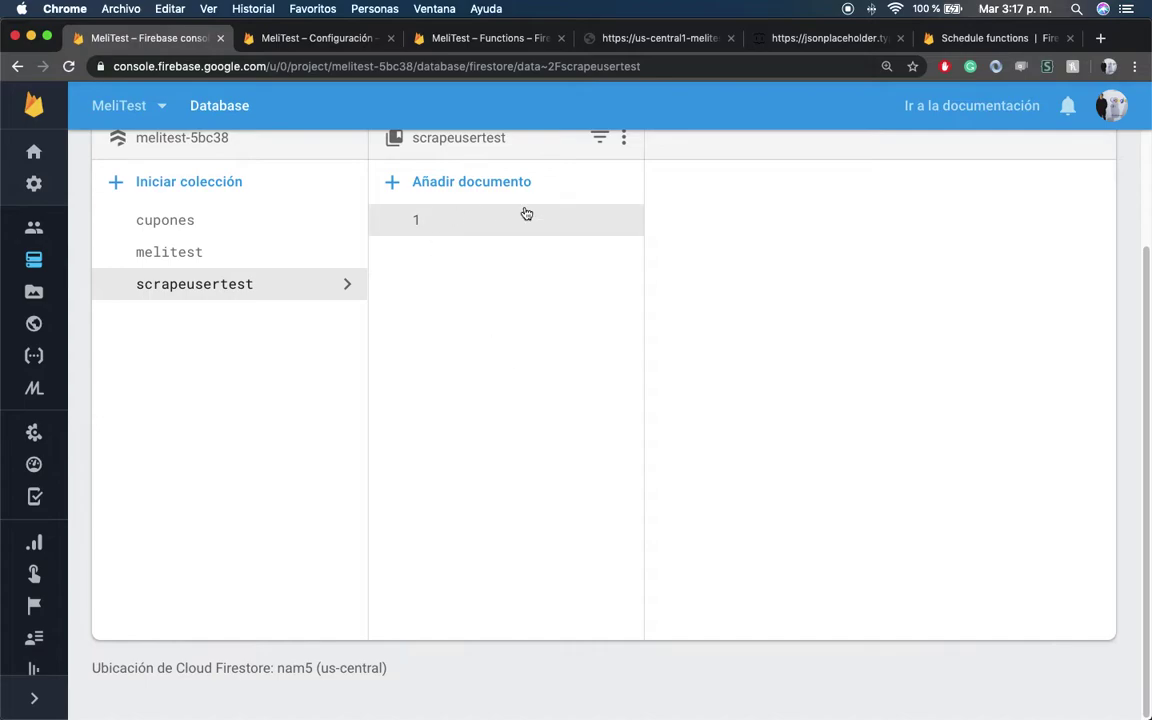
{"action": "scroll", "coordinate": [522, 350], "scroll_direction": "up", "scroll_amount": 1}
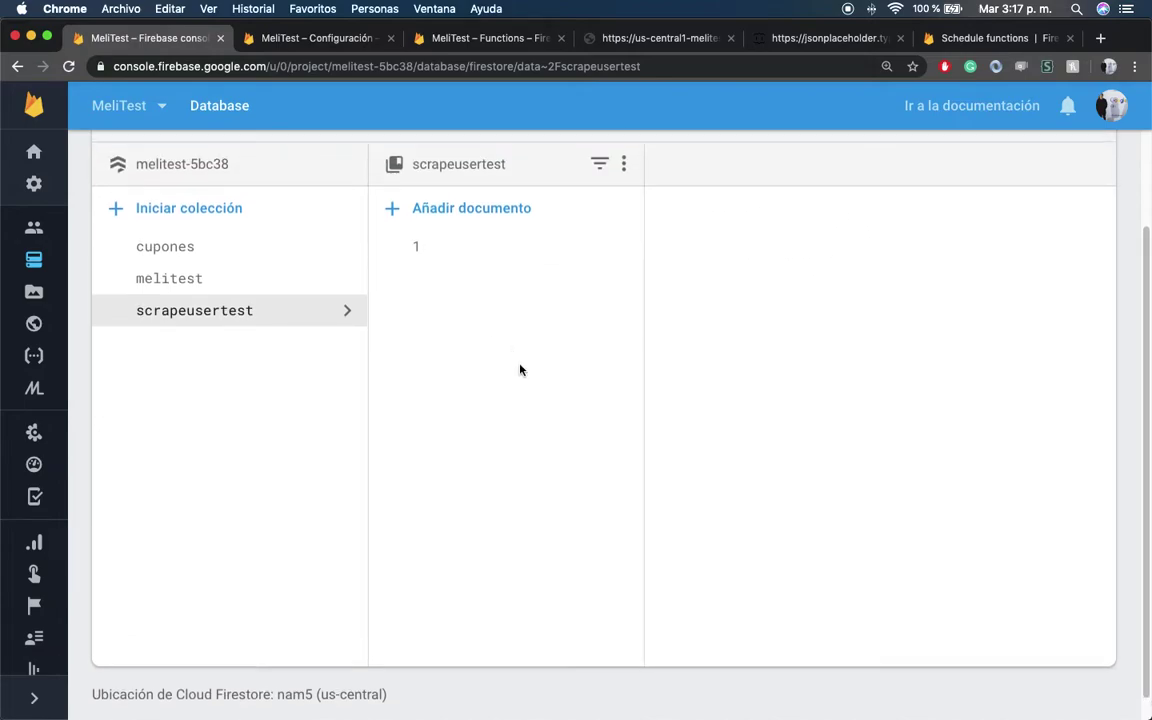
{"action": "scroll", "coordinate": [490, 370], "scroll_direction": "up", "scroll_amount": 1}
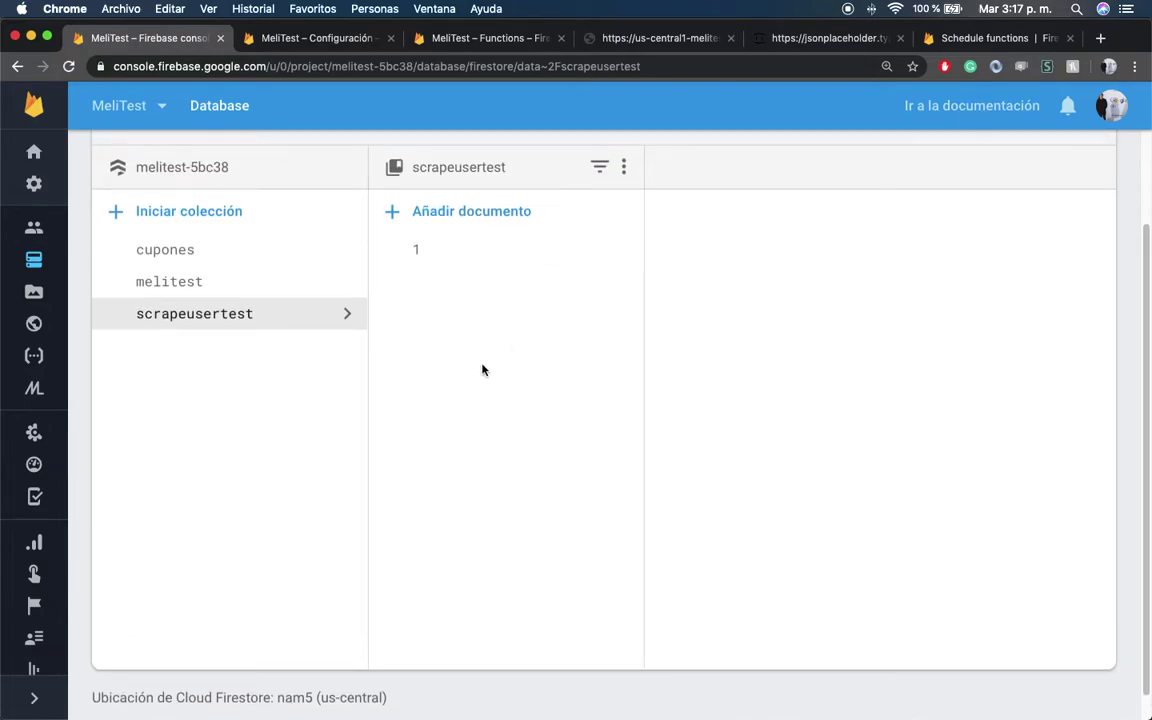
{"action": "left_click", "coordinate": [68, 66]}
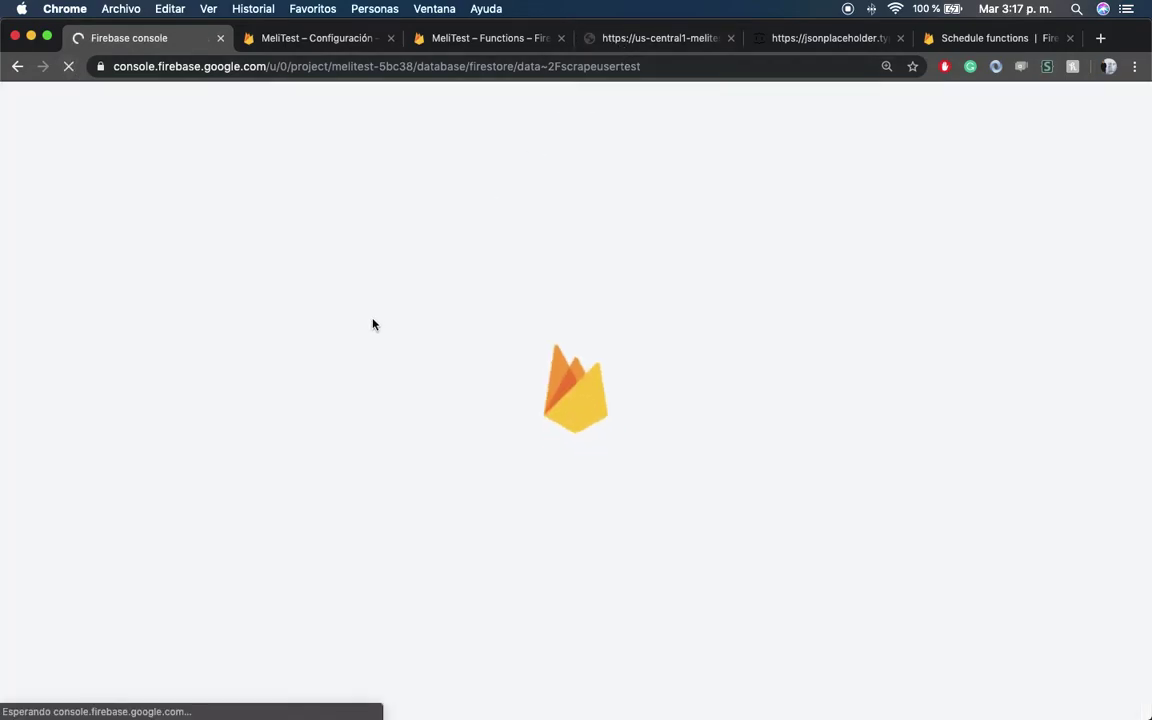
Go over the for loop header and obj line (lines 28–29) in index.js
{"action": "key", "text": "ctrl+Right"}
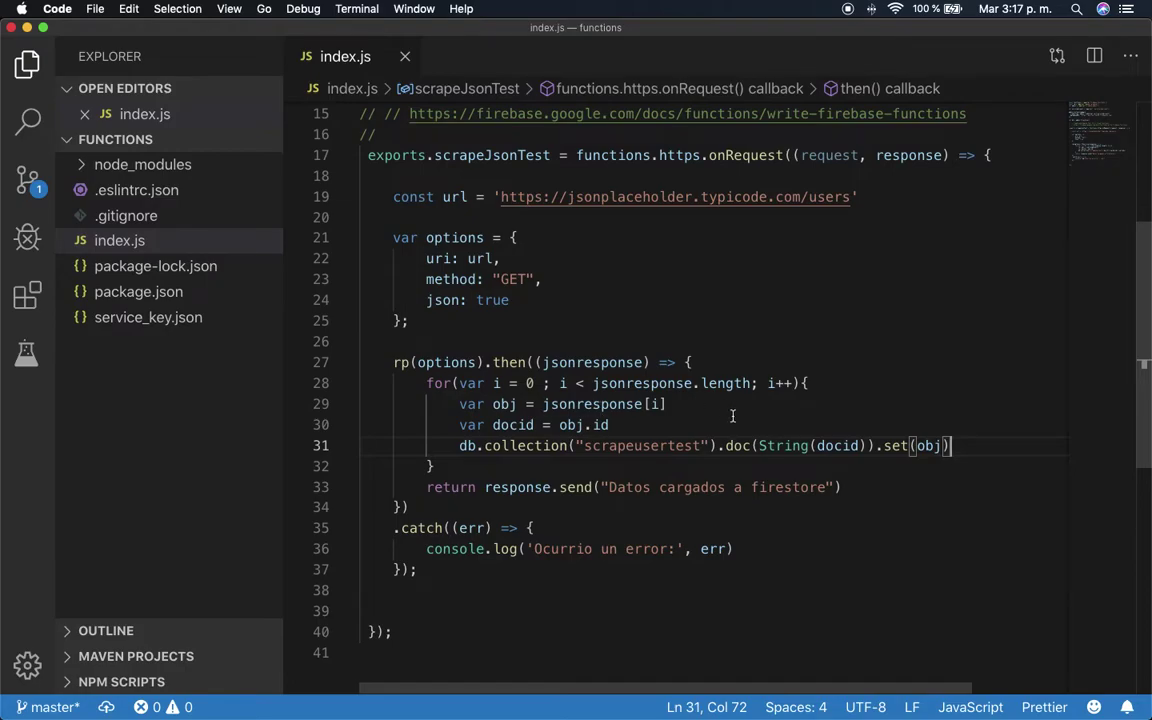
{"action": "left_click", "coordinate": [745, 384]}
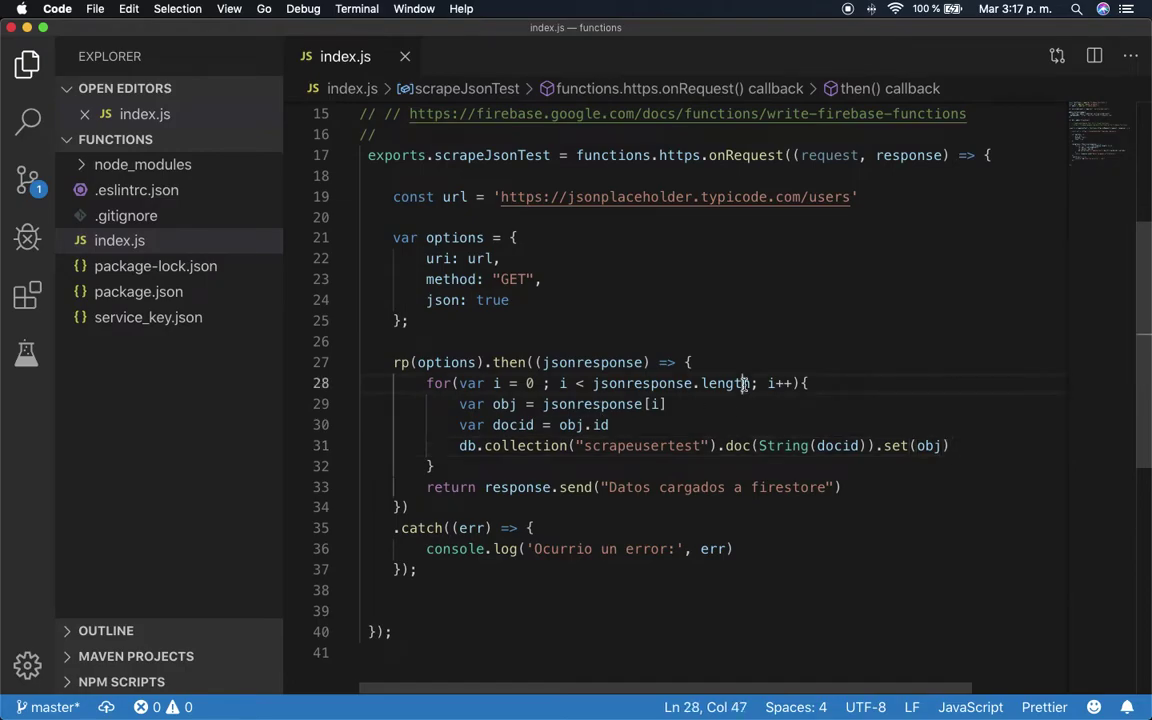
{"action": "left_click", "coordinate": [698, 404]}
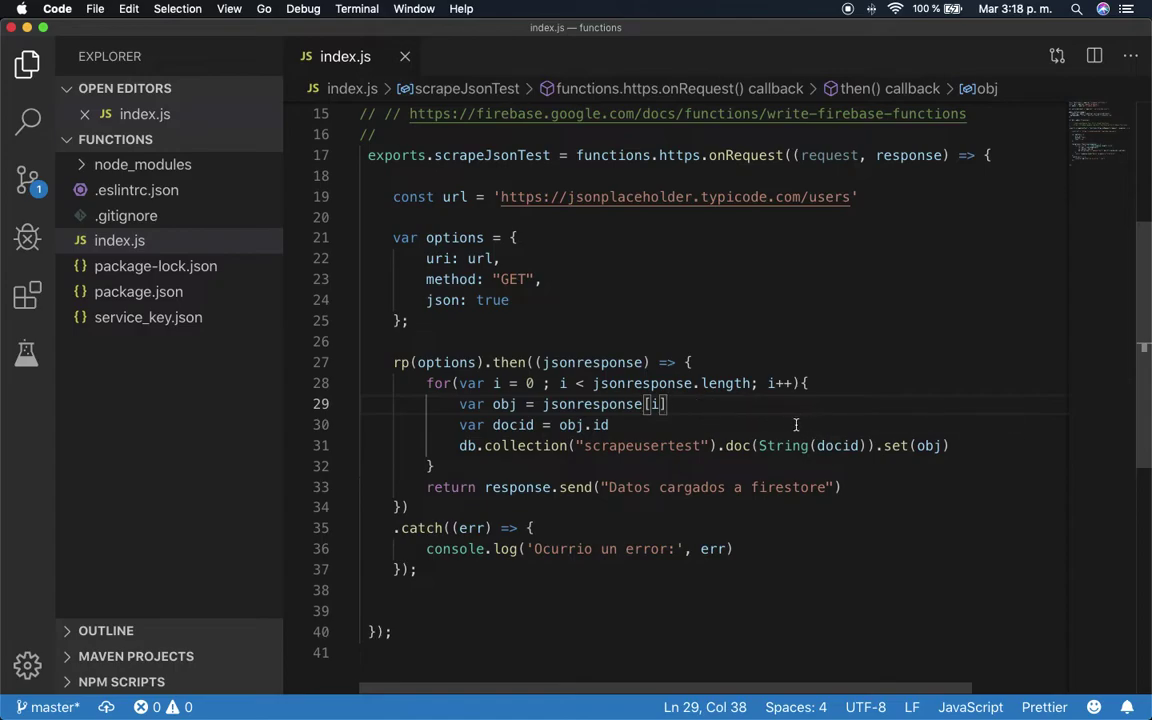
{"action": "key", "text": "super+Tab"}
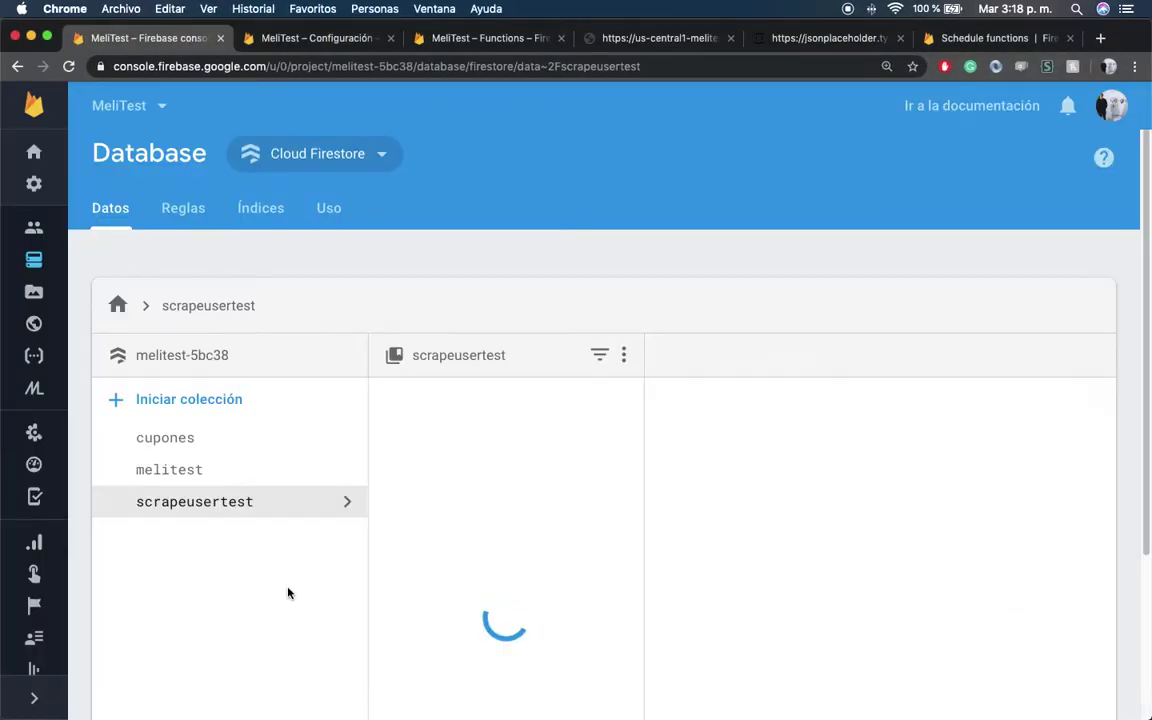
In a new iTerm2 tab, run curl against the scrapeJsonTest cloudfunctions URL
{"action": "scroll", "coordinate": [633, 386], "scroll_direction": "down", "scroll_amount": 2}
{"action": "left_click", "coordinate": [879, 685]}
{"action": "key", "text": "super+t"}
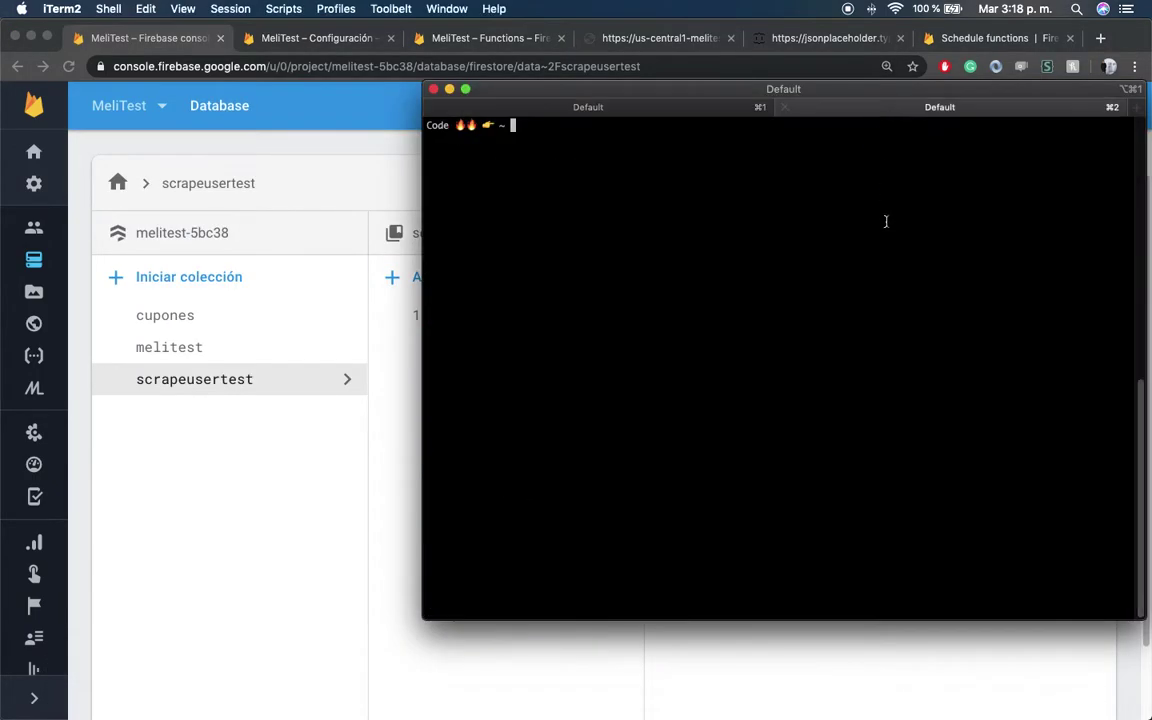
{"action": "type", "text": "clear"}
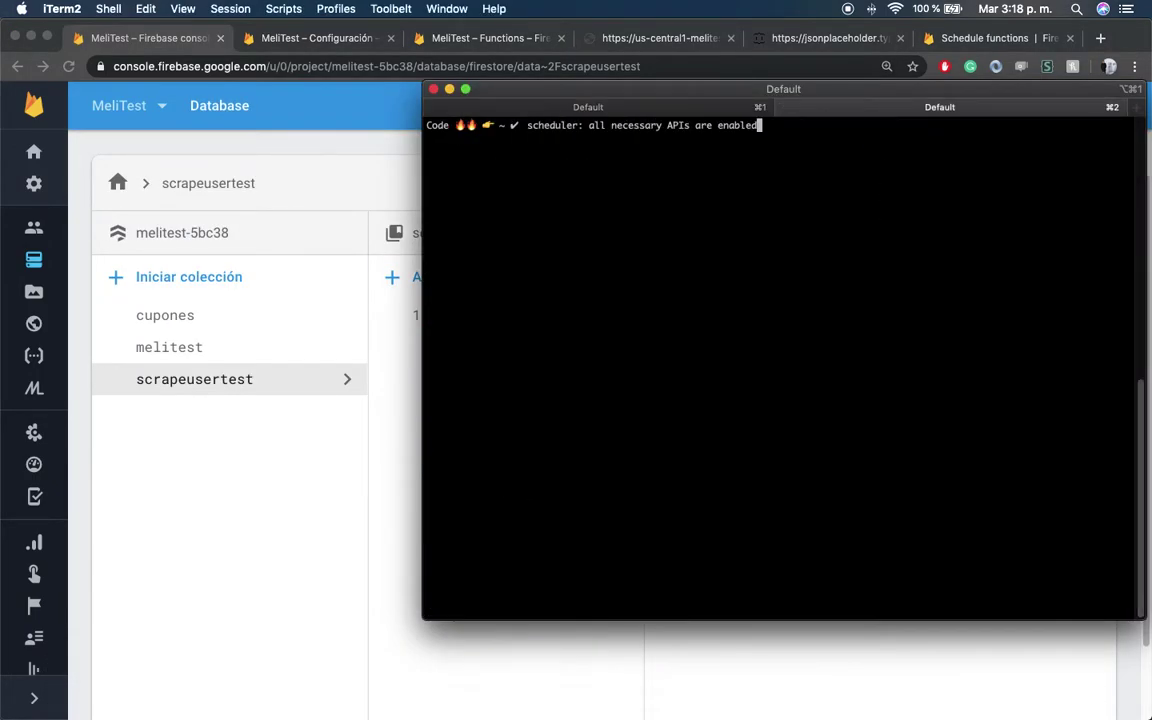
{"action": "type", "text": "https://us-central1-melitest-5bc38.cloudfunctions.net/scrapeJsonTest"}
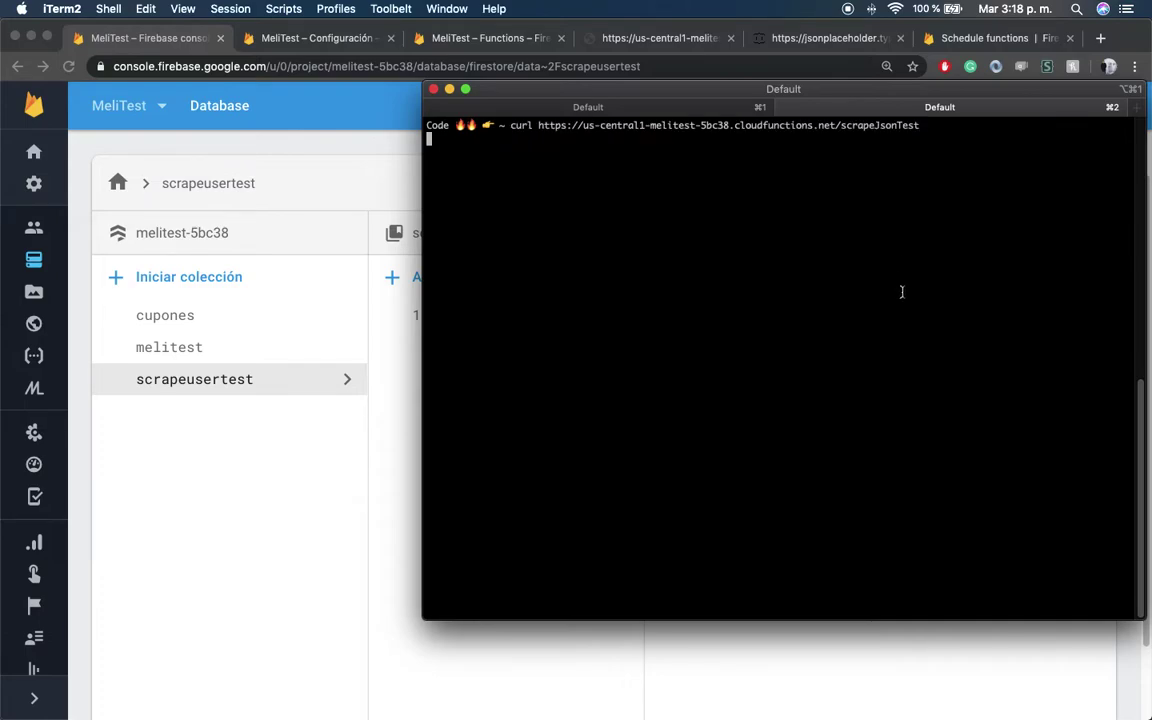
Reload the Firestore data and check that scrapeusertest still lists only document 1
{"action": "left_click", "coordinate": [63, 66]}
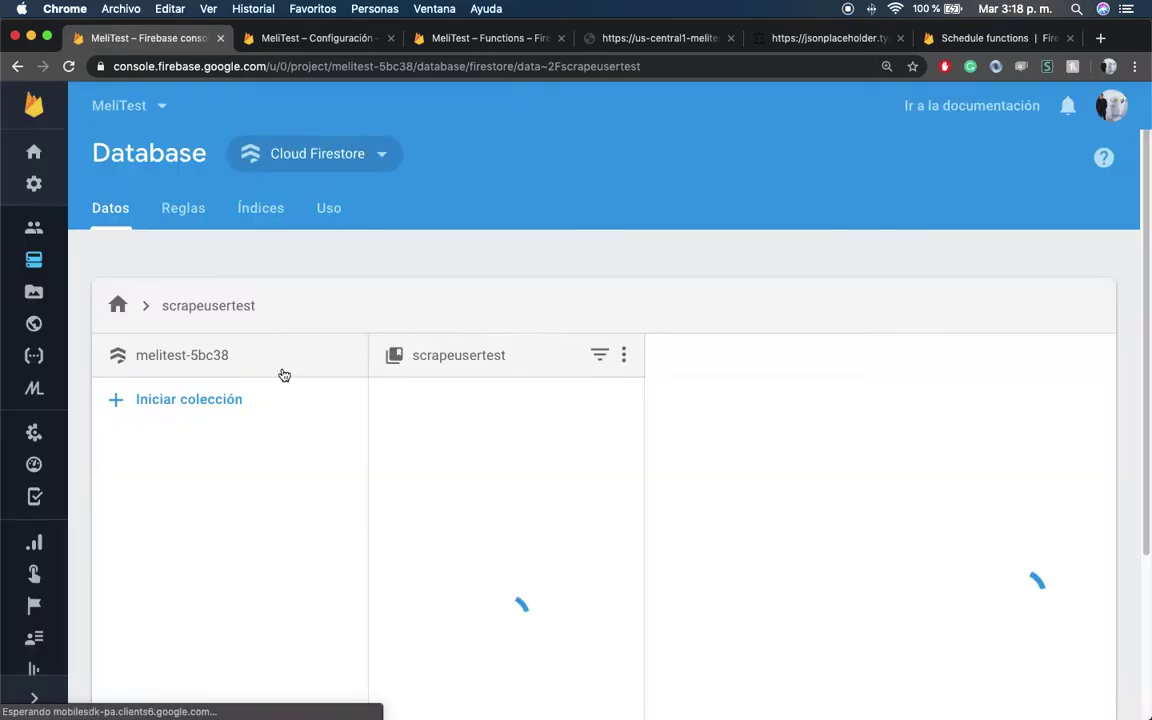
{"action": "scroll", "coordinate": [256, 571], "scroll_direction": "down", "scroll_amount": 3}
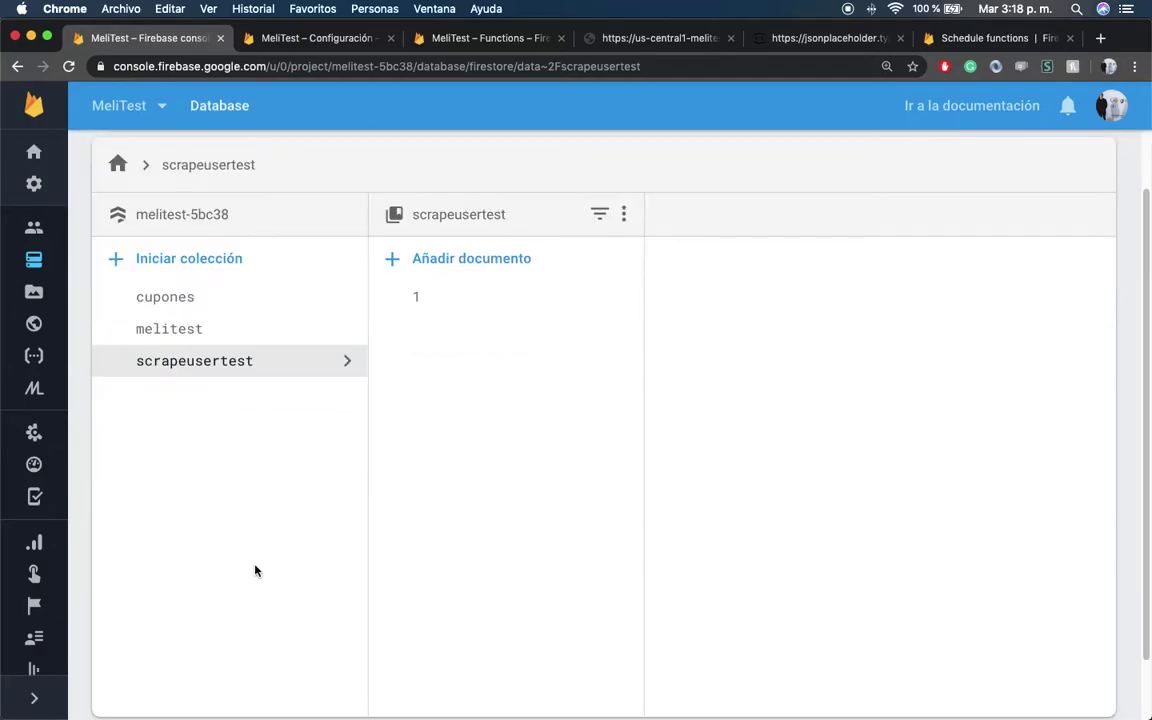
{"action": "scroll", "coordinate": [255, 570], "scroll_direction": "up", "scroll_amount": 1}
Reload the scrapeJsonTest function page twice to write the users to Firestore
{"action": "left_click", "coordinate": [660, 37]}
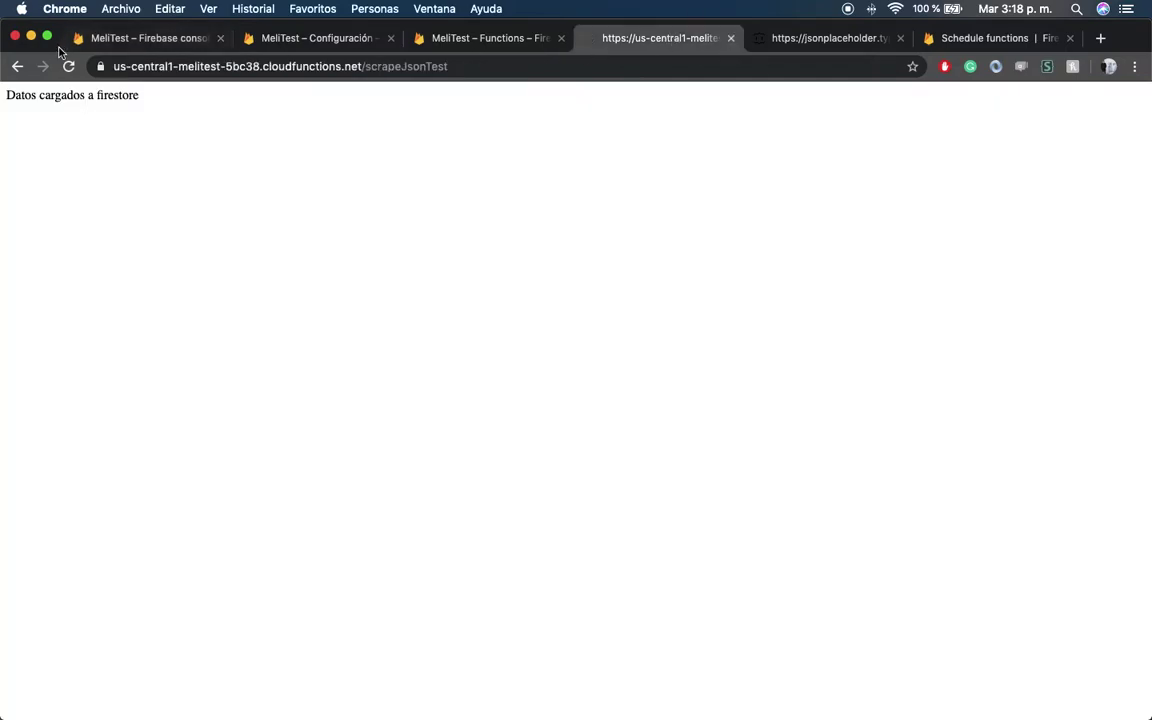
{"action": "left_click", "coordinate": [68, 66]}
{"action": "left_click", "coordinate": [68, 66]}
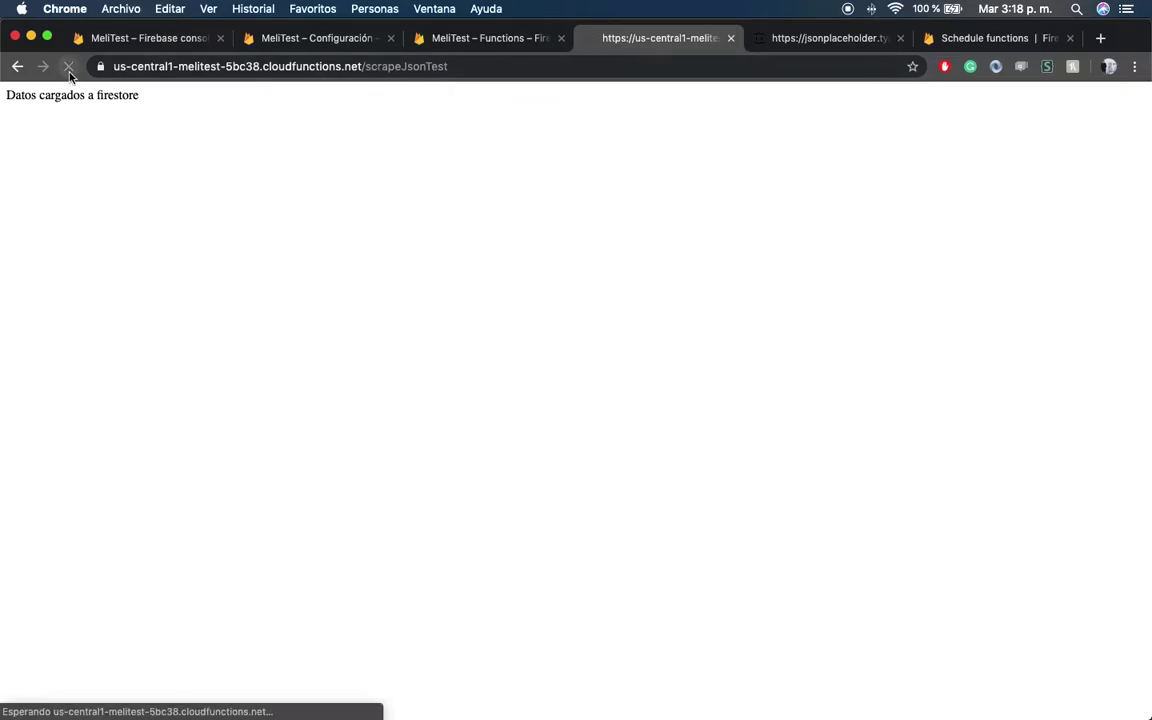
Inspect scrapeusertest documents 10, 2, 3 and 4 in the Firebase console
{"action": "left_click", "coordinate": [150, 38]}
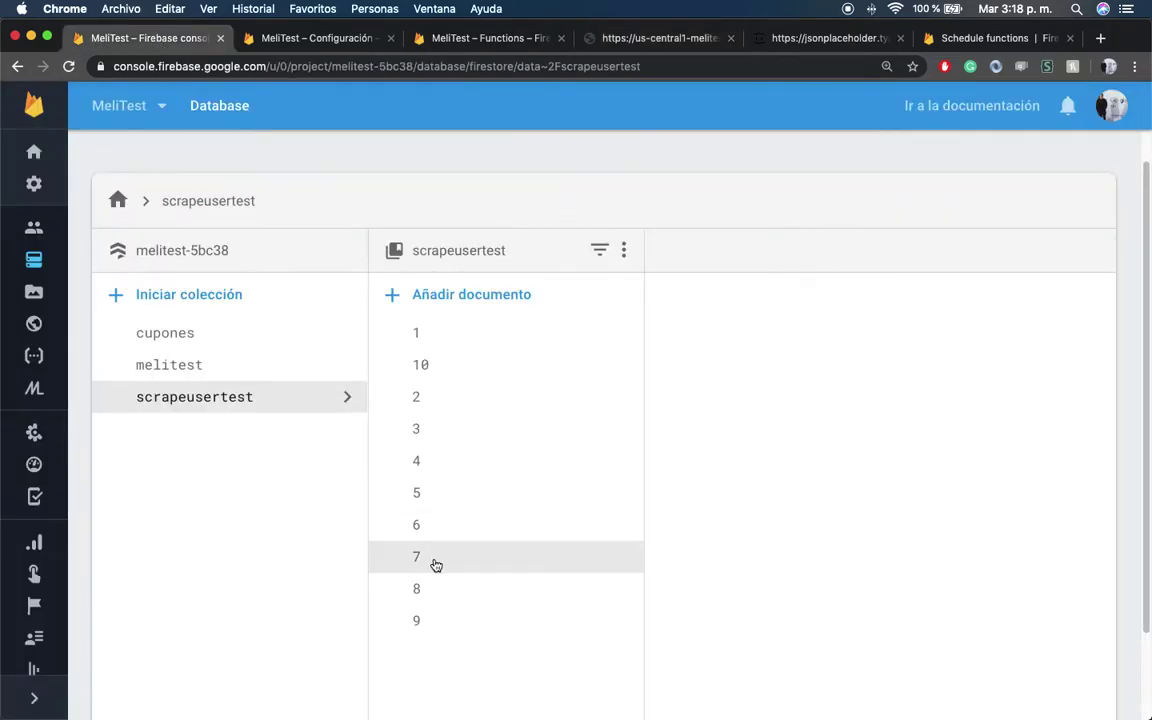
{"action": "left_click", "coordinate": [508, 368]}
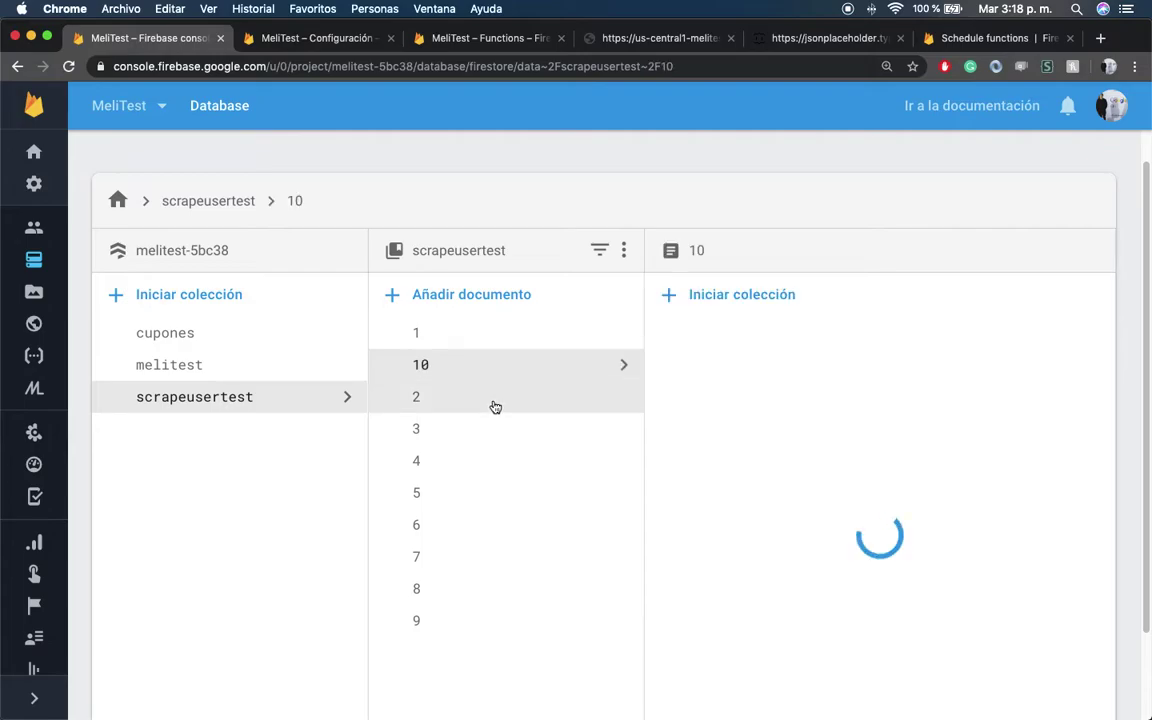
{"action": "left_click", "coordinate": [494, 403]}
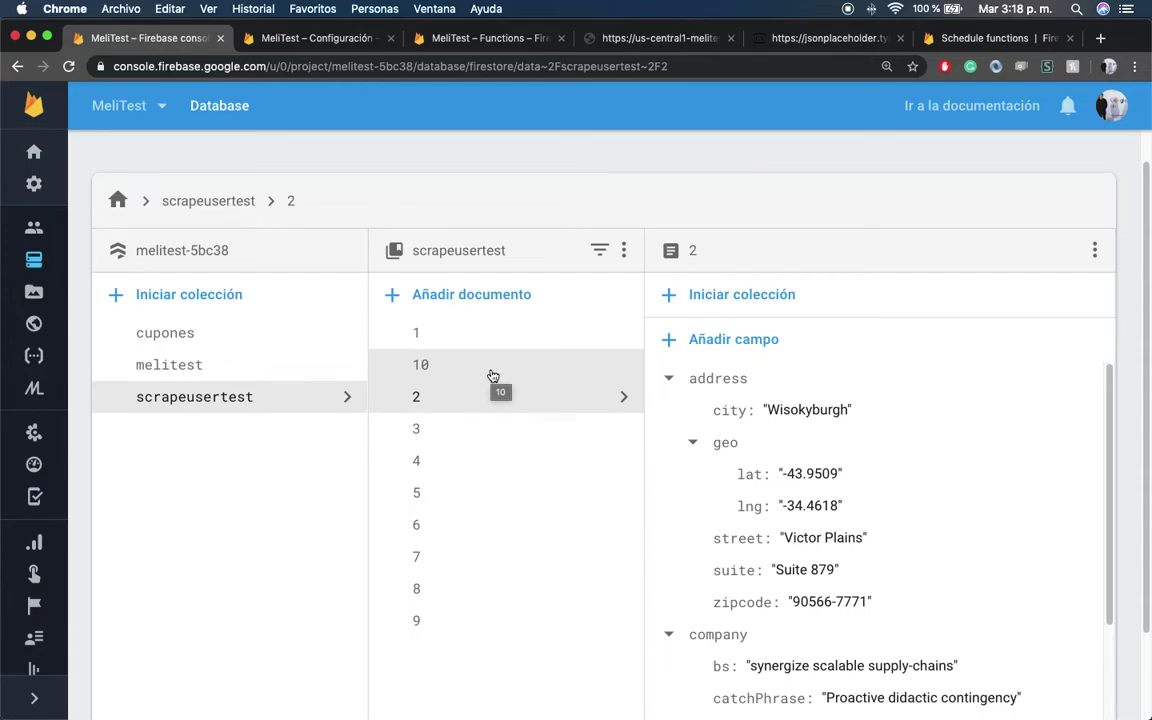
{"action": "scroll", "coordinate": [565, 460], "scroll_direction": "down", "scroll_amount": 1}
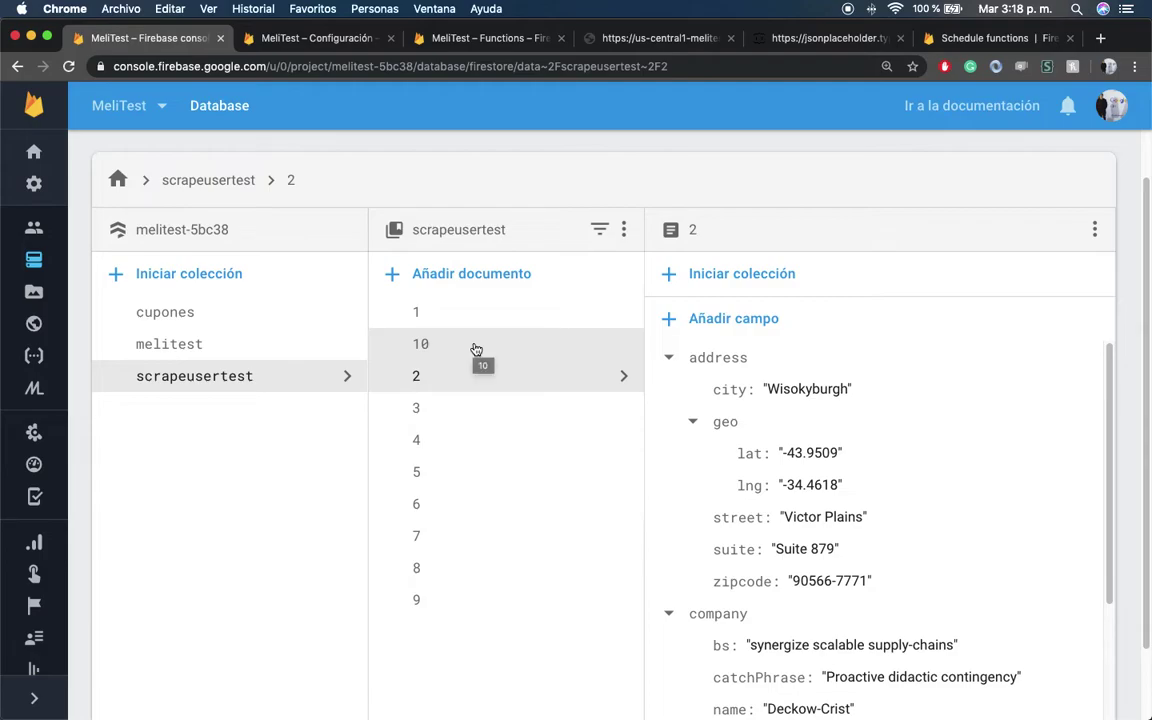
{"action": "left_click", "coordinate": [487, 408]}
{"action": "left_click", "coordinate": [489, 451]}
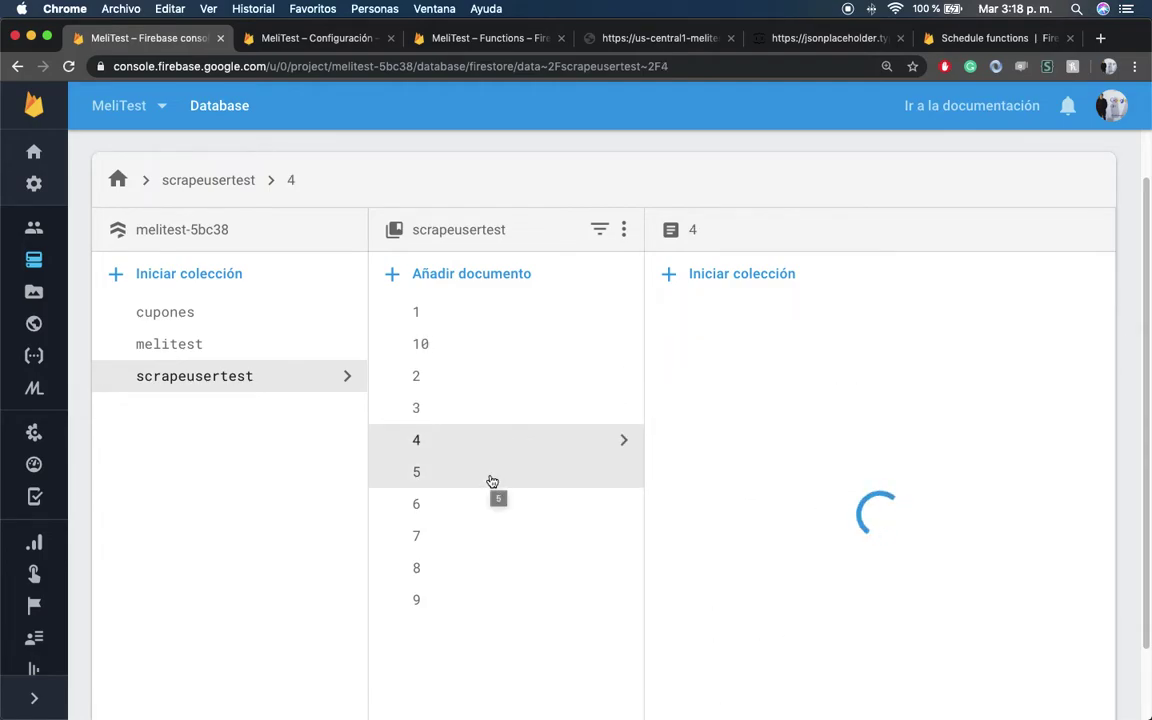
{"action": "left_click", "coordinate": [643, 39]}
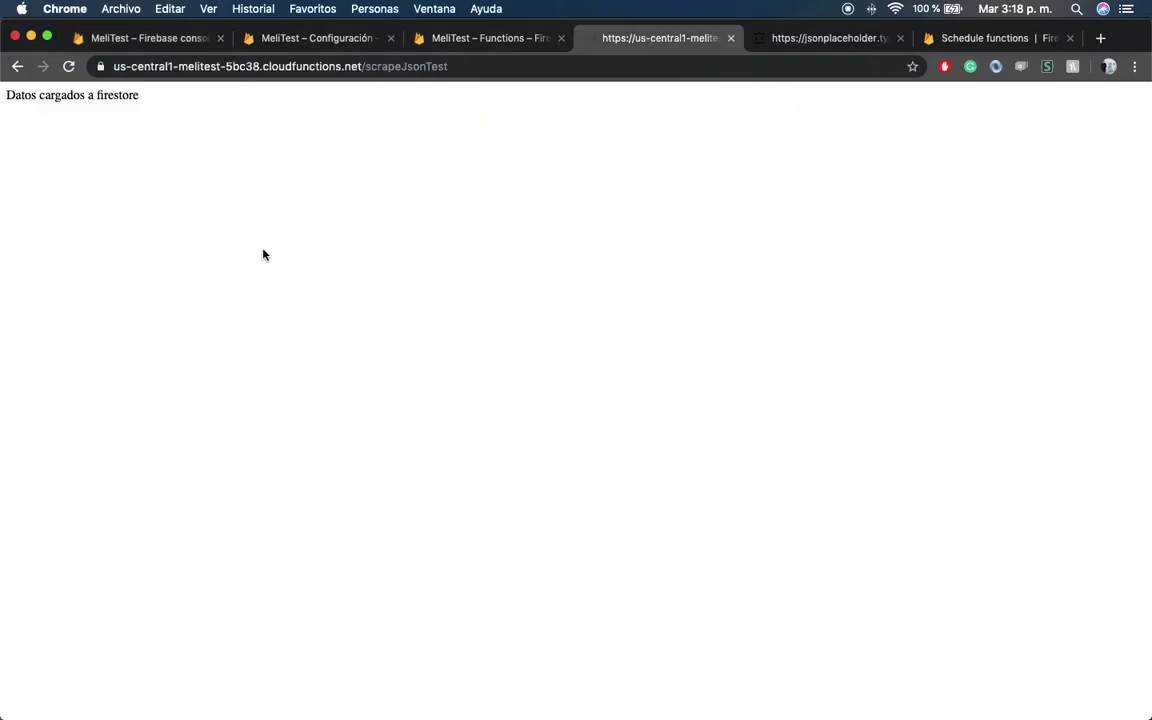
{"action": "left_click", "coordinate": [805, 40]}
{"action": "left_click", "coordinate": [105, 140]}
{"action": "scroll", "coordinate": [250, 350], "scroll_direction": "down", "scroll_amount": 3}
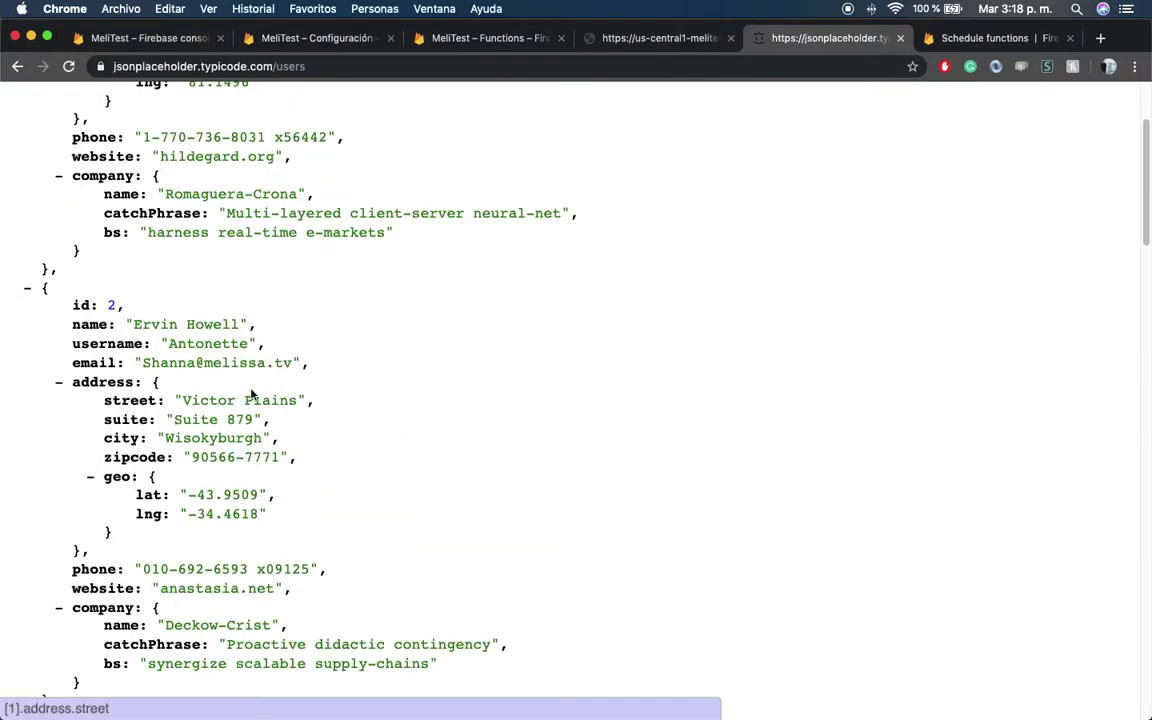
{"action": "left_click", "coordinate": [145, 307]}
{"action": "scroll", "coordinate": [250, 350], "scroll_direction": "down", "scroll_amount": 10}
{"action": "left_click_drag", "start_coordinate": [73, 272], "coordinate": [208, 537]}
{"action": "left_click", "coordinate": [146, 38]}
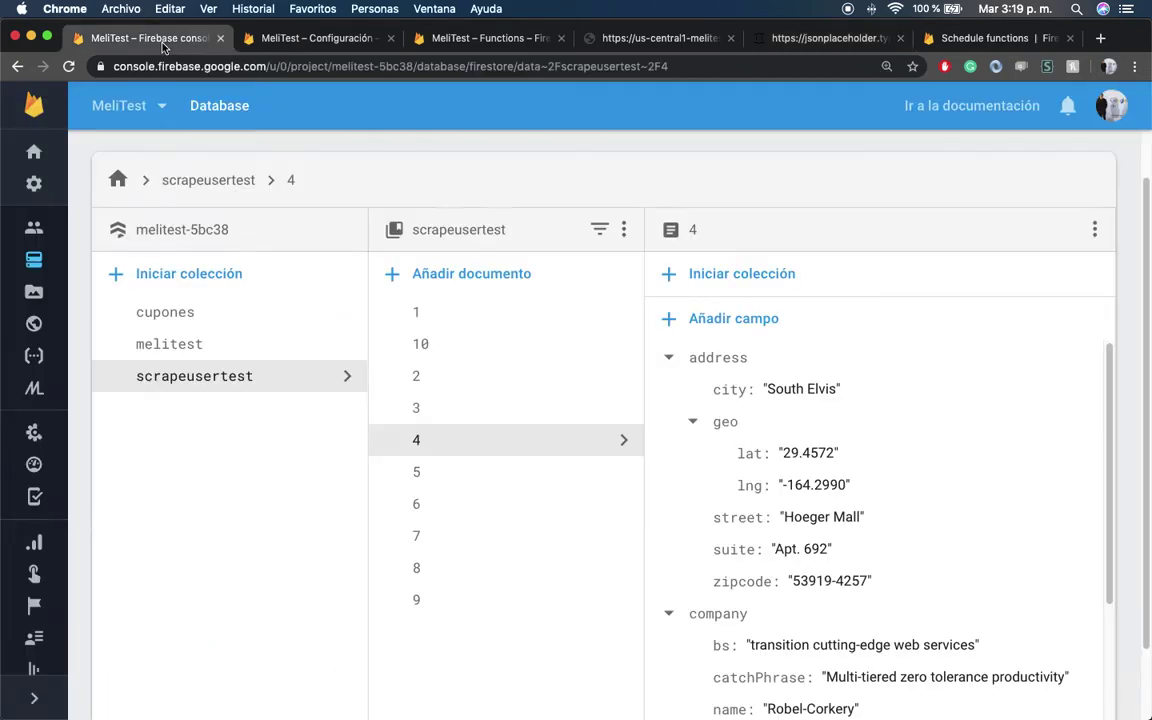
{"action": "left_click", "coordinate": [566, 486]}
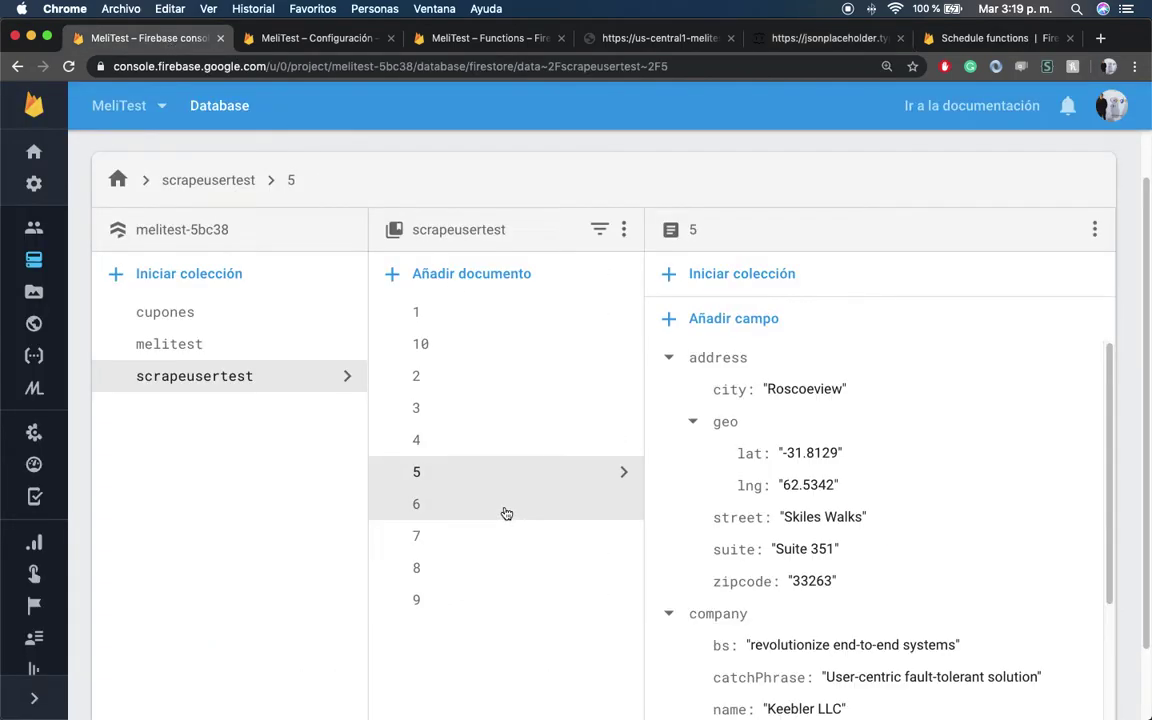
{"action": "left_click", "coordinate": [505, 510]}
{"action": "scroll", "coordinate": [870, 506], "scroll_direction": "down", "scroll_amount": 5}
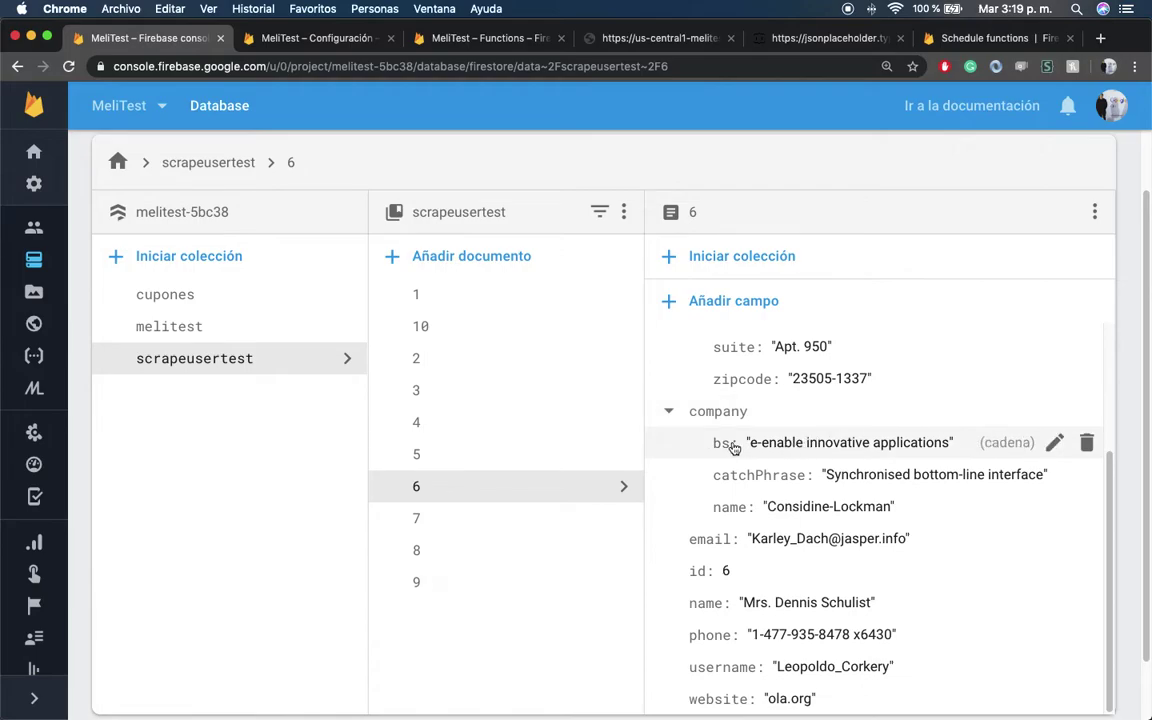
{"action": "scroll", "coordinate": [776, 429], "scroll_direction": "up", "scroll_amount": 5}
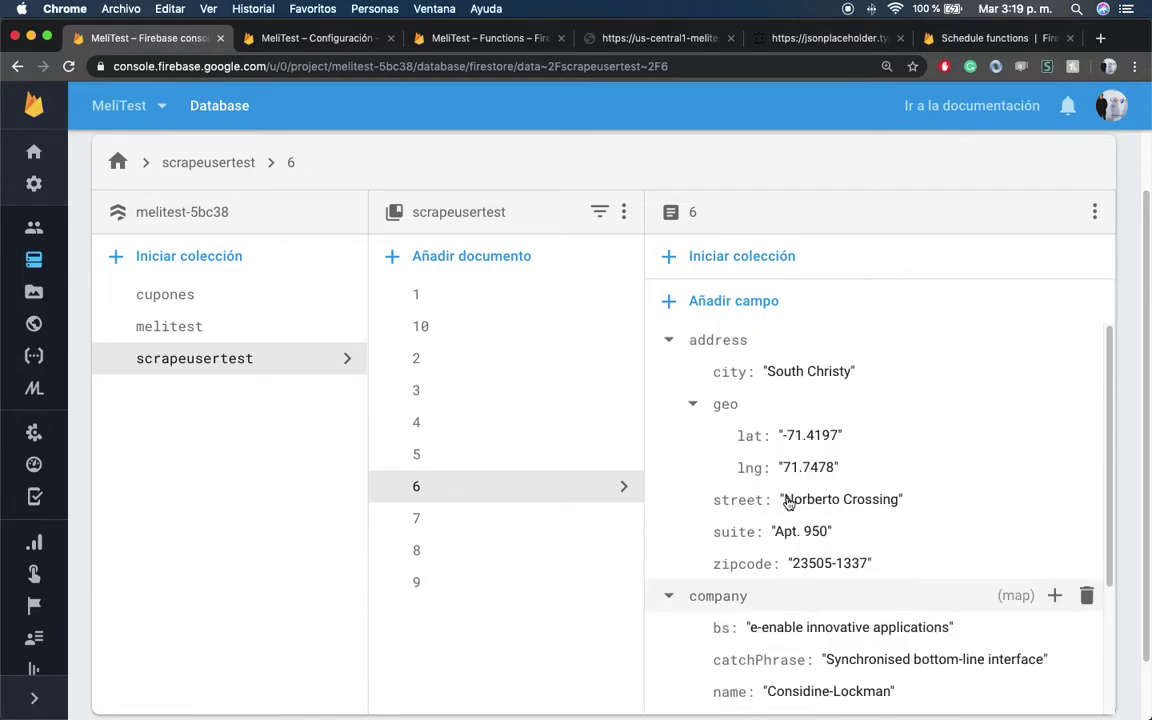
{"action": "scroll", "coordinate": [790, 530], "scroll_direction": "down", "scroll_amount": 5}
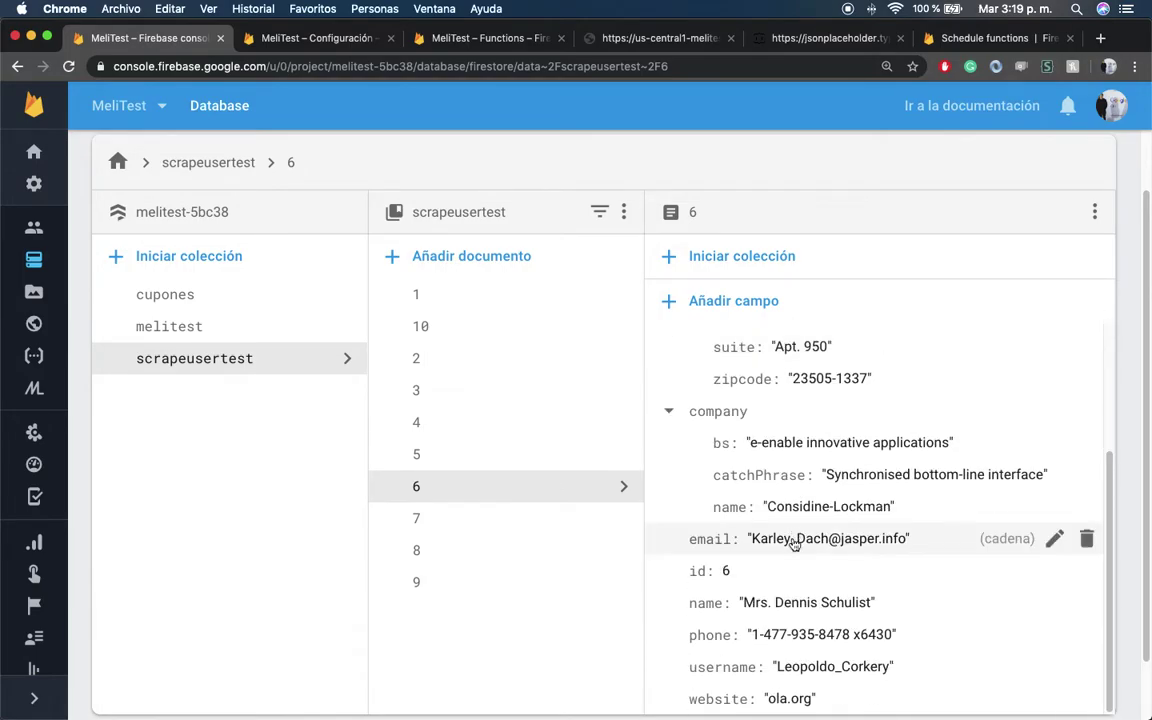
{"action": "scroll", "coordinate": [800, 600], "scroll_direction": "up", "scroll_amount": 3}
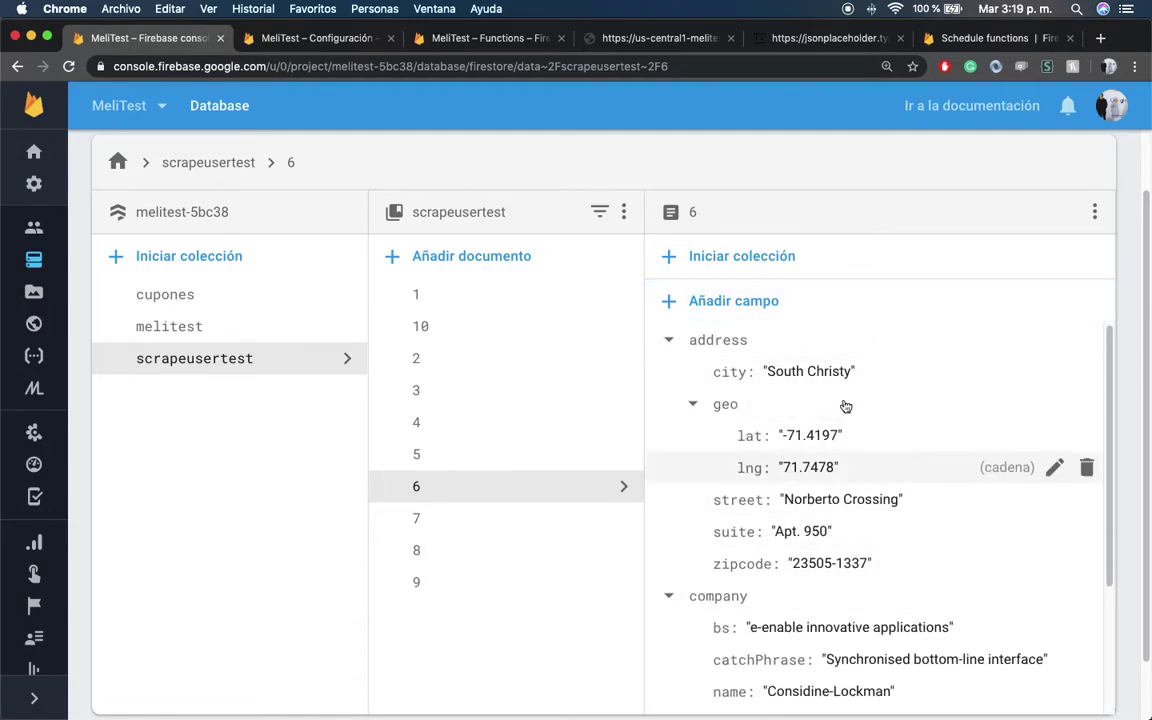
{"action": "left_click", "coordinate": [600, 40]}
{"action": "left_click", "coordinate": [69, 66]}
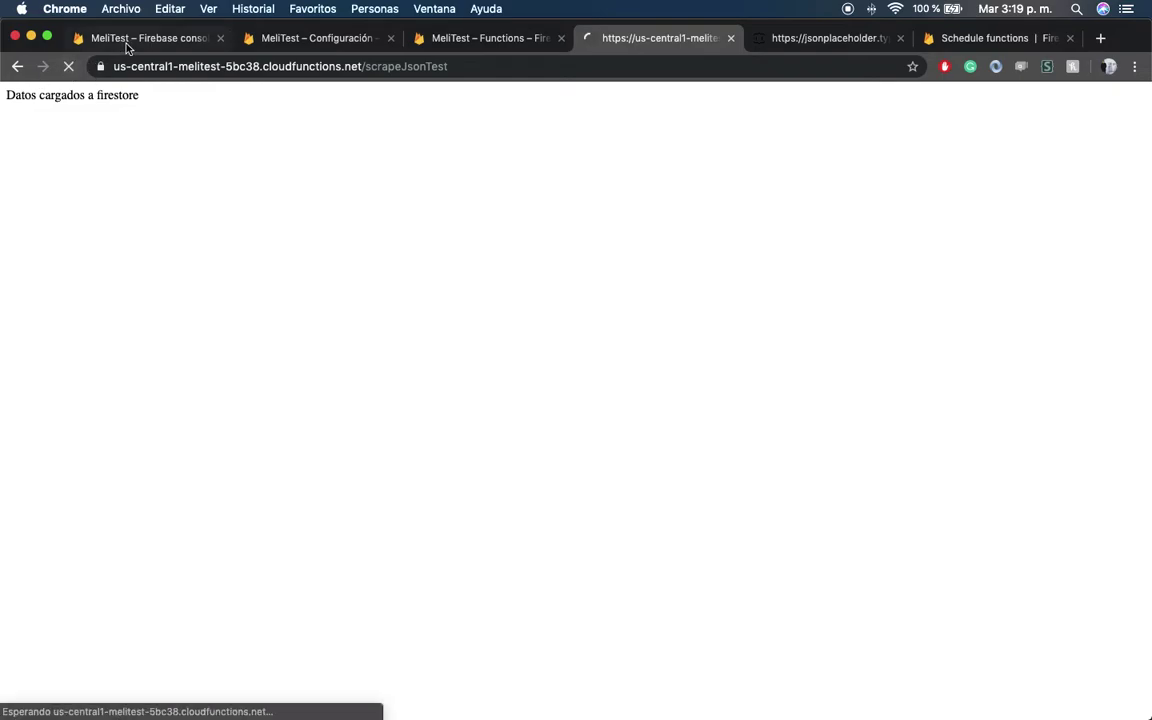
{"action": "left_click", "coordinate": [116, 40]}
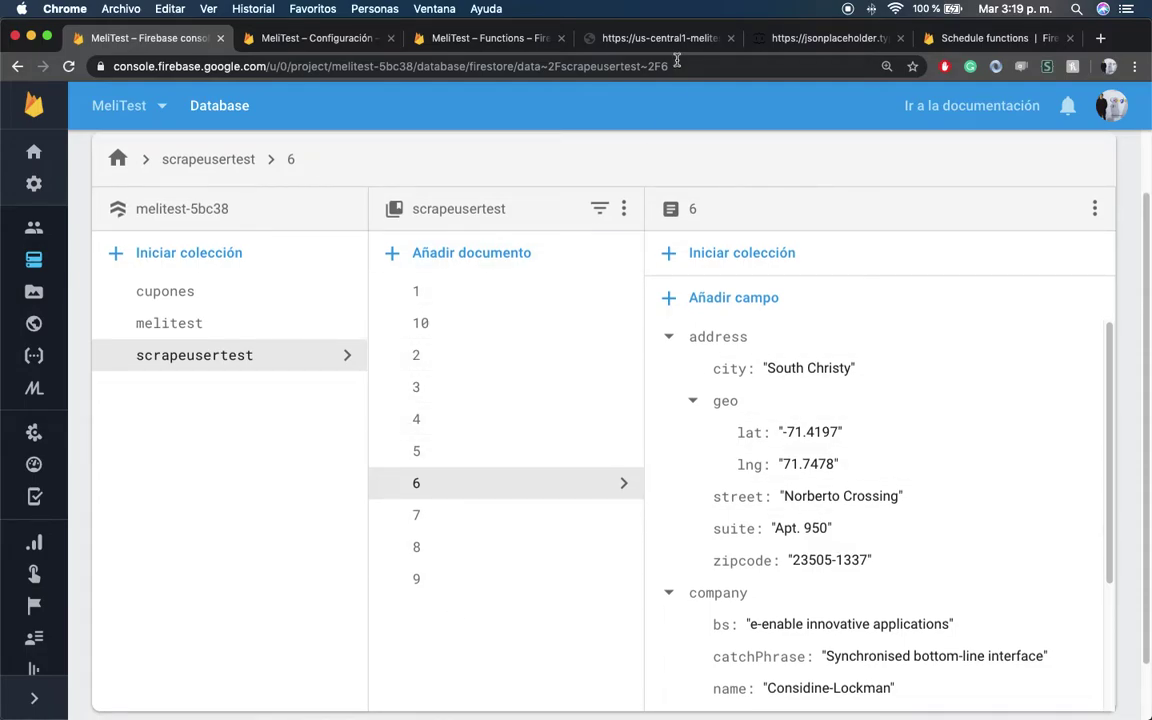
{"action": "key", "text": "super+4"}
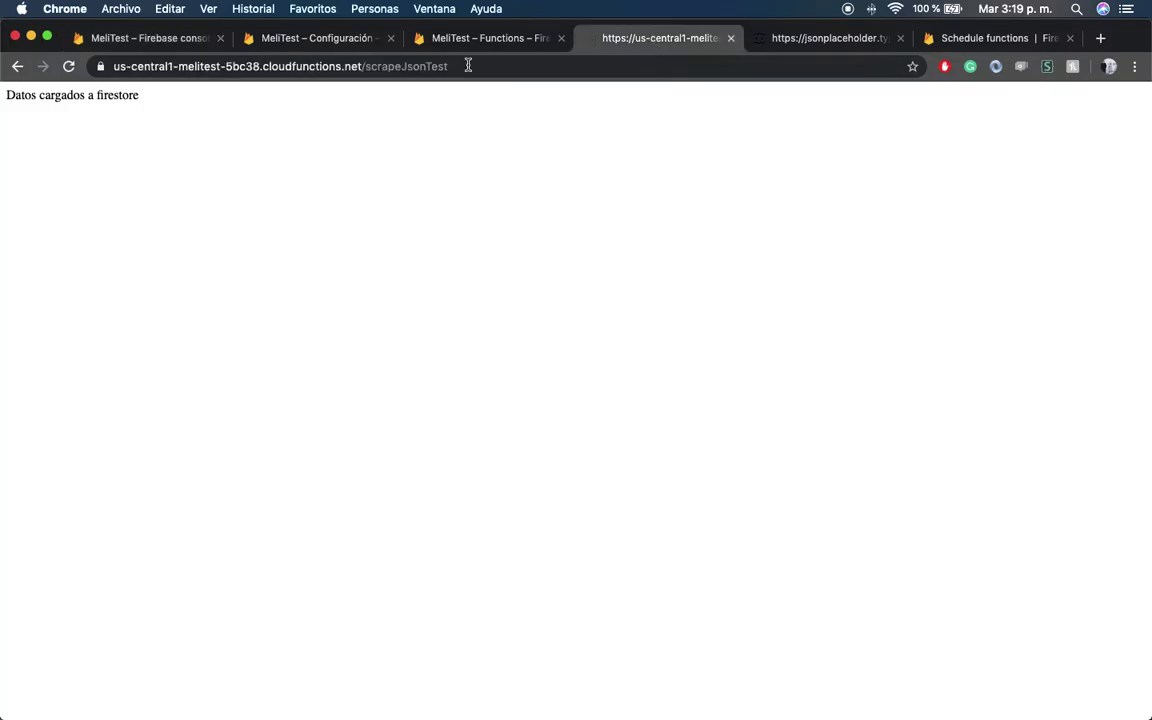
{"action": "left_click", "coordinate": [815, 42]}
{"action": "scroll", "coordinate": [300, 250], "scroll_direction": "down", "scroll_amount": 5}
{"action": "scroll", "coordinate": [258, 307], "scroll_direction": "down", "scroll_amount": 20}
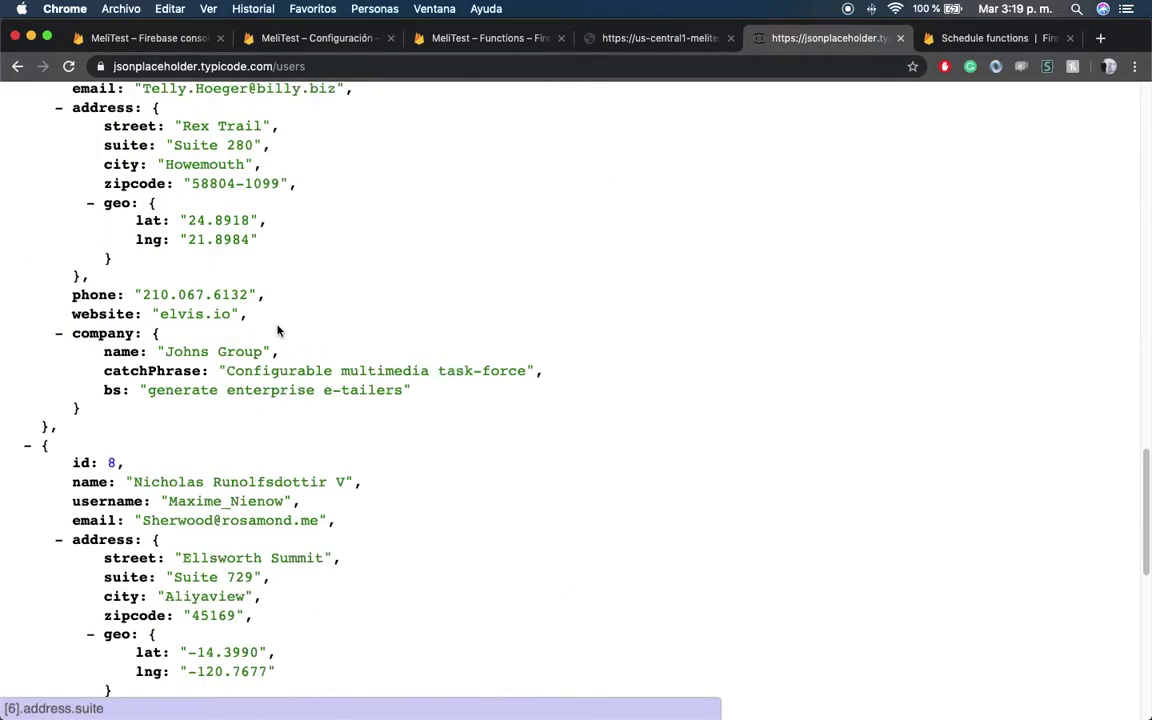
{"action": "key", "text": "super+1"}
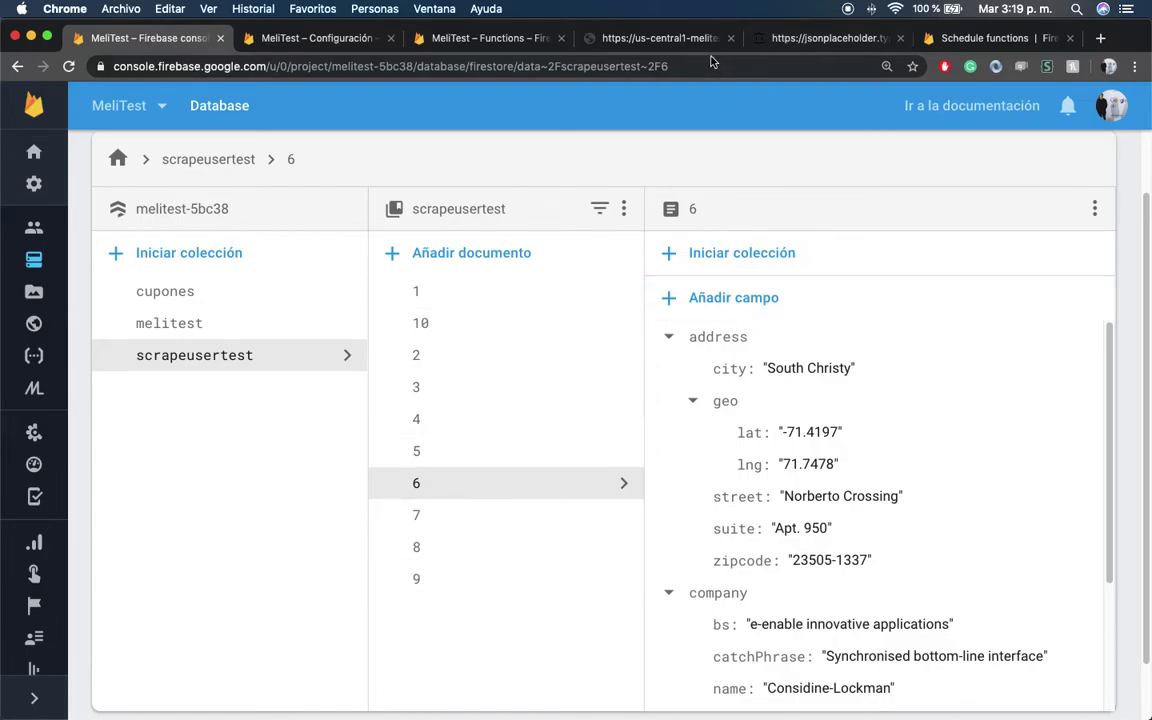
{"action": "key", "text": "super+Tab"}
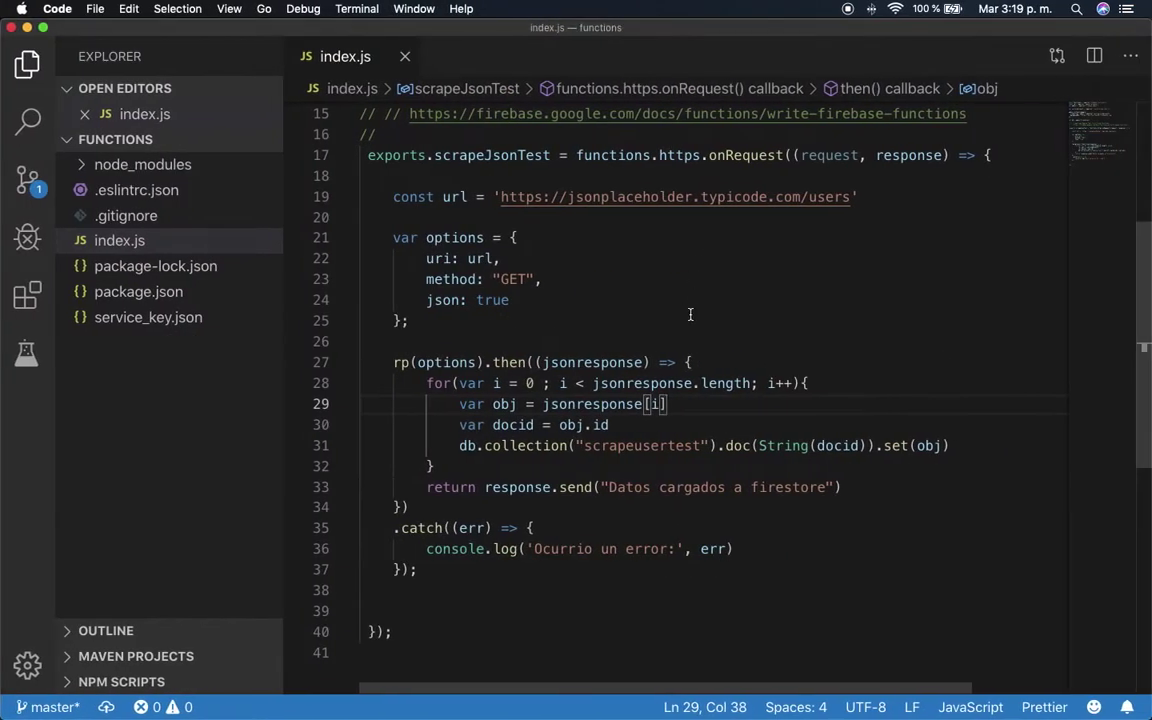
{"action": "scroll", "coordinate": [629, 347], "scroll_direction": "up", "scroll_amount": 5}
{"action": "scroll", "coordinate": [633, 401], "scroll_direction": "down", "scroll_amount": 13}
{"action": "scroll", "coordinate": [633, 401], "scroll_direction": "up", "scroll_amount": 13}
{"action": "key", "text": "super+Tab"}
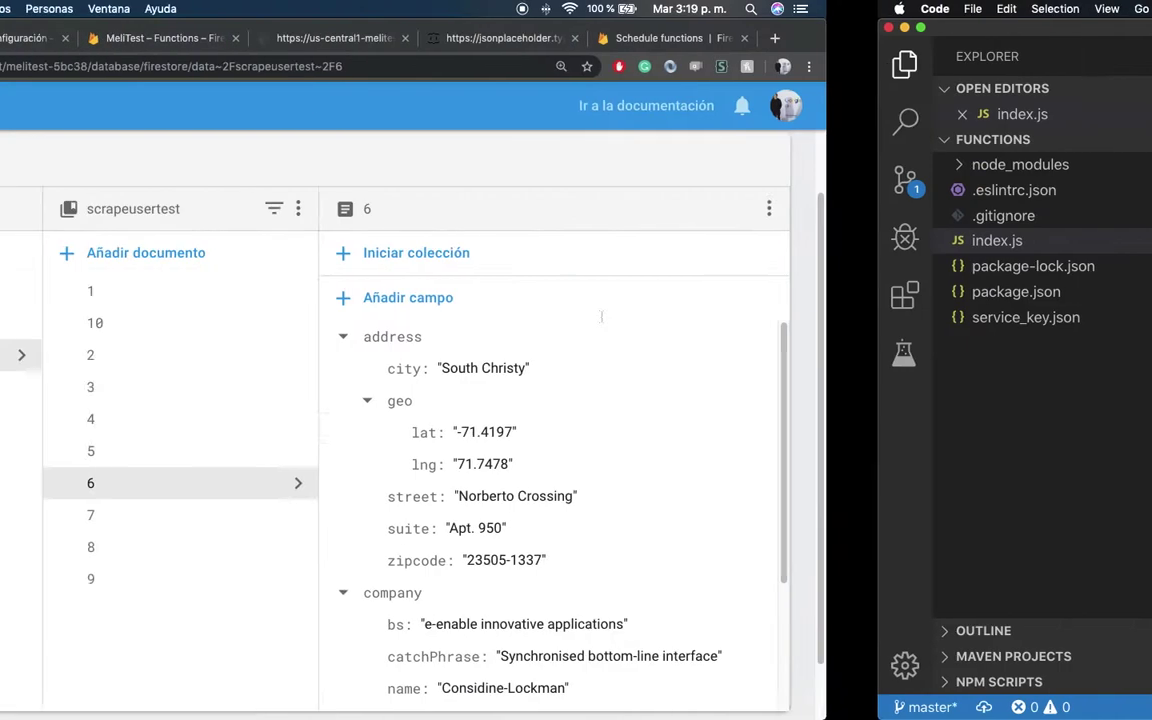
{"action": "left_click", "coordinate": [820, 38]}
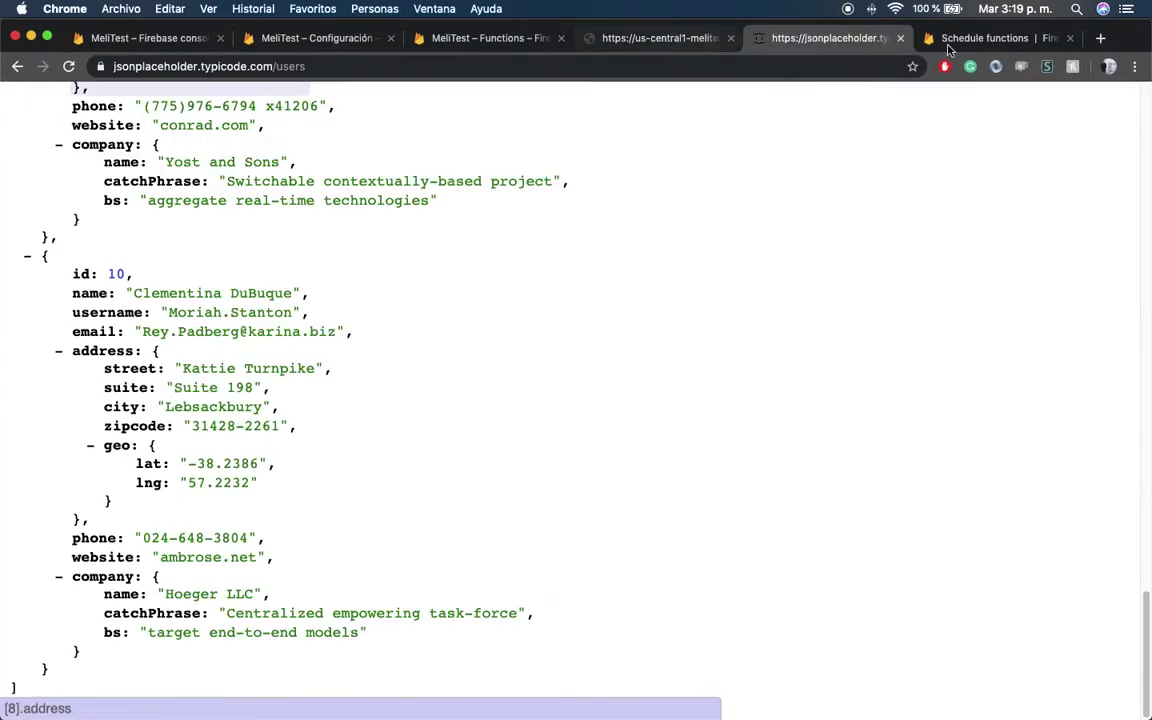
Copy the docs' pubsub.schedule scheduledFunction sample into index.js below the comments
{"action": "key", "text": "ctrl+Tab"}
{"action": "left_click_drag", "start_coordinate": [290, 455], "coordinate": [266, 396]}
{"action": "key", "text": "super+c"}
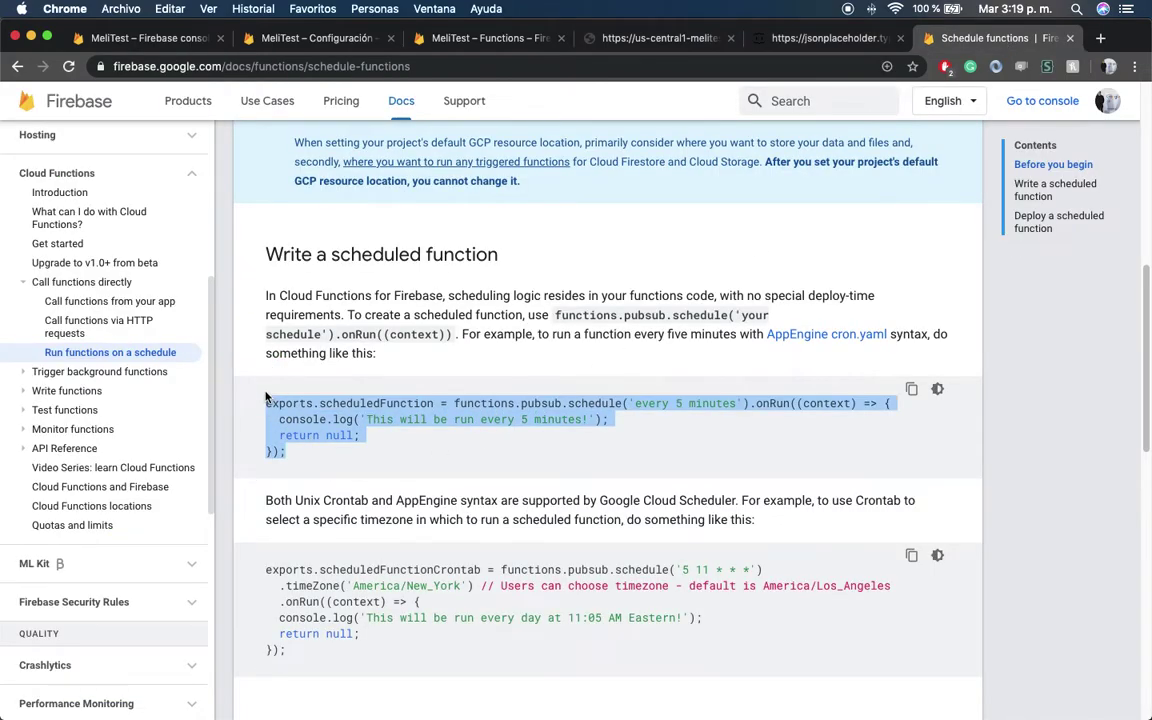
{"action": "key", "text": "super+Tab"}
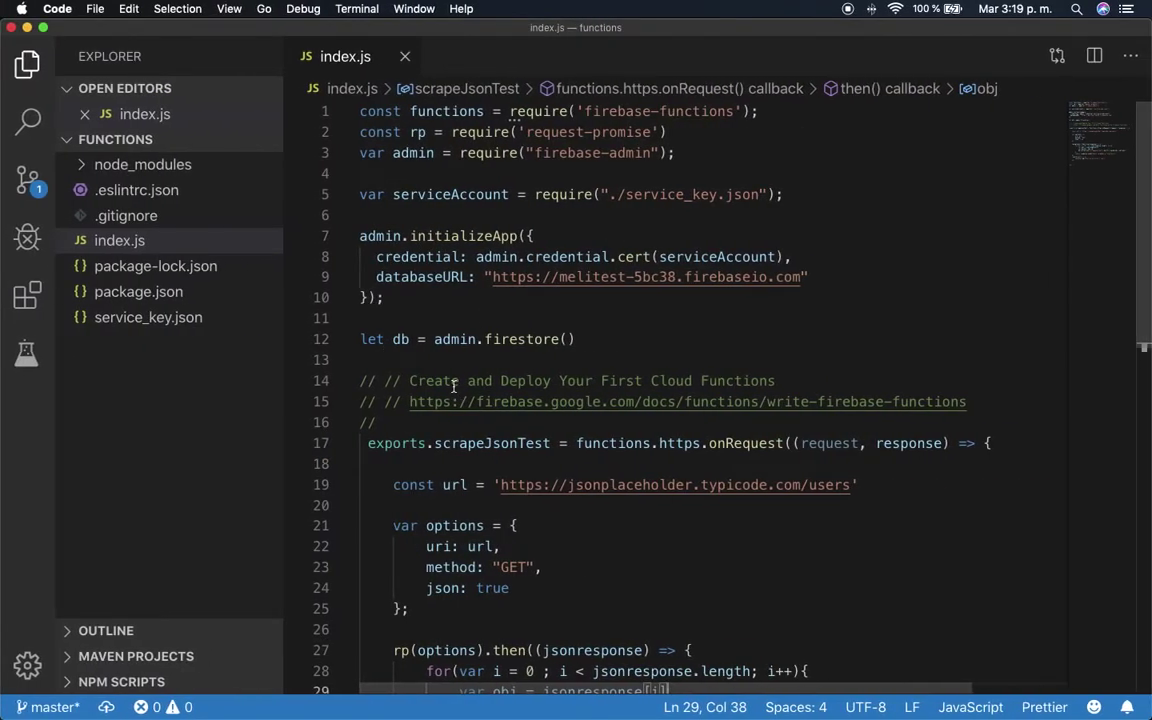
{"action": "left_click", "coordinate": [409, 422]}
{"action": "key", "text": "super+v"}
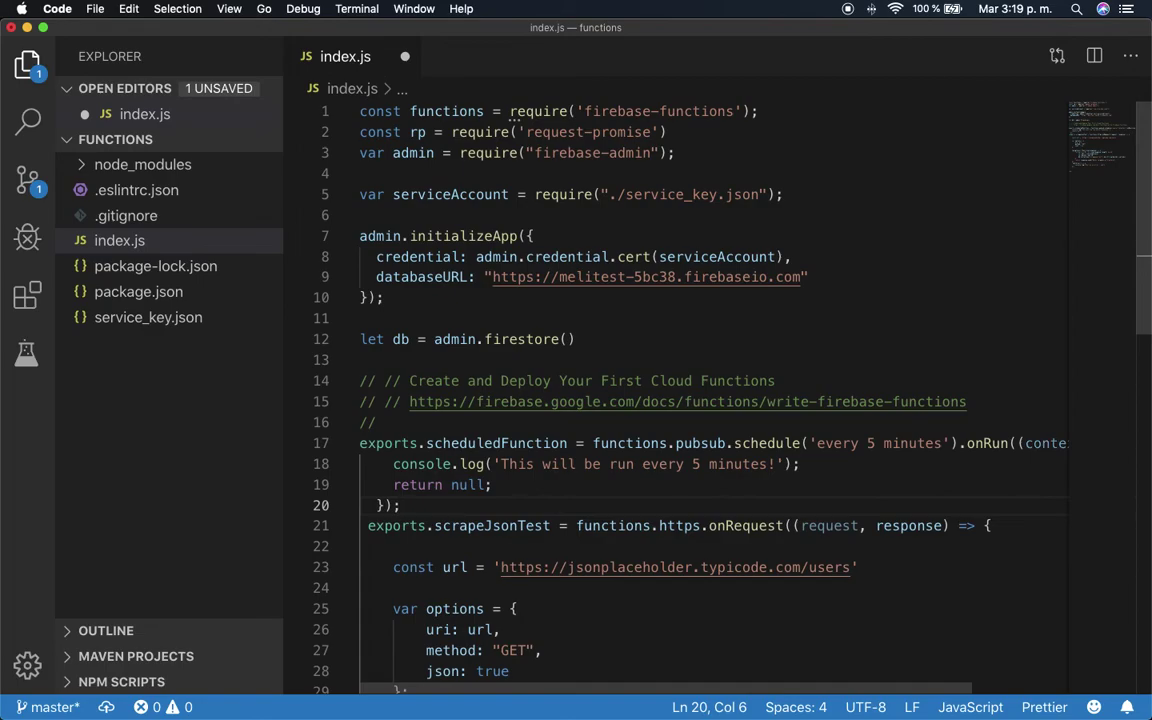
{"action": "key", "text": "Return"}
Move the request and Firestore-writing code into scheduledFunction and delete the old scrapeJsonTest function
{"action": "scroll", "coordinate": [445, 486], "scroll_direction": "down", "scroll_amount": 2}
{"action": "left_click_drag", "start_coordinate": [388, 479], "coordinate": [360, 300]}
{"action": "key", "text": "super+x"}
{"action": "scroll", "coordinate": [578, 442], "scroll_direction": "up", "scroll_amount": 4}
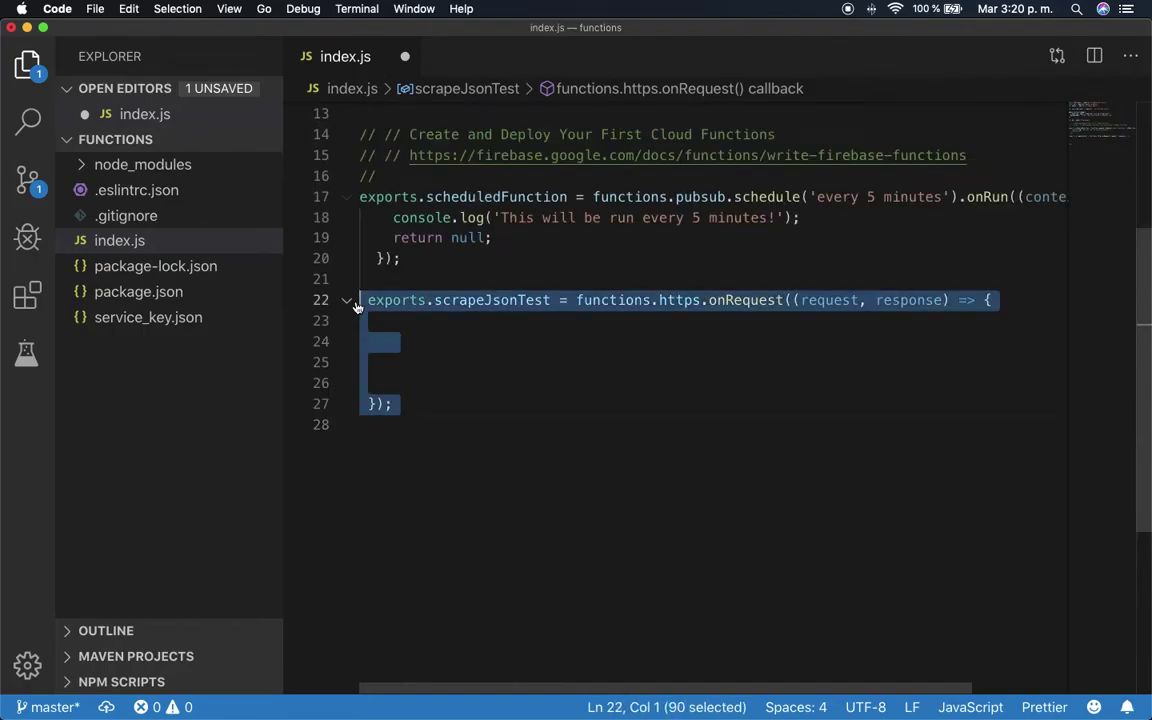
{"action": "key", "text": "BackSpace"}
{"action": "key", "text": "BackSpace"}
{"action": "left_click", "coordinate": [805, 219]}
{"action": "left_click_drag", "start_coordinate": [805, 219], "coordinate": [489, 219]}
{"action": "left_click", "coordinate": [811, 220]}
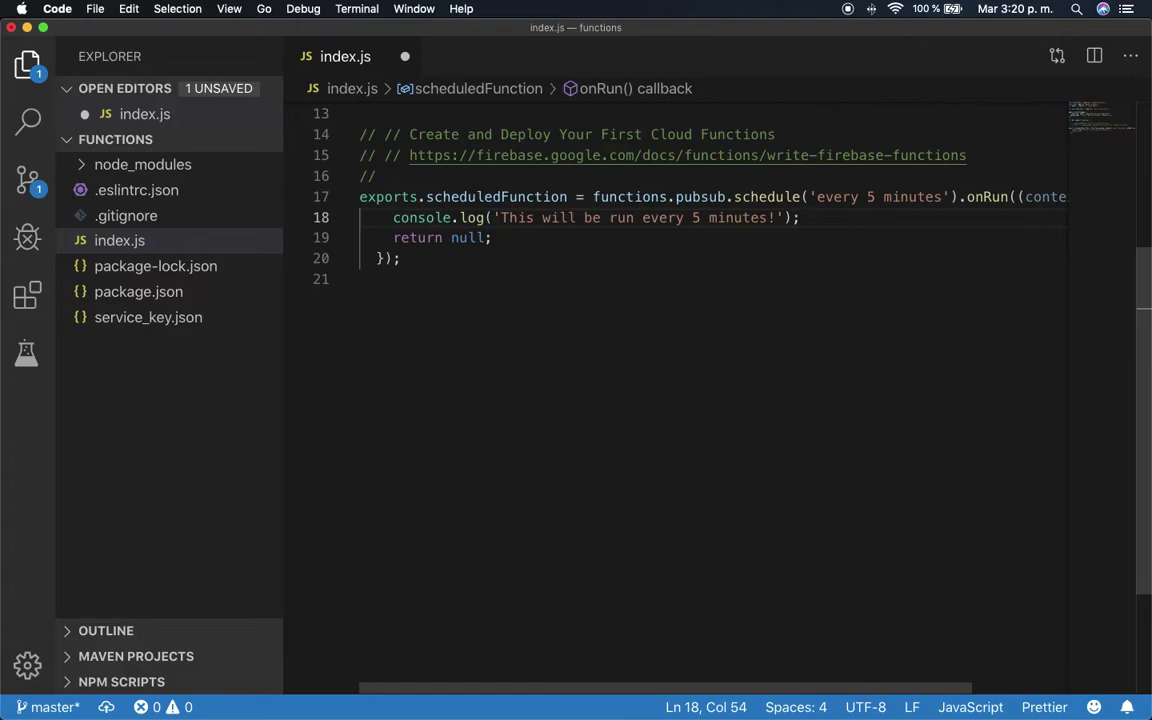
{"action": "key", "text": "Return"}
{"action": "key", "text": "Return"}
{"action": "key", "text": "super+v"}
Change the schedule interval from 'every 5 minutes' to 'every 1 minutes'
{"action": "scroll", "coordinate": [804, 267], "scroll_direction": "down", "scroll_amount": 1}
{"action": "scroll", "coordinate": [797, 275], "scroll_direction": "up", "scroll_amount": 1}
{"action": "double_click", "coordinate": [872, 185]}
{"action": "type", "text": "1"}
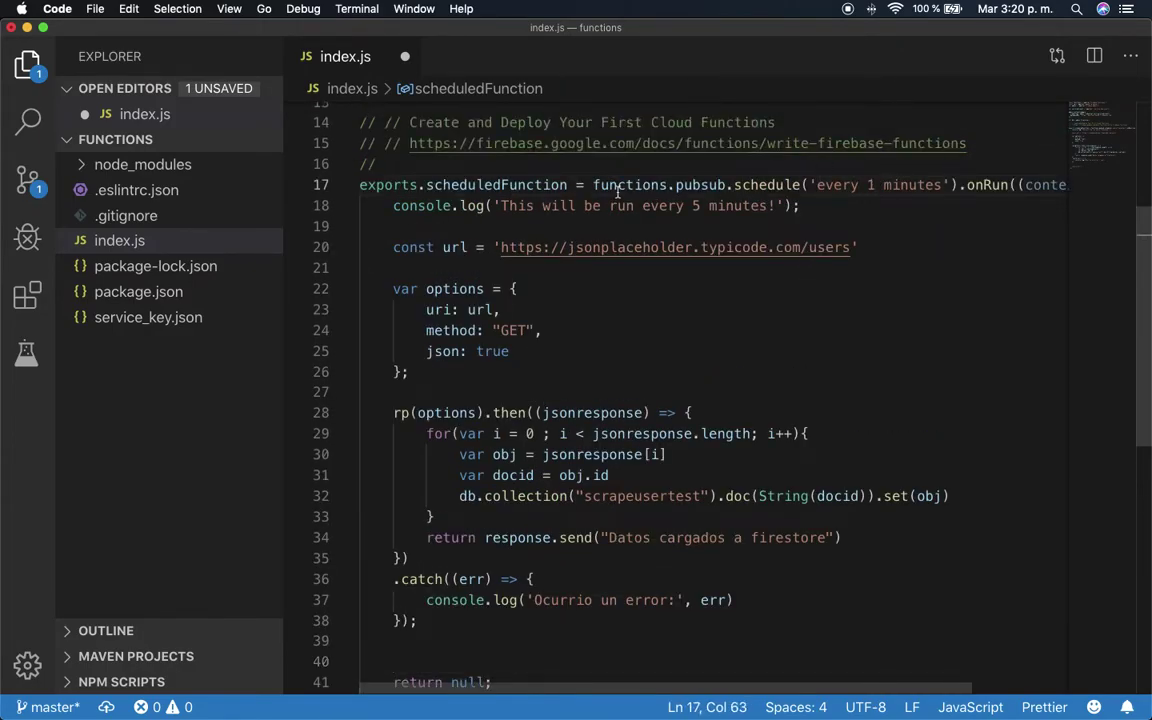
Change the log message to 'Se ejecutara cada 1 minuto' and save index.js
{"action": "left_click", "coordinate": [767, 206]}
{"action": "left_click_drag", "start_coordinate": [767, 206], "coordinate": [601, 206]}
{"action": "left_click", "coordinate": [770, 206]}
{"action": "key", "text": "Delete"}
{"action": "left_click_drag", "start_coordinate": [770, 206], "coordinate": [501, 206]}
{"action": "type", "text": "es"}
{"action": "key", "text": "BackSpace"}
{"action": "key", "text": "BackSpace"}
{"action": "type", "text": "Se ejecutara cada 1 minuto"}
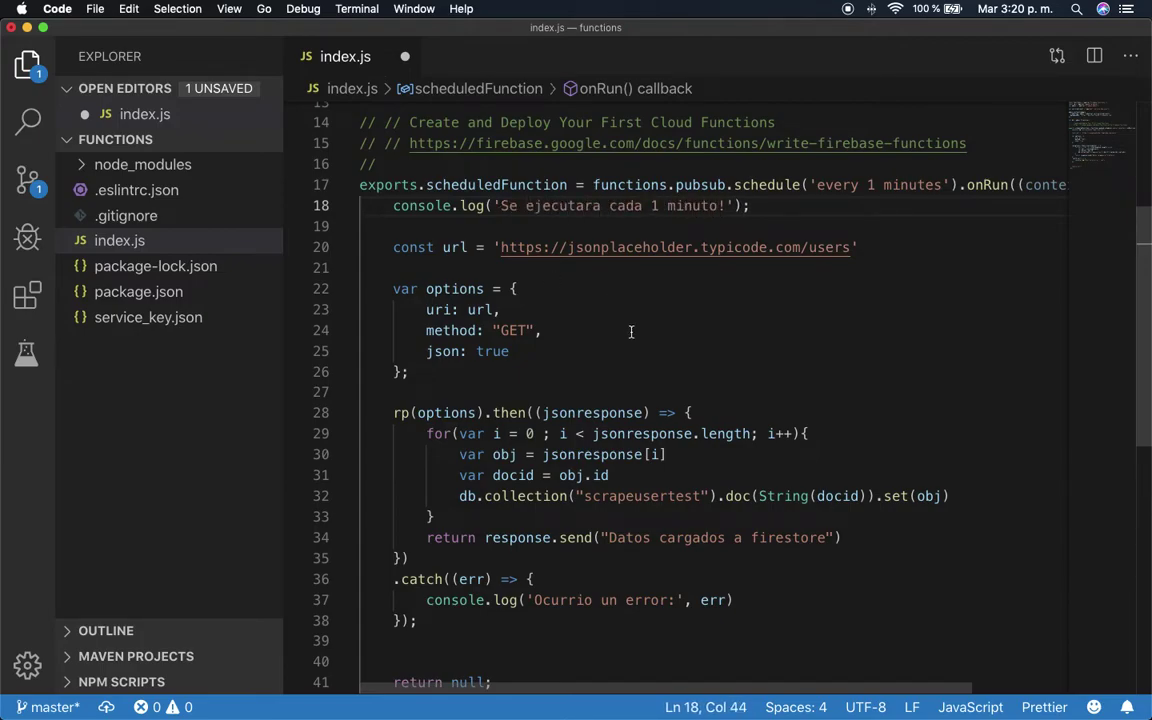
{"action": "scroll", "coordinate": [694, 334], "scroll_direction": "down", "scroll_amount": 5}
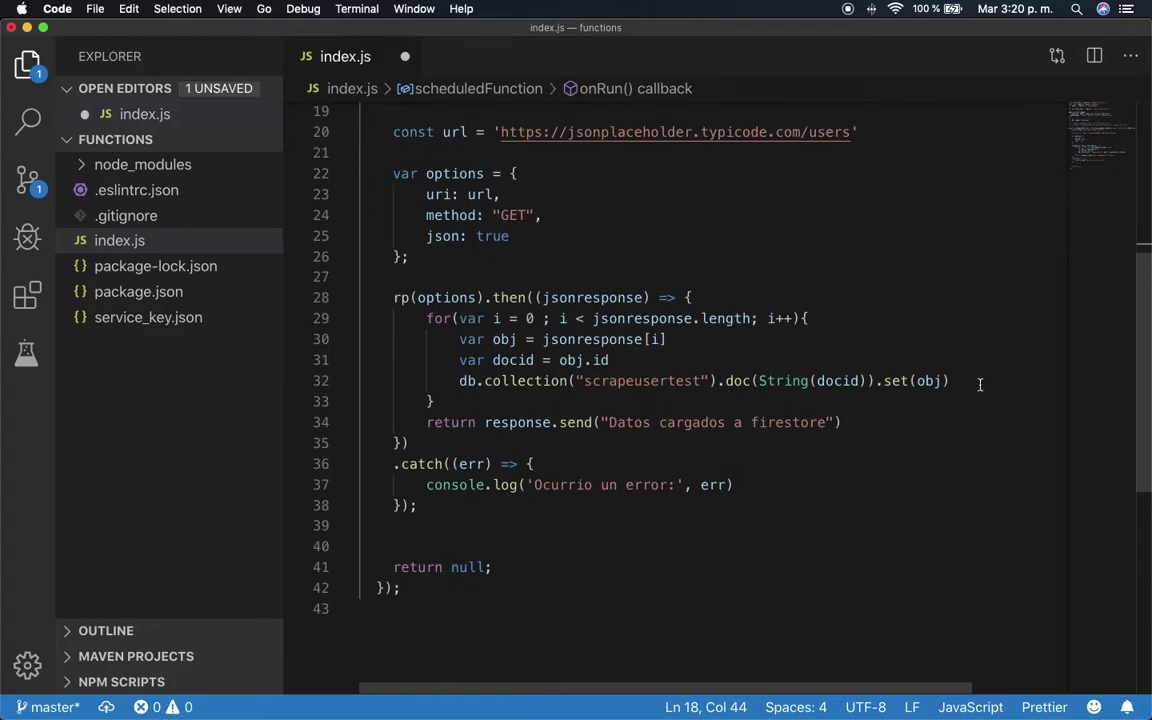
{"action": "key", "text": "super+s"}
{"action": "scroll", "coordinate": [940, 386], "scroll_direction": "up", "scroll_amount": 5}
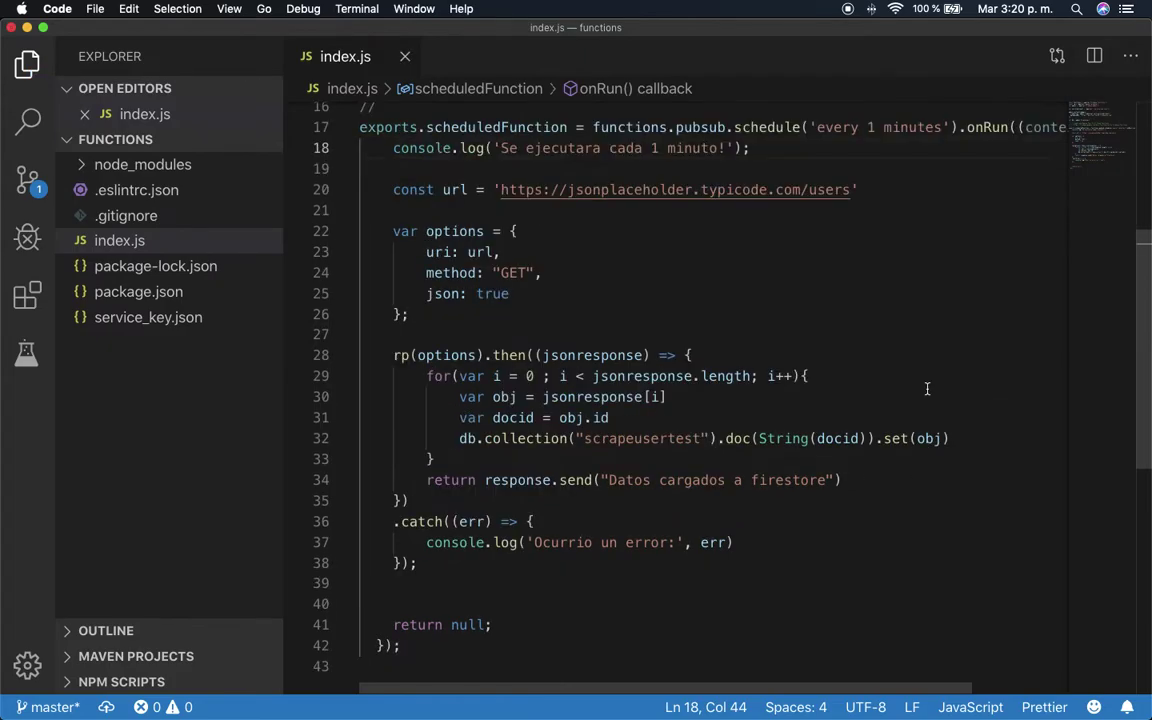
{"action": "scroll", "coordinate": [932, 500], "scroll_direction": "down", "scroll_amount": 2}
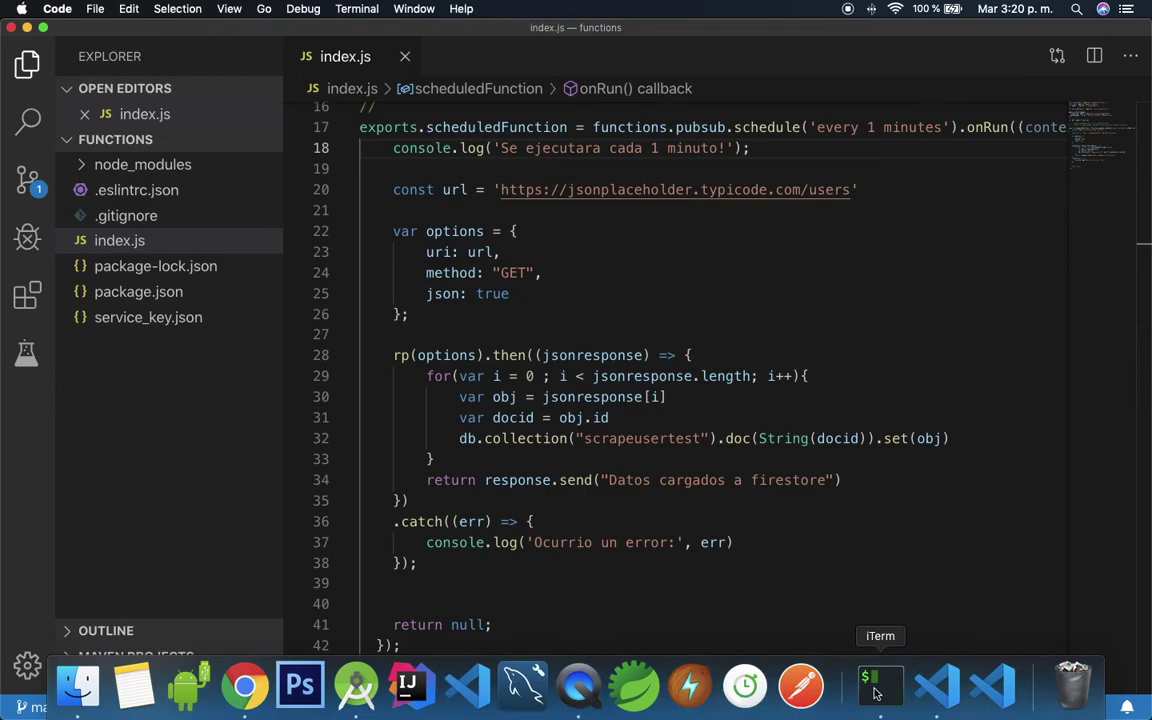
Rerun the firebase deploy command in the iTerm2 deploy session
{"action": "left_click", "coordinate": [874, 684]}
{"action": "key", "text": "Up"}
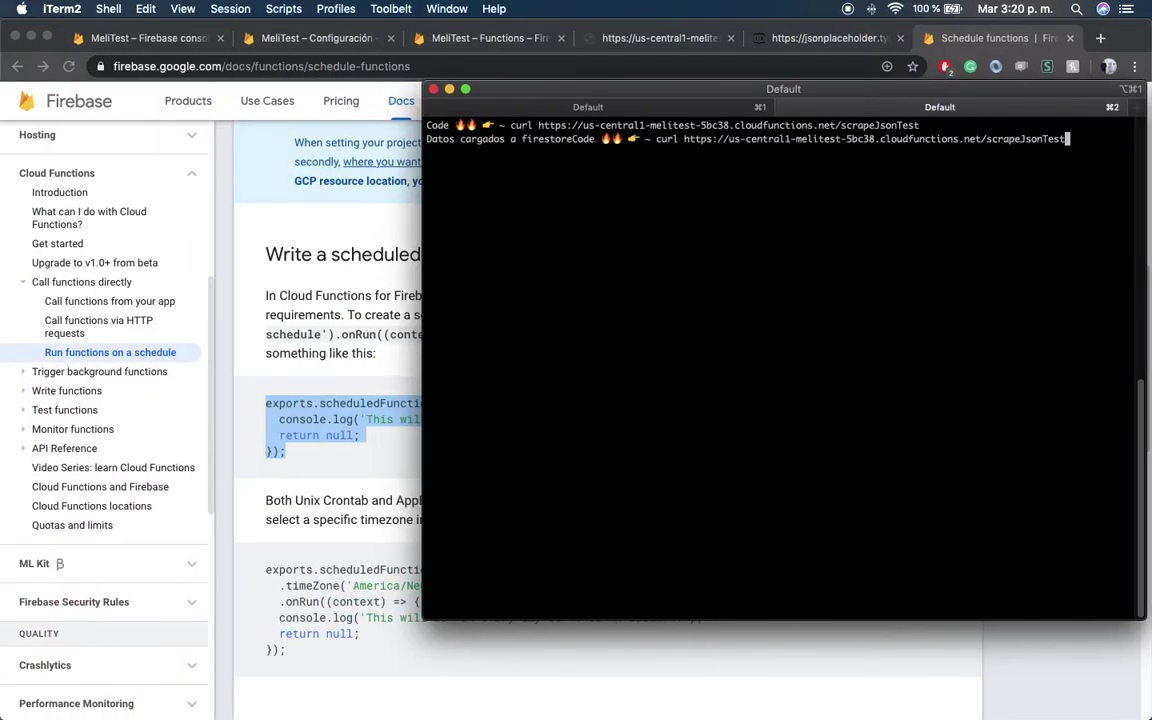
{"action": "left_click", "coordinate": [562, 104]}
{"action": "key", "text": "Up"}
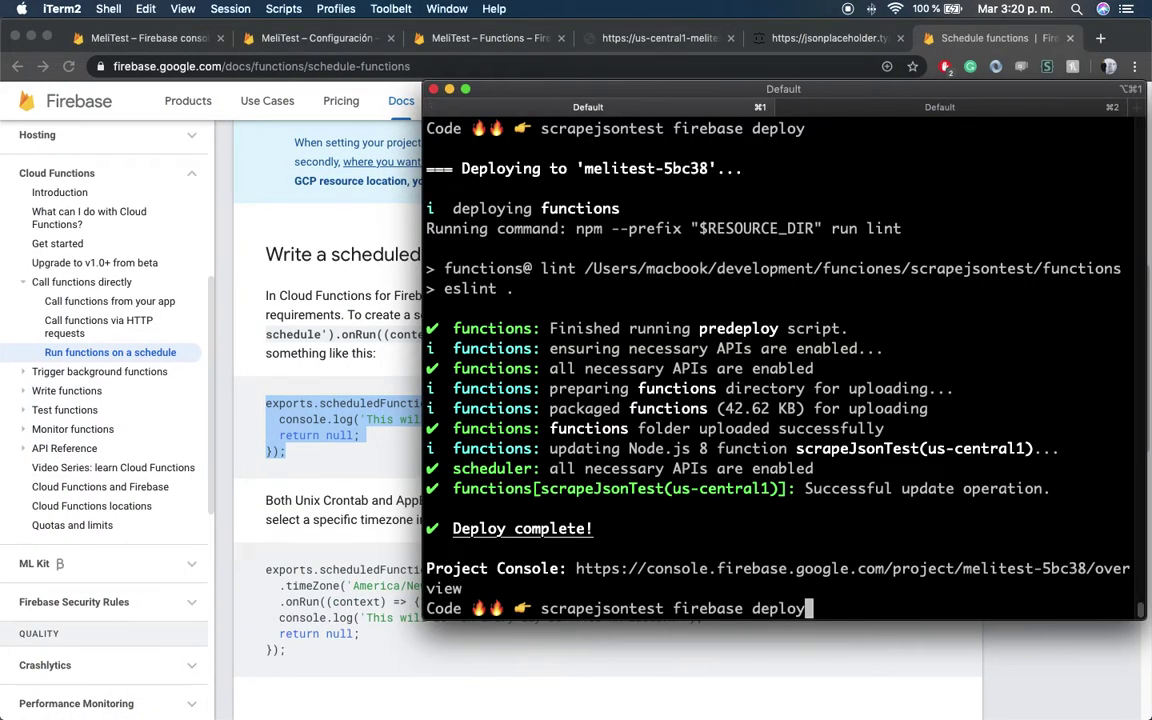
{"action": "key", "text": "Return"}
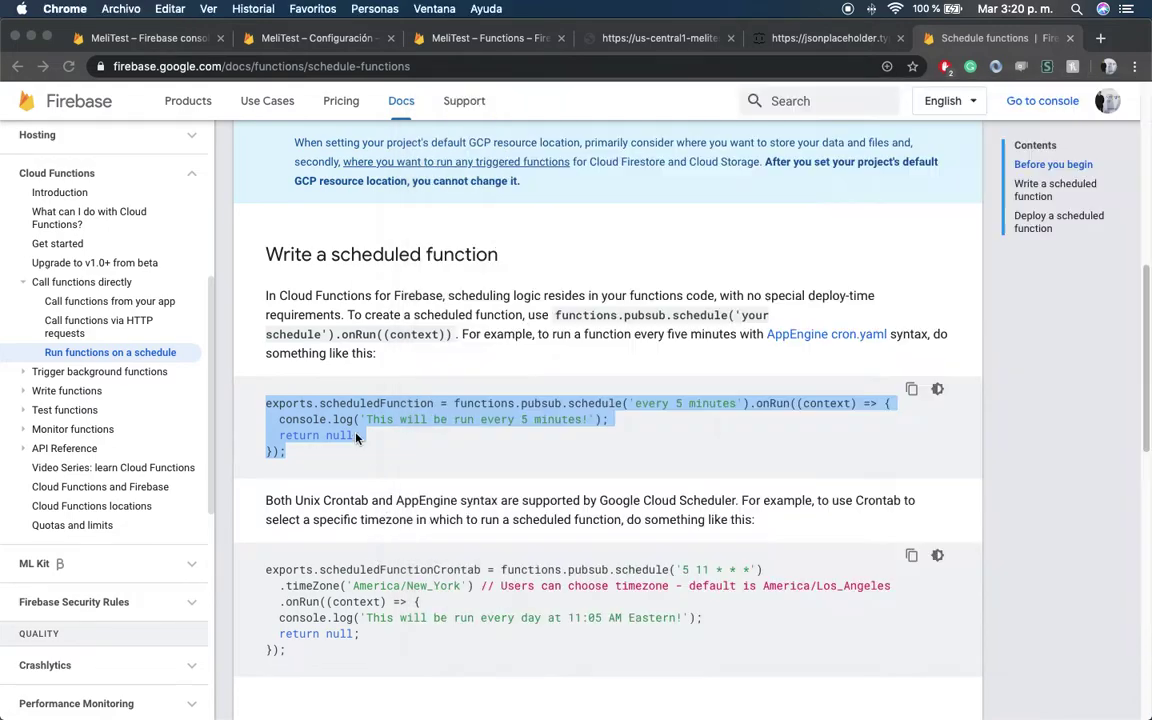
Return to the Schedule functions docs in Chrome, then to the project settings tab
{"action": "left_click", "coordinate": [340, 486]}
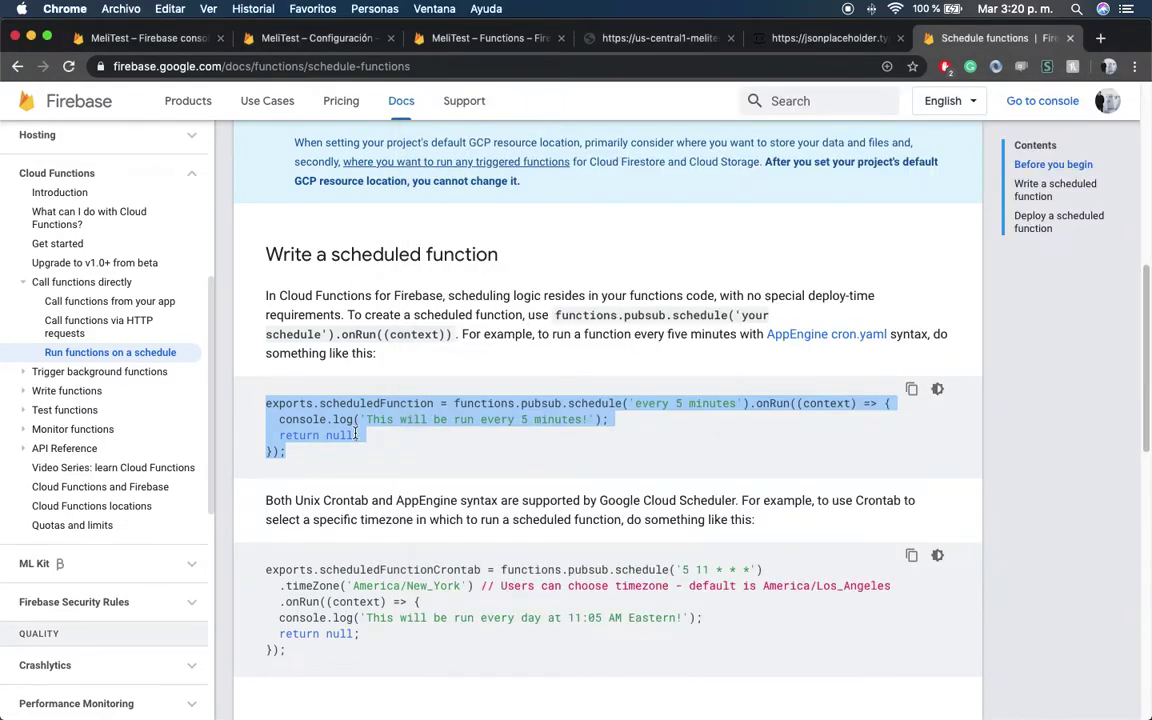
{"action": "left_click", "coordinate": [340, 416]}
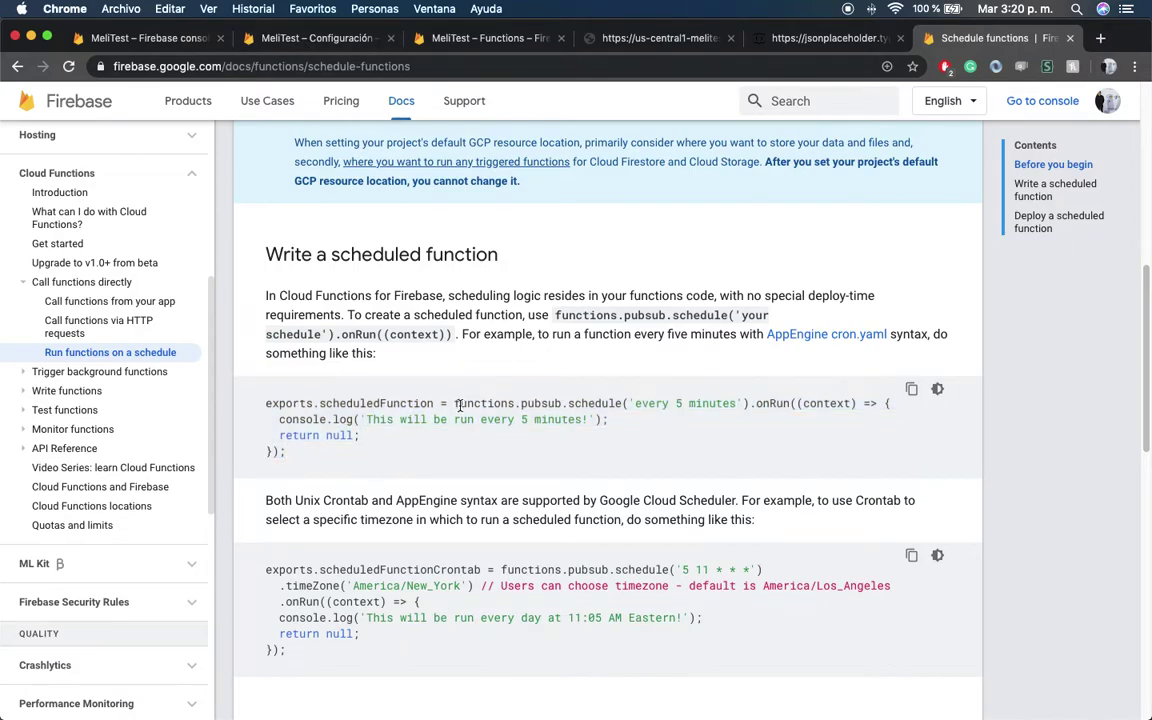
{"action": "left_click", "coordinate": [333, 40]}
Go to the Firestore database and delete document 6 from scrapeusertest
{"action": "left_click", "coordinate": [436, 44]}
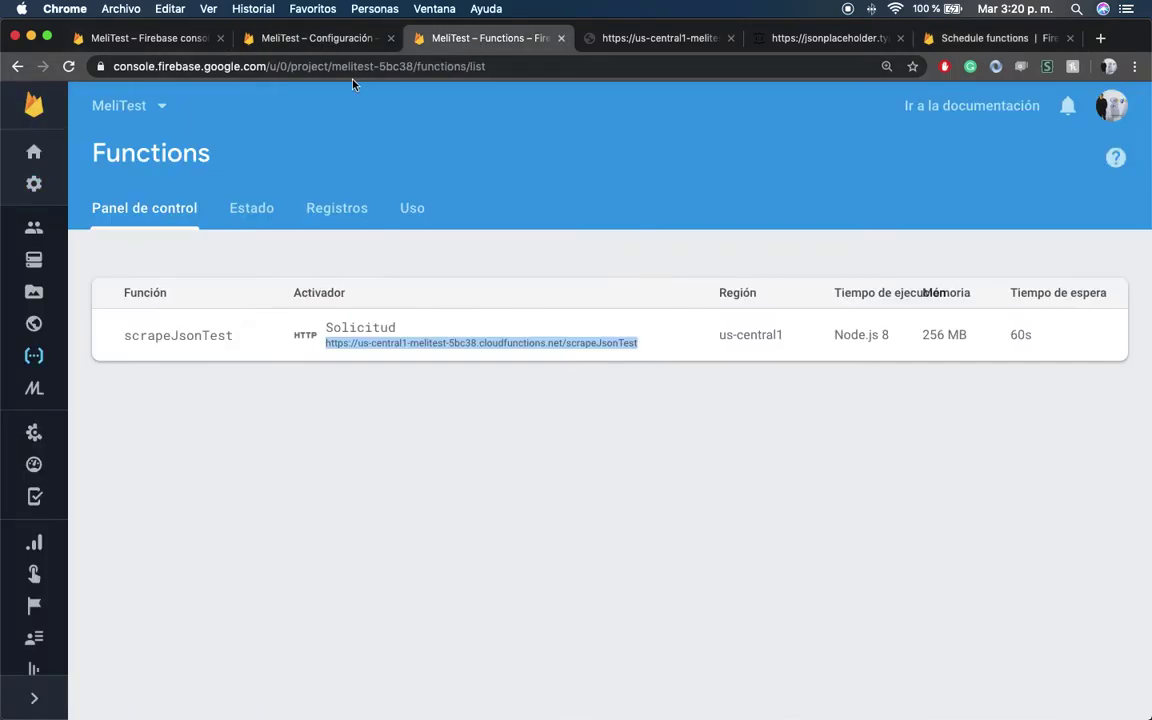
{"action": "left_click", "coordinate": [143, 44]}
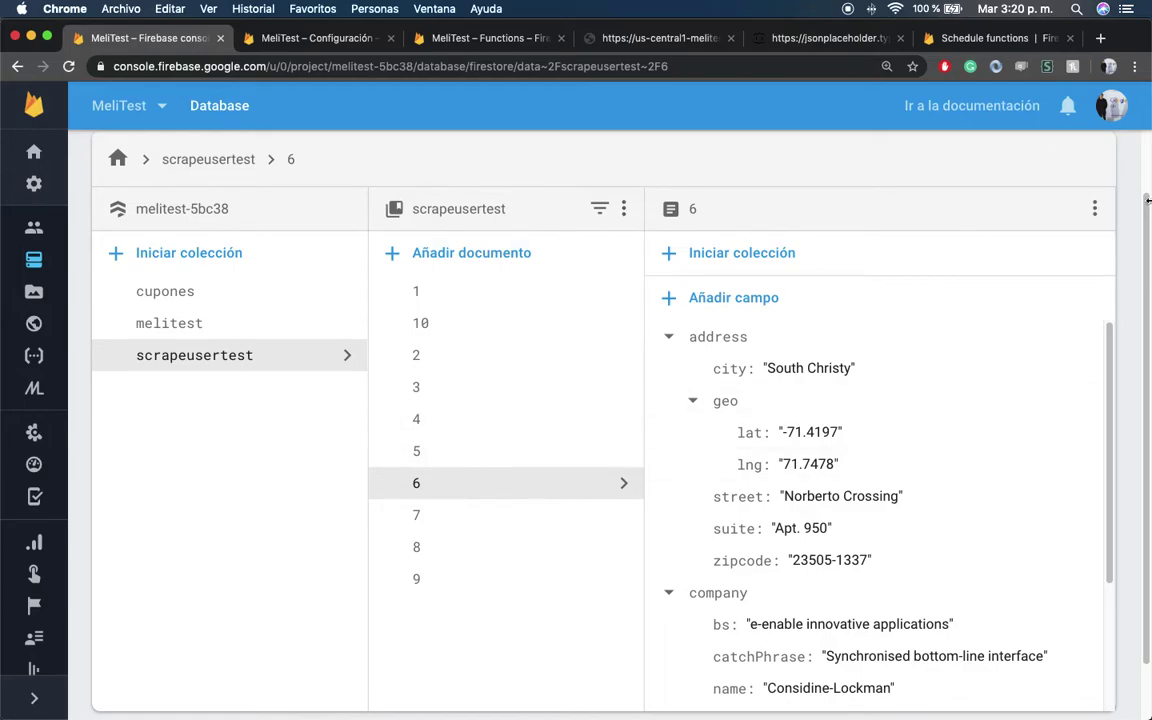
{"action": "left_click", "coordinate": [1094, 208]}
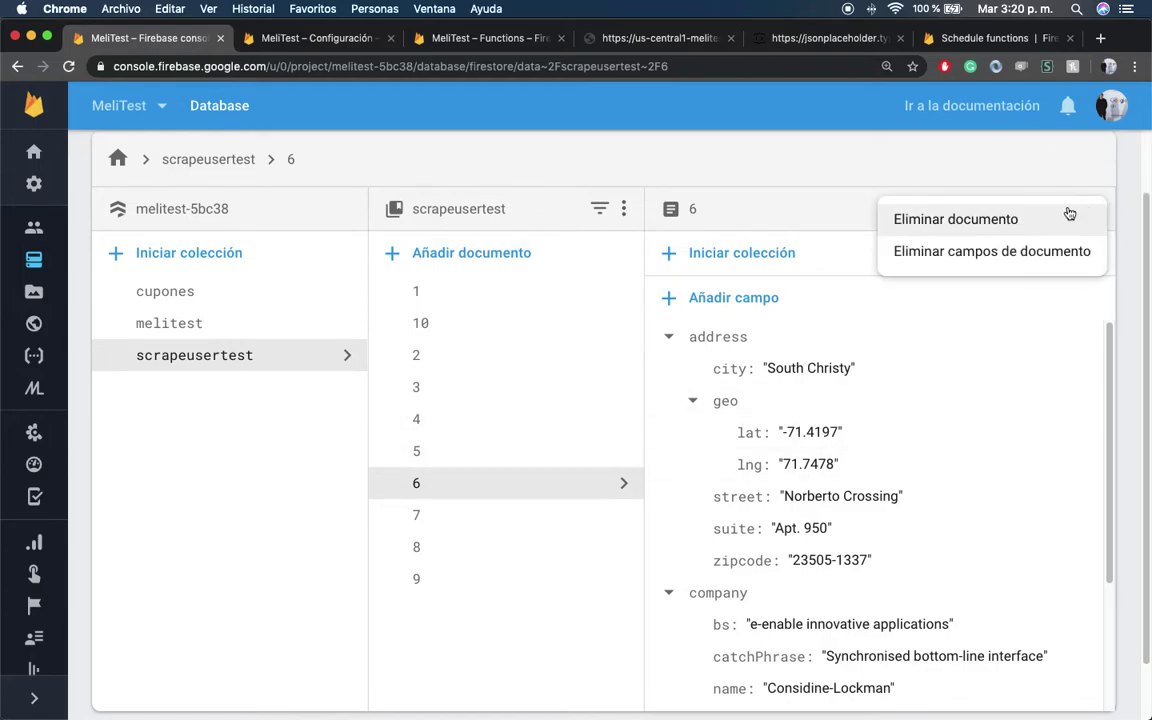
{"action": "left_click", "coordinate": [1016, 225]}
{"action": "left_click", "coordinate": [845, 486]}
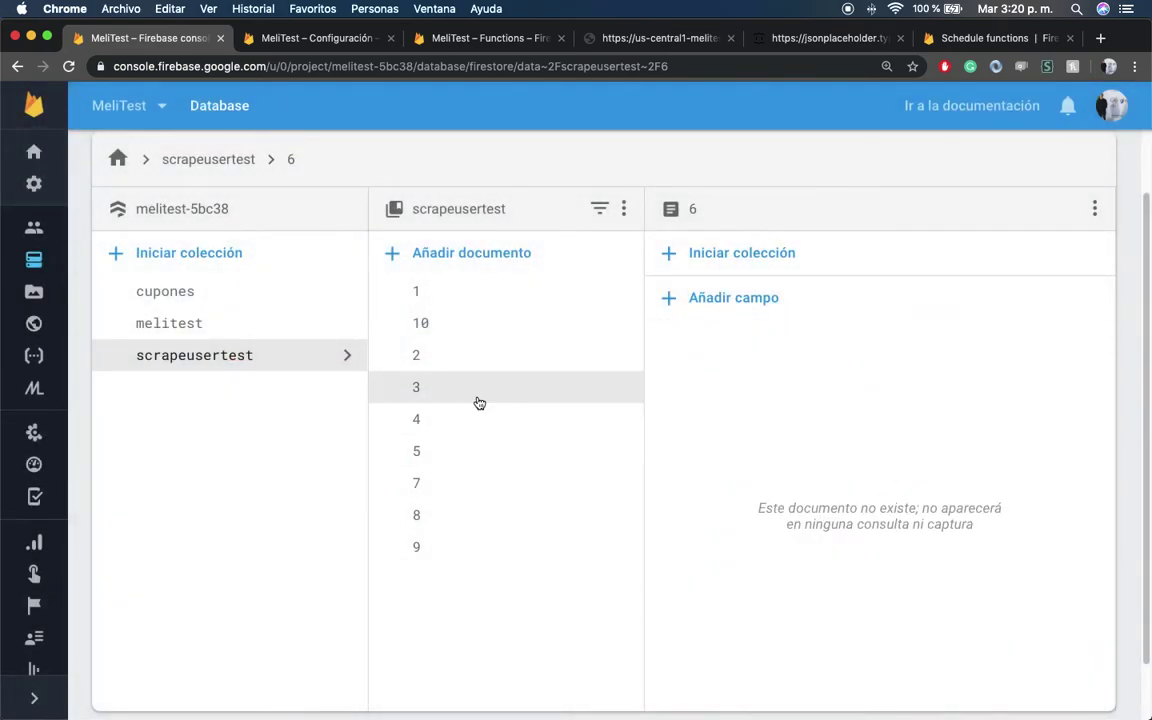
Delete documents 3 and 8 from scrapeusertest
{"action": "left_click", "coordinate": [476, 392]}
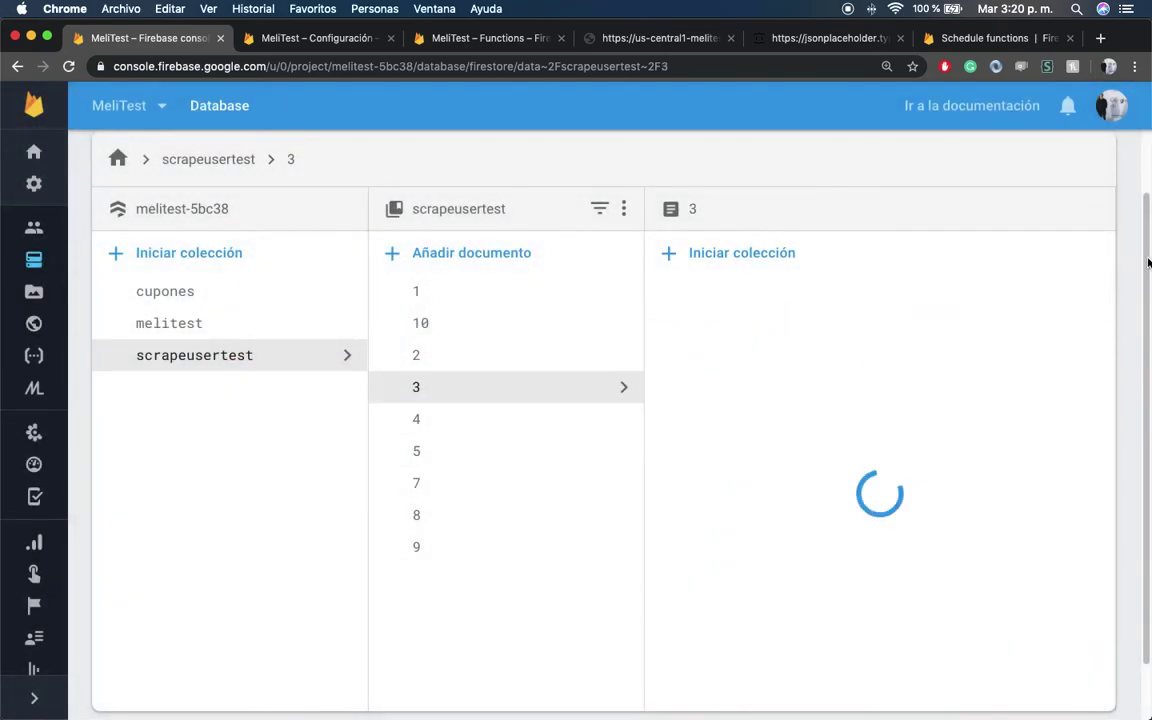
{"action": "left_click", "coordinate": [1094, 209]}
{"action": "left_click", "coordinate": [1092, 224]}
{"action": "key", "text": "Return"}
{"action": "left_click", "coordinate": [440, 481]}
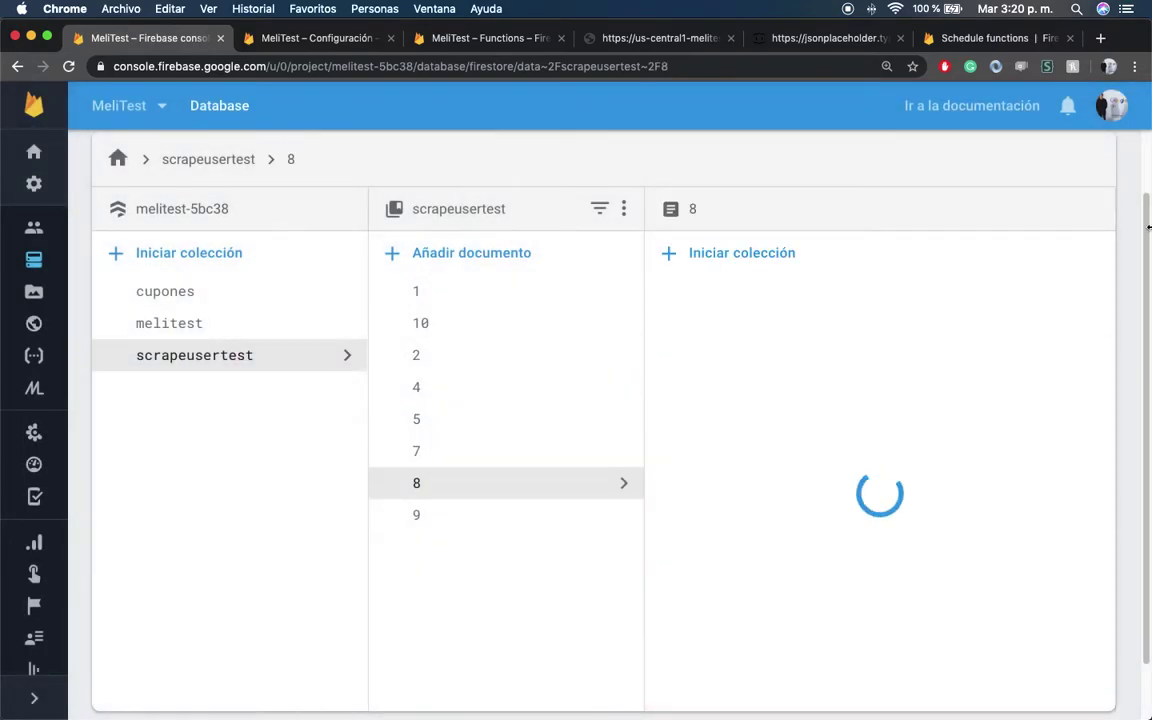
{"action": "left_click", "coordinate": [1094, 209]}
{"action": "left_click", "coordinate": [1057, 228]}
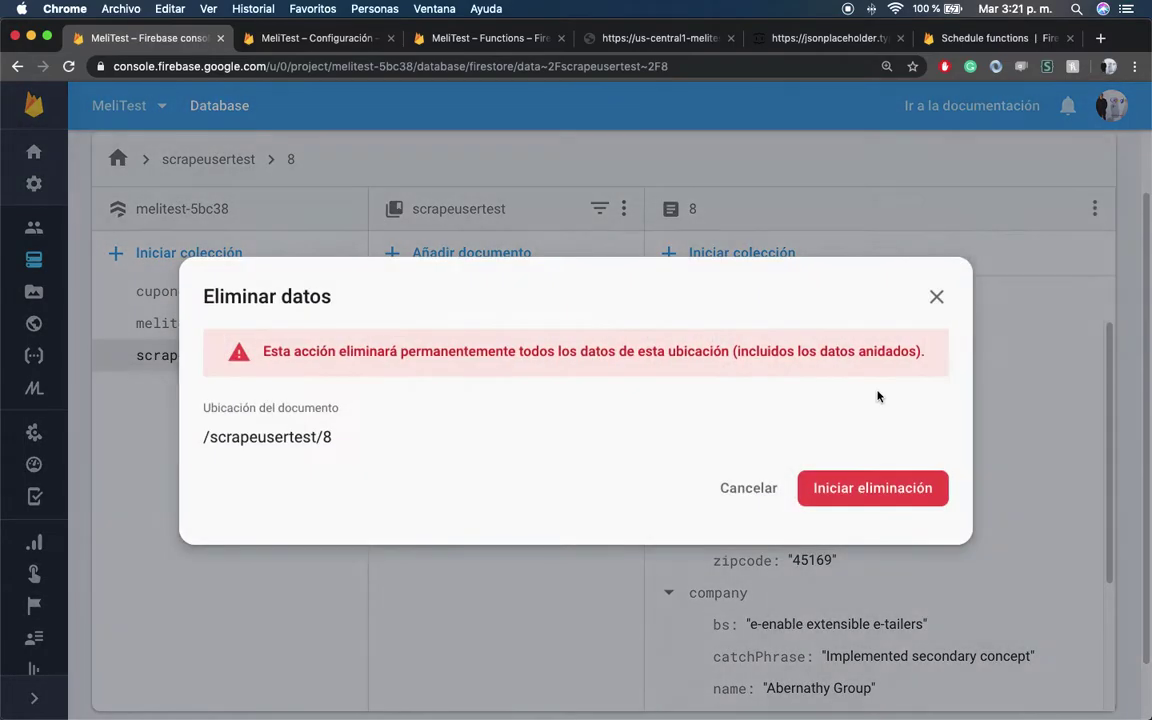
{"action": "left_click", "coordinate": [892, 489]}
Open the Functions logs, then answer 'y' to delete scrapeJsonTest in the deploy prompt
{"action": "left_click", "coordinate": [310, 38]}
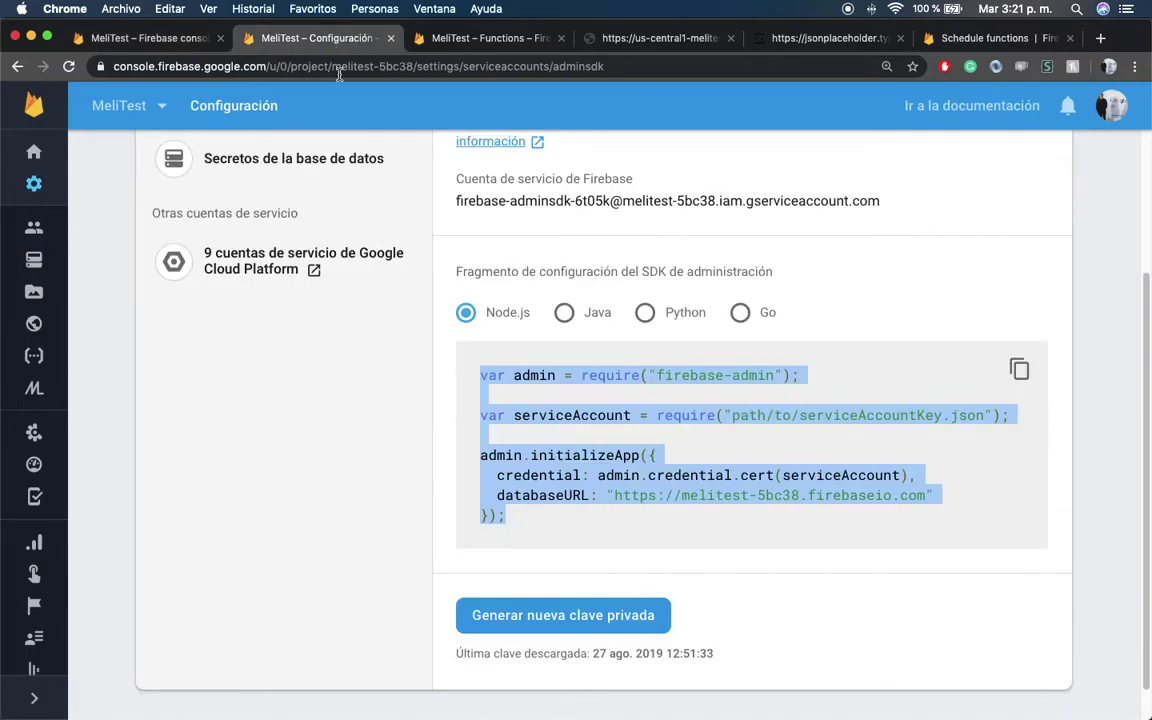
{"action": "left_click", "coordinate": [490, 39]}
{"action": "left_click", "coordinate": [337, 208]}
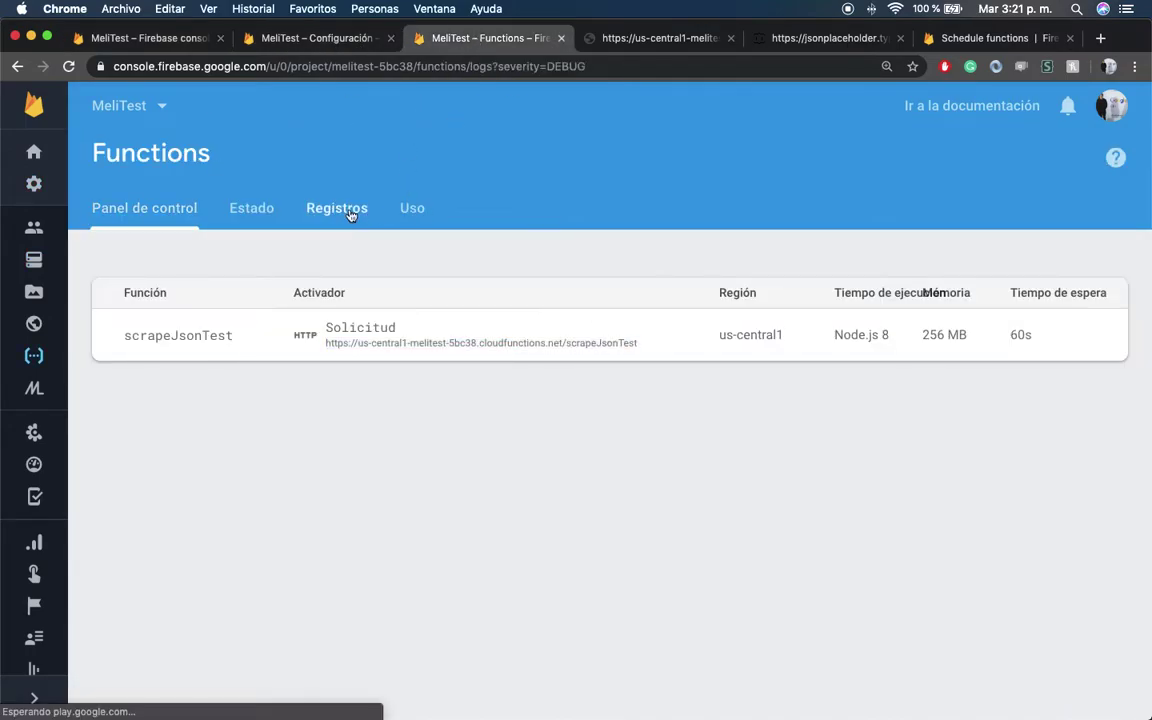
{"action": "left_click", "coordinate": [879, 681]}
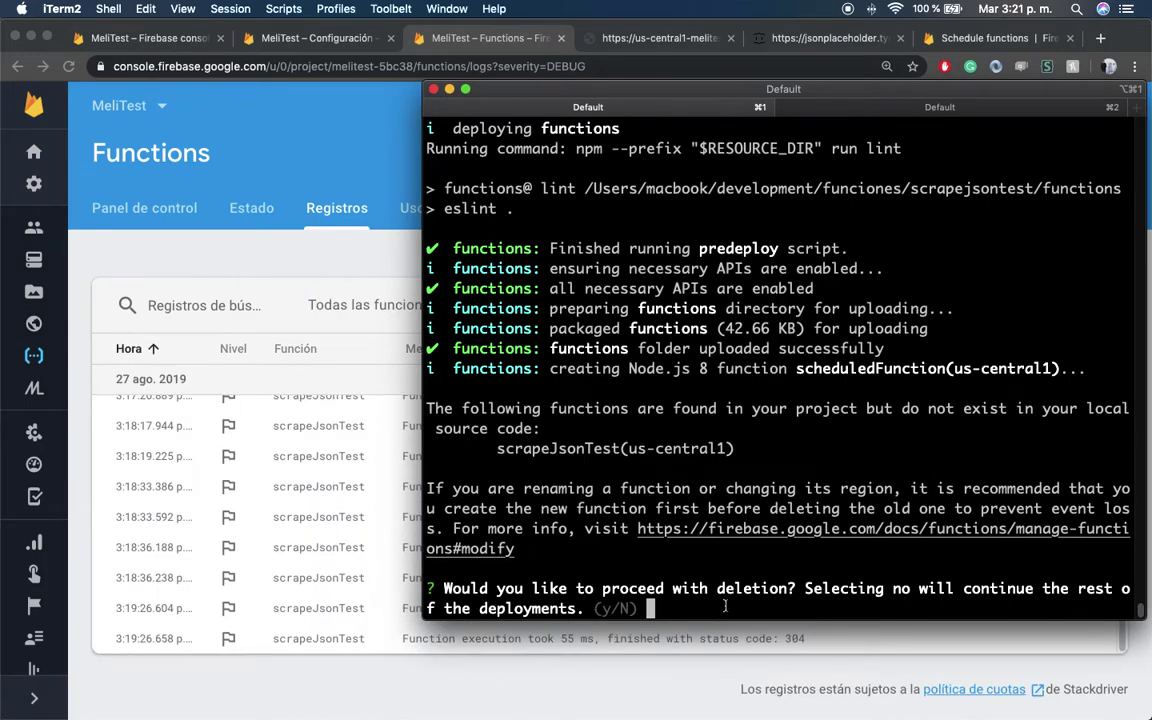
{"action": "type", "text": "y"}
{"action": "key", "text": "Return"}
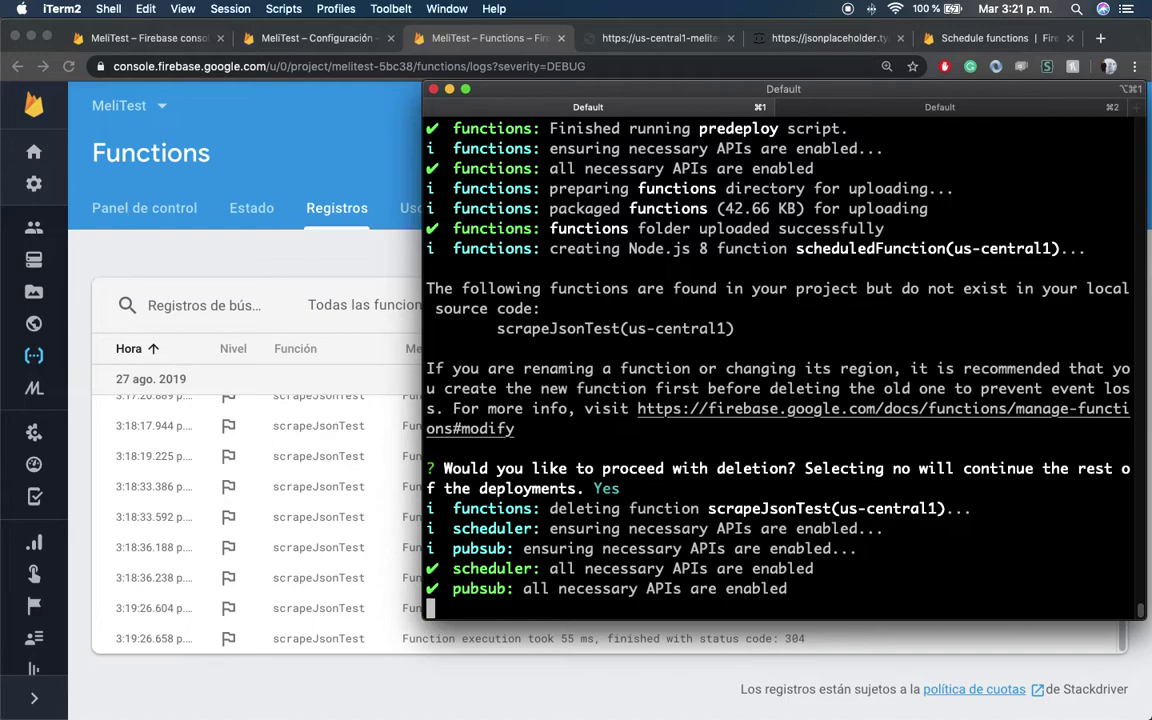
Check the scheduledFunction export in index.js and highlight 'Successful delete operation' in the terminal
{"action": "left_click", "coordinate": [475, 686]}
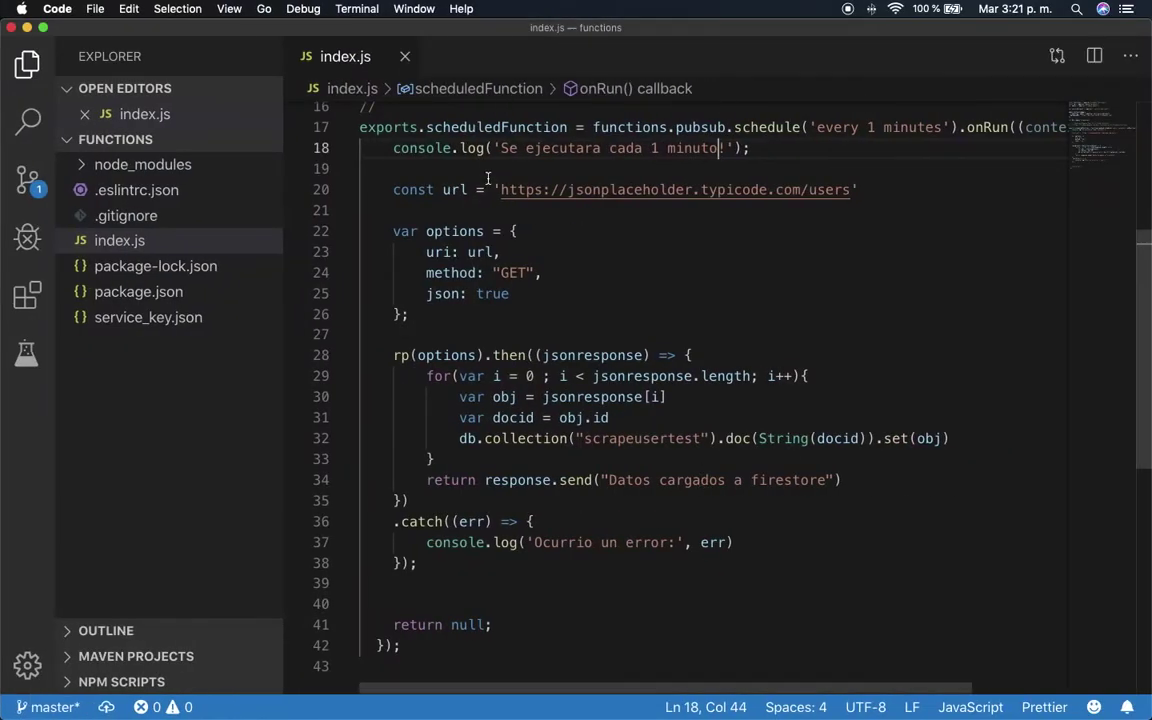
{"action": "left_click", "coordinate": [486, 127]}
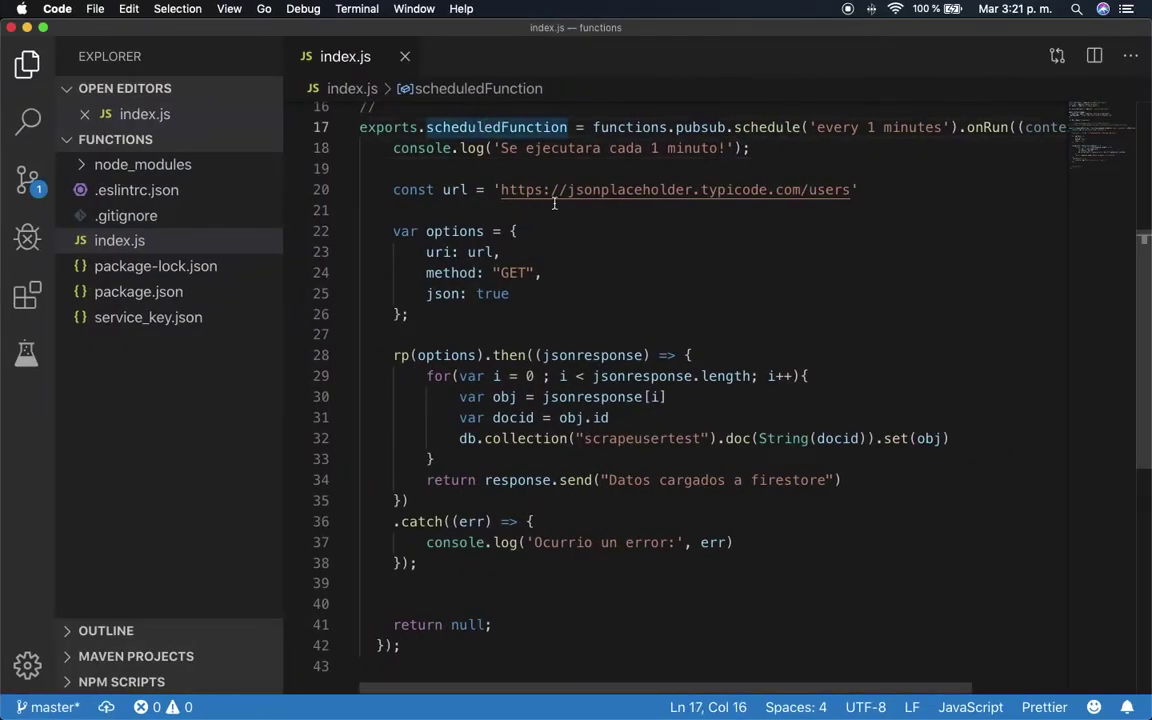
{"action": "key", "text": "super+Tab"}
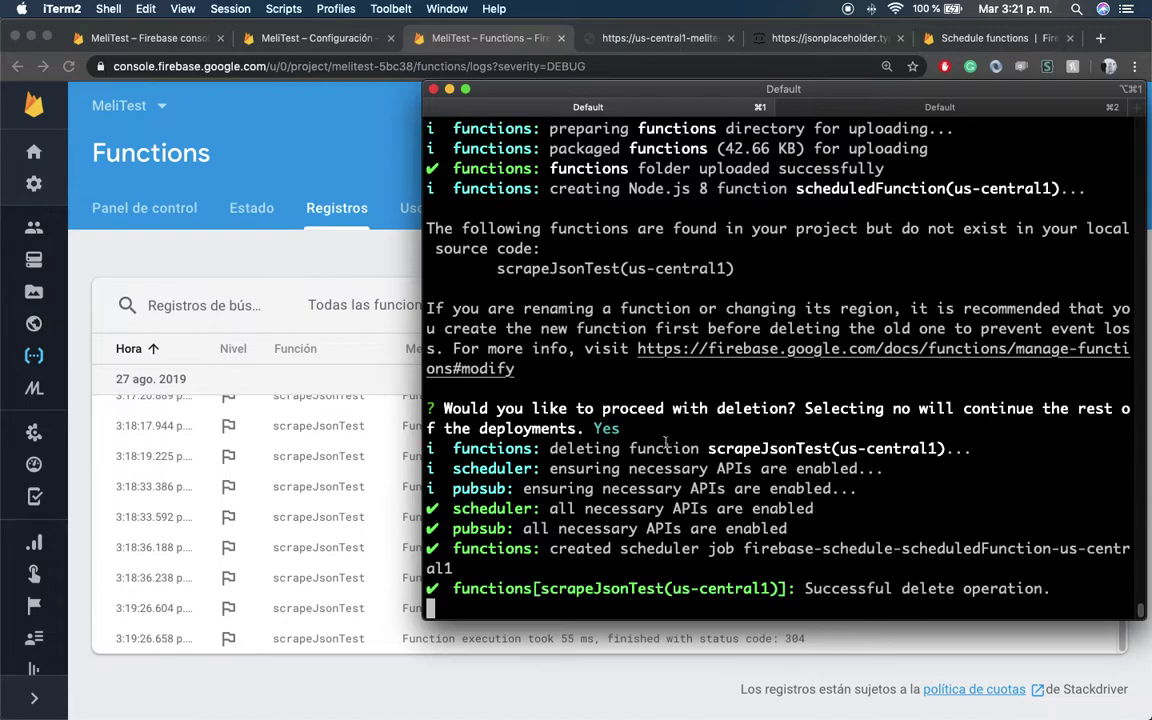
{"action": "left_click_drag", "start_coordinate": [805, 588], "coordinate": [1045, 590]}
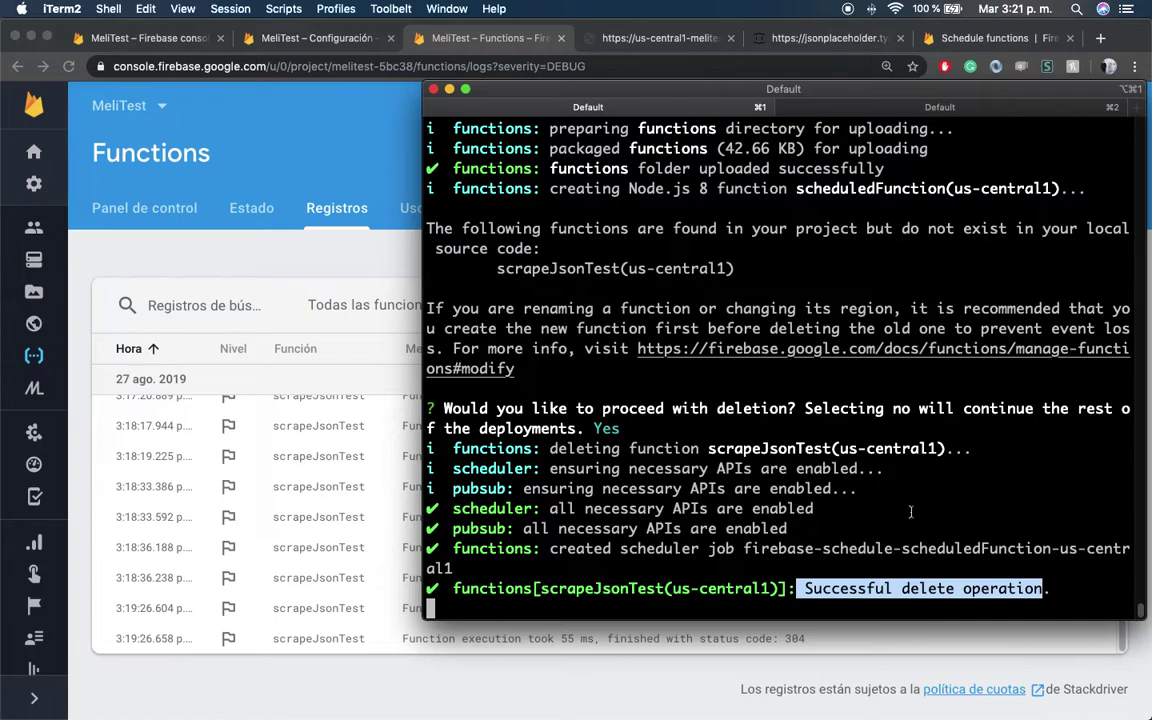
{"action": "left_click", "coordinate": [267, 389]}
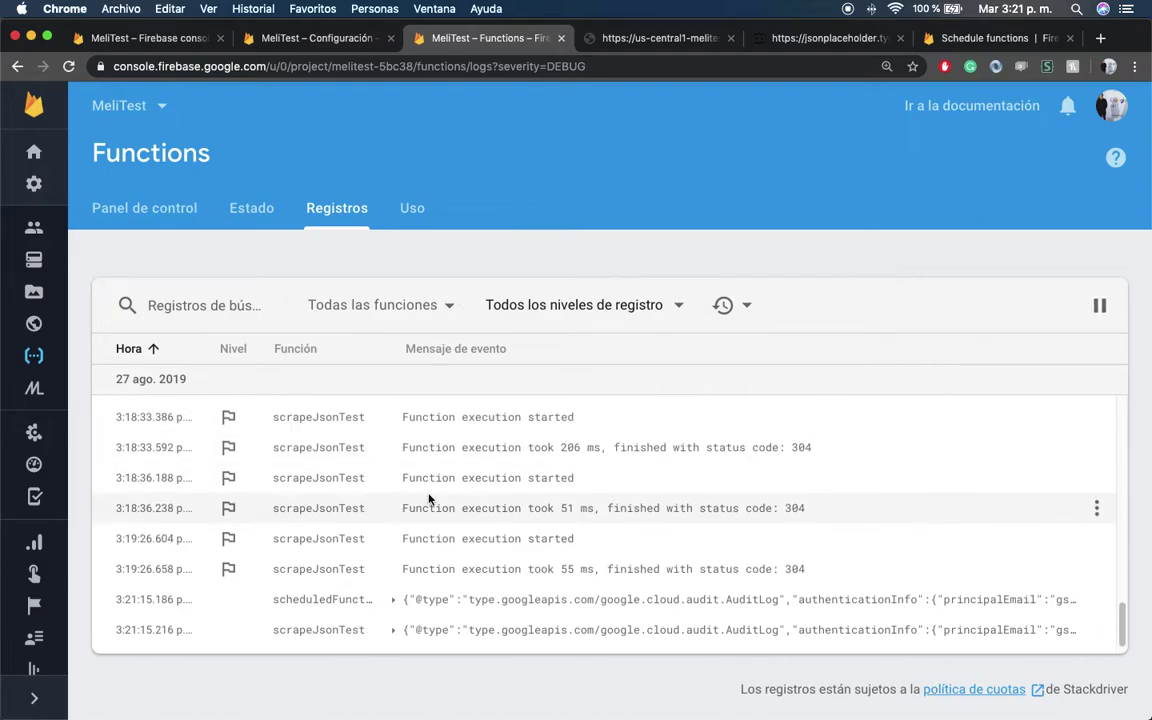
Jump the function logs to 27/8/19 15:21 and expand the scheduledFunction audit entry
{"action": "left_click", "coordinate": [733, 305]}
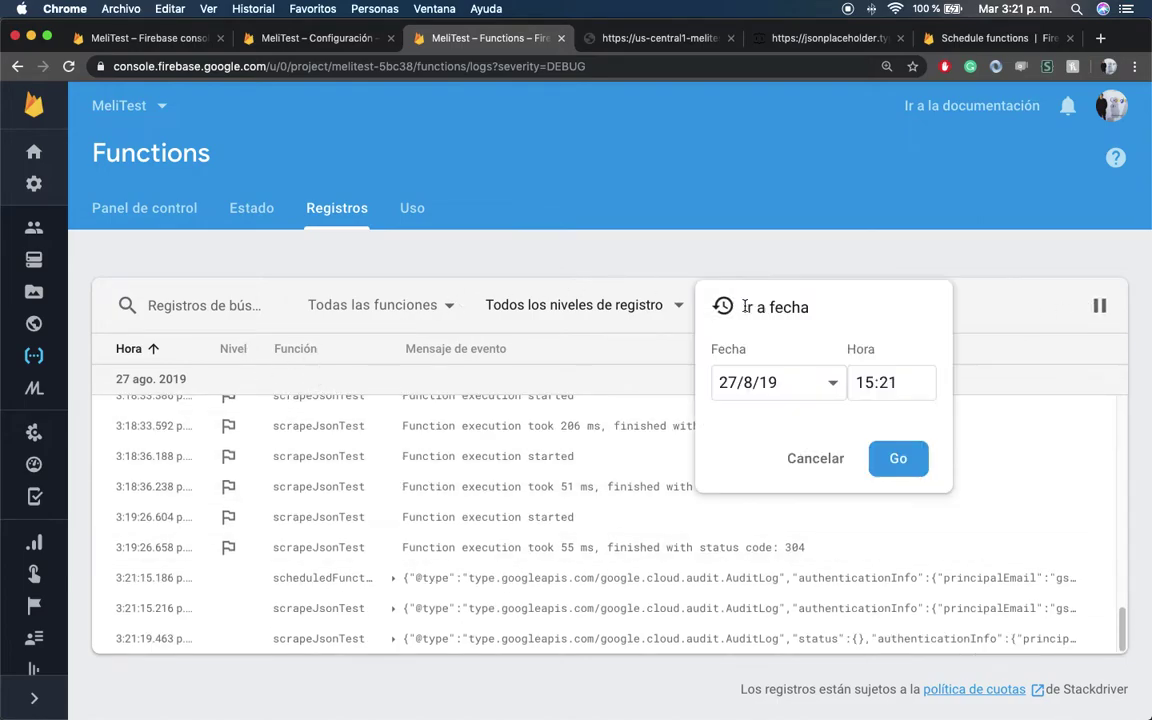
{"action": "left_click", "coordinate": [677, 305]}
{"action": "left_click", "coordinate": [940, 292]}
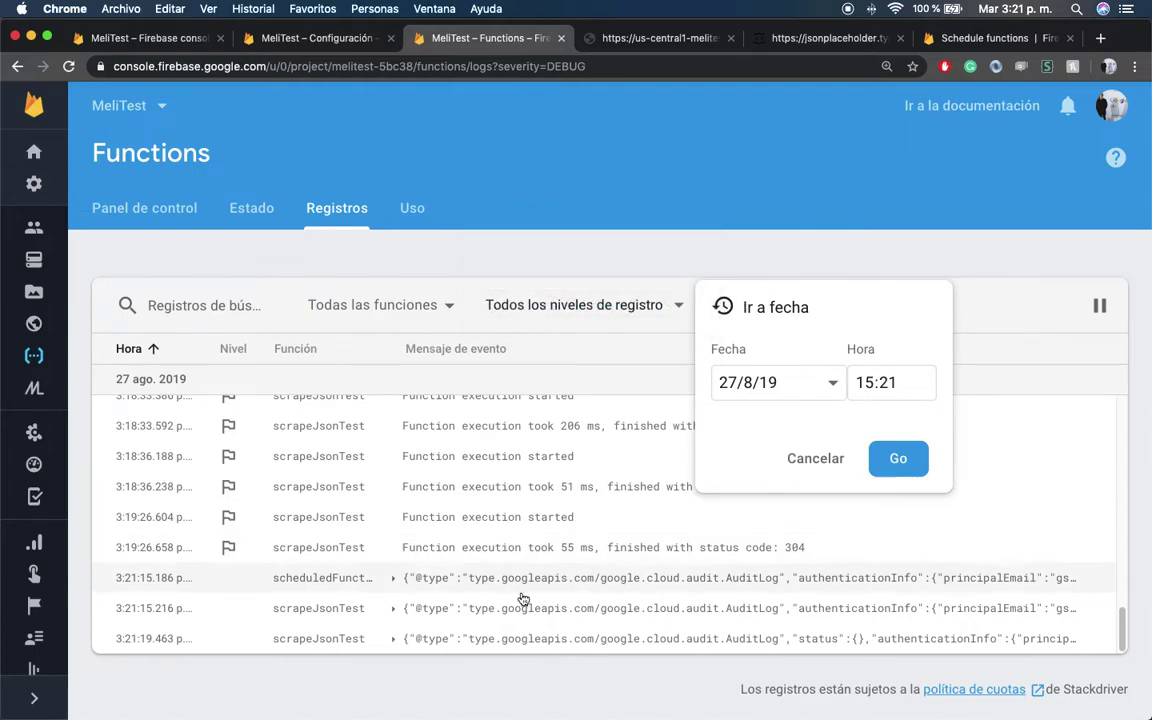
{"action": "left_click", "coordinate": [470, 578]}
{"action": "left_click", "coordinate": [898, 458]}
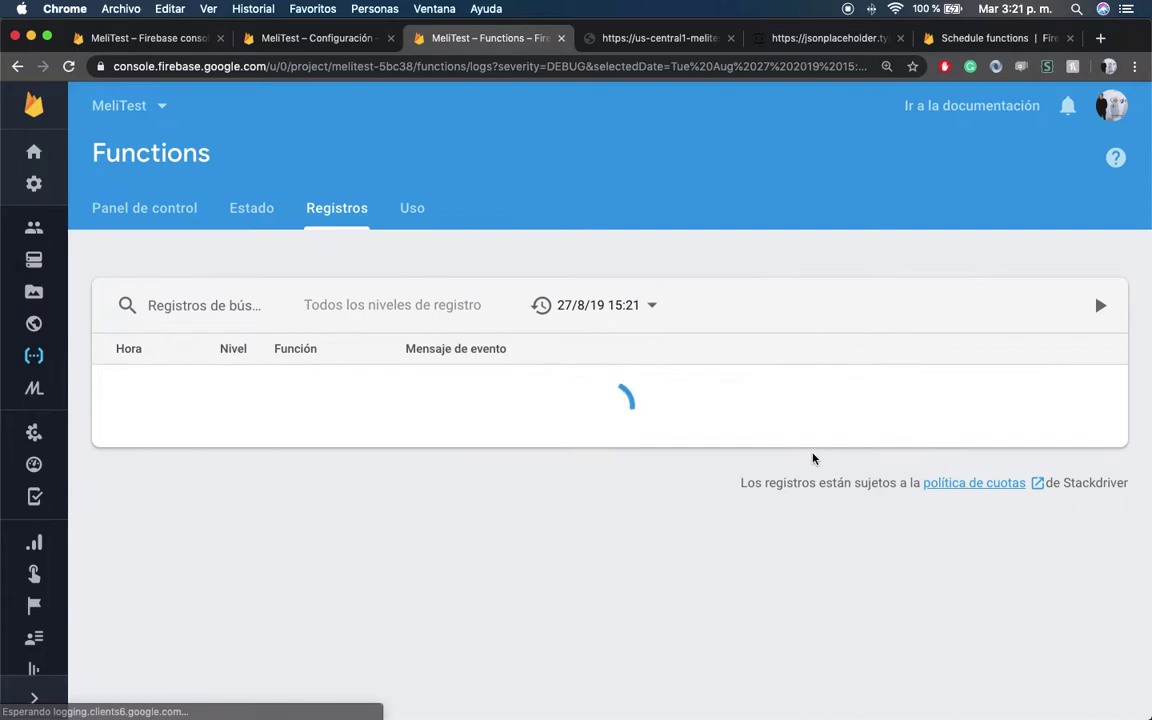
Resume real-time updates of the function logs
{"action": "left_click", "coordinate": [775, 306]}
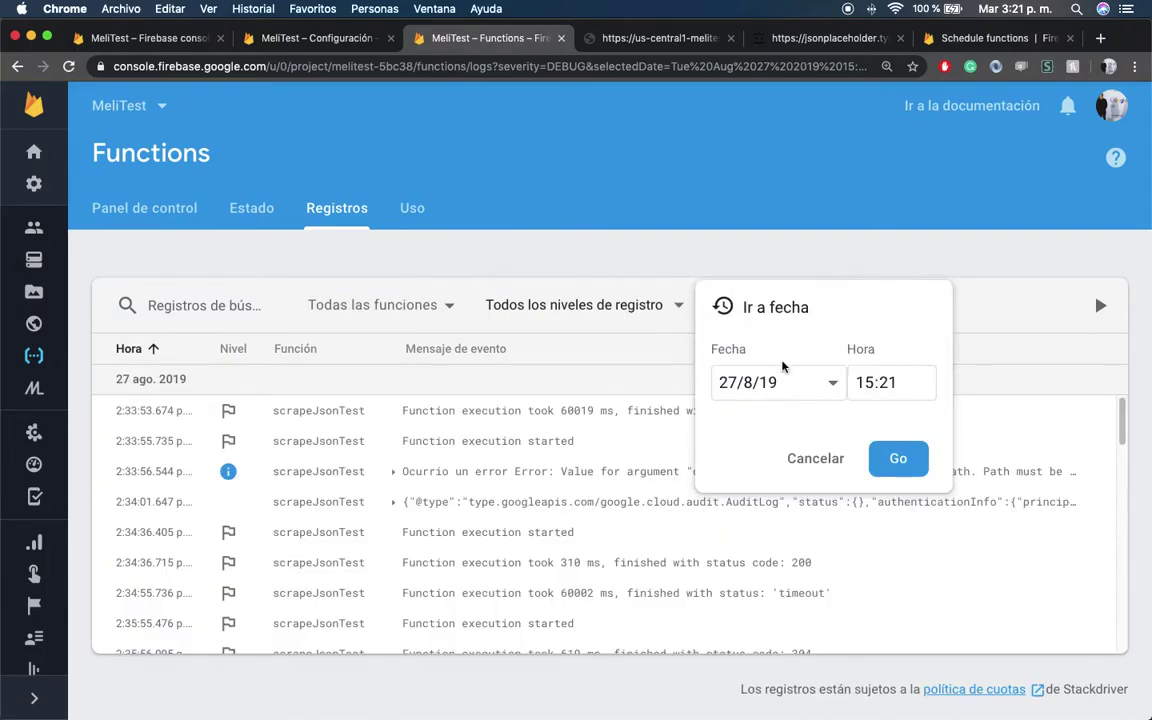
{"action": "left_click", "coordinate": [815, 458]}
{"action": "scroll", "coordinate": [722, 522], "scroll_direction": "down", "scroll_amount": 3}
{"action": "scroll", "coordinate": [722, 522], "scroll_direction": "down", "scroll_amount": 3}
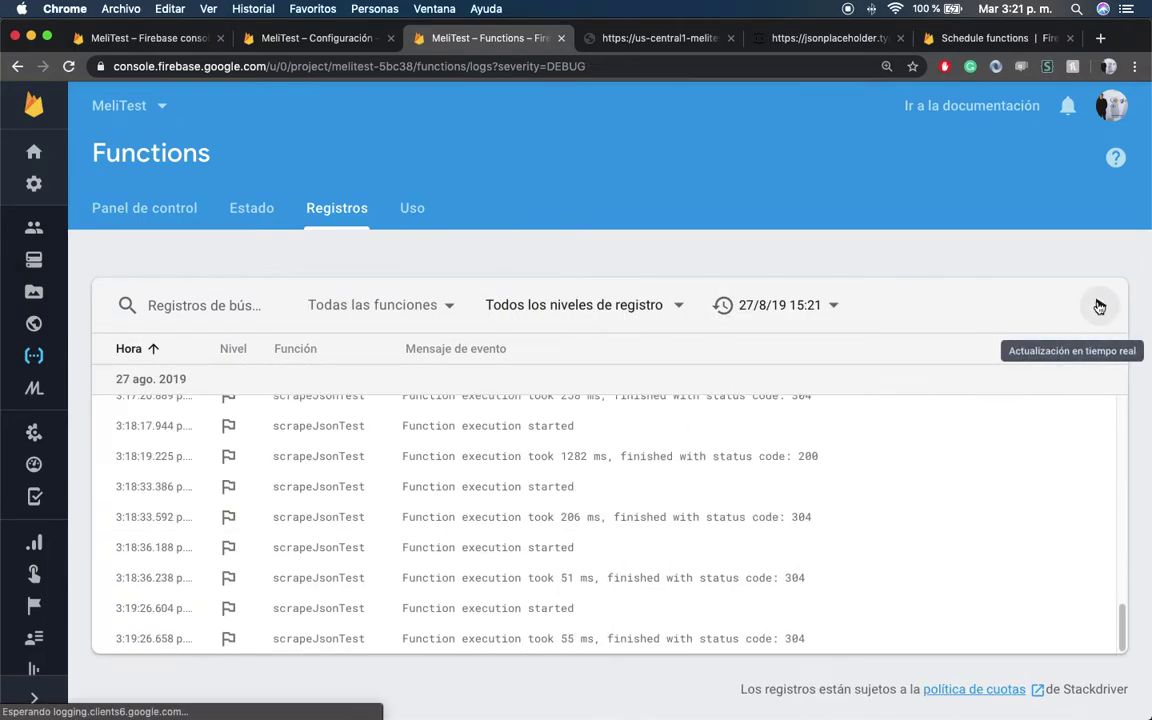
{"action": "left_click", "coordinate": [1100, 305]}
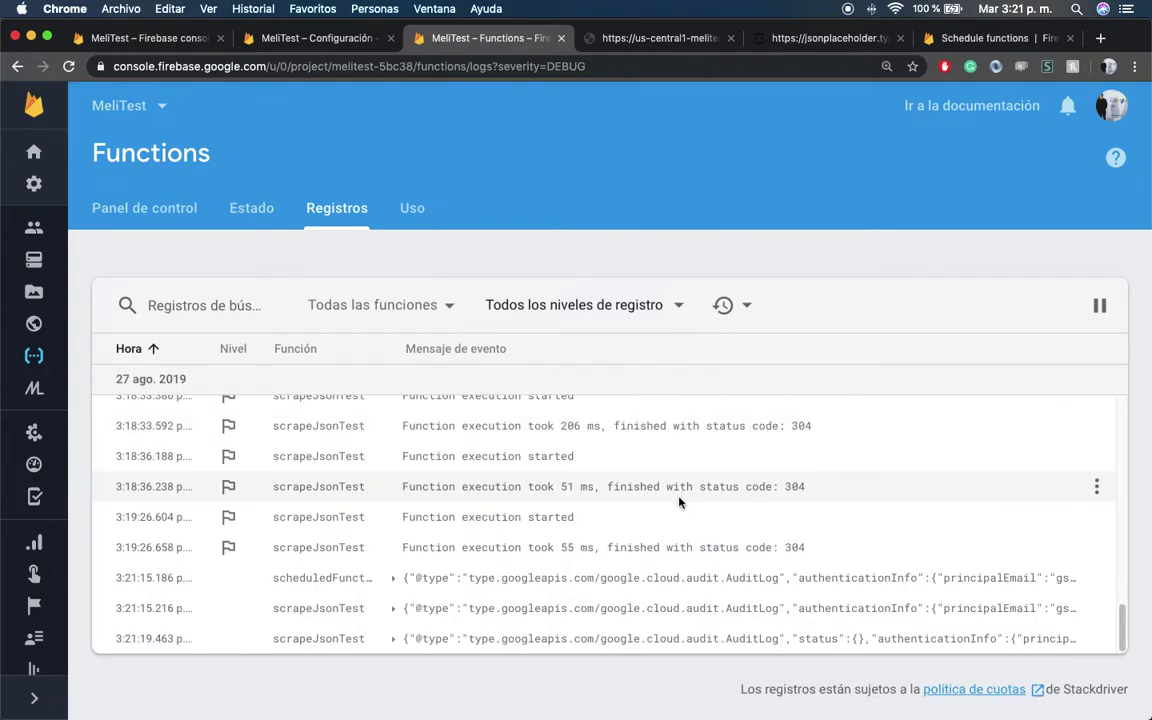
{"action": "left_click", "coordinate": [879, 681]}
Confirm 'Deploy complete!' in the terminal, then return to the Firestore scrapeusertest collection
{"action": "left_click", "coordinate": [196, 38]}
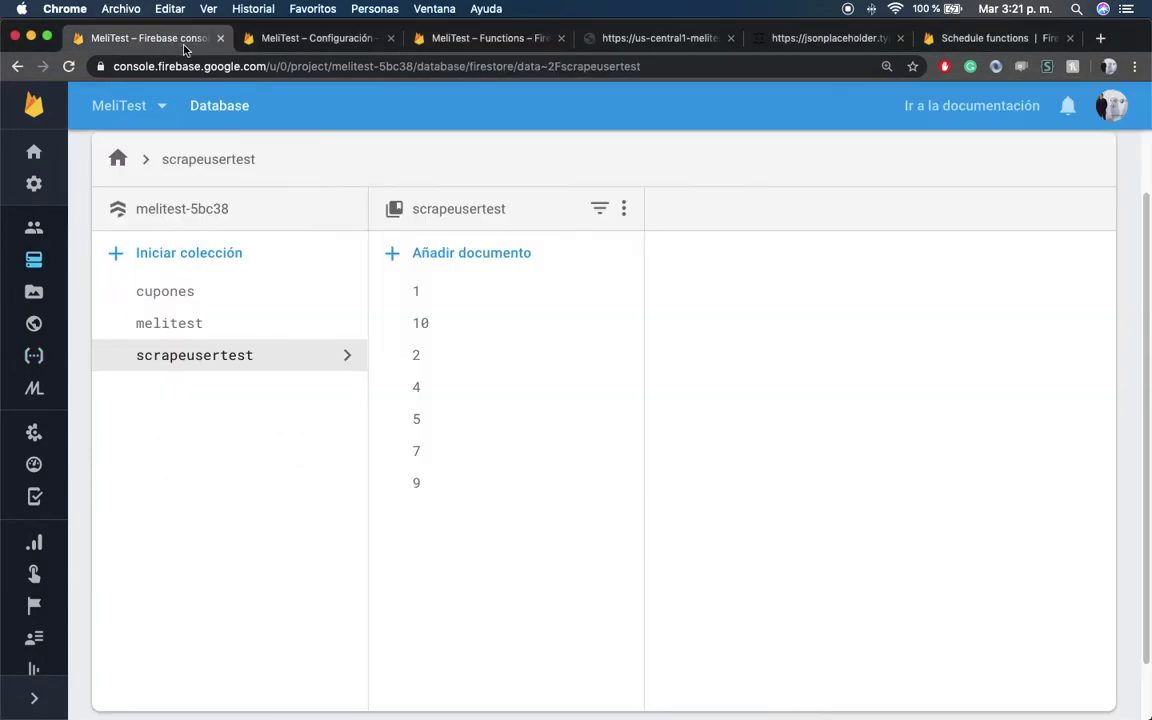
{"action": "left_click", "coordinate": [877, 688]}
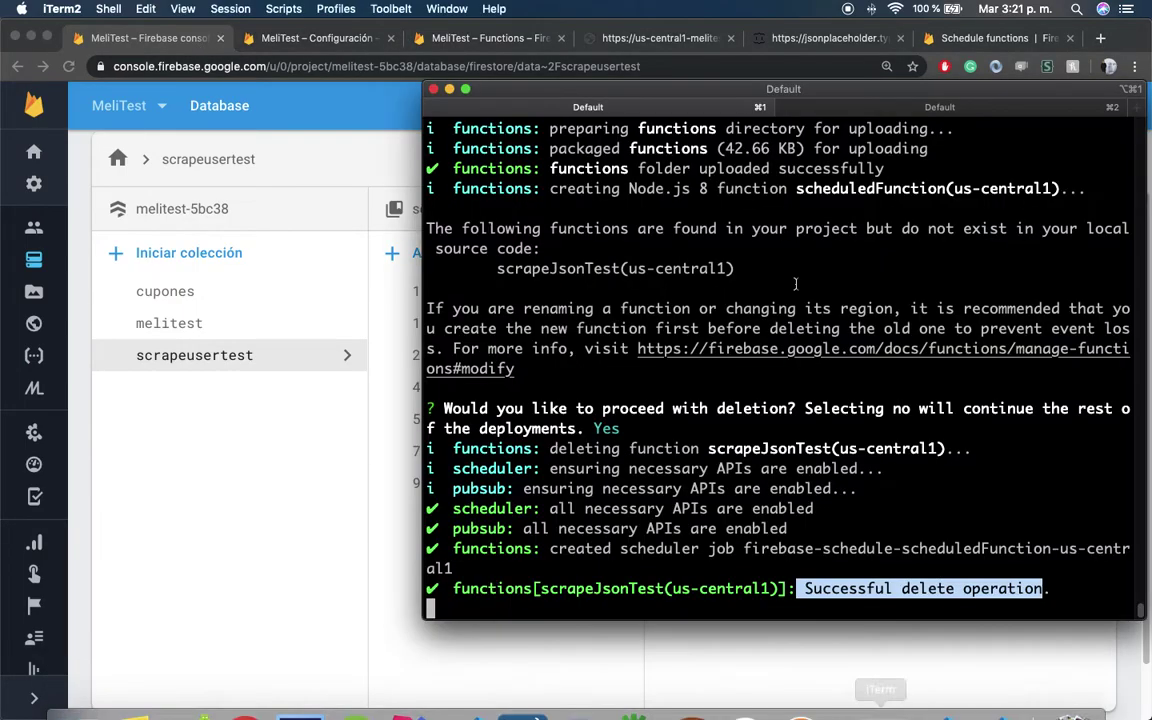
{"action": "mouse_move", "coordinate": [792, 66]}
{"action": "left_mouse_down"}
{"action": "mouse_move", "coordinate": [864, 88]}
{"action": "mouse_move", "coordinate": [873, 70]}
{"action": "mouse_move", "coordinate": [810, 68]}
{"action": "left_mouse_up"}
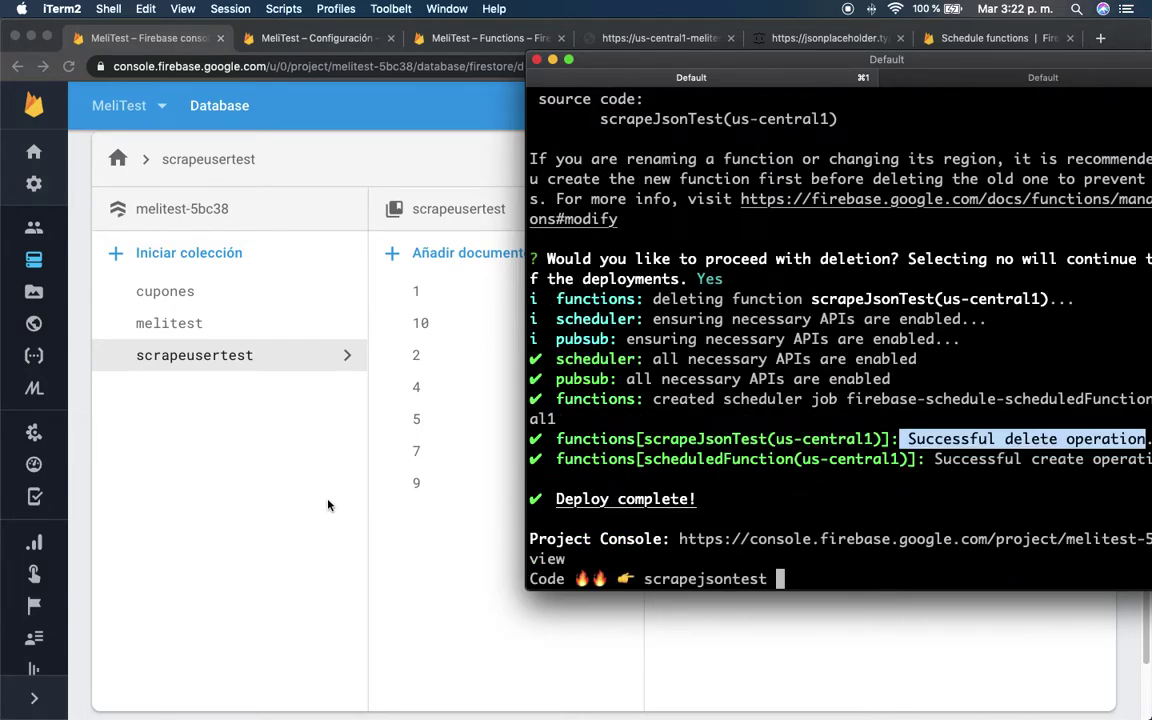
{"action": "left_click", "coordinate": [283, 545]}
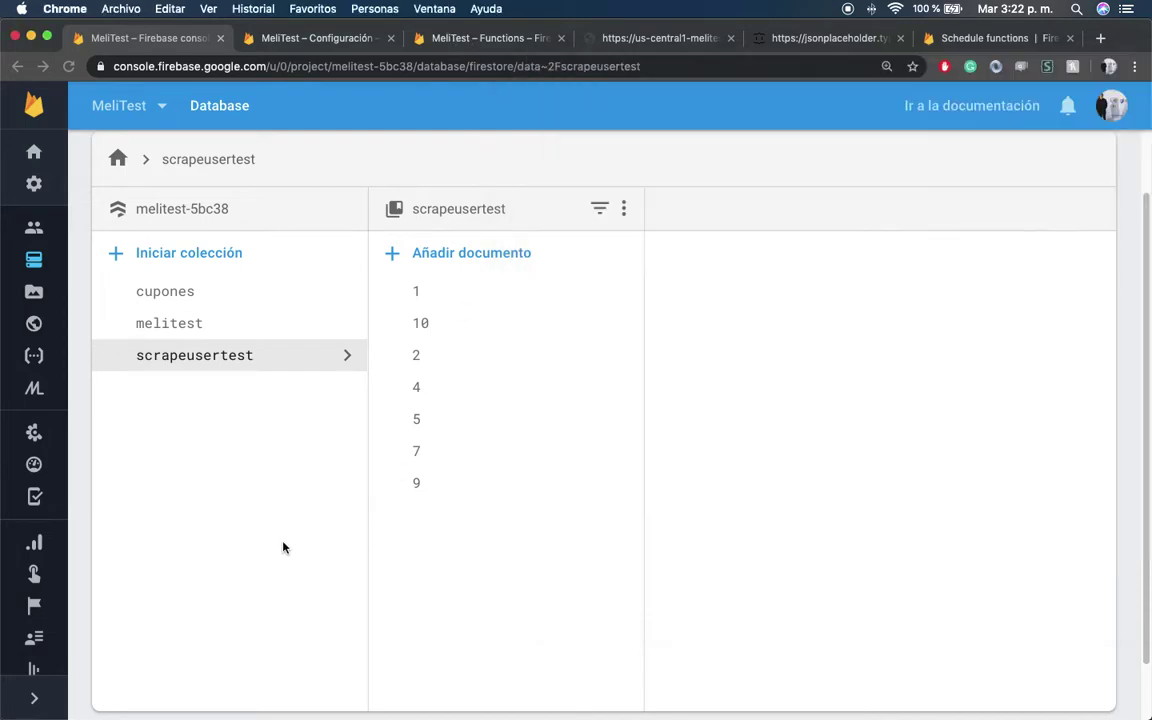
{"action": "left_click", "coordinate": [477, 42]}
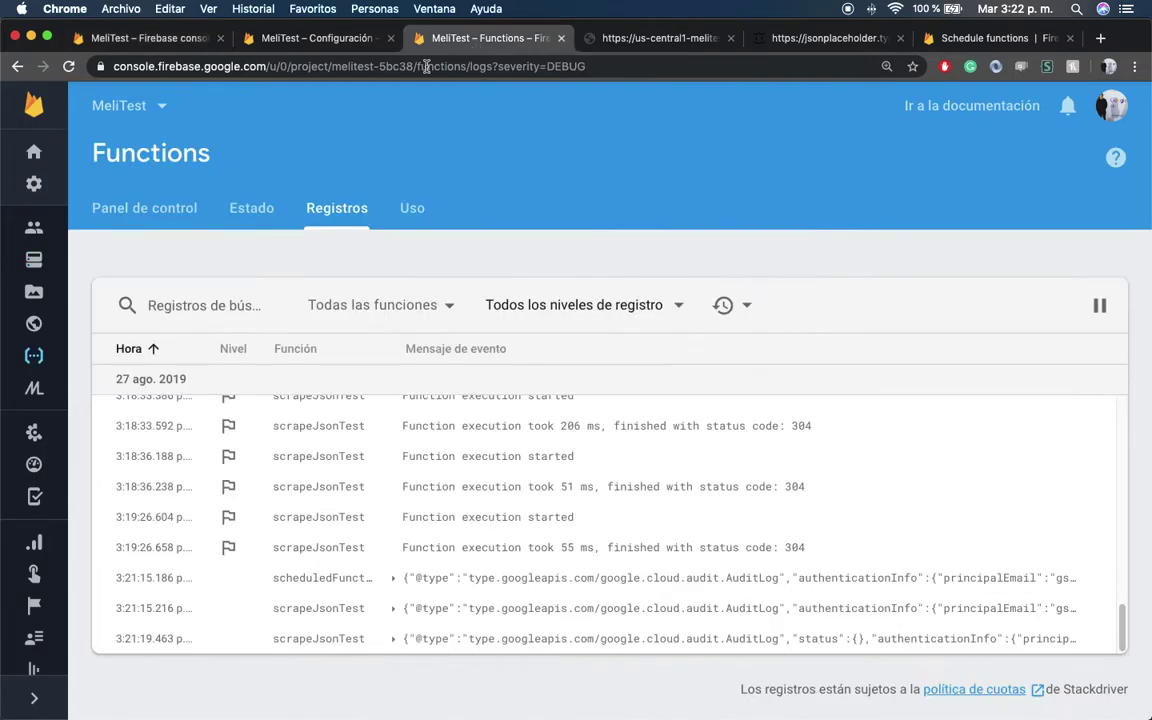
{"action": "left_click", "coordinate": [145, 40]}
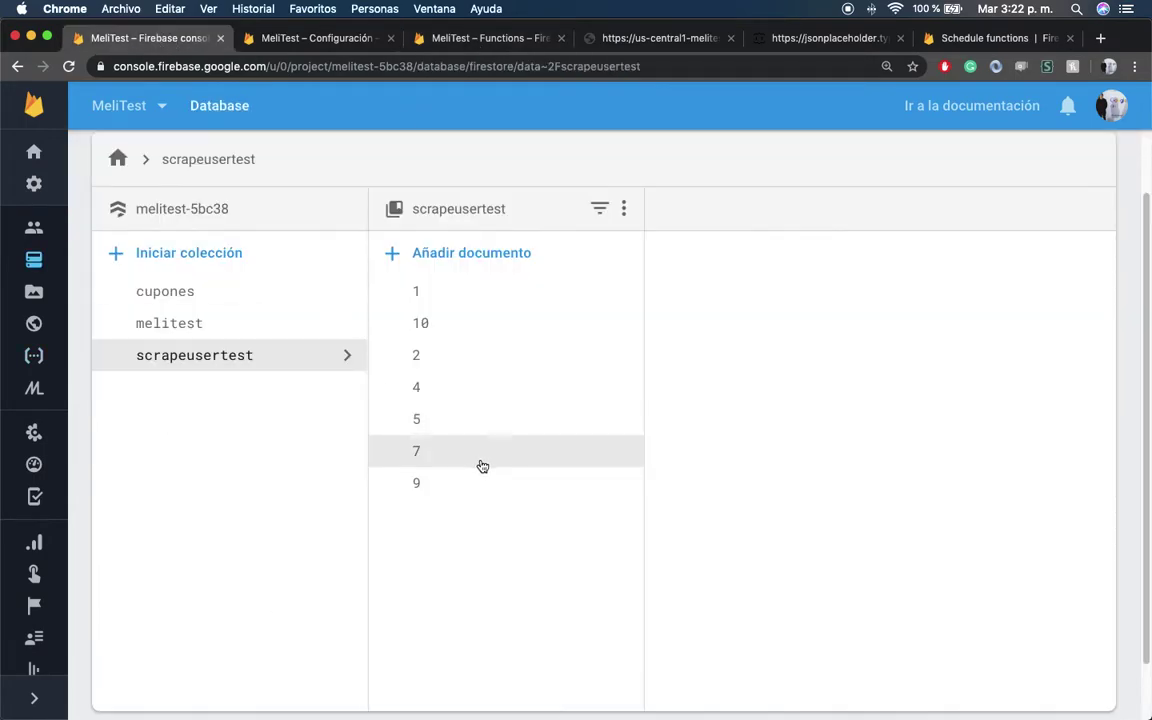
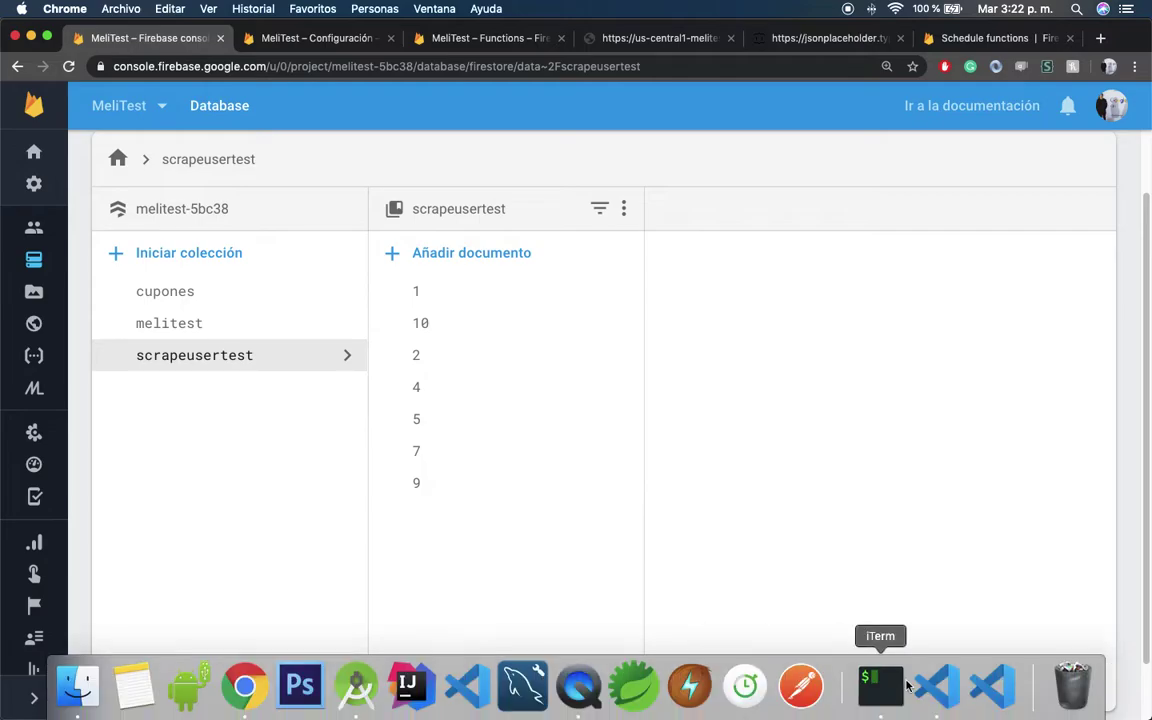
Check the deploy output in the terminal, then scroll through the Firestore data in Chrome
{"action": "left_click", "coordinate": [879, 684]}
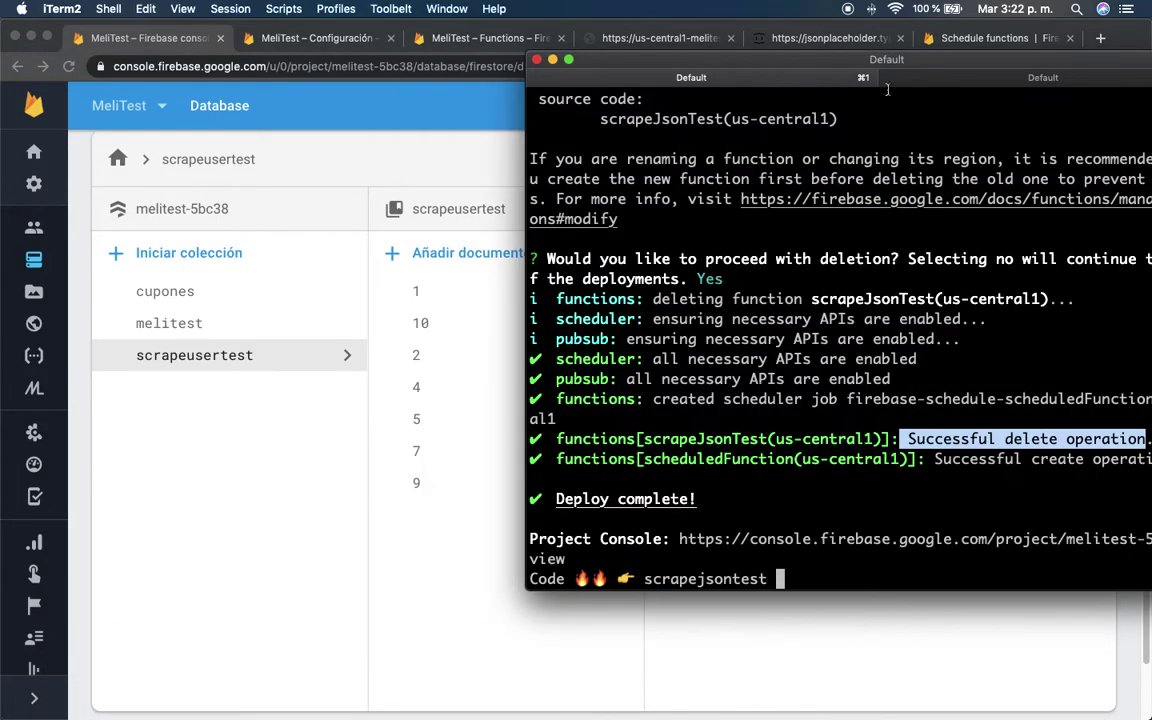
{"action": "left_click", "coordinate": [281, 537]}
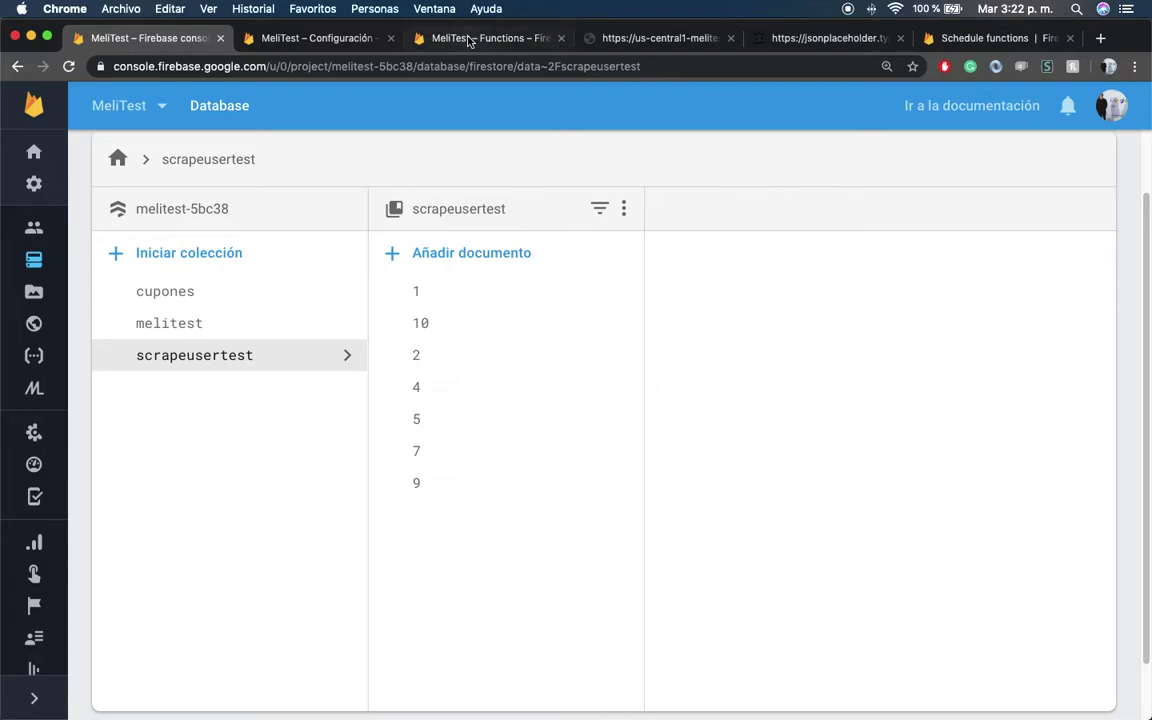
{"action": "scroll", "coordinate": [285, 414], "scroll_direction": "up", "scroll_amount": 2}
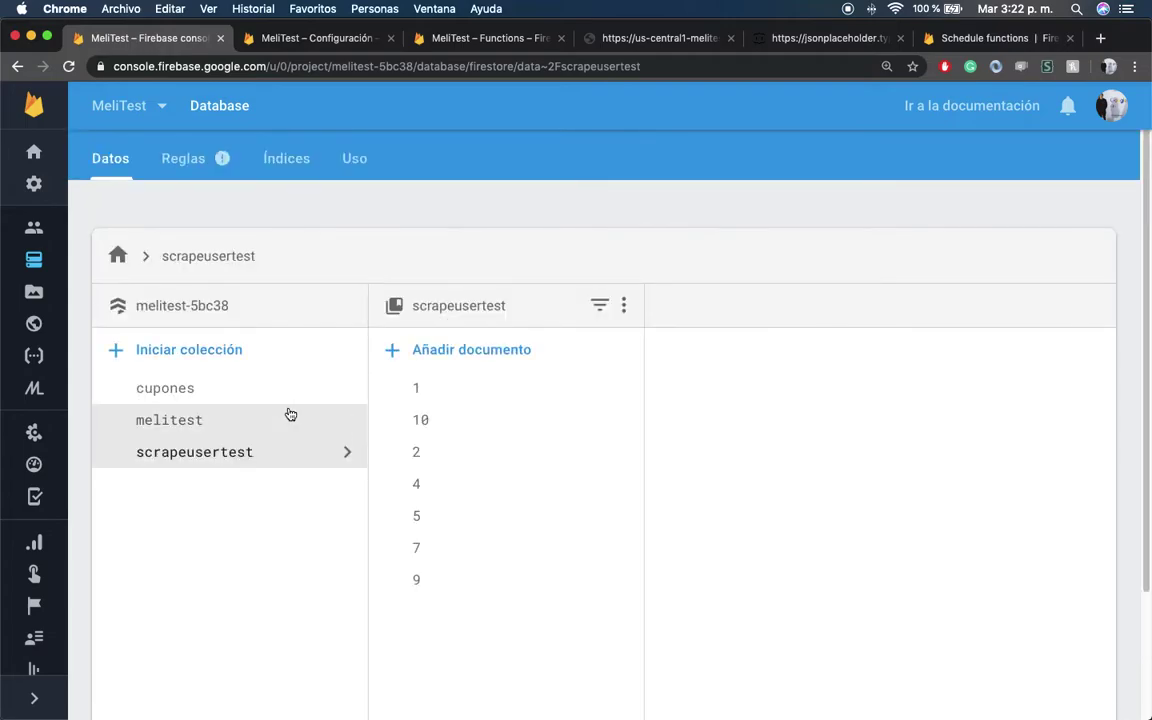
{"action": "scroll", "coordinate": [273, 510], "scroll_direction": "down", "scroll_amount": 1}
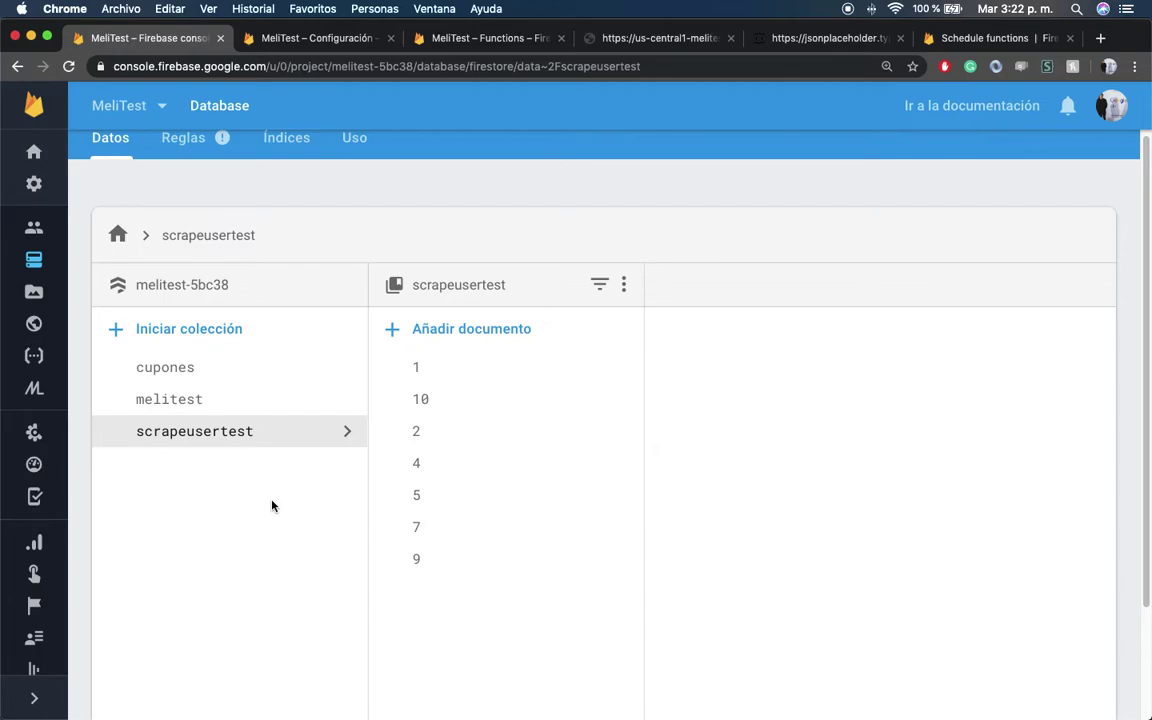
{"action": "scroll", "coordinate": [272, 506], "scroll_direction": "down", "scroll_amount": 3}
{"action": "scroll", "coordinate": [267, 504], "scroll_direction": "up", "scroll_amount": 2}
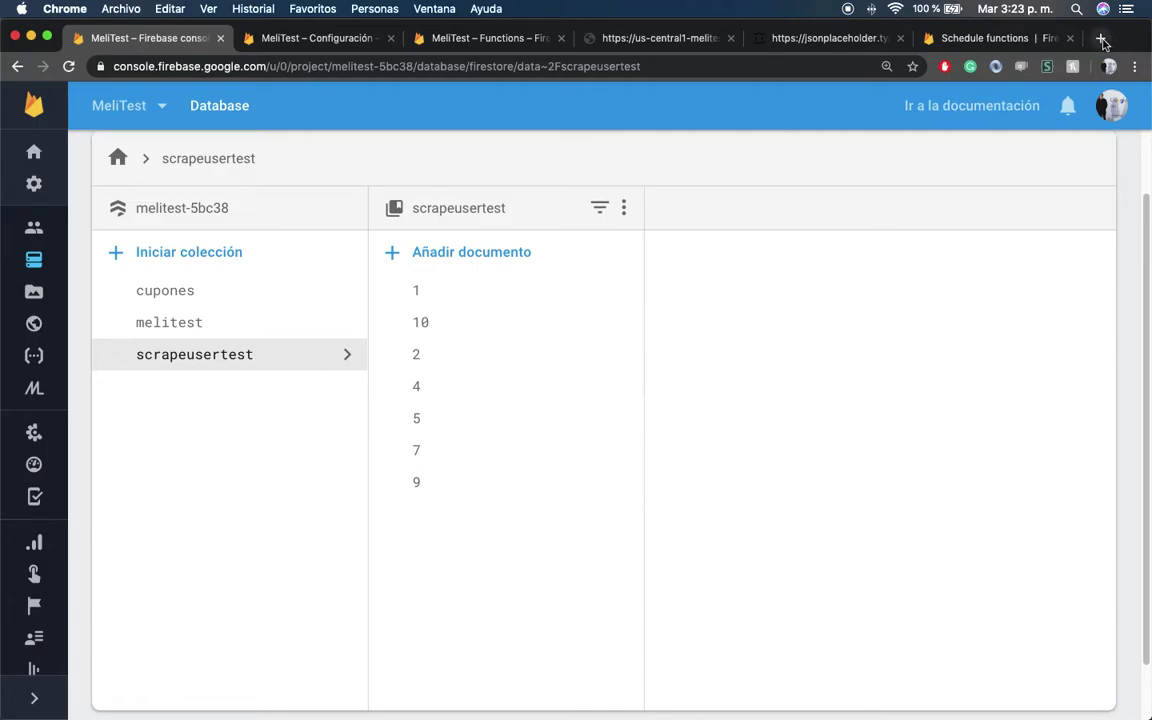
Read the scheduled function's log message, then reload the Firestore page to refresh scrapeusertest
{"action": "left_click", "coordinate": [482, 38]}
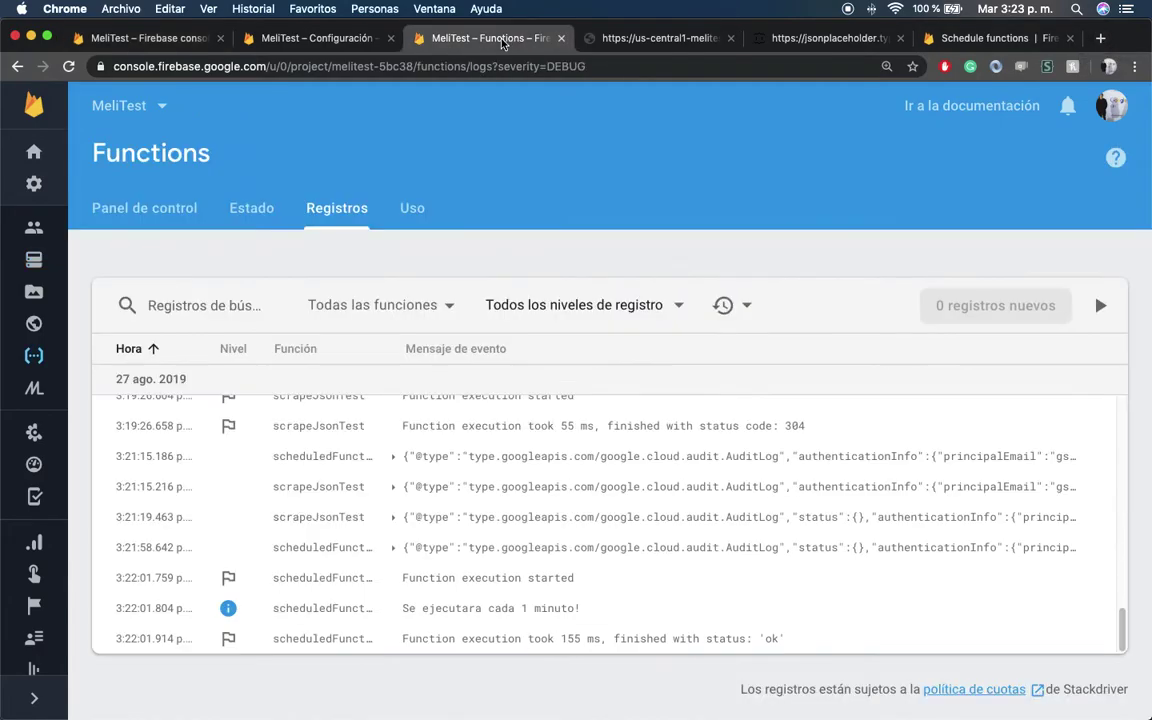
{"action": "left_click_drag", "start_coordinate": [580, 608], "coordinate": [425, 608]}
{"action": "left_click", "coordinate": [393, 617]}
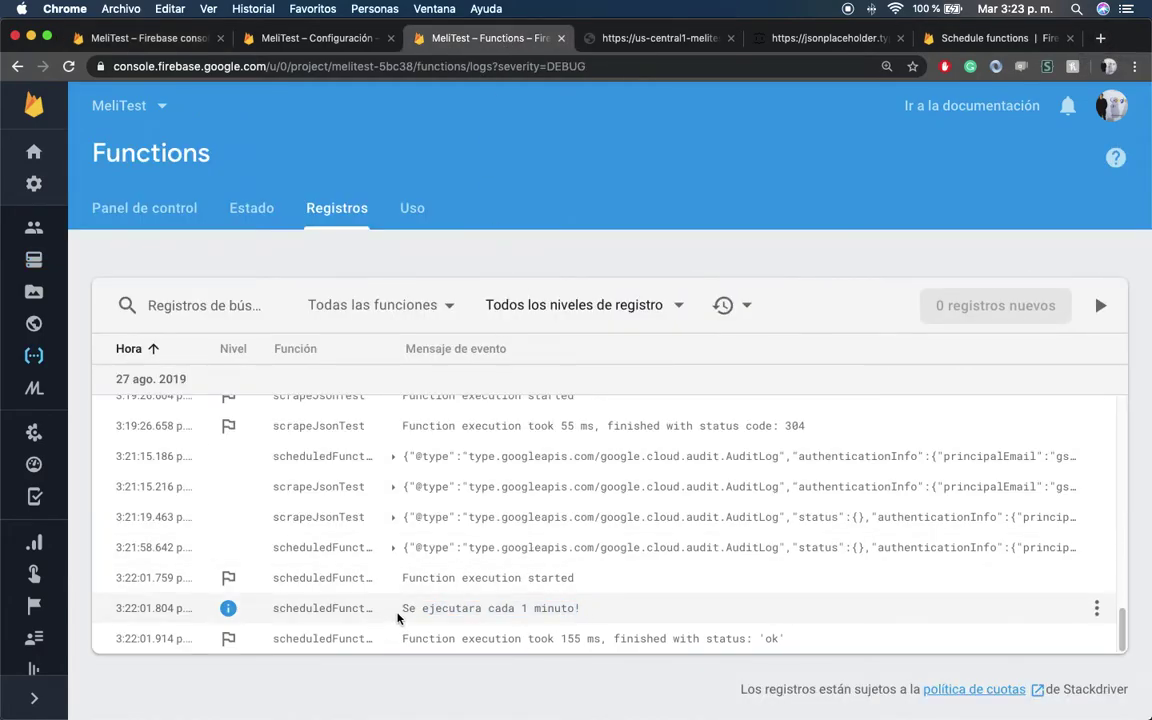
{"action": "left_click", "coordinate": [150, 38]}
{"action": "key", "text": "super+r"}
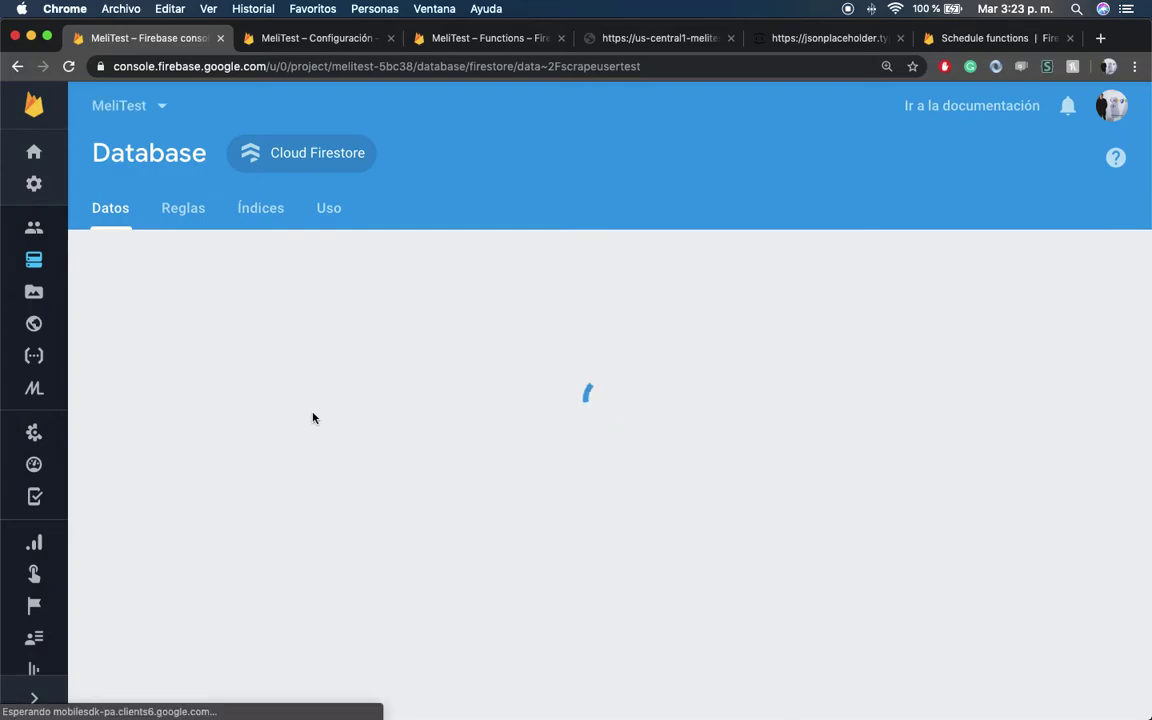
Inspect the fields of documents 8 and 6 in scrapeusertest
{"action": "scroll", "coordinate": [684, 491], "scroll_direction": "down", "scroll_amount": 3}
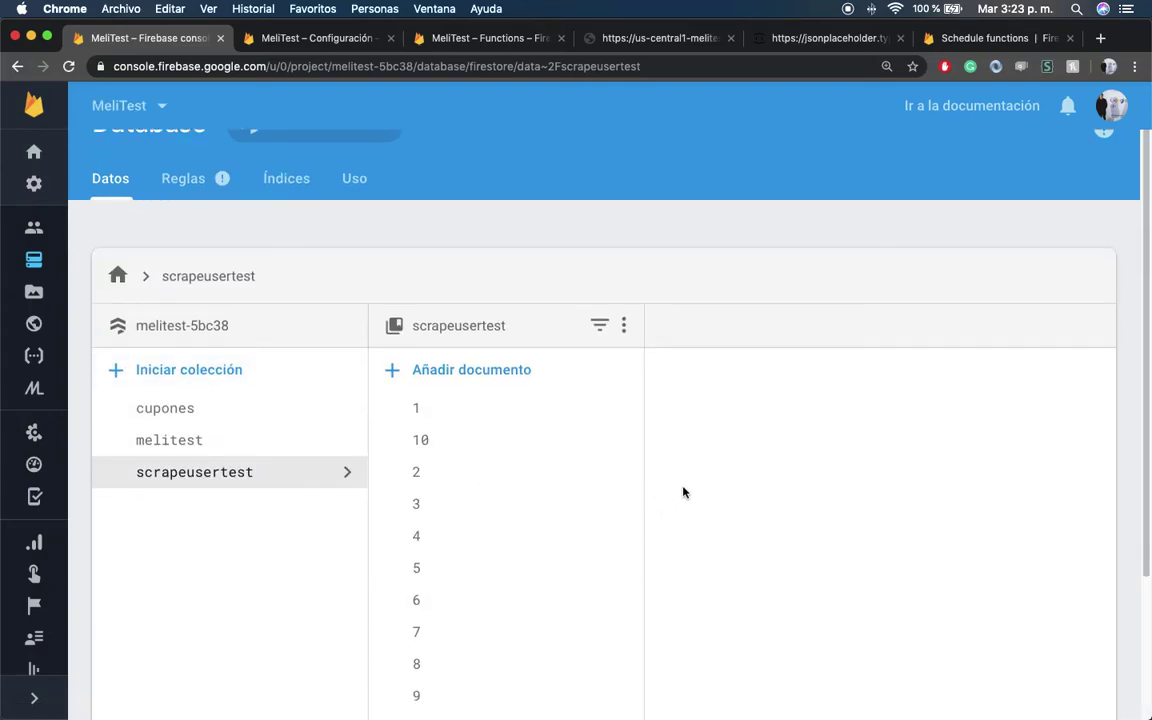
{"action": "left_click", "coordinate": [470, 529]}
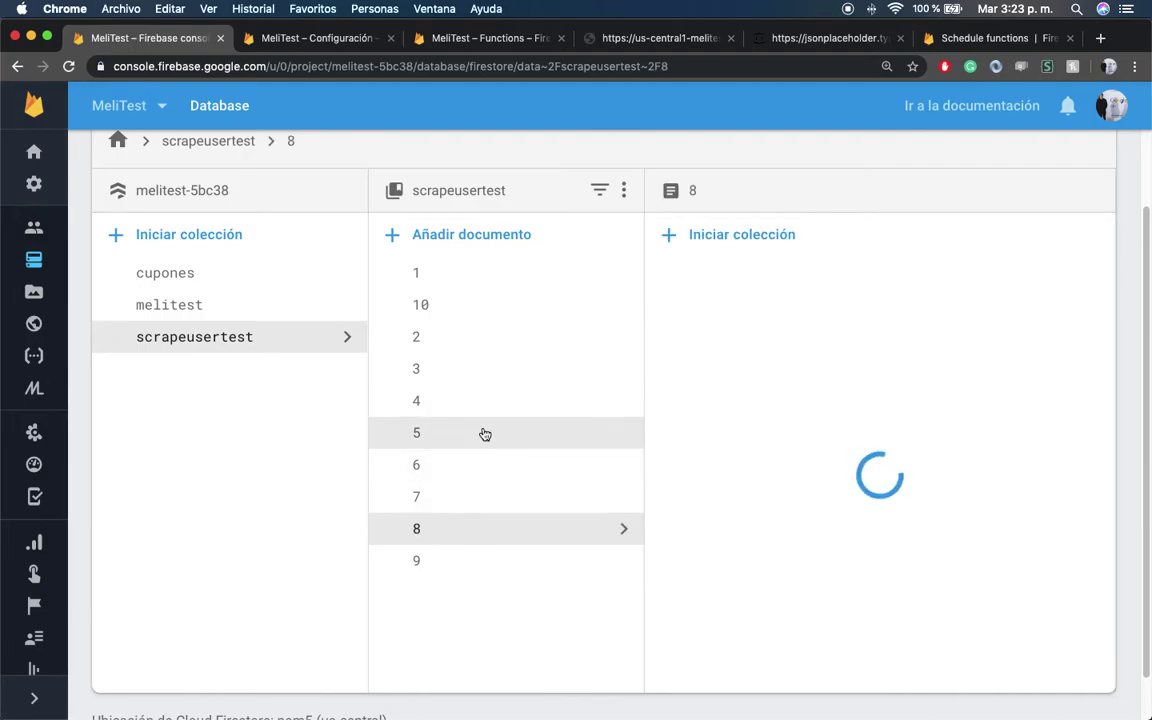
{"action": "left_click", "coordinate": [470, 465]}
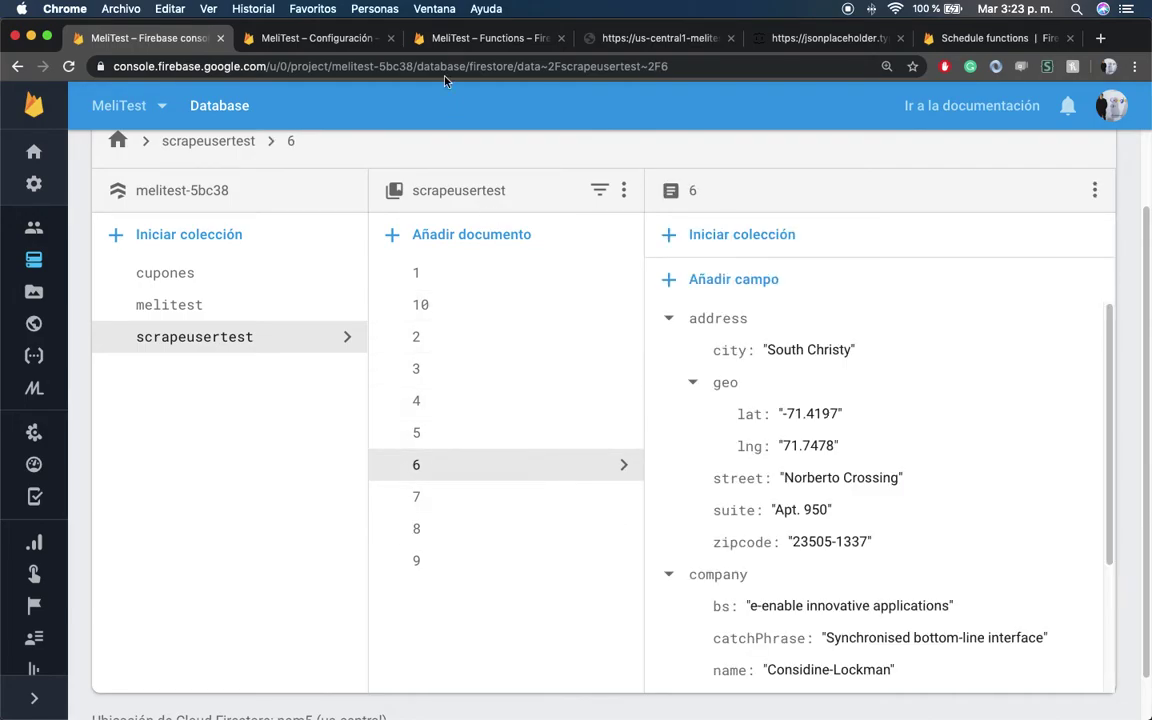
Review the Functions logs, the function's response page and the source JSON, then start a new tab
{"action": "left_click", "coordinate": [445, 40]}
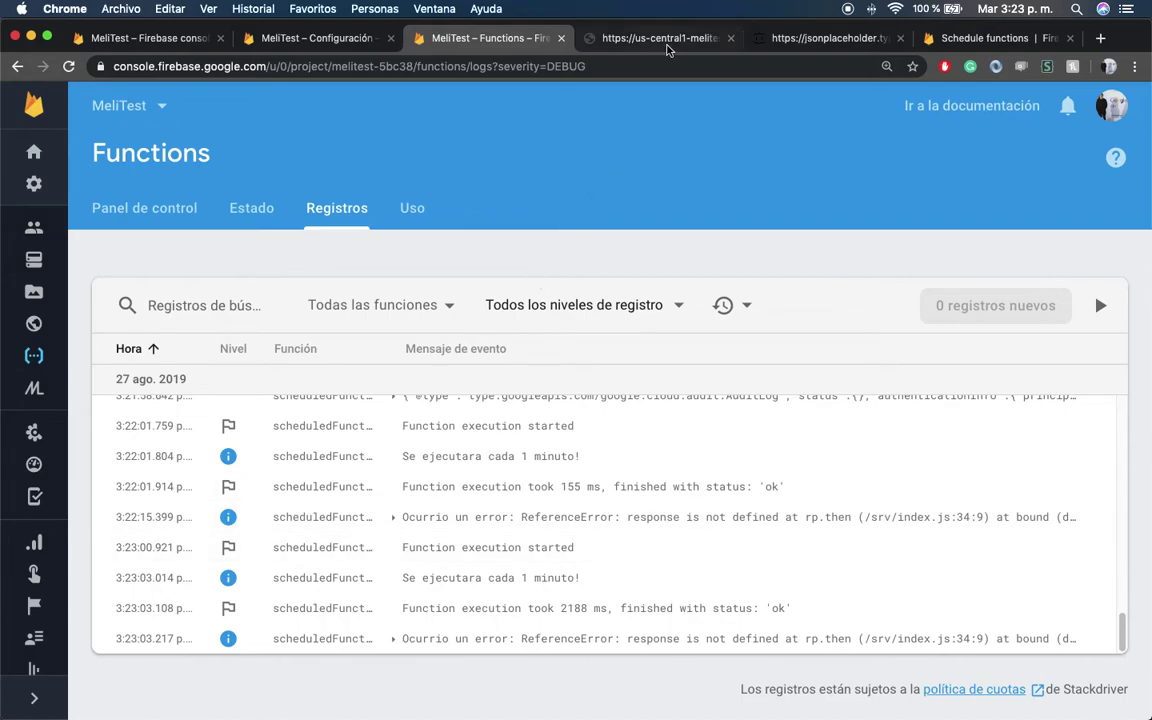
{"action": "left_click", "coordinate": [645, 40]}
{"action": "left_click", "coordinate": [797, 40]}
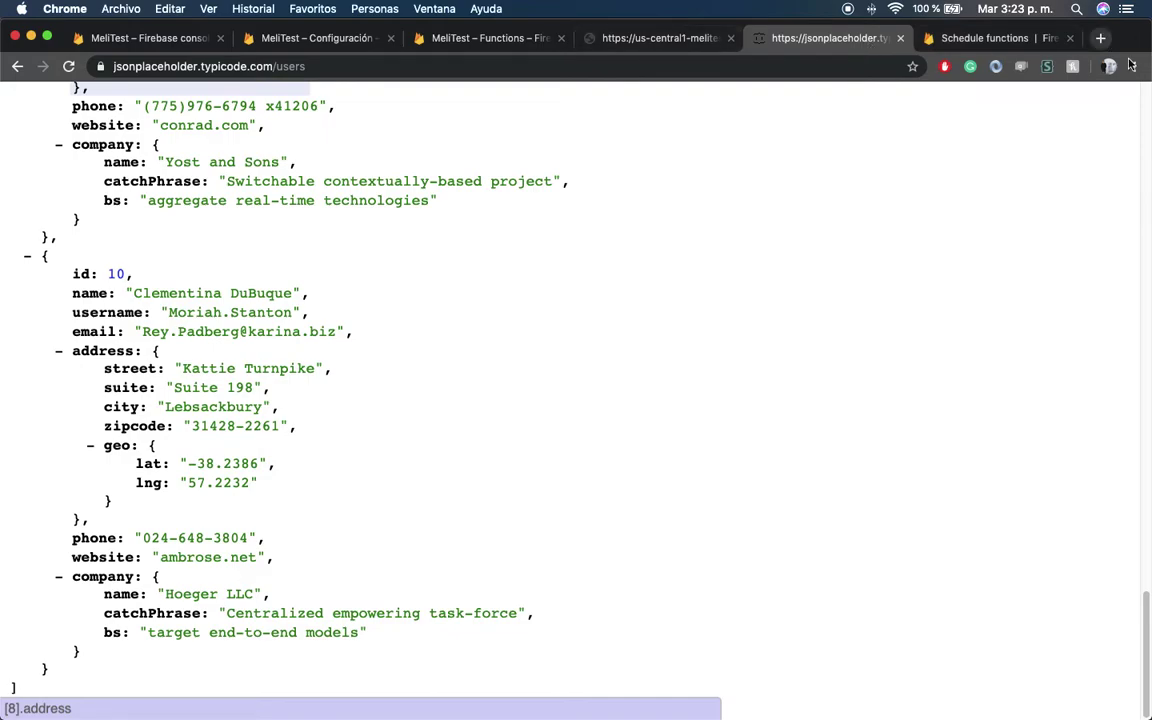
{"action": "key", "text": "super+t"}
{"action": "left_click", "coordinate": [1133, 91]}
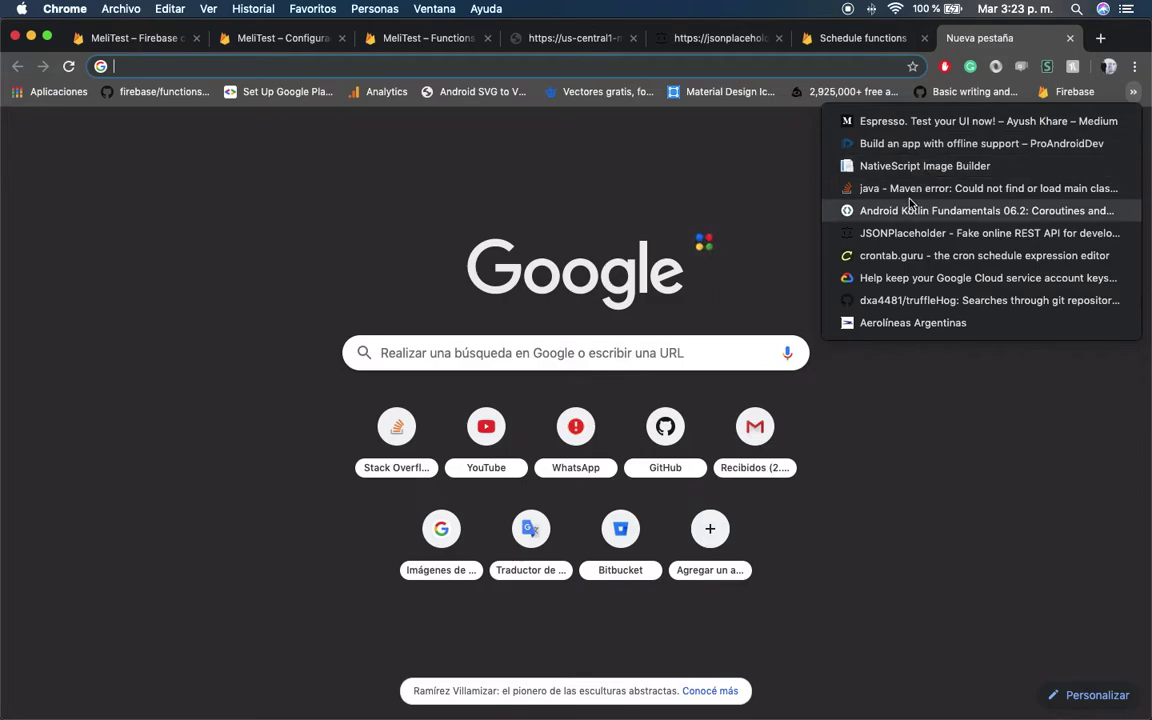
In crontab.guru, set the day-of-week field to 3 and the month field to 10
{"action": "left_click", "coordinate": [899, 255]}
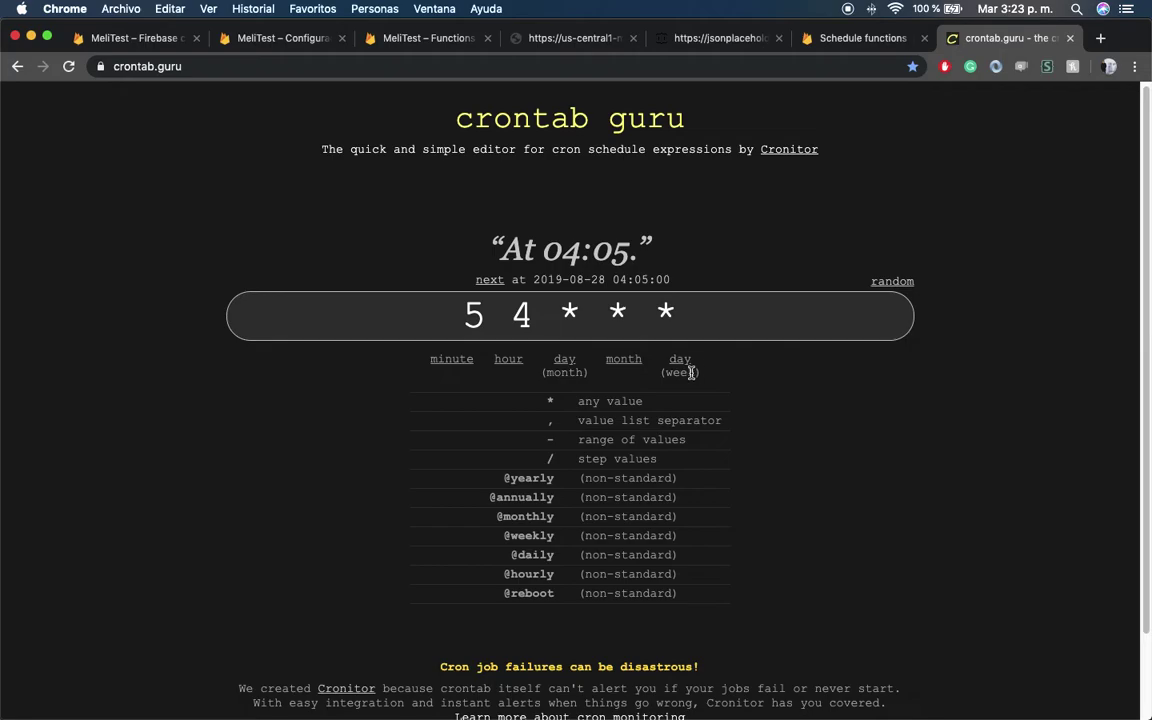
{"action": "left_click", "coordinate": [720, 322]}
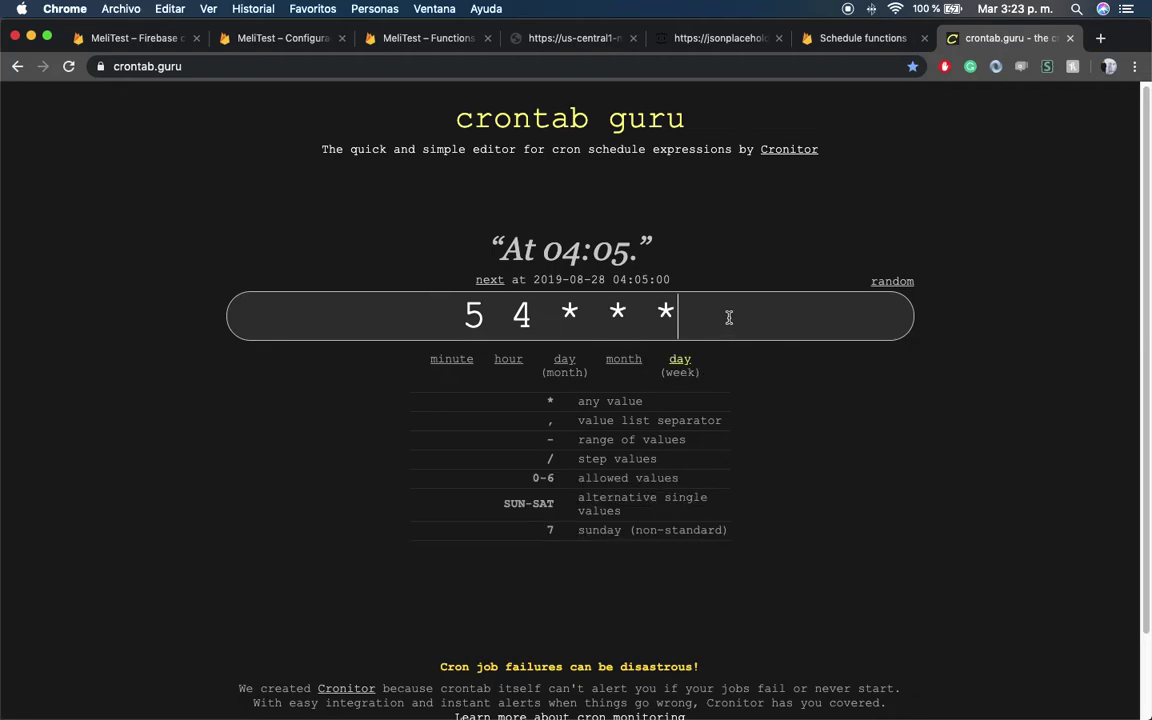
{"action": "key", "text": "BackSpace"}
{"action": "type", "text": "3"}
{"action": "key", "text": "Left"}
{"action": "key", "text": "Left"}
{"action": "key", "text": "shift+Left"}
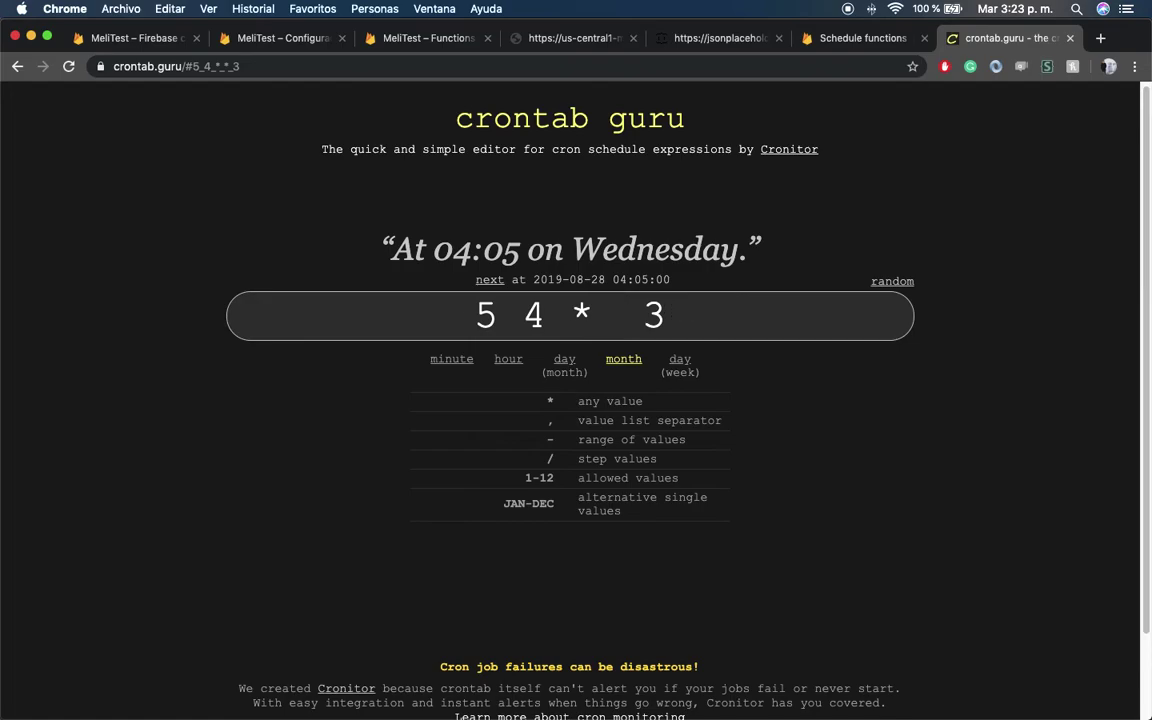
{"action": "key", "text": "BackSpace"}
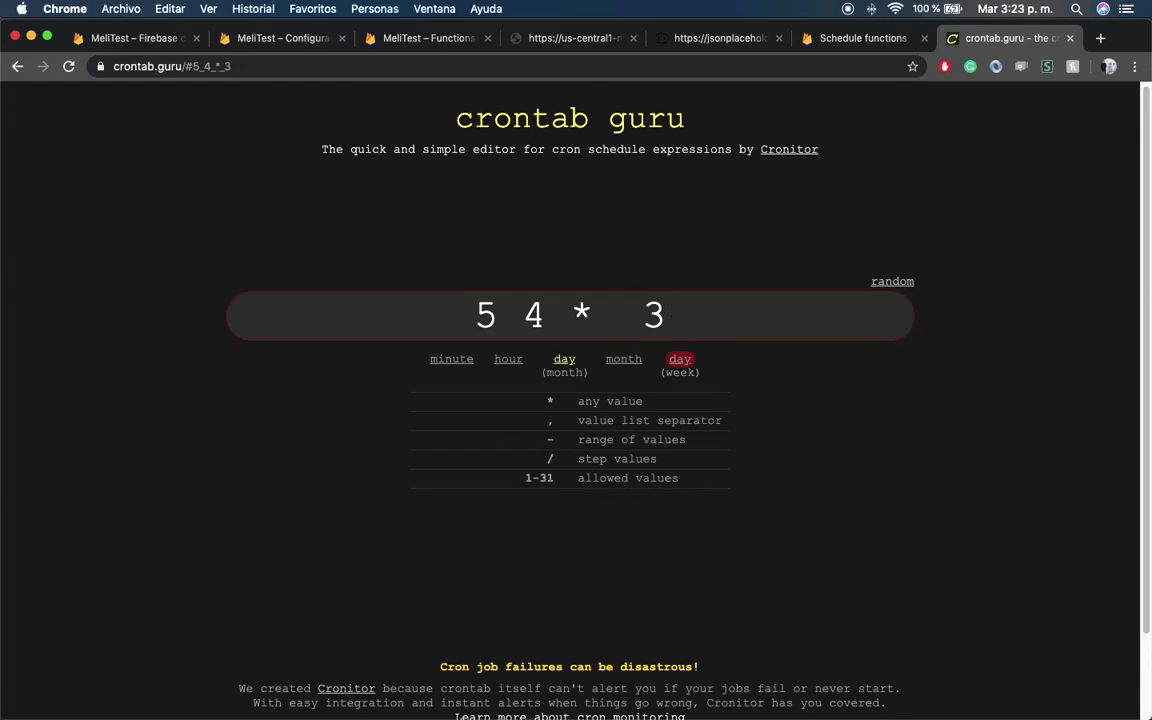
{"action": "type", "text": "10"}
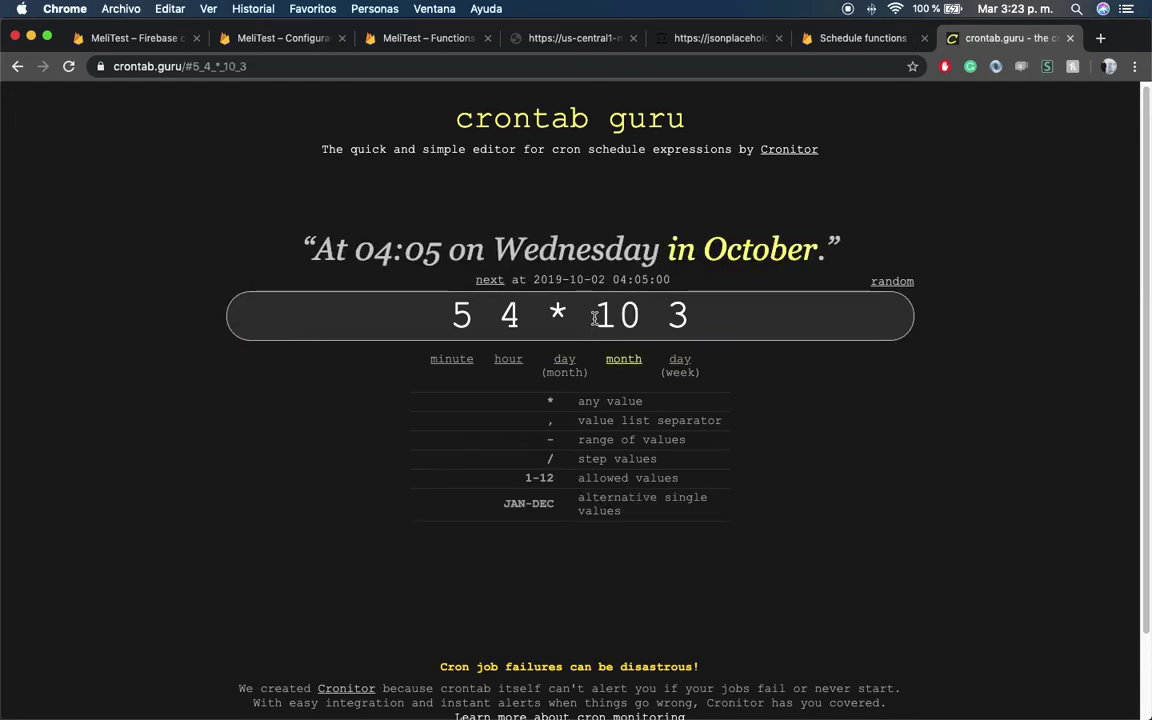
Set day-of-month to 10, hour to 5 and minute to 10, giving '10 5 10 10 3'
{"action": "left_click", "coordinate": [564, 316]}
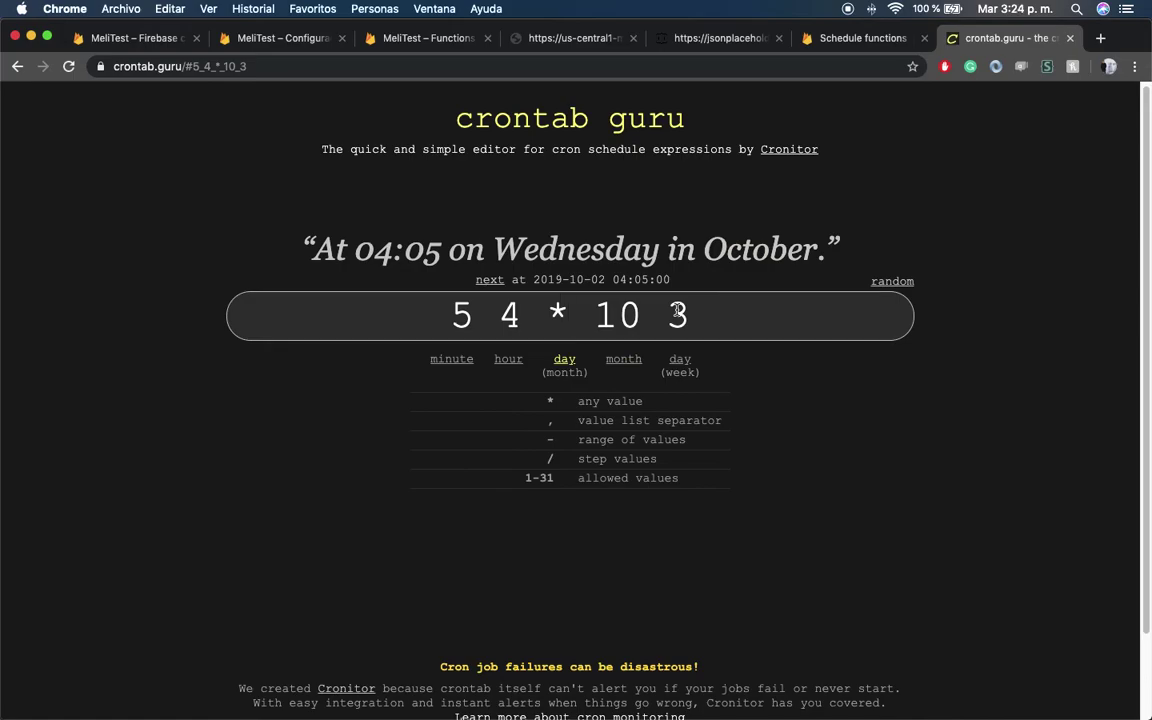
{"action": "key", "text": "BackSpace"}
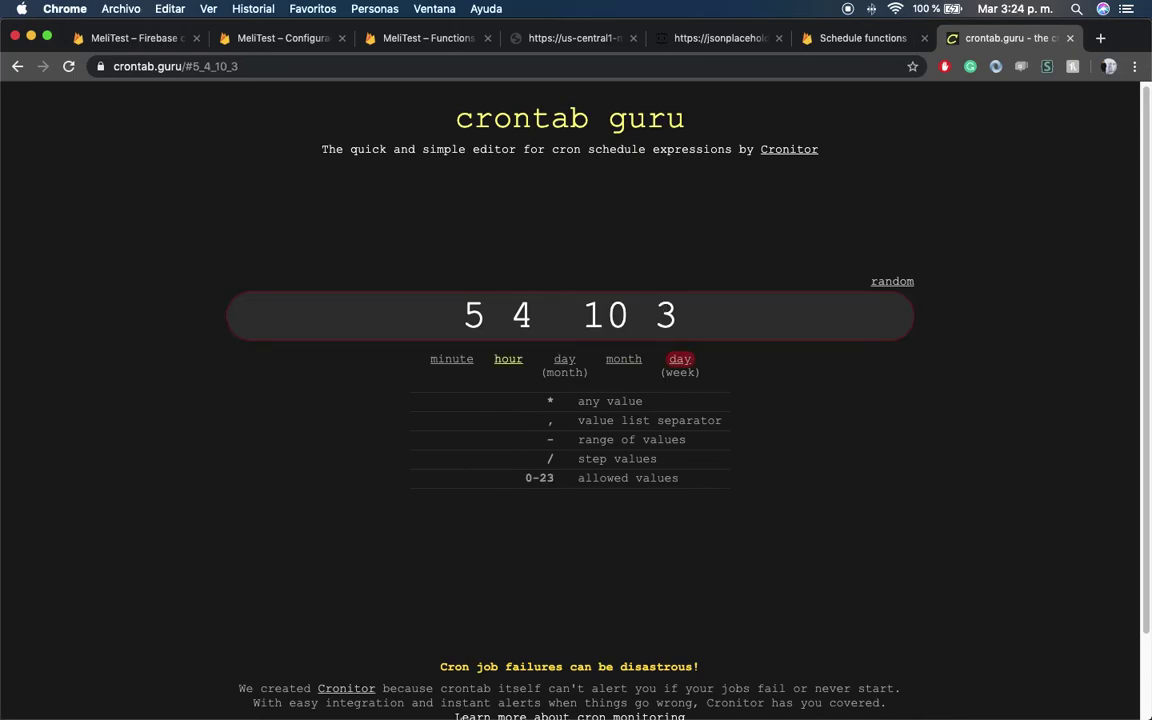
{"action": "type", "text": "10"}
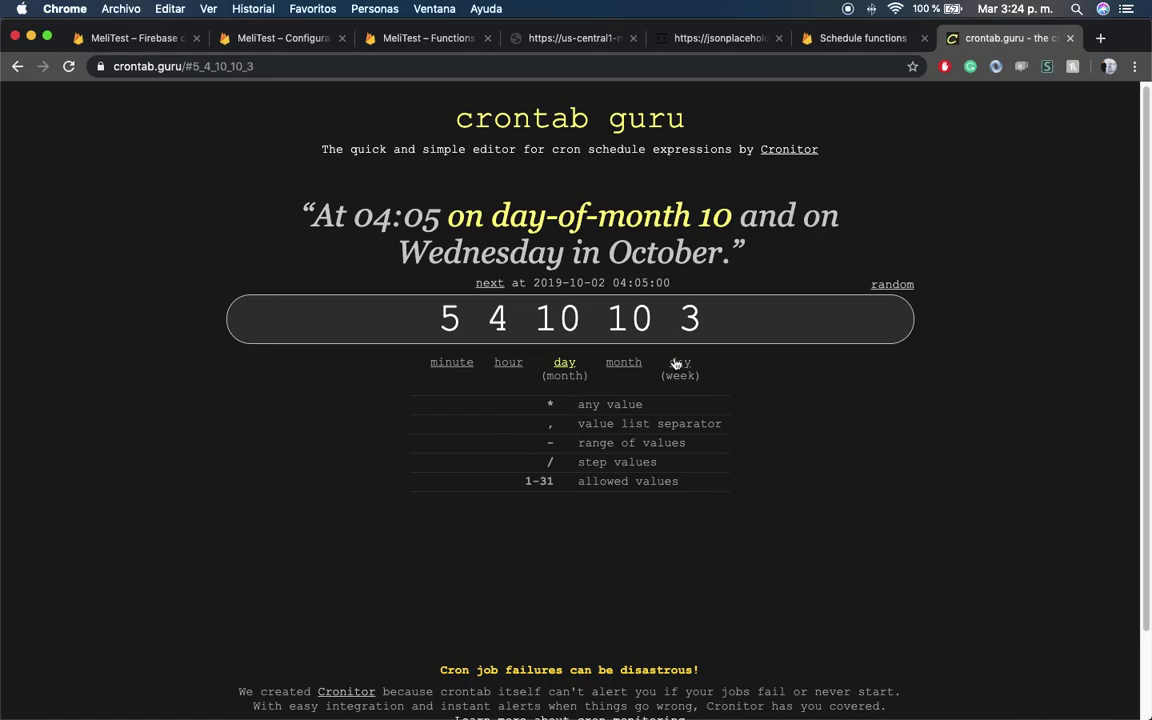
{"action": "left_click", "coordinate": [506, 318]}
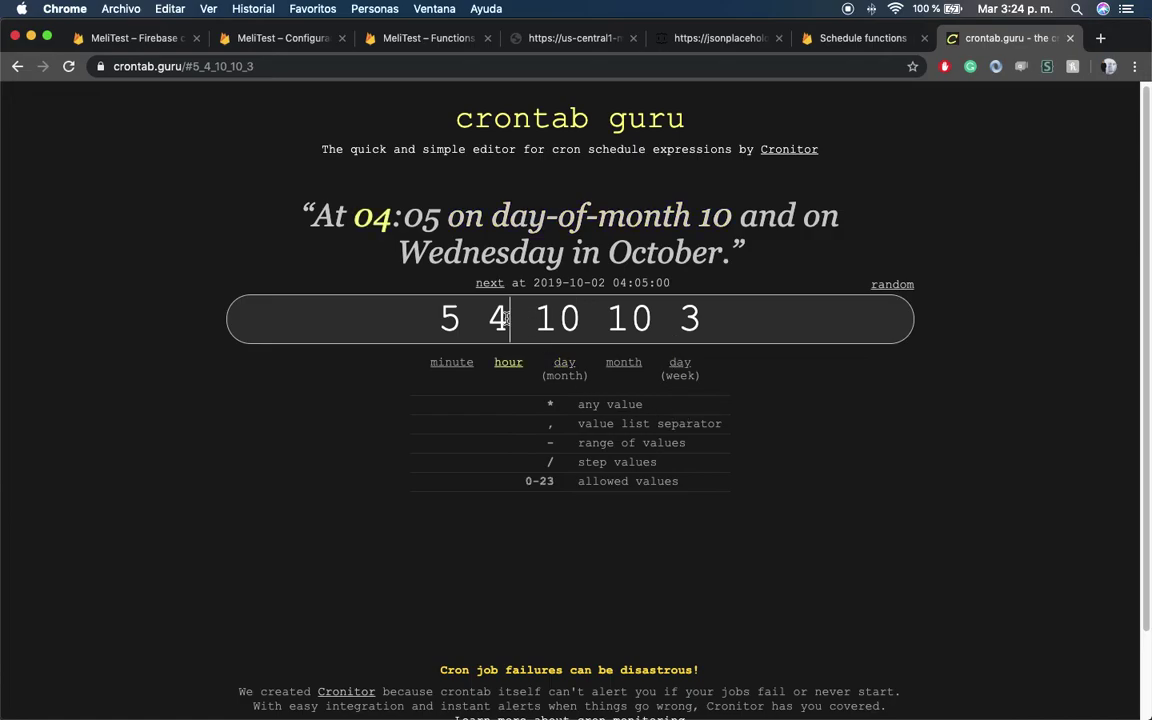
{"action": "key", "text": "BackSpace"}
{"action": "type", "text": "5"}
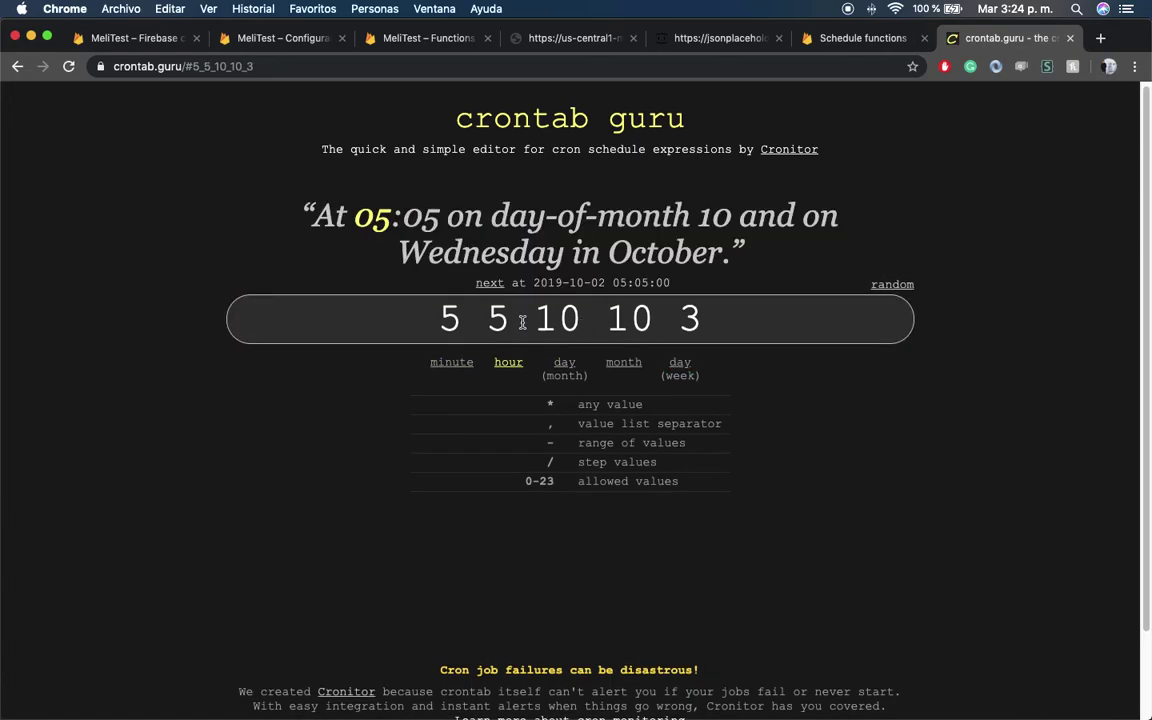
{"action": "key", "text": "Left"}
{"action": "key", "text": "Left"}
{"action": "key", "text": "BackSpace"}
{"action": "type", "text": "10"}
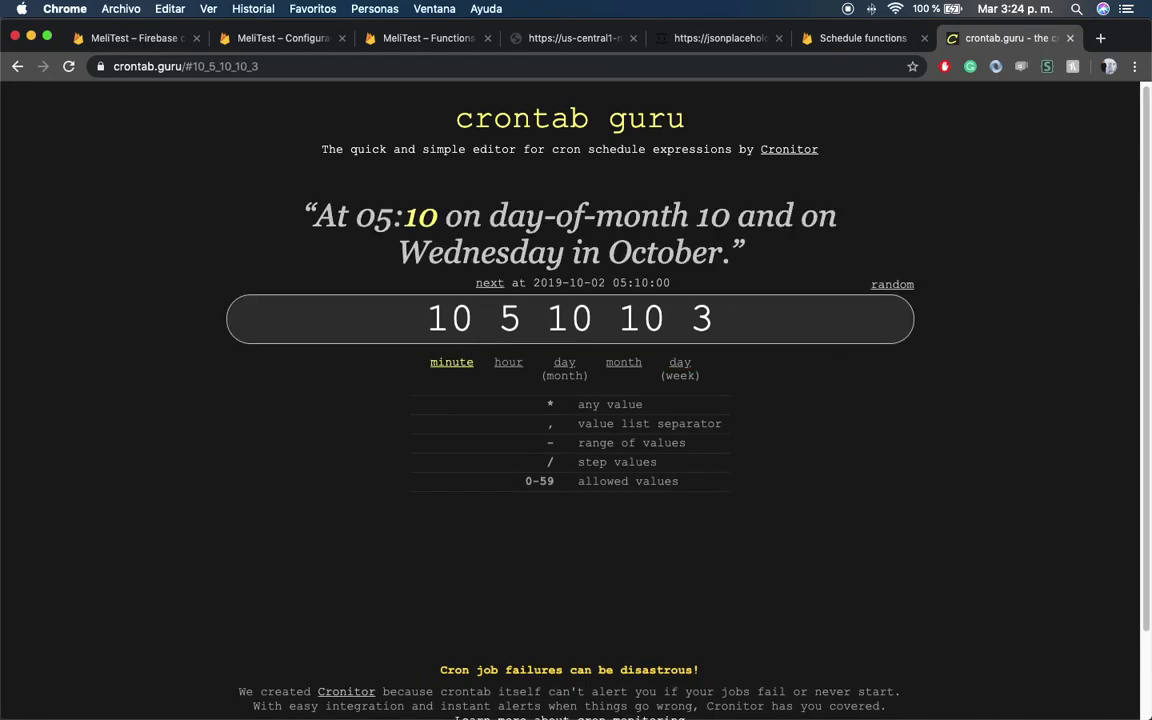
Select the schedule description and the expression, then go to line 17 of index.js
{"action": "left_click_drag", "start_coordinate": [313, 215], "coordinate": [728, 250]}
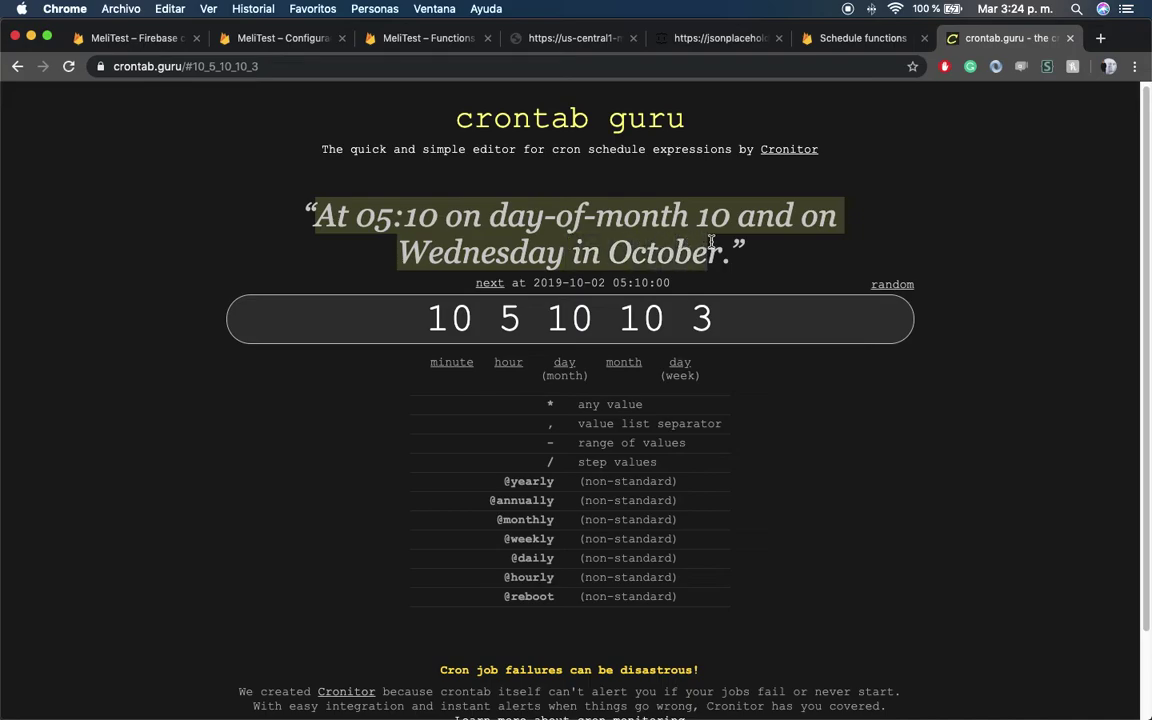
{"action": "left_click", "coordinate": [308, 443]}
{"action": "left_click_drag", "start_coordinate": [430, 318], "coordinate": [721, 316]}
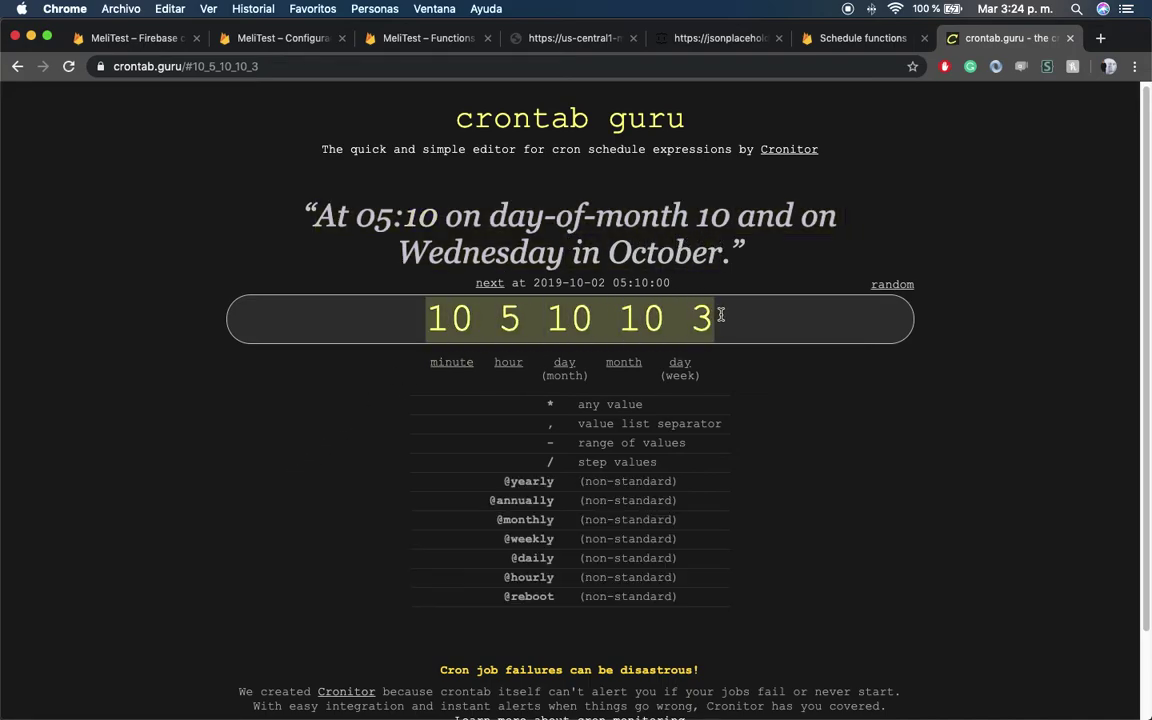
{"action": "key", "text": "super+Tab"}
{"action": "left_click", "coordinate": [811, 127]}
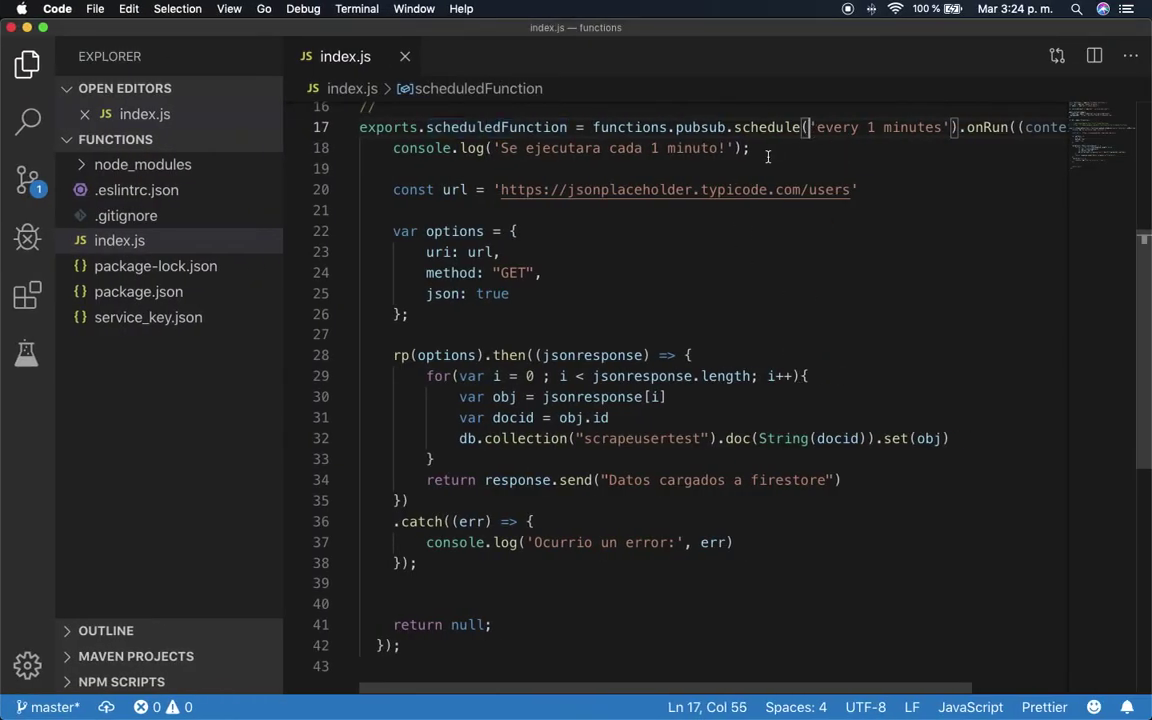
Review the sample cron string '5 11 * * *' in the Schedule functions documentation
{"action": "key", "text": "super+Tab"}
{"action": "left_click", "coordinate": [830, 40]}
{"action": "scroll", "coordinate": [380, 385], "scroll_direction": "down", "scroll_amount": 3}
{"action": "left_click_drag", "start_coordinate": [681, 432], "coordinate": [762, 432]}
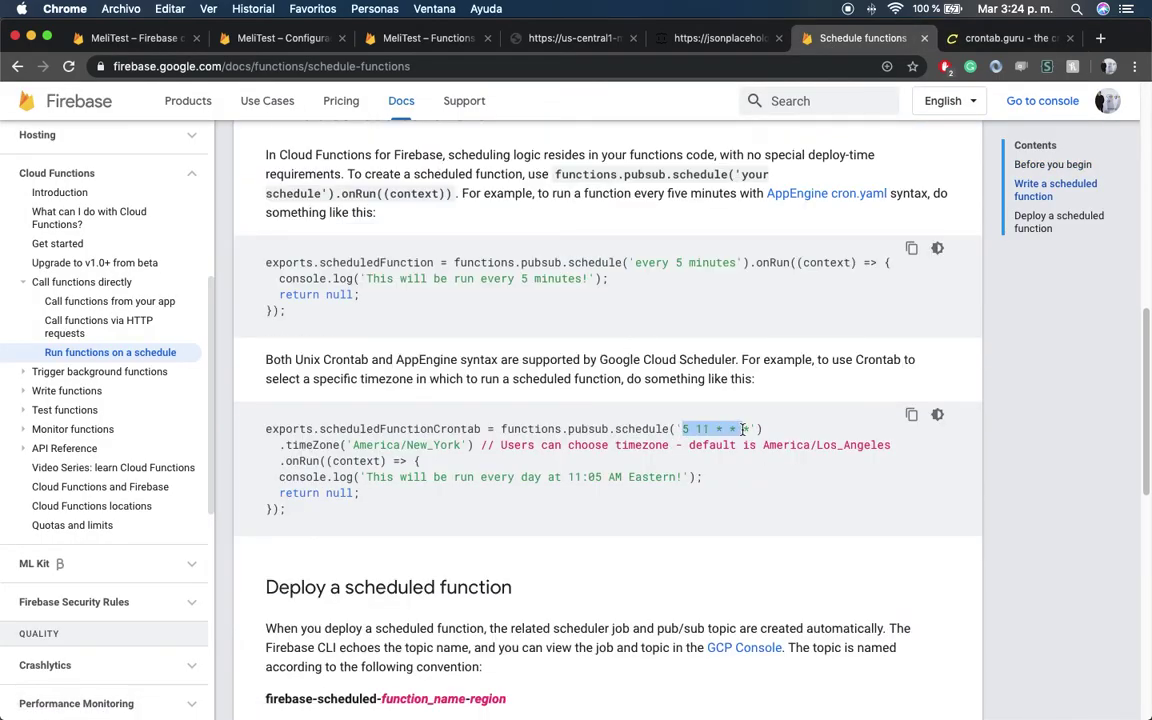
{"action": "scroll", "coordinate": [440, 420], "scroll_direction": "down", "scroll_amount": 3}
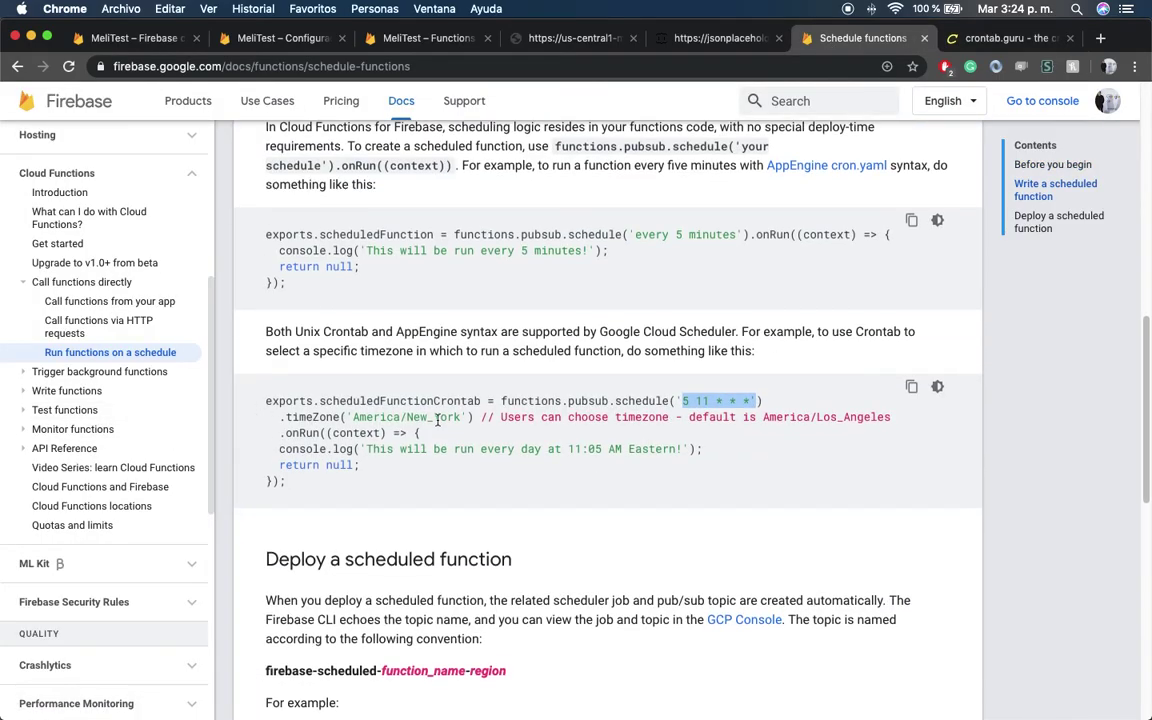
{"action": "scroll", "coordinate": [440, 433], "scroll_direction": "up", "scroll_amount": 10}
{"action": "scroll", "coordinate": [438, 433], "scroll_direction": "up", "scroll_amount": 3}
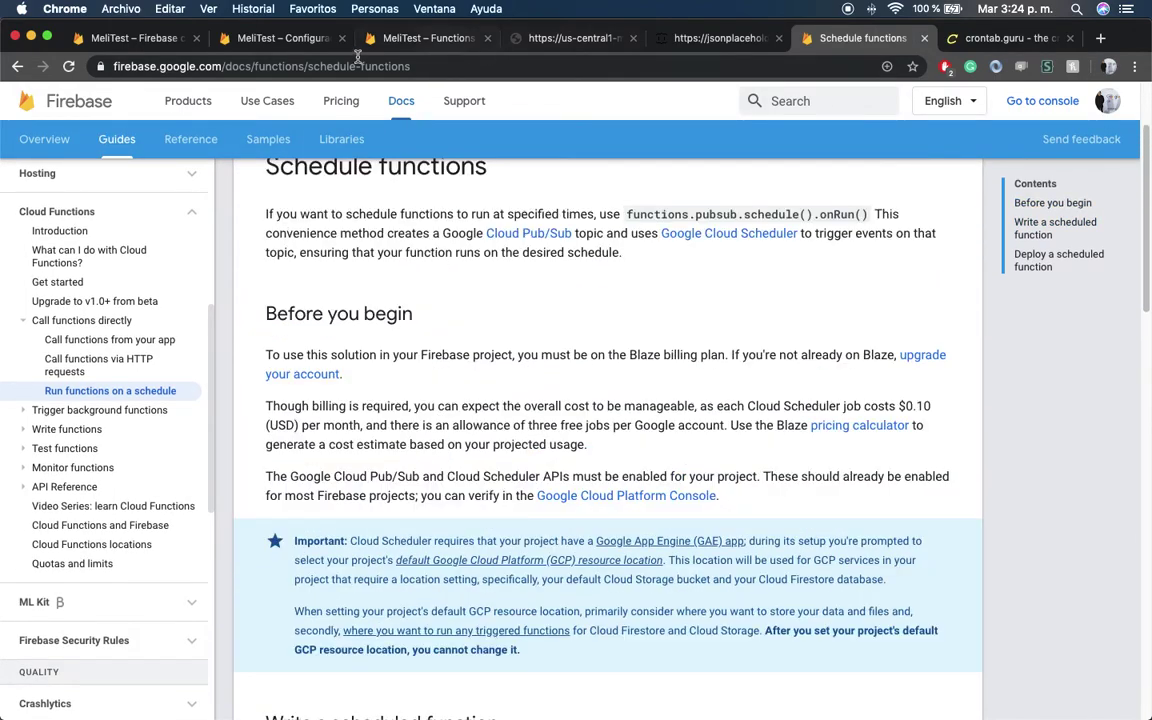
Check the Functions logs, then view the scrapeusertest collection in Firestore
{"action": "left_click", "coordinate": [446, 40]}
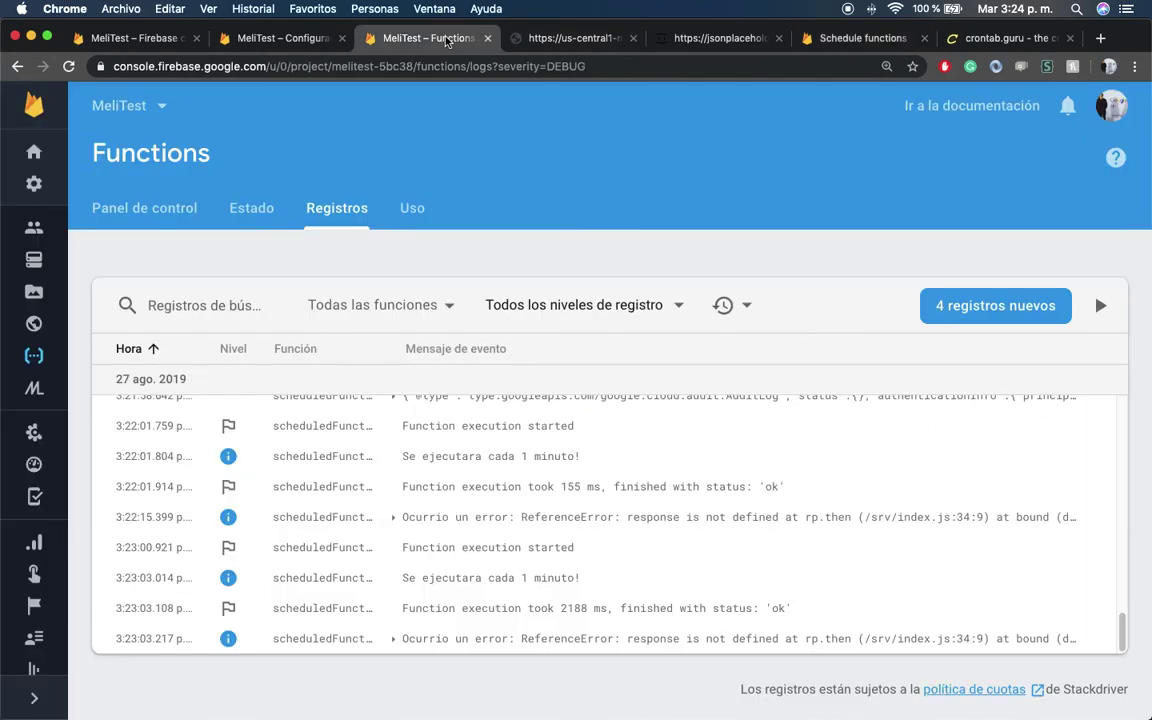
{"action": "left_click", "coordinate": [142, 45]}
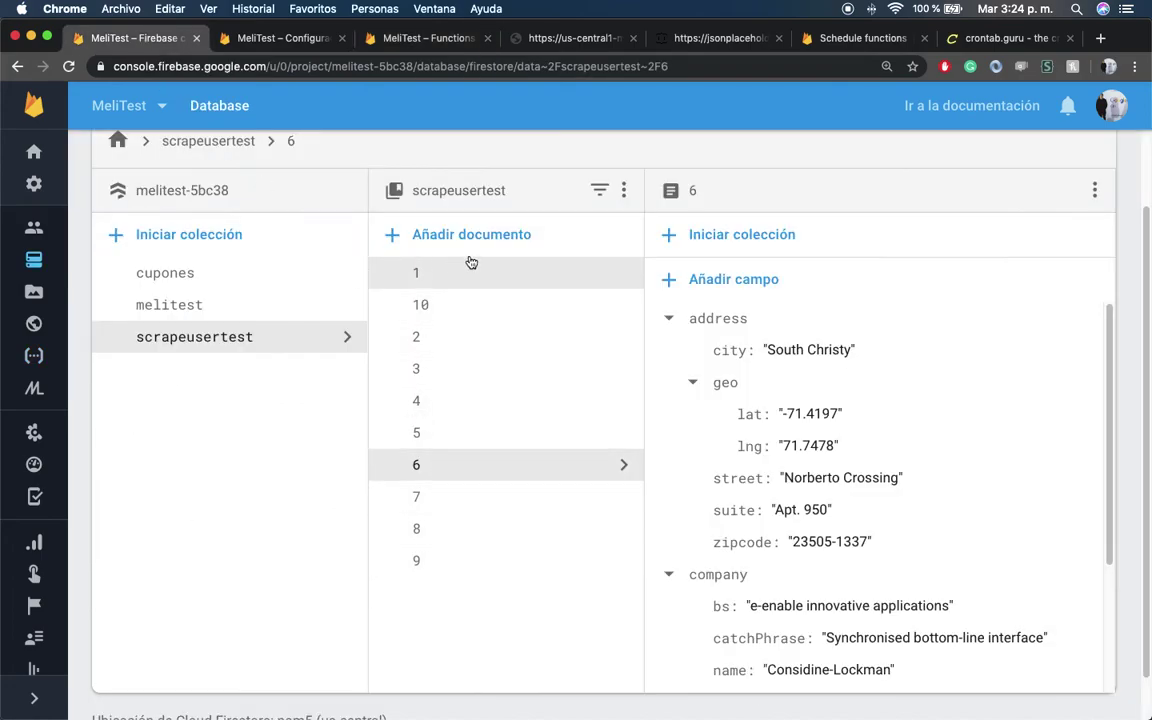
{"action": "left_click", "coordinate": [470, 256]}
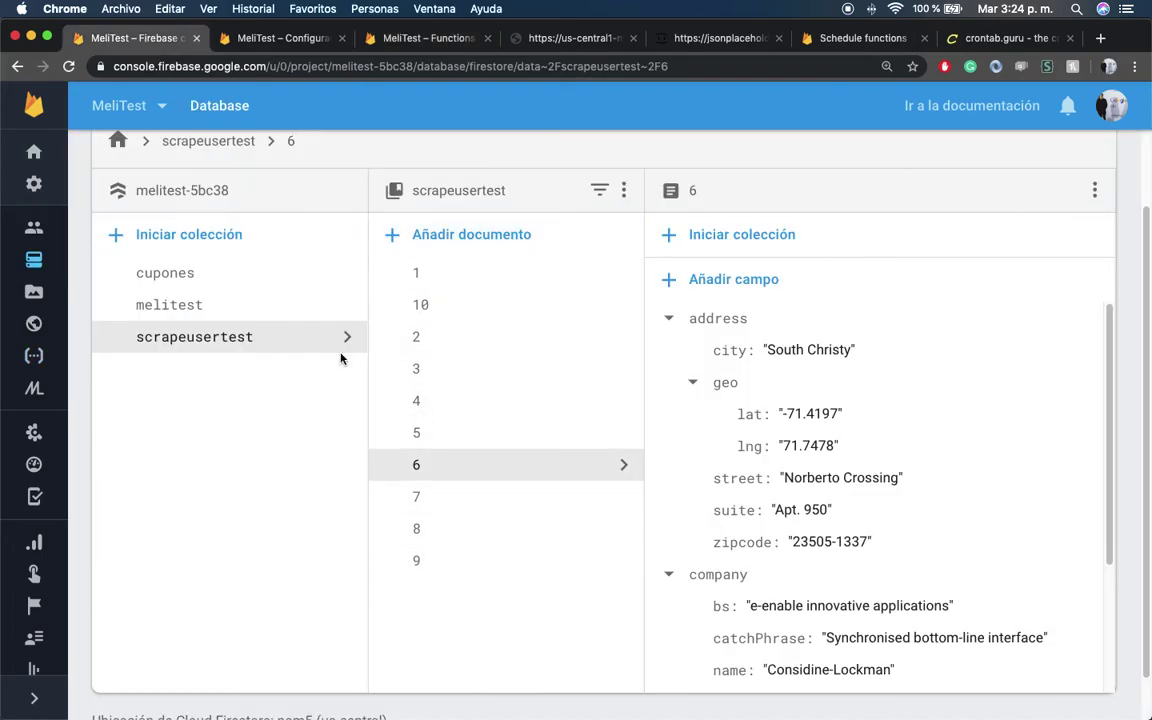